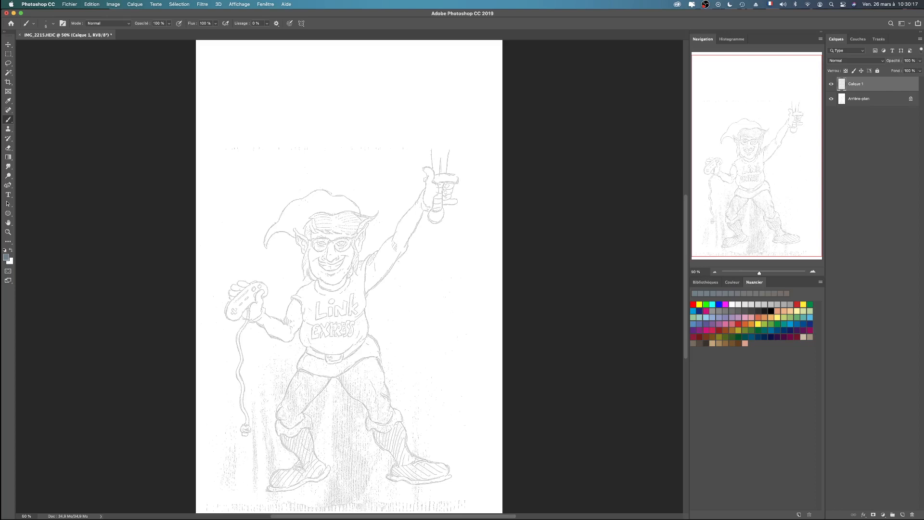
Set the brush size to 12 px
left_click(53, 23)
left_click_drag(43, 46, 44, 47)
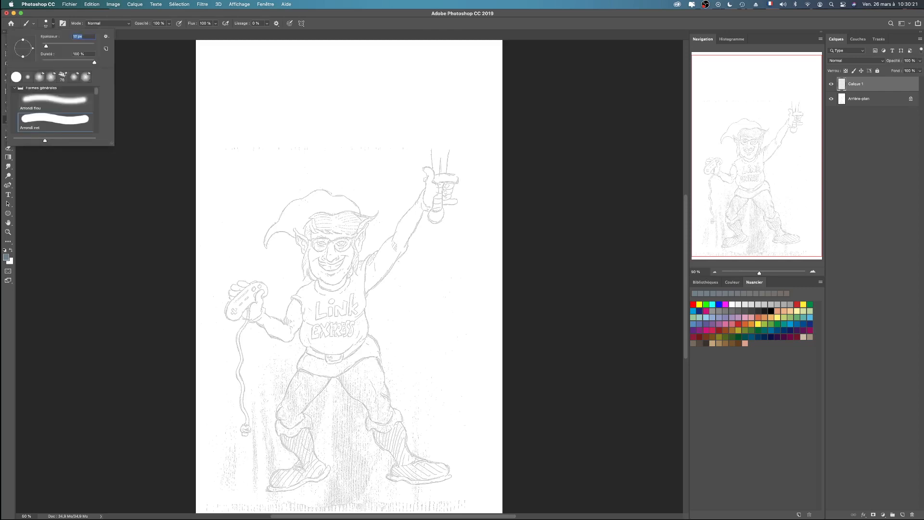
left_click_drag(45, 46, 47, 46)
type("12")
key("Return")
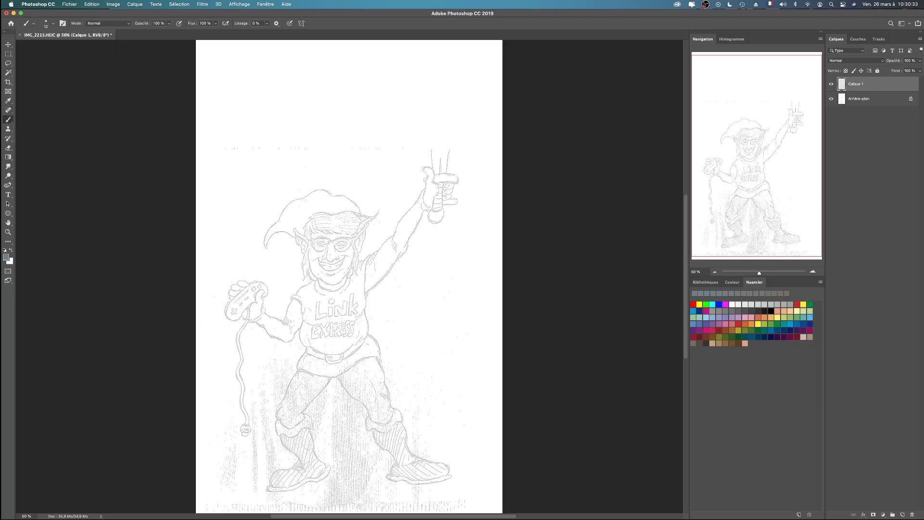
Reset the painting colours to the default black foreground and white background for inking the character's face
scroll(481, 159, "down", 10)
scroll(482, 159, "up", 15)
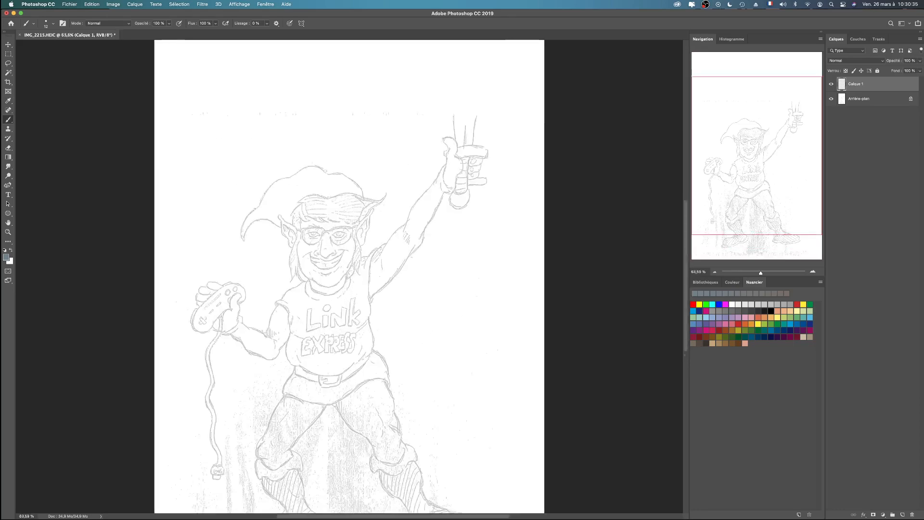
scroll(535, 149, "up", 2)
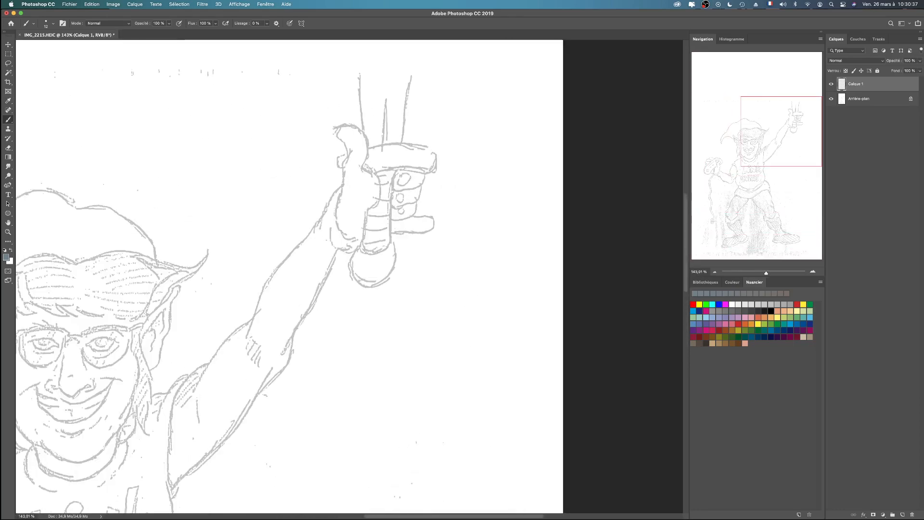
scroll(349, 276, "down", 5)
scroll(349, 277, "left", 5)
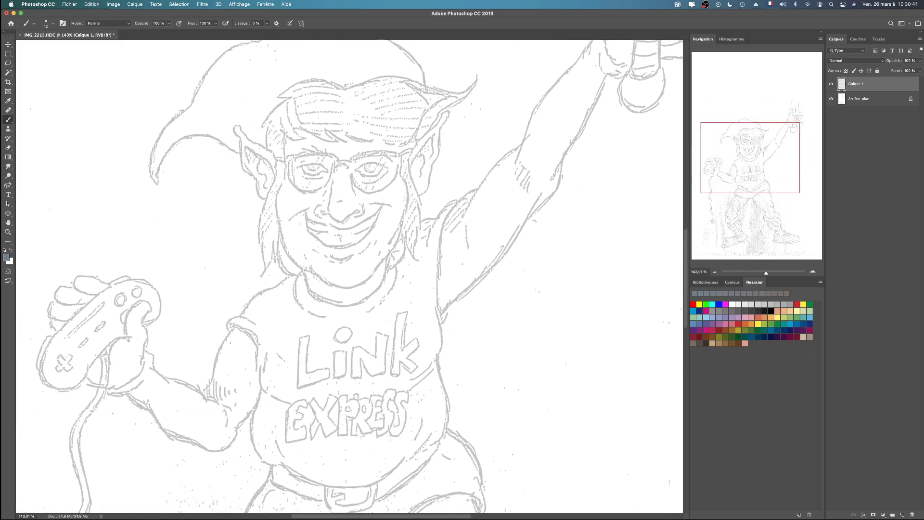
scroll(349, 276, "down", 2)
scroll(349, 276, "right", 2)
scroll(348, 277, "left", 1)
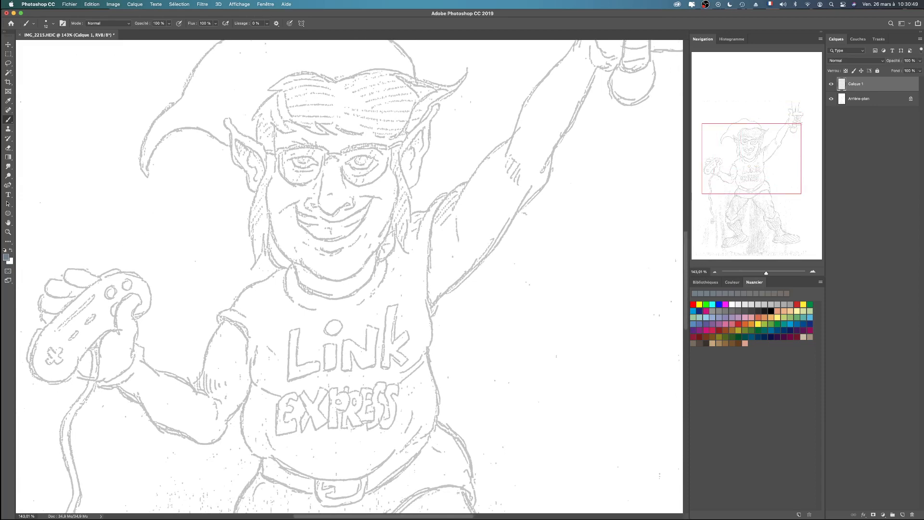
key("d")
mouse_move(325, 162)
left_mouse_down()
mouse_move(320, 203)
mouse_move(347, 205)
left_mouse_up()
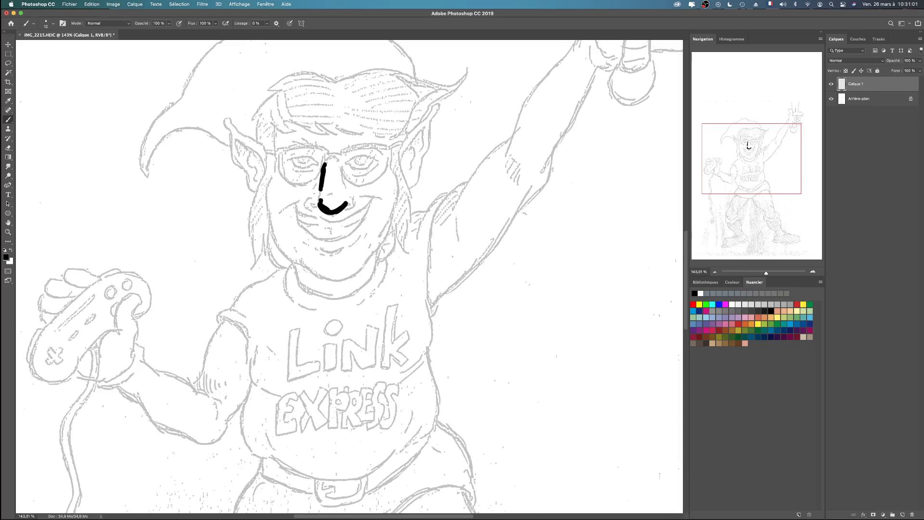
key("super+z")
key("super+z")
Reduce the brush size to get thinner ink lines
left_click(53, 23)
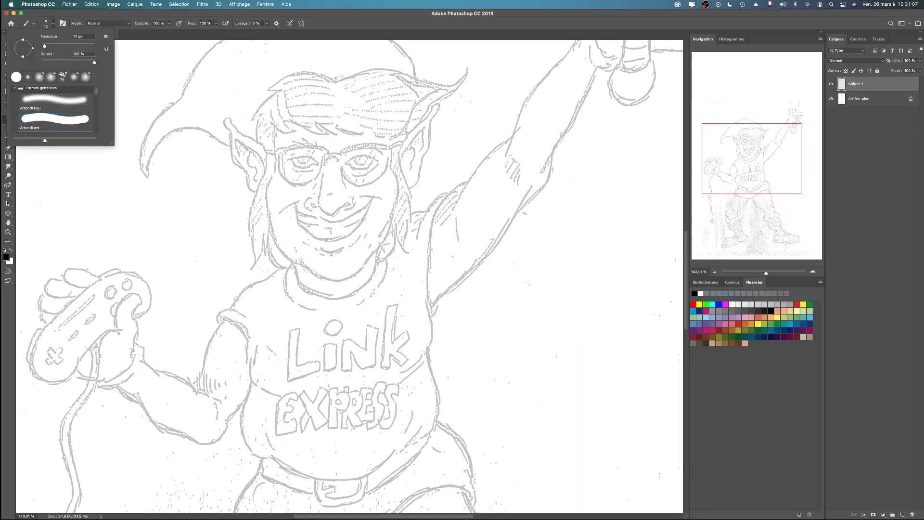
left_click(78, 37)
type("5")
Ink the nose with its bridge, tip and nostrils, plus the short crease from each nostril toward the cheek
mouse_move(776, 85)
left_mouse_down()
mouse_move(742, 135)
mouse_move(741, 157)
left_mouse_up()
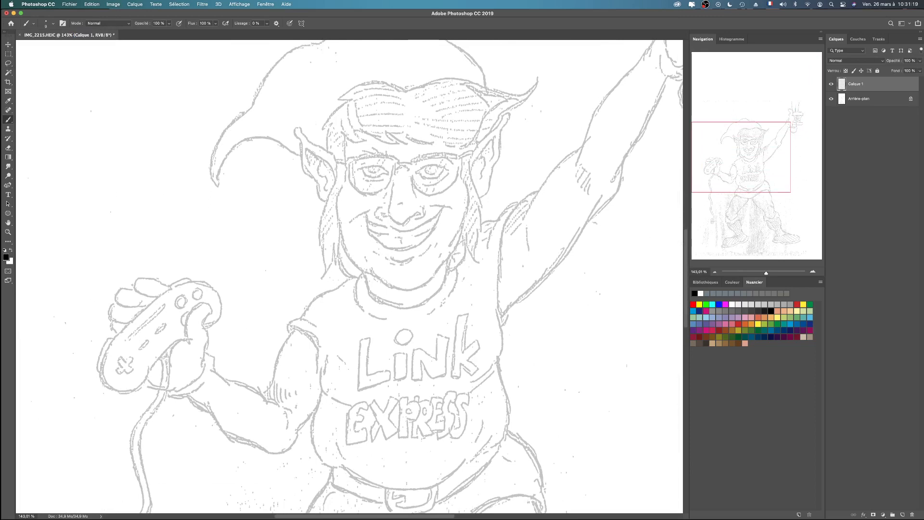
left_click_drag(395, 170, 409, 171)
mouse_move(393, 180)
left_mouse_down()
mouse_move(389, 214)
mouse_move(404, 221)
mouse_move(417, 210)
mouse_move(382, 213)
mouse_move(425, 215)
mouse_move(374, 218)
mouse_move(380, 211)
left_mouse_up()
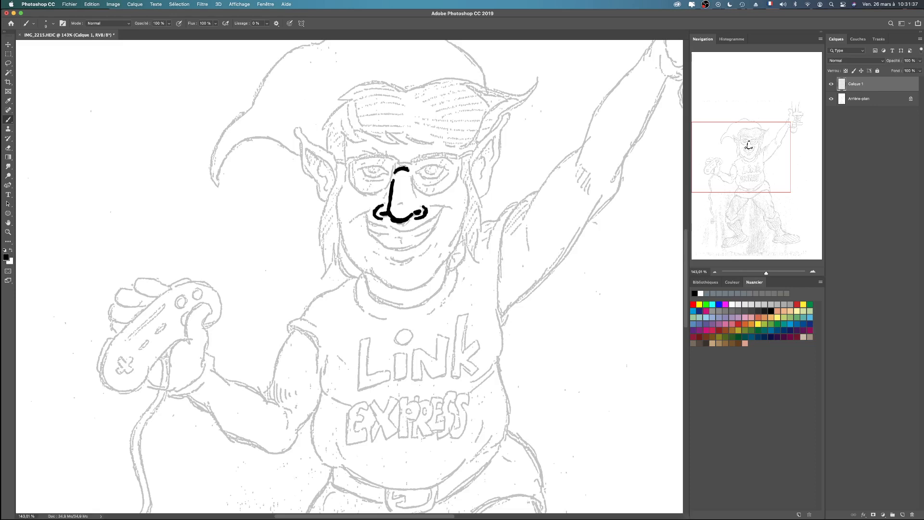
left_click_drag(408, 174, 415, 197)
mouse_move(352, 225)
left_mouse_down()
mouse_move(372, 215)
mouse_move(462, 211)
left_mouse_up()
key("super+z")
left_click_drag(427, 214, 456, 212)
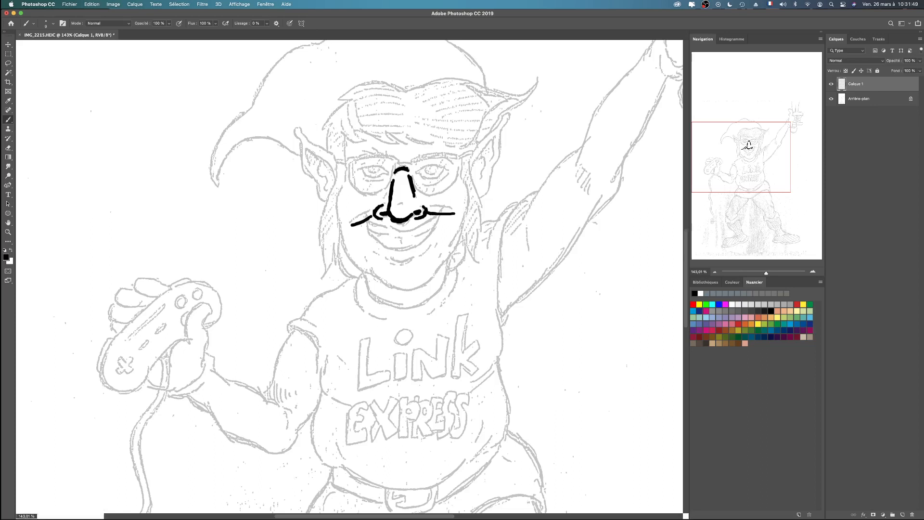
Ink the smiling mouth with upper and lower lip lines, inner teeth marks and the short crease below the lip
mouse_move(364, 223)
left_mouse_down()
mouse_move(412, 229)
mouse_move(436, 219)
left_mouse_up()
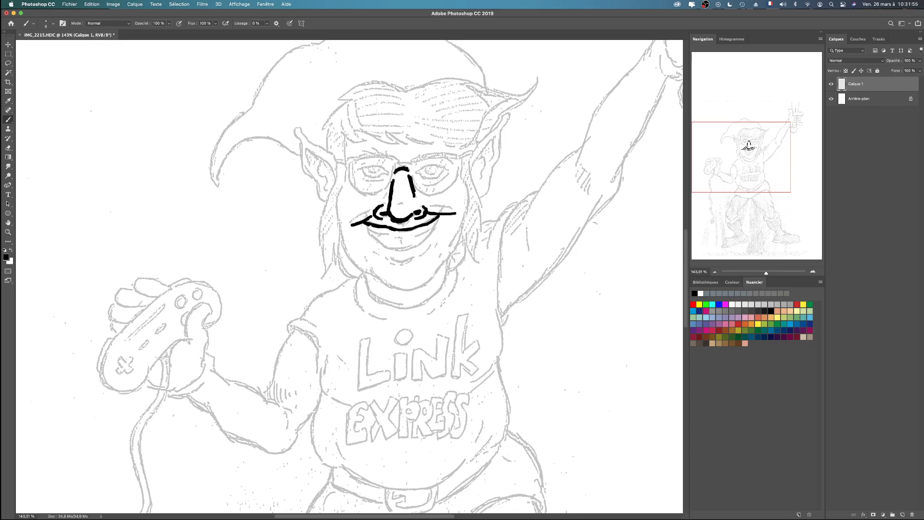
mouse_move(364, 223)
left_mouse_down()
mouse_move(369, 237)
mouse_move(398, 251)
mouse_move(431, 241)
mouse_move(439, 219)
left_mouse_up()
key("super+z")
mouse_move(366, 223)
left_mouse_down()
mouse_move(385, 251)
mouse_move(408, 258)
mouse_move(443, 219)
left_mouse_up()
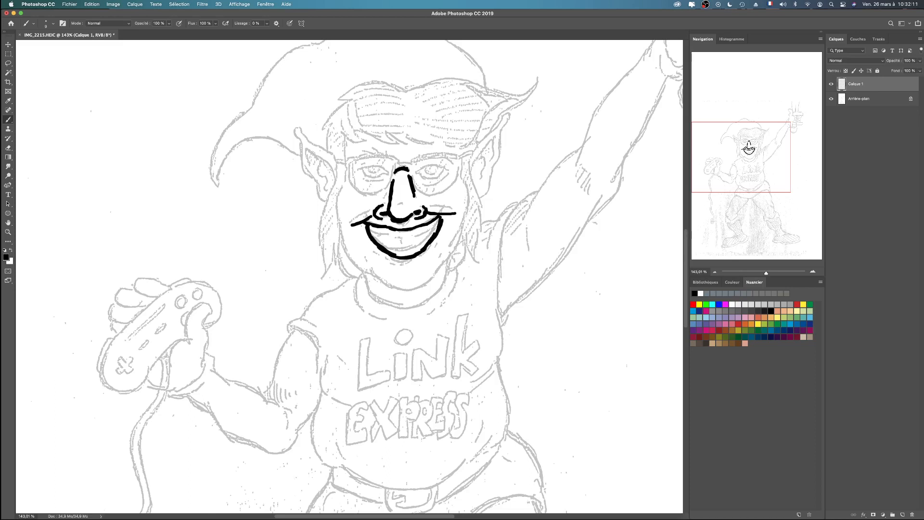
left_click_drag(370, 232, 424, 239)
left_click_drag(389, 266, 424, 261)
Ink the outline of the face along both cheeks and jaw sides, and add the curved chin line
mouse_move(337, 192)
left_mouse_down()
mouse_move(331, 212)
mouse_move(341, 233)
left_mouse_up()
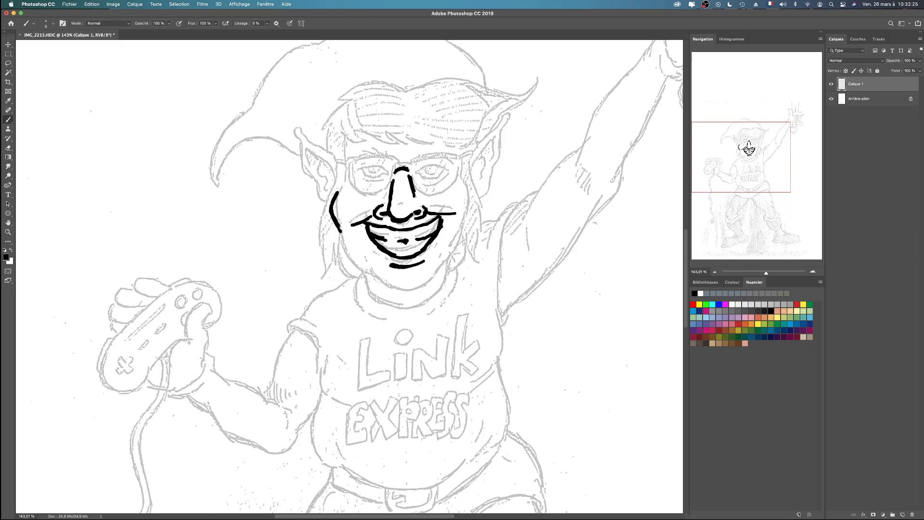
left_click_drag(464, 225, 469, 191)
key("super+z")
left_click_drag(463, 225, 464, 189)
mouse_move(332, 218)
left_mouse_down()
mouse_move(342, 253)
mouse_move(377, 283)
left_mouse_up()
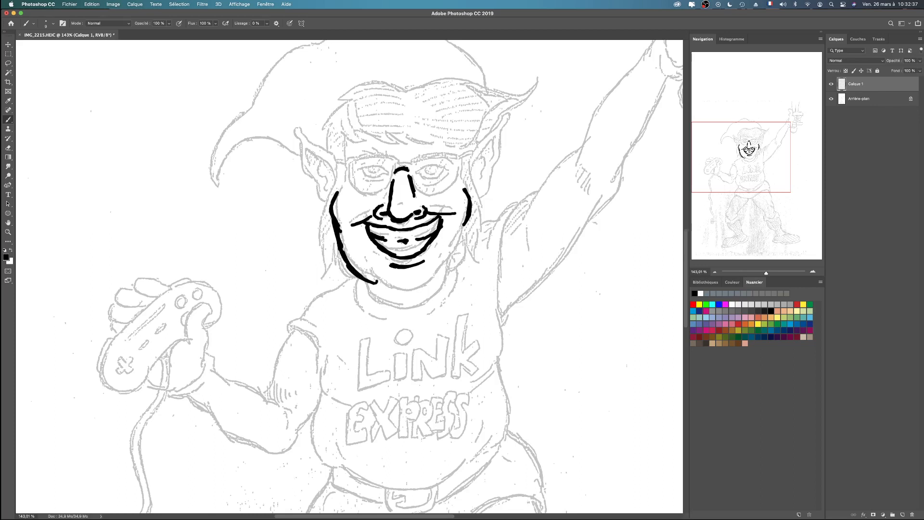
mouse_move(439, 275)
left_mouse_down()
mouse_move(453, 266)
mouse_move(468, 224)
left_mouse_up()
mouse_move(381, 276)
left_mouse_down()
mouse_move(407, 289)
mouse_move(434, 272)
left_mouse_up()
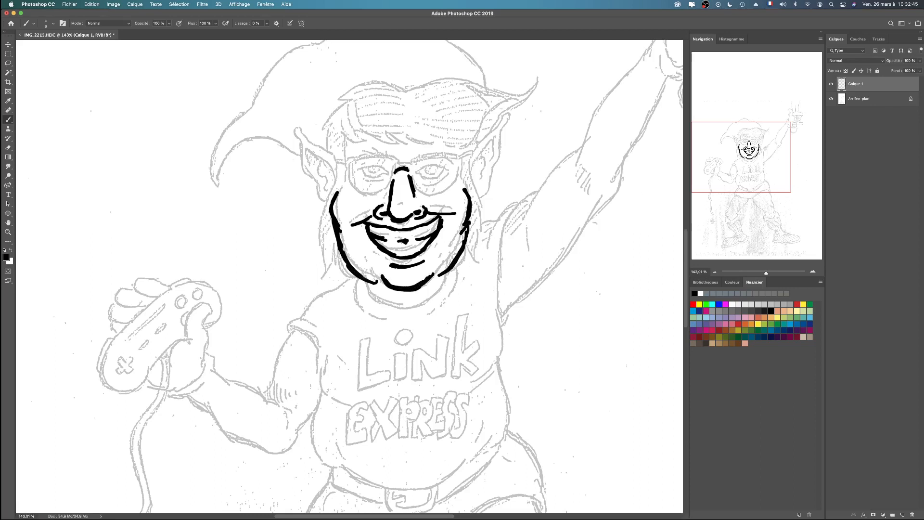
Ink the double chin under the jaw with a narrow V-shaped neck opening, and the collar edges on both sides
mouse_move(356, 277)
left_mouse_down()
mouse_move(384, 303)
mouse_move(440, 291)
mouse_move(453, 269)
left_mouse_up()
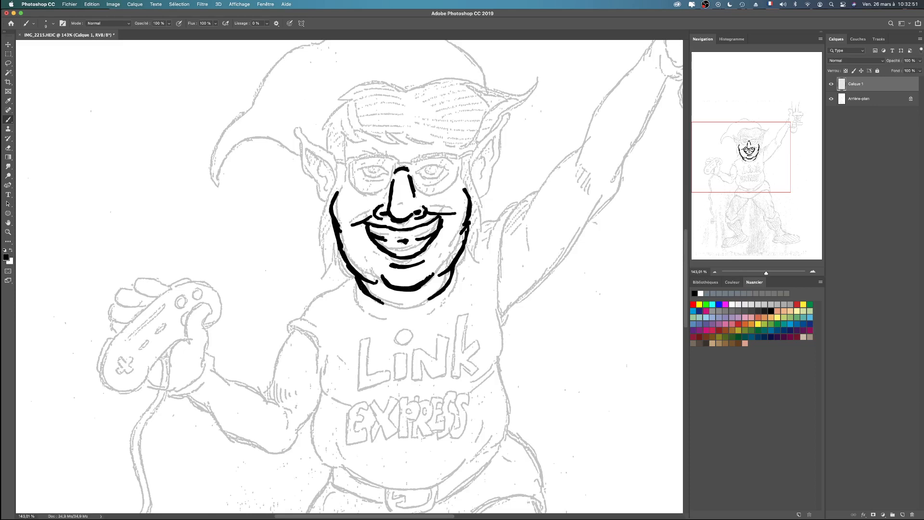
mouse_move(383, 303)
left_mouse_down()
mouse_move(399, 311)
mouse_move(409, 345)
mouse_move(431, 299)
left_mouse_up()
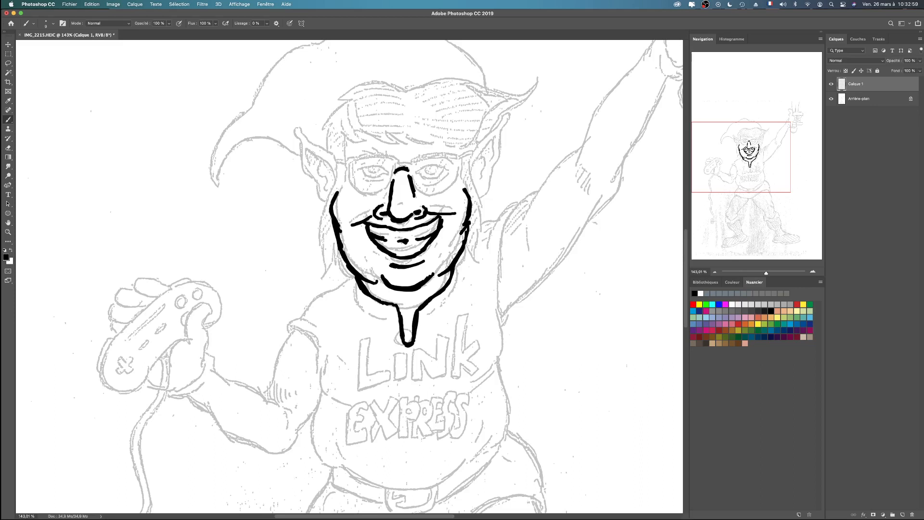
left_click_drag(352, 273, 346, 305)
left_click_drag(463, 254, 467, 291)
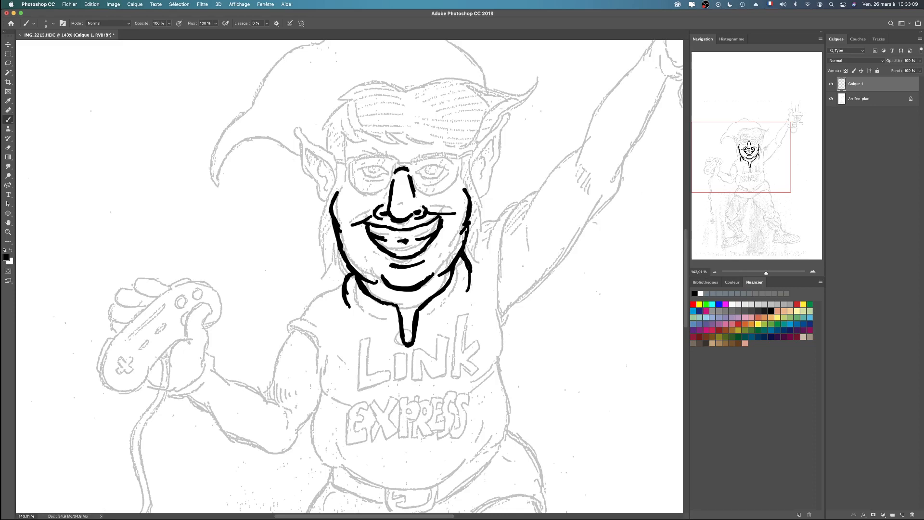
Ink both eyes with almond-shaped outlines, irises and short eyelid marks
left_click_drag(355, 172, 363, 169)
mouse_move(372, 167)
left_mouse_down()
mouse_move(391, 169)
mouse_move(361, 178)
mouse_move(452, 168)
left_mouse_up()
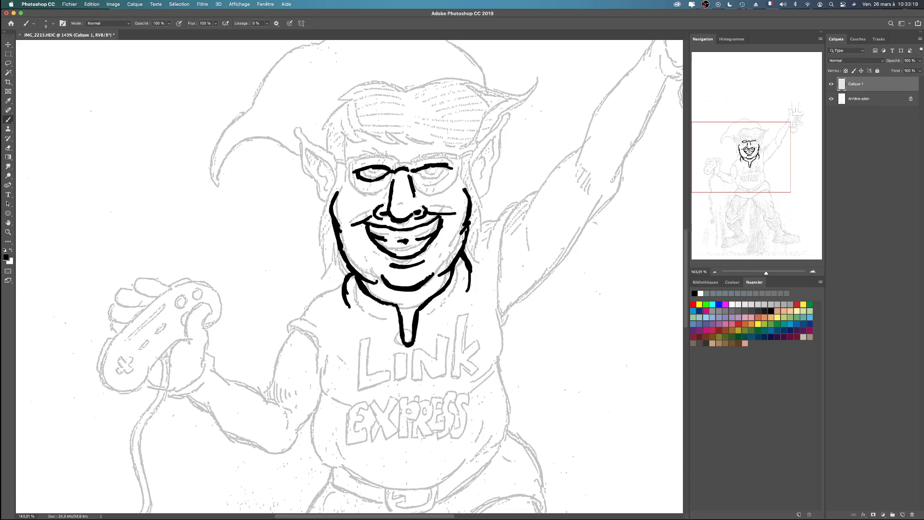
key("super+z")
mouse_move(417, 169)
left_mouse_down()
mouse_move(450, 166)
mouse_move(424, 178)
mouse_move(441, 174)
left_mouse_up()
key("super+z")
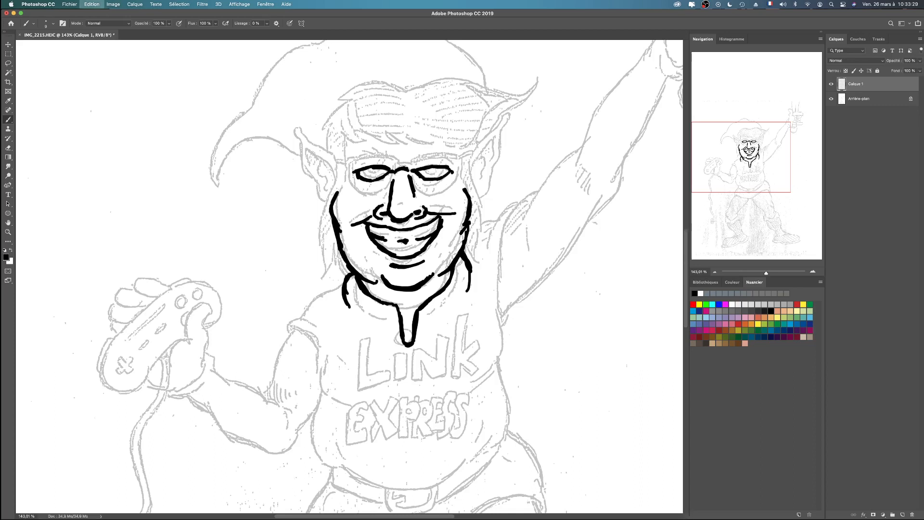
left_click_drag(426, 171, 441, 169)
left_click_drag(364, 172, 382, 170)
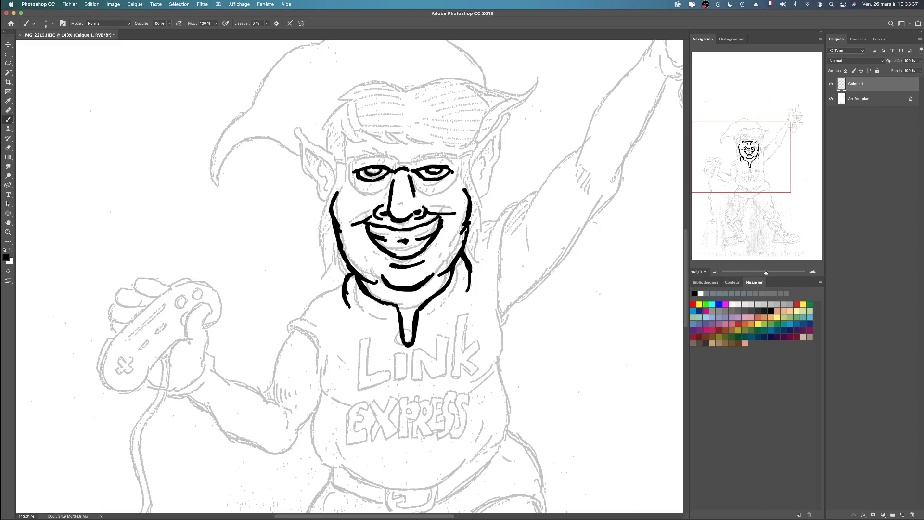
mouse_move(413, 165)
left_mouse_down()
mouse_move(425, 162)
mouse_move(390, 161)
mouse_move(444, 182)
left_mouse_up()
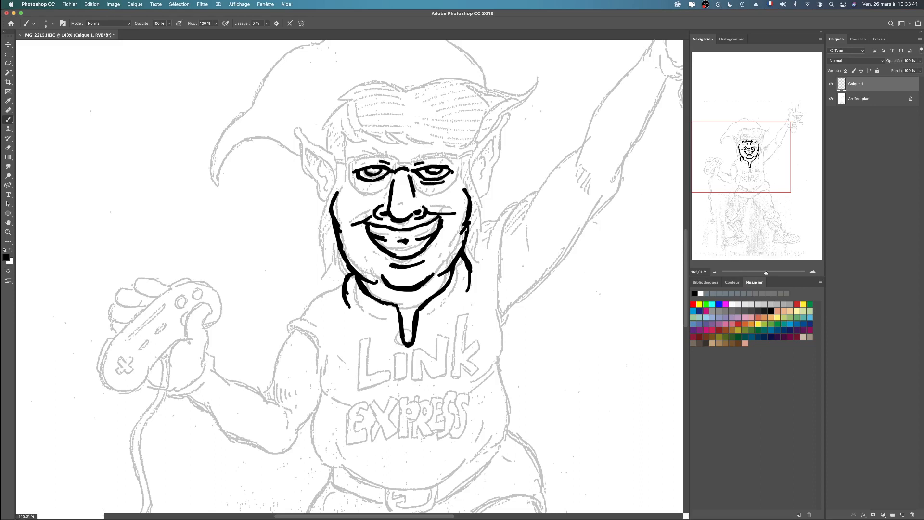
key("super+z")
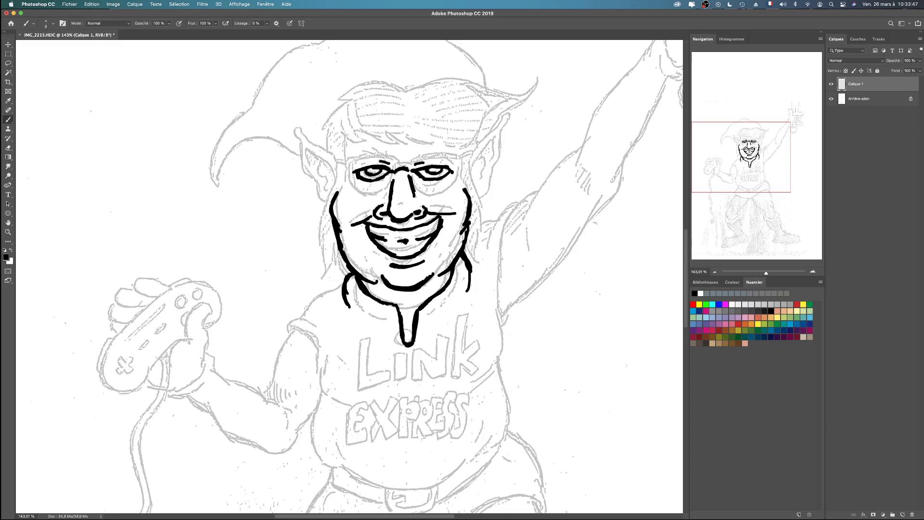
Ink the glasses with rounded lower rims around both eyes and thick upper bars above them
left_click_drag(347, 165, 347, 178)
key("super+z")
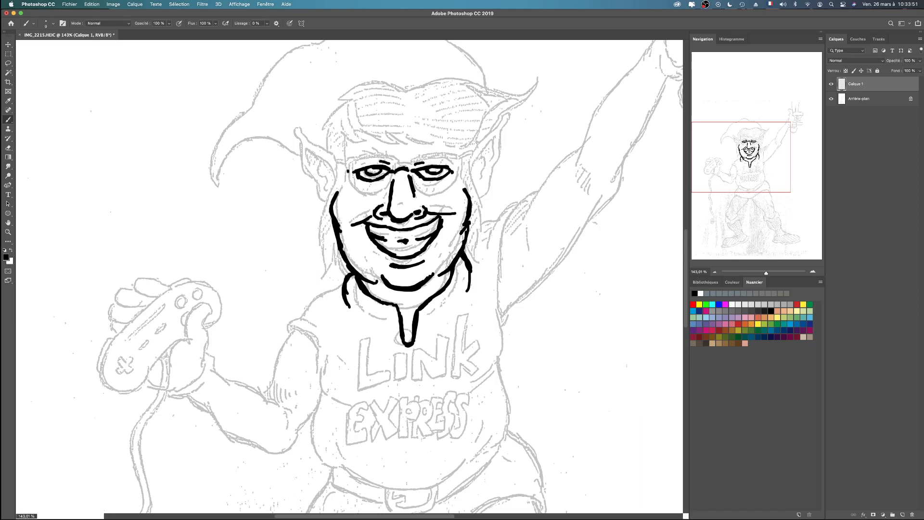
mouse_move(347, 168)
left_mouse_down()
mouse_move(357, 193)
mouse_move(388, 189)
left_mouse_up()
mouse_move(431, 191)
left_mouse_down()
mouse_move(445, 190)
mouse_move(459, 164)
left_mouse_up()
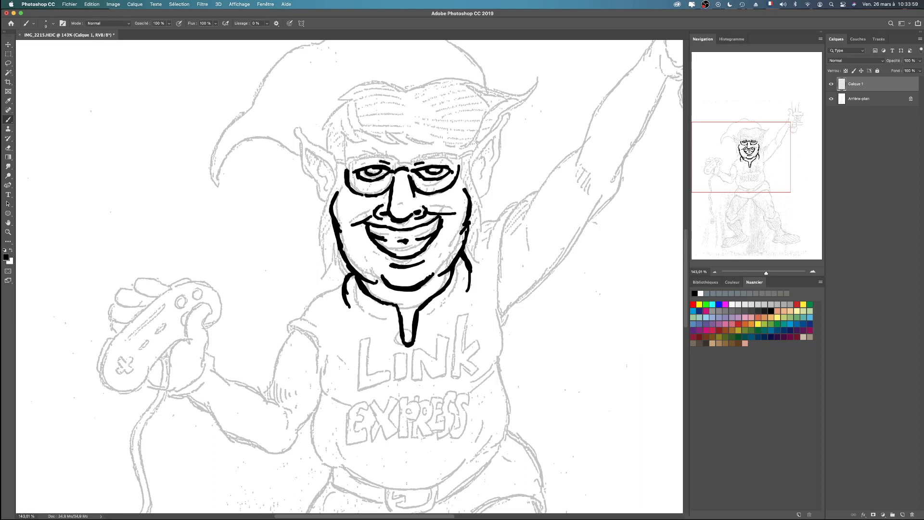
mouse_move(410, 162)
left_mouse_down()
mouse_move(409, 174)
mouse_move(381, 158)
mouse_move(391, 156)
mouse_move(365, 159)
mouse_move(457, 154)
left_mouse_up()
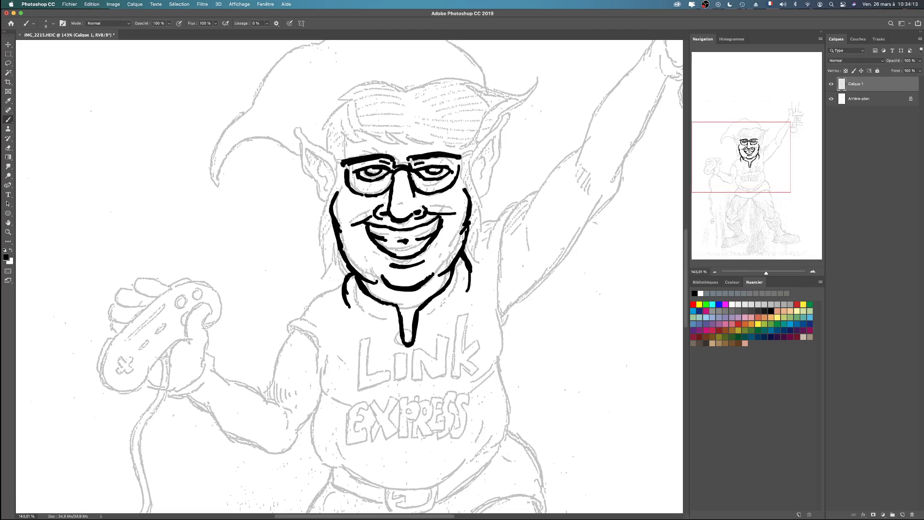
Complete the glasses frame with its outer corners and hinges, and extend both cheek lines up toward it
key("super+plus")
key("super+plus")
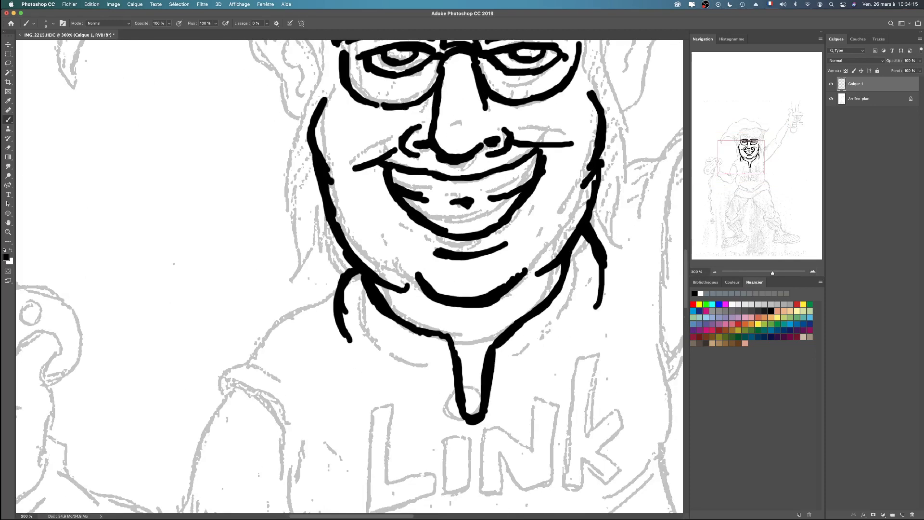
left_click_drag(433, 183, 387, 335)
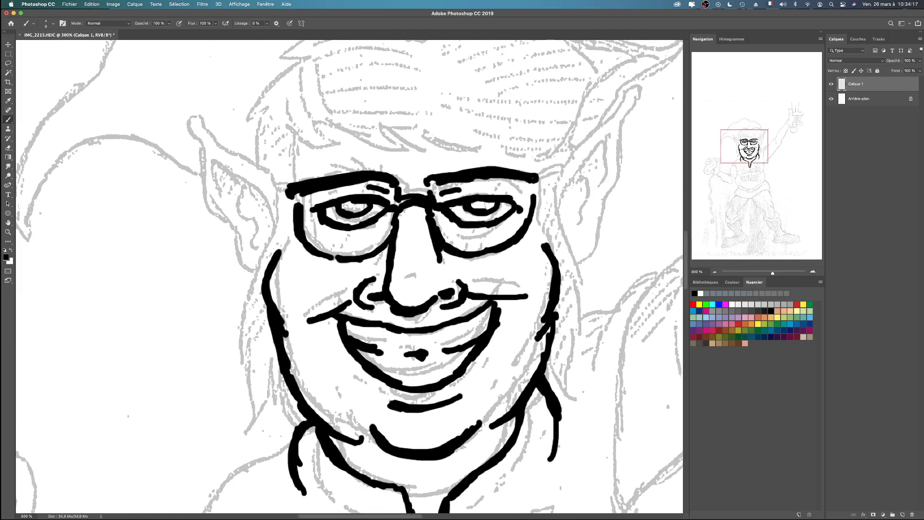
left_click_drag(536, 185, 536, 187)
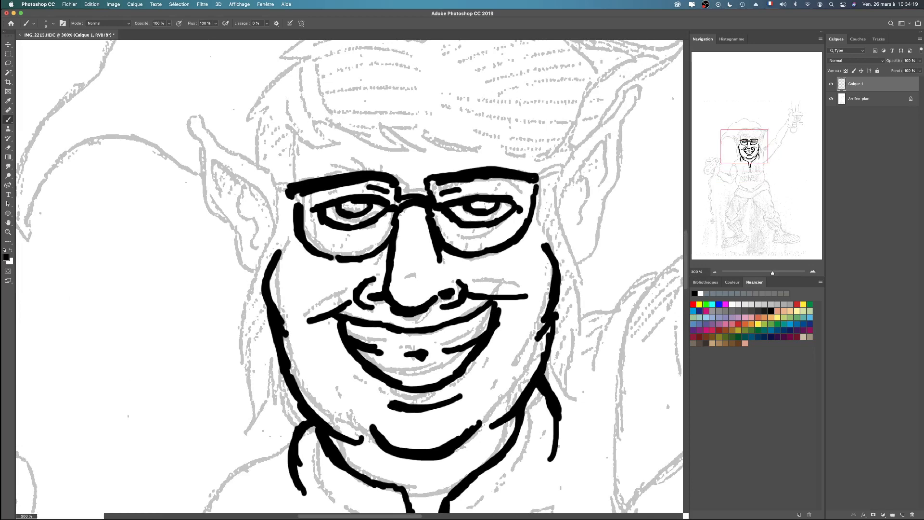
left_click_drag(302, 195, 299, 204)
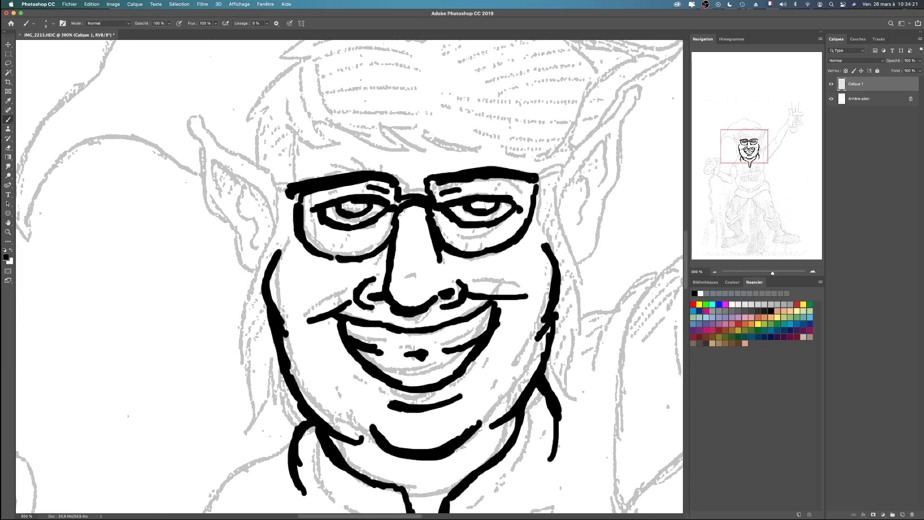
left_click_drag(548, 239, 538, 199)
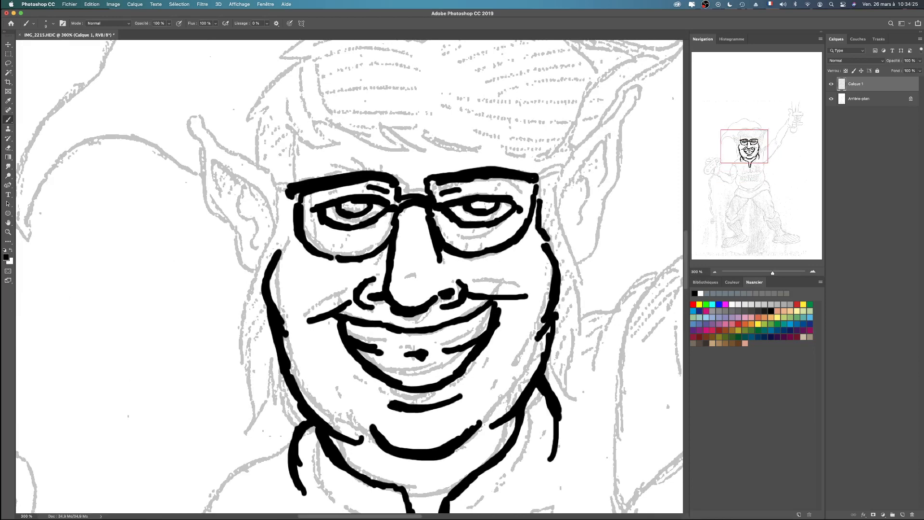
mouse_move(280, 247)
left_mouse_down()
mouse_move(288, 210)
mouse_move(276, 195)
left_mouse_up()
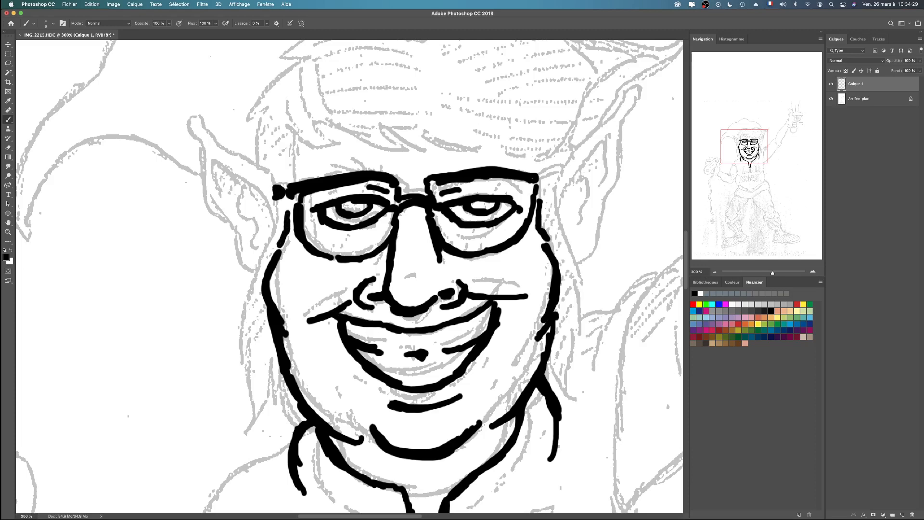
left_click_drag(540, 185, 553, 179)
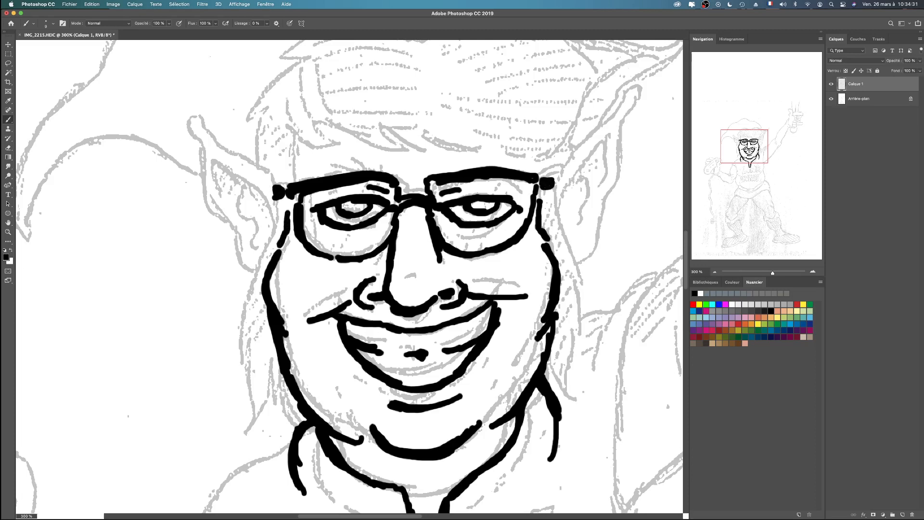
Ink jagged side locks of hair hanging beside both cheeks, from the glasses down to jaw level
mouse_move(277, 228)
left_mouse_down()
mouse_move(245, 279)
mouse_move(236, 324)
mouse_move(239, 400)
mouse_move(257, 386)
mouse_move(238, 432)
mouse_move(274, 394)
left_mouse_up()
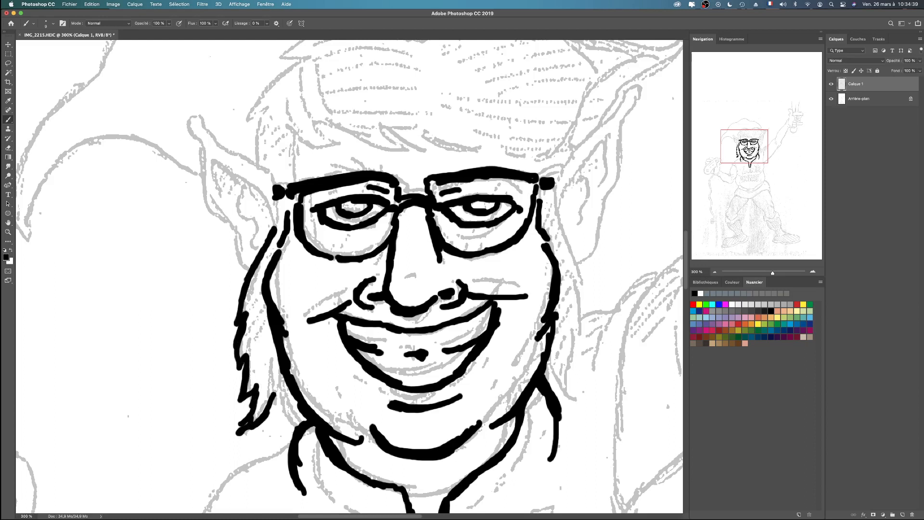
key("super+z")
mouse_move(272, 235)
left_mouse_down()
mouse_move(235, 323)
mouse_move(246, 343)
mouse_move(240, 402)
mouse_move(252, 398)
mouse_move(262, 418)
mouse_move(243, 438)
mouse_move(267, 408)
mouse_move(285, 413)
mouse_move(288, 384)
left_mouse_up()
scroll(349, 277, "down", 3)
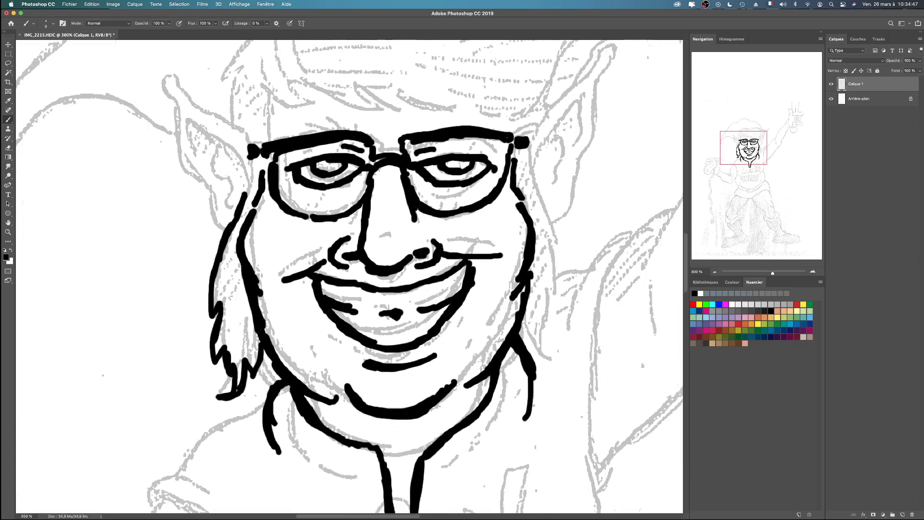
scroll(349, 276, "right", 5)
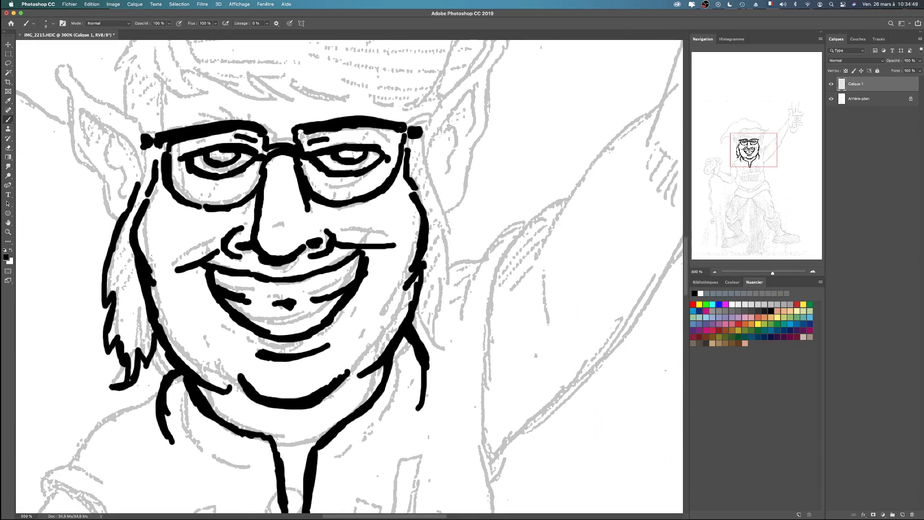
mouse_move(416, 309)
left_mouse_down()
mouse_move(453, 349)
mouse_move(440, 317)
mouse_move(448, 319)
mouse_move(457, 291)
mouse_move(450, 237)
mouse_move(420, 128)
left_mouse_up()
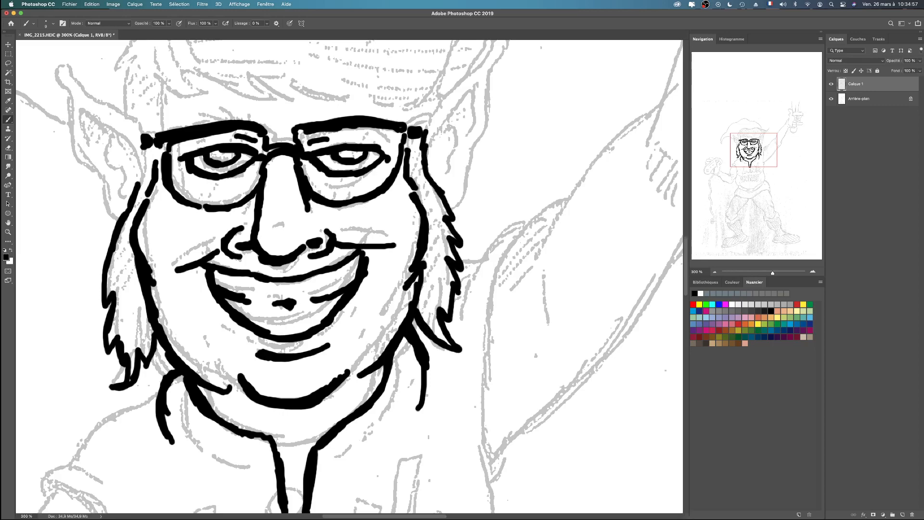
Ink a short temple line above the left glasses hinge and the pointed left ear with its inner folds
scroll(349, 276, "up", 5)
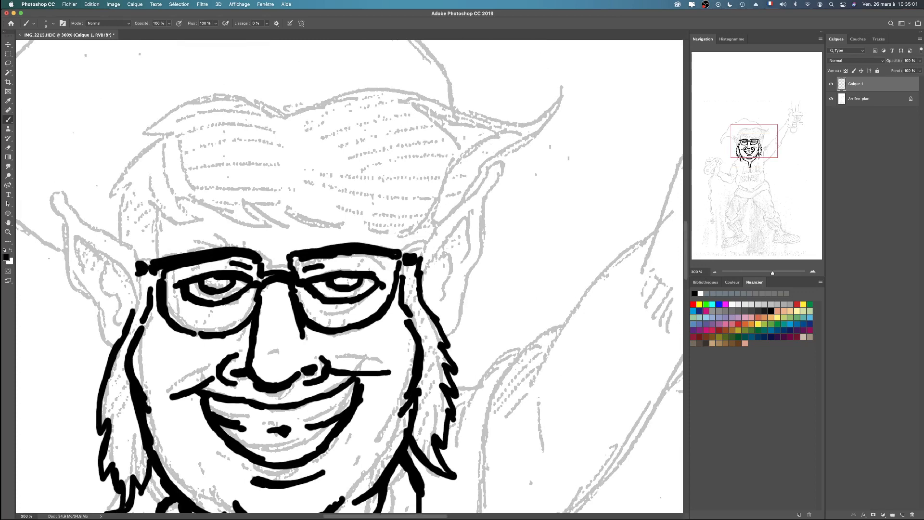
left_click_drag(155, 260, 158, 216)
mouse_move(139, 272)
left_mouse_down()
mouse_move(123, 244)
mouse_move(61, 190)
mouse_move(47, 183)
mouse_move(36, 190)
mouse_move(73, 305)
mouse_move(93, 312)
mouse_move(101, 341)
mouse_move(119, 353)
left_mouse_up()
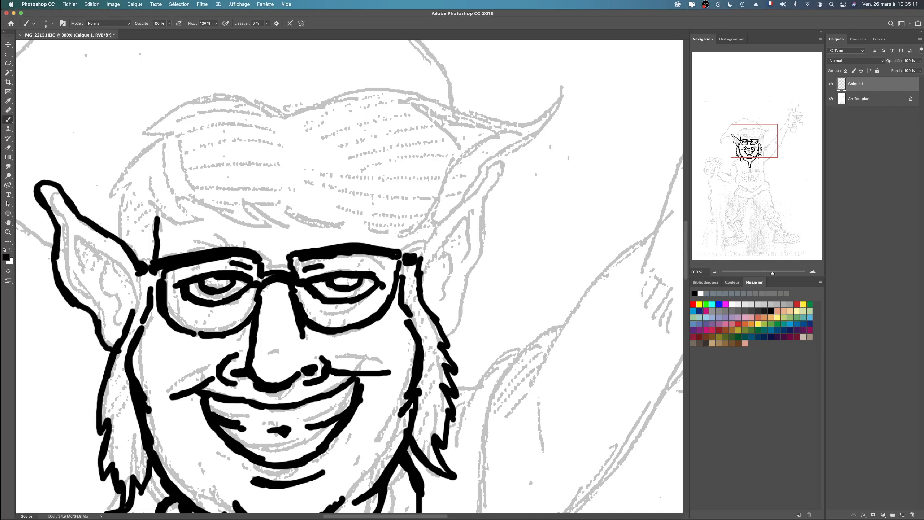
mouse_move(81, 285)
left_mouse_down()
mouse_move(67, 229)
mouse_move(78, 249)
mouse_move(134, 285)
mouse_move(136, 302)
mouse_move(98, 280)
mouse_move(119, 324)
left_mouse_up()
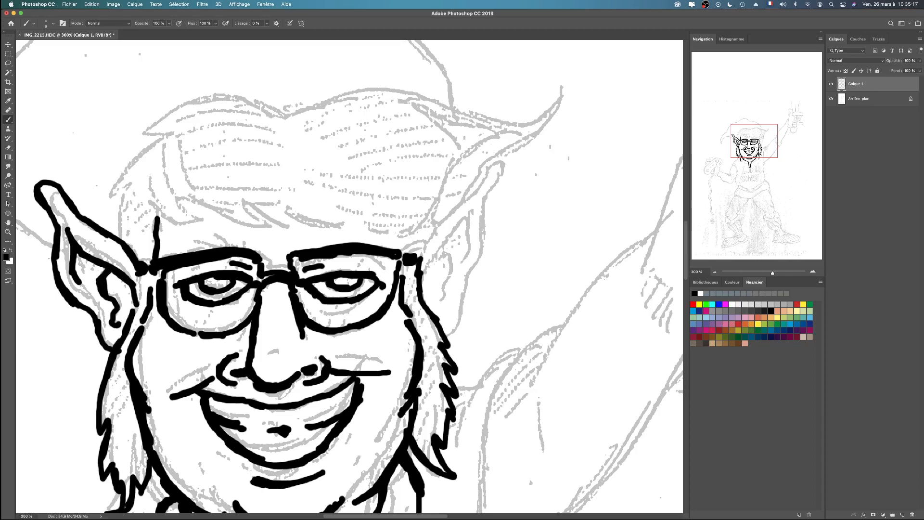
Ink the pointed right ear, from the glasses hinge to the side lock, with its inner folds
scroll(349, 279, "right", 5)
scroll(348, 279, "up", 2)
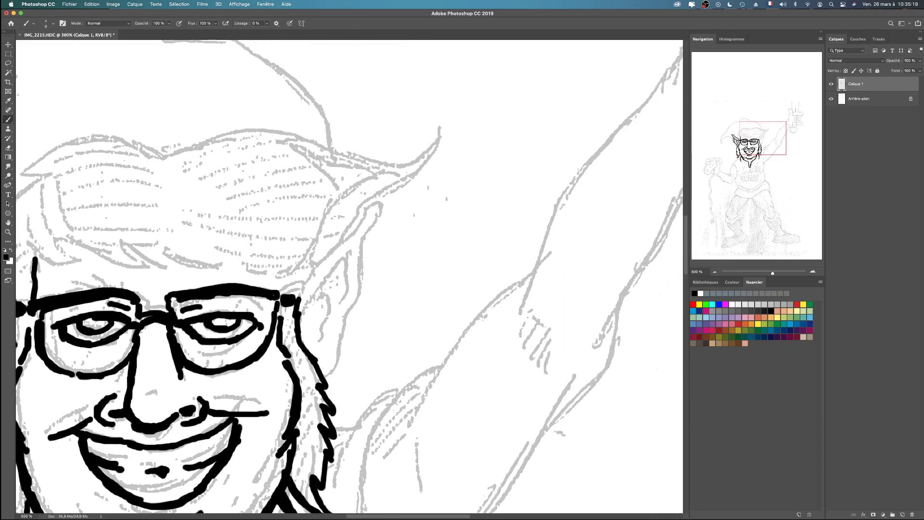
mouse_move(296, 301)
left_mouse_down()
mouse_move(373, 215)
mouse_move(395, 215)
mouse_move(377, 236)
mouse_move(364, 308)
mouse_move(340, 337)
mouse_move(326, 383)
left_mouse_up()
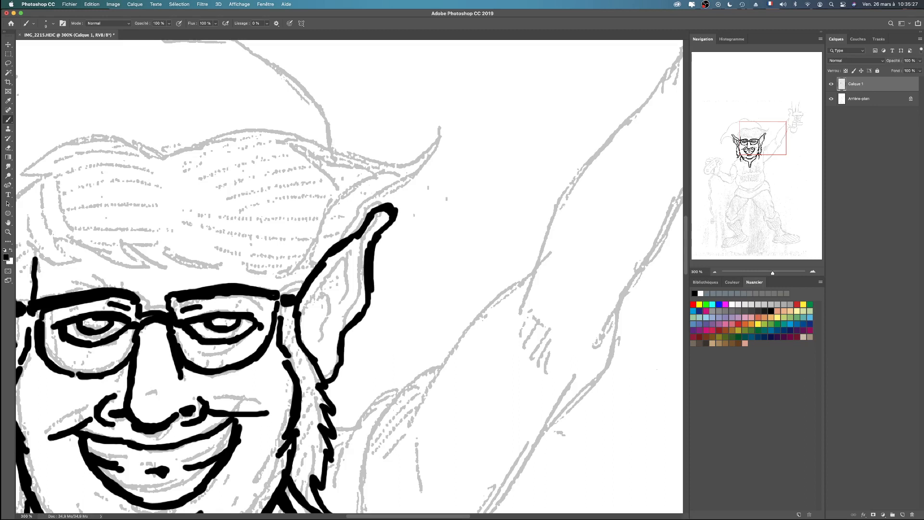
mouse_move(301, 333)
left_mouse_down()
mouse_move(309, 298)
mouse_move(361, 250)
mouse_move(353, 296)
mouse_move(329, 308)
mouse_move(323, 343)
mouse_move(313, 333)
mouse_move(435, 398)
mouse_move(500, 364)
left_mouse_up()
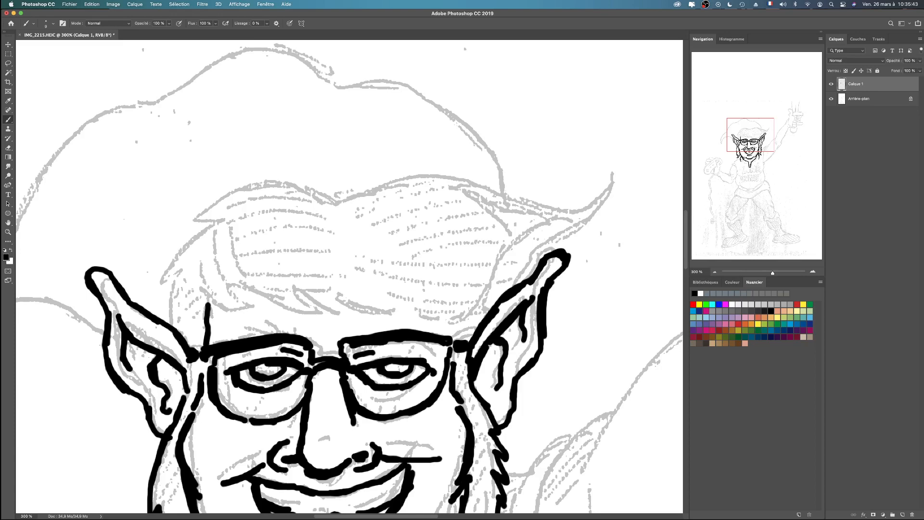
Ink the jagged fringe across the forehead and the spiky outer contour of the hair, sweeping to a point above the right ear
scroll(349, 276, "down", 3)
scroll(349, 276, "right", 5)
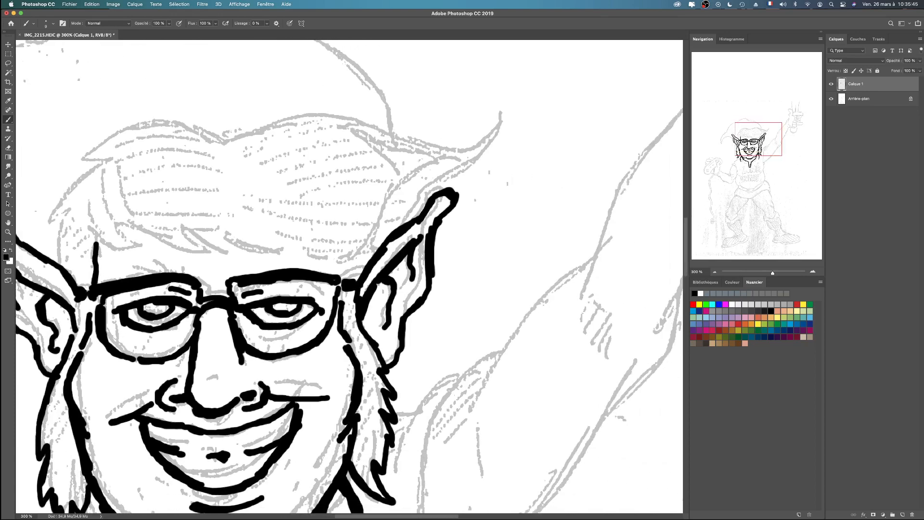
mouse_move(105, 136)
left_mouse_down()
mouse_move(67, 144)
mouse_move(37, 170)
mouse_move(58, 174)
mouse_move(32, 210)
mouse_move(60, 260)
mouse_move(96, 236)
mouse_move(111, 248)
mouse_move(161, 243)
mouse_move(145, 220)
mouse_move(216, 246)
mouse_move(311, 251)
left_mouse_up()
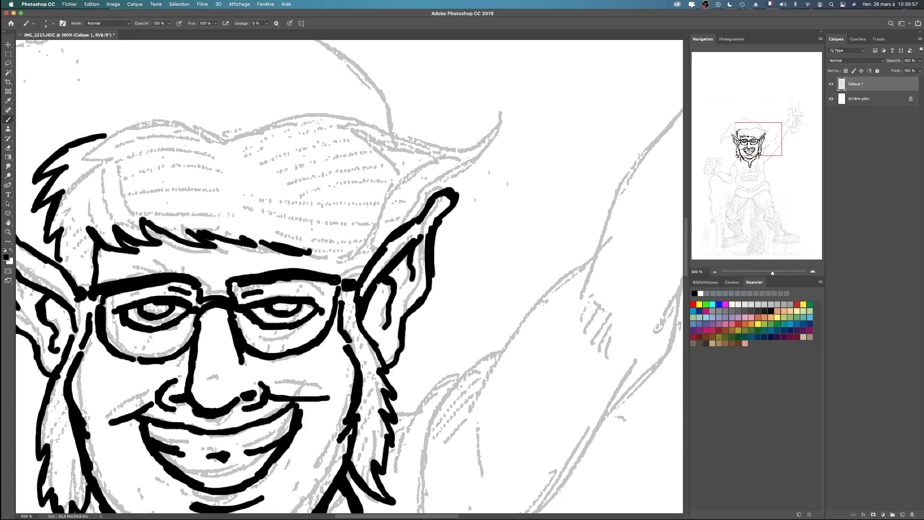
mouse_move(104, 131)
left_mouse_down()
mouse_move(165, 119)
mouse_move(227, 132)
mouse_move(313, 103)
mouse_move(284, 118)
mouse_move(389, 101)
mouse_move(361, 114)
mouse_move(403, 113)
mouse_move(374, 118)
mouse_move(433, 122)
mouse_move(456, 133)
mouse_move(446, 138)
mouse_move(469, 139)
mouse_move(500, 128)
mouse_move(522, 101)
mouse_move(497, 150)
mouse_move(475, 162)
mouse_move(512, 150)
mouse_move(473, 163)
mouse_move(453, 192)
left_mouse_up()
left_click_drag(300, 248, 384, 242)
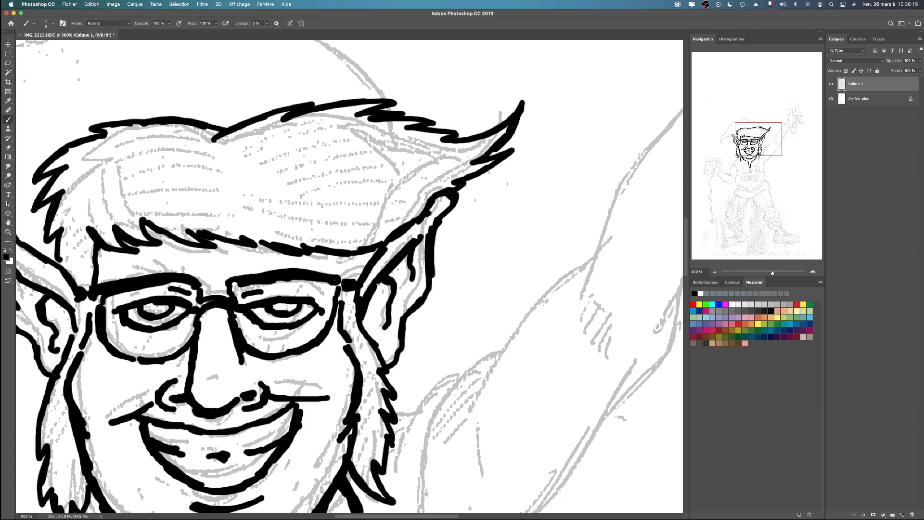
Fill the hair with short curved strands and pointed tufts across the crown, both sides and just above the fringe
left_click_drag(258, 140, 305, 124)
mouse_move(285, 138)
left_mouse_down()
mouse_move(309, 122)
mouse_move(380, 121)
mouse_move(408, 134)
mouse_move(423, 161)
mouse_move(445, 162)
left_mouse_up()
mouse_move(340, 213)
left_mouse_down()
mouse_move(402, 205)
mouse_move(386, 200)
left_mouse_up()
left_click_drag(281, 232, 313, 231)
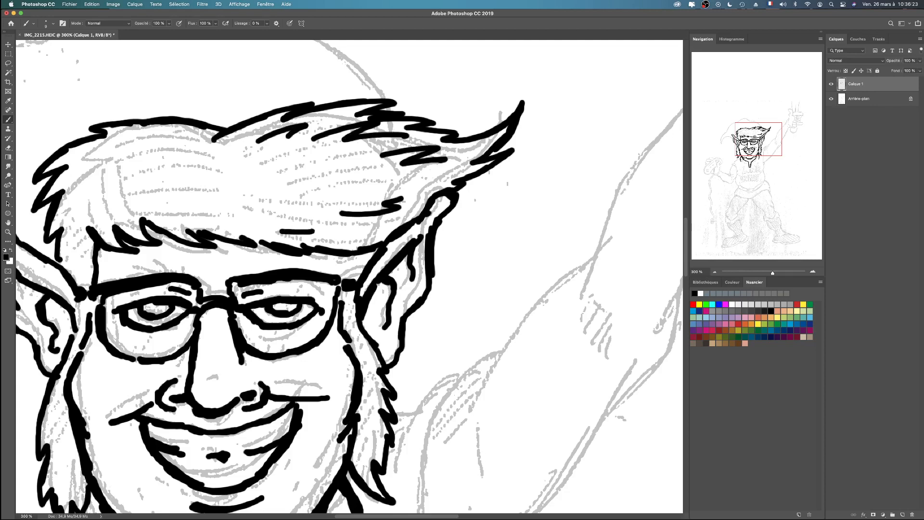
mouse_move(122, 148)
left_mouse_down()
mouse_move(76, 178)
mouse_move(75, 200)
left_mouse_up()
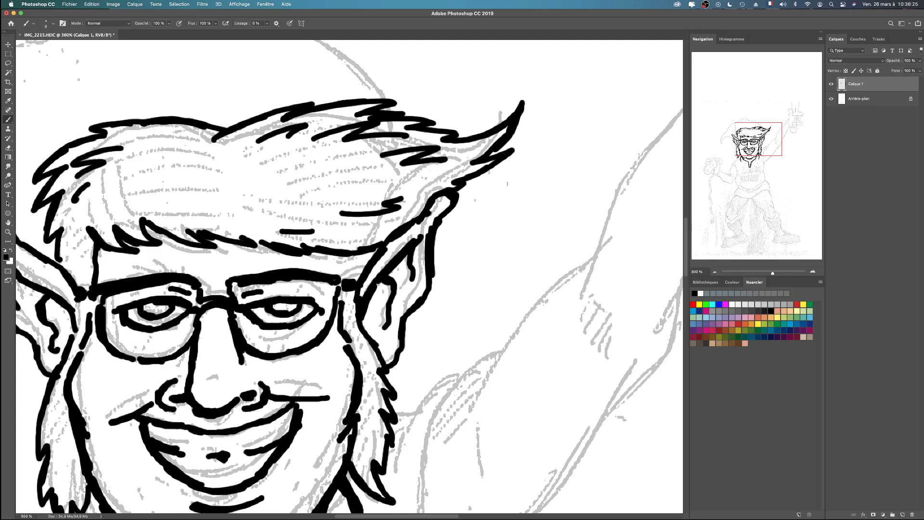
left_click_drag(140, 157, 178, 144)
left_click_drag(138, 192, 149, 207)
left_click_drag(211, 163, 171, 186)
left_click_drag(206, 179, 186, 196)
left_click_drag(348, 155, 266, 176)
left_click_drag(340, 176, 279, 188)
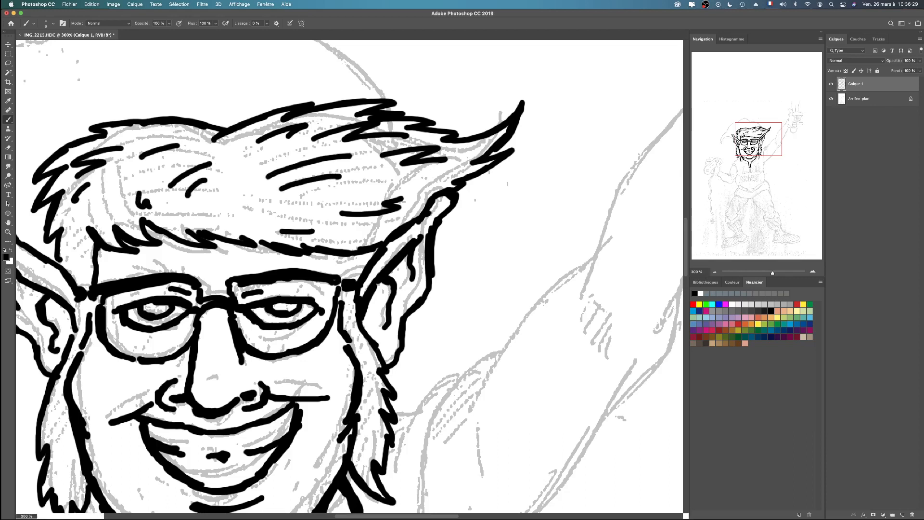
left_click_drag(353, 226, 332, 227)
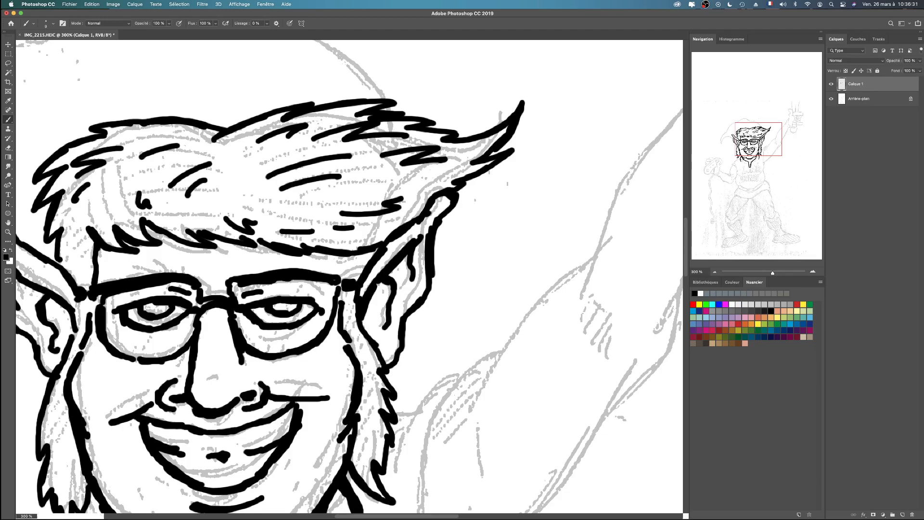
Ink two crossed laces with rounded knots at their ends over the narrow neck opening of the tunic
scroll(349, 278, "down", 10)
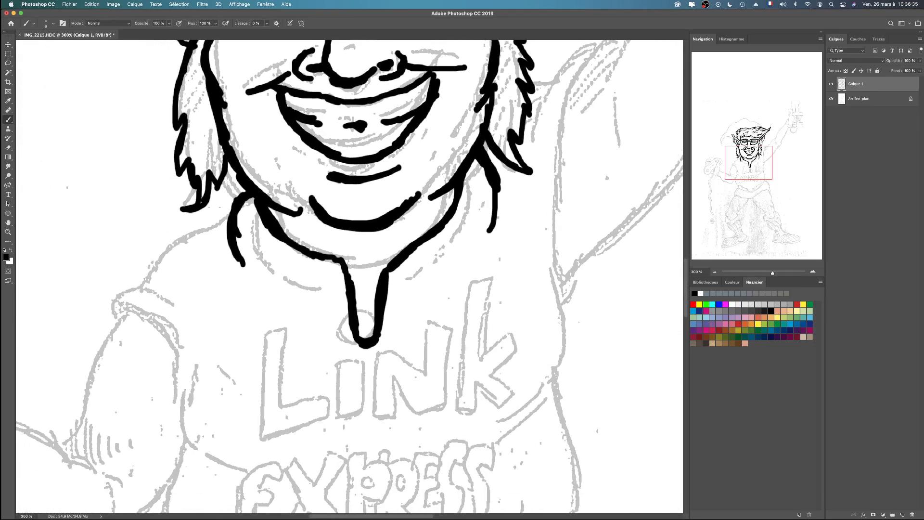
left_click_drag(330, 319, 413, 290)
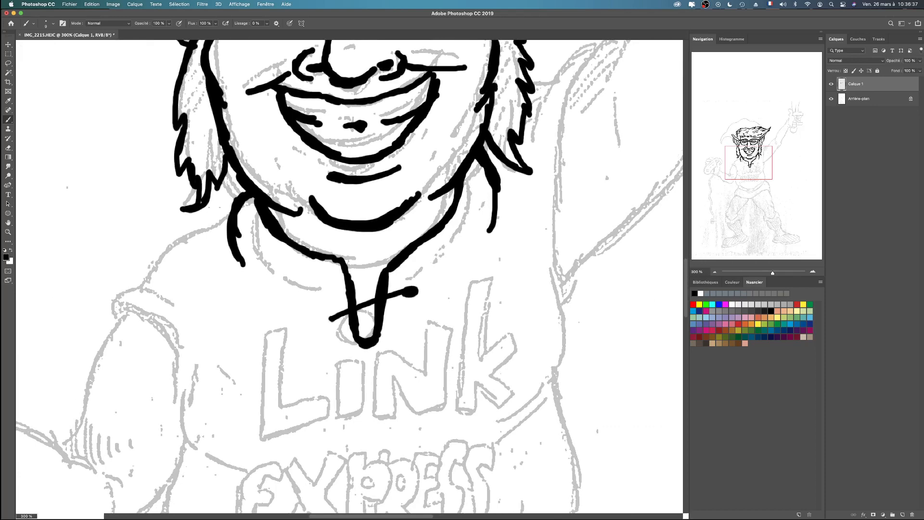
left_click_drag(332, 319, 423, 310)
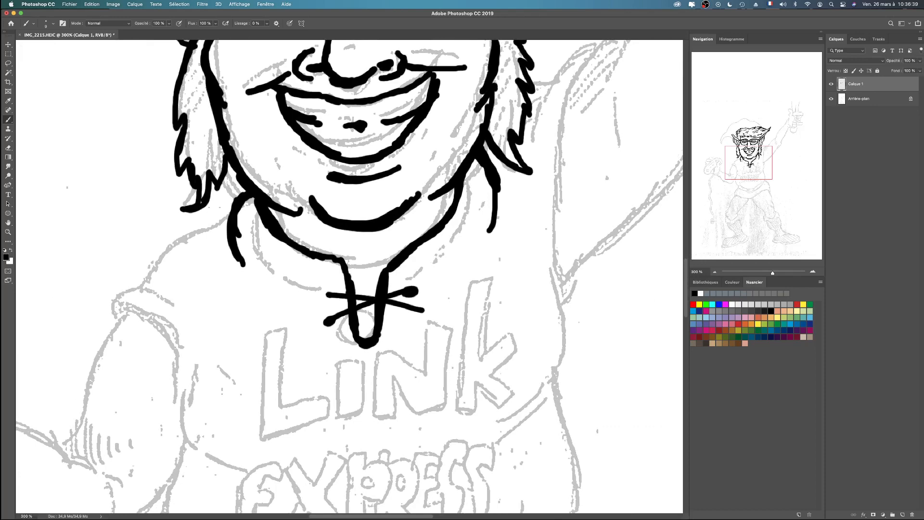
key("super+z")
left_click_drag(328, 294, 409, 310)
key("super+z")
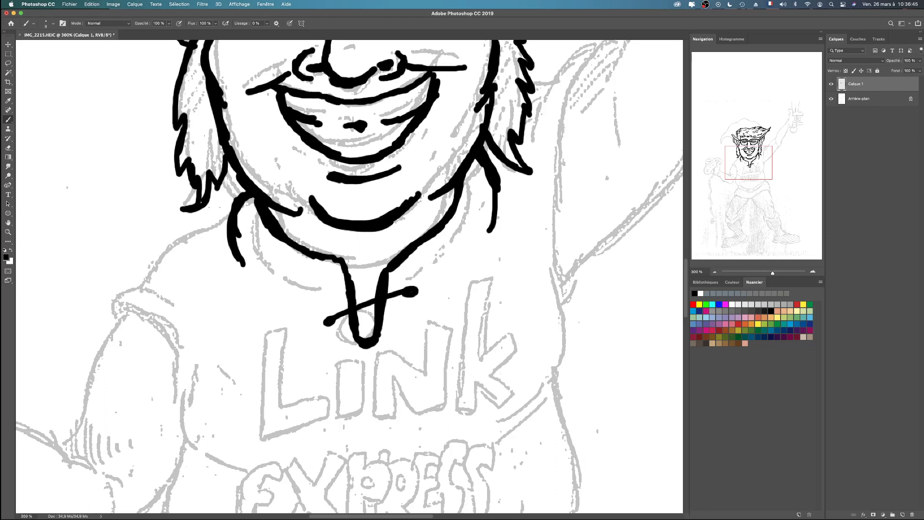
left_click_drag(329, 290, 403, 312)
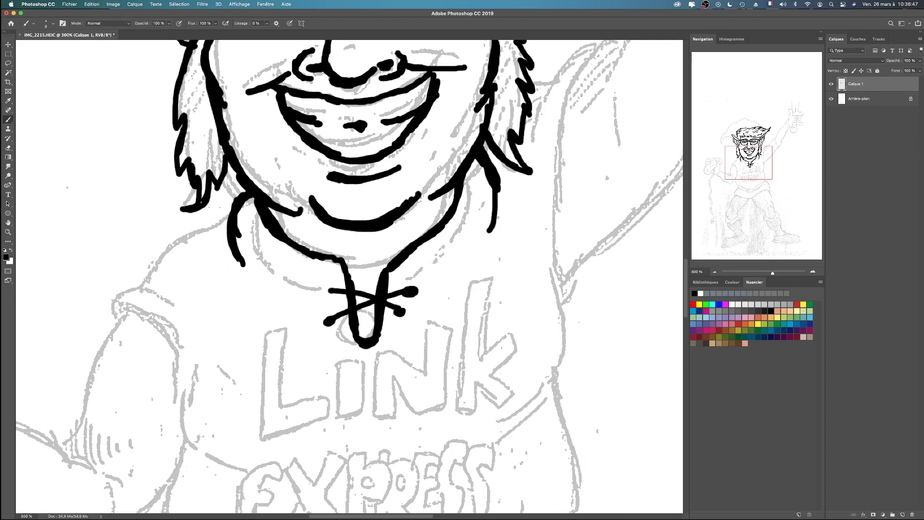
key("super+z")
left_click_drag(328, 297, 397, 311)
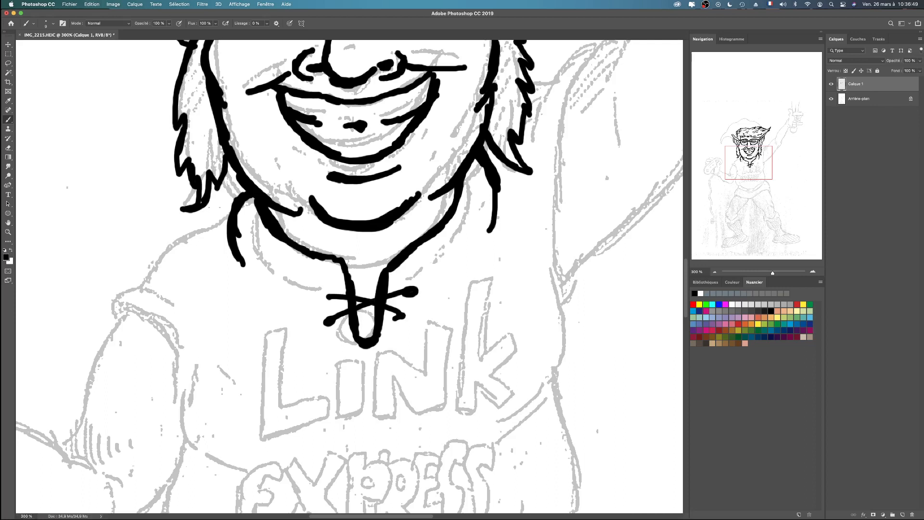
left_click_drag(330, 296, 322, 298)
left_click_drag(398, 317, 403, 315)
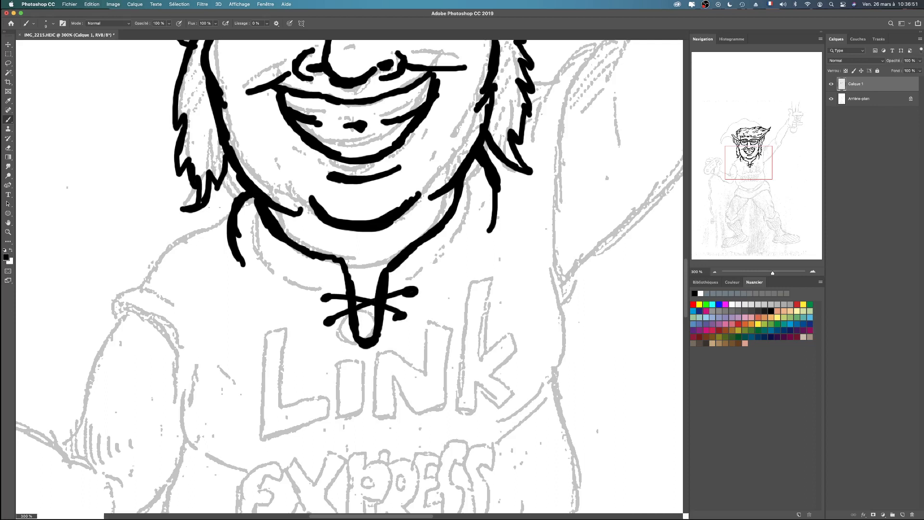
Ink the left shoulder line from the collar down to the rolled edge of the short sleeve
scroll(350, 277, "down", 5)
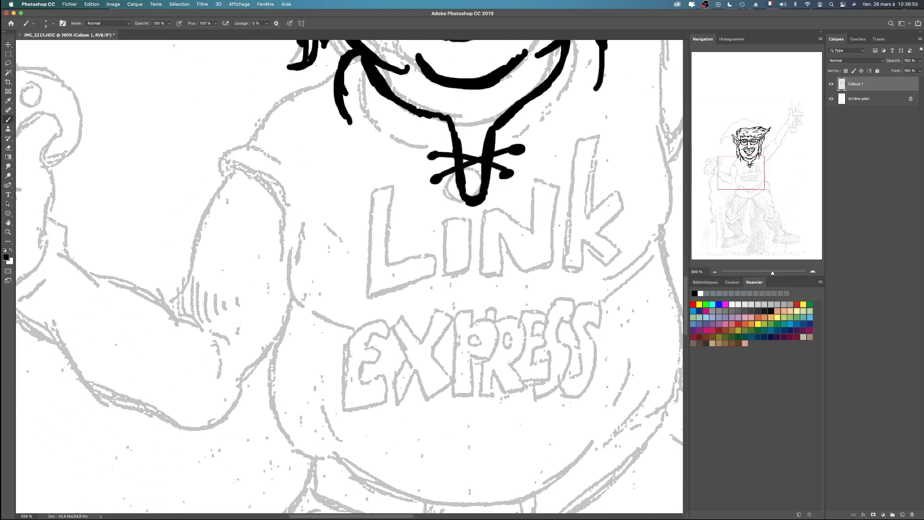
scroll(350, 278, "up", 5)
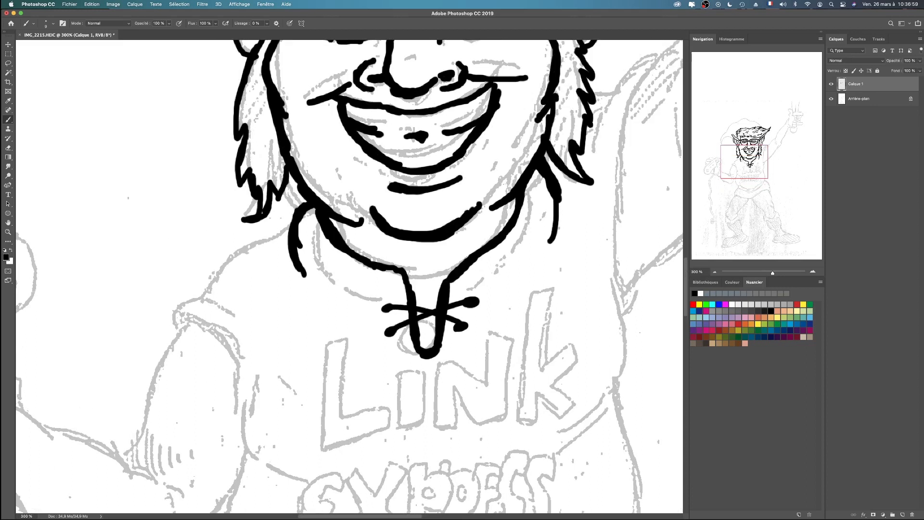
mouse_move(295, 214)
left_mouse_down()
mouse_move(171, 294)
mouse_move(164, 333)
mouse_move(192, 321)
left_mouse_up()
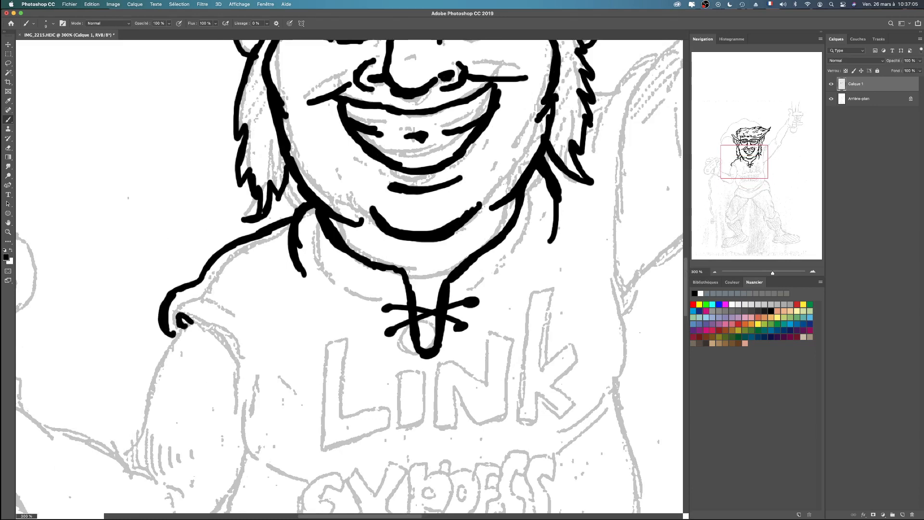
Ink the sleeve opening, the chest fold below the armpit and the rounded left side of the belly down to the belt
scroll(349, 276, "down", 6)
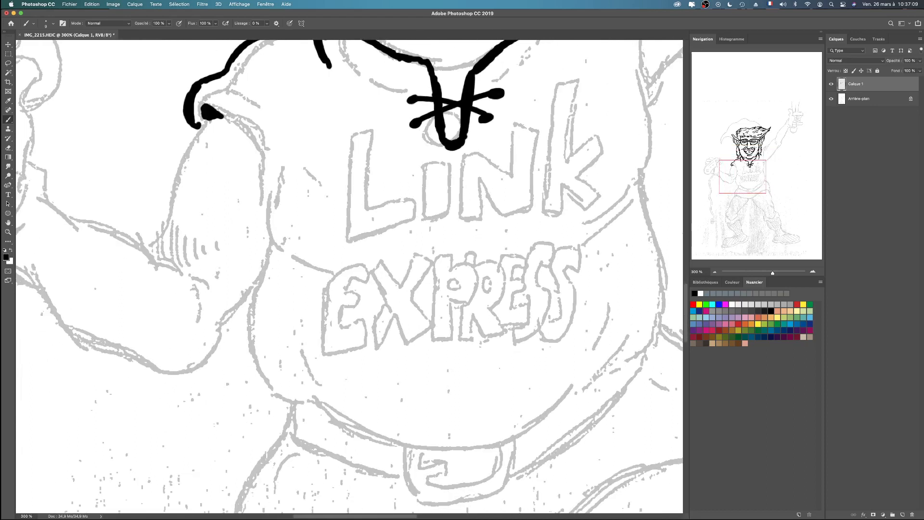
mouse_move(214, 115)
left_mouse_down()
mouse_move(258, 151)
mouse_move(265, 196)
mouse_move(276, 165)
mouse_move(263, 197)
mouse_move(266, 248)
mouse_move(314, 266)
left_mouse_up()
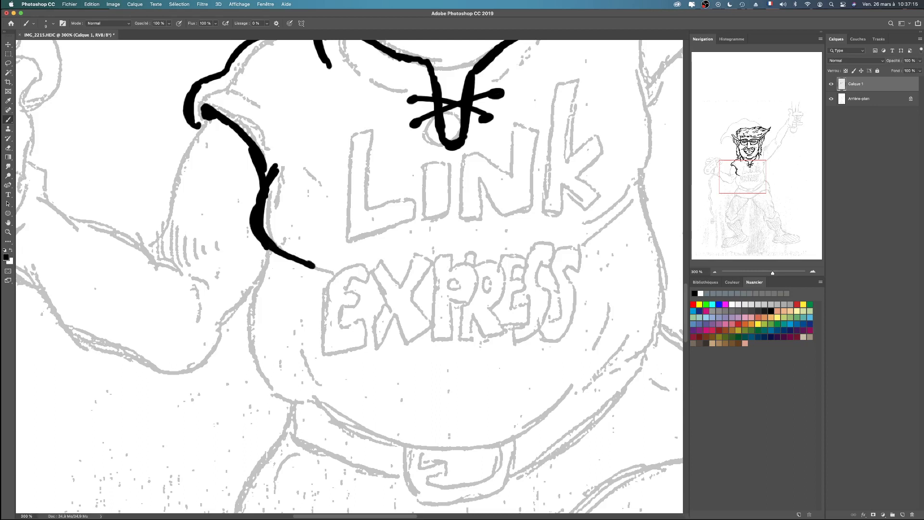
key("super+z")
mouse_move(285, 166)
left_mouse_down()
mouse_move(263, 198)
mouse_move(256, 232)
mouse_move(310, 262)
mouse_move(264, 252)
mouse_move(245, 280)
mouse_move(237, 343)
mouse_move(276, 394)
mouse_move(296, 405)
mouse_move(476, 325)
mouse_move(479, 399)
left_mouse_up()
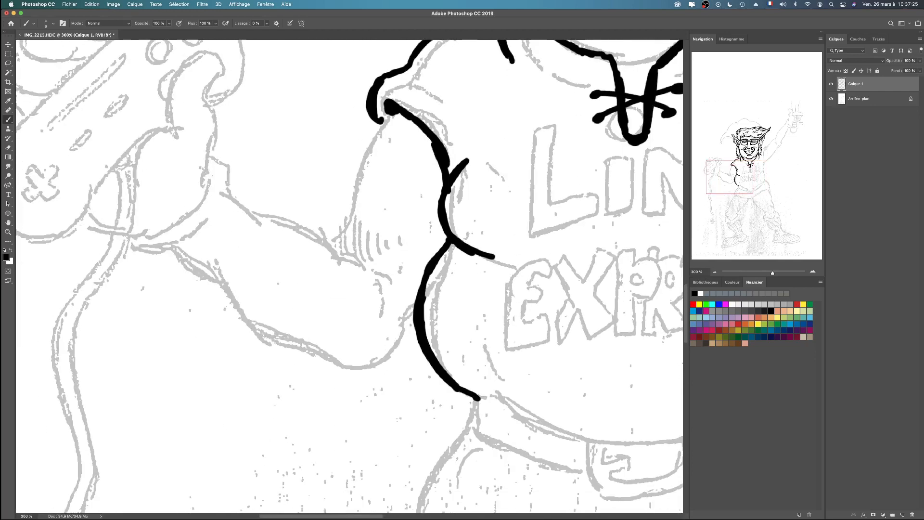
Ink the left upper arm's outer contour, a short elbow mark against the belly, and the forearm's upper edge to the wrist
mouse_move(381, 118)
left_mouse_down()
mouse_move(358, 139)
mouse_move(328, 235)
left_mouse_up()
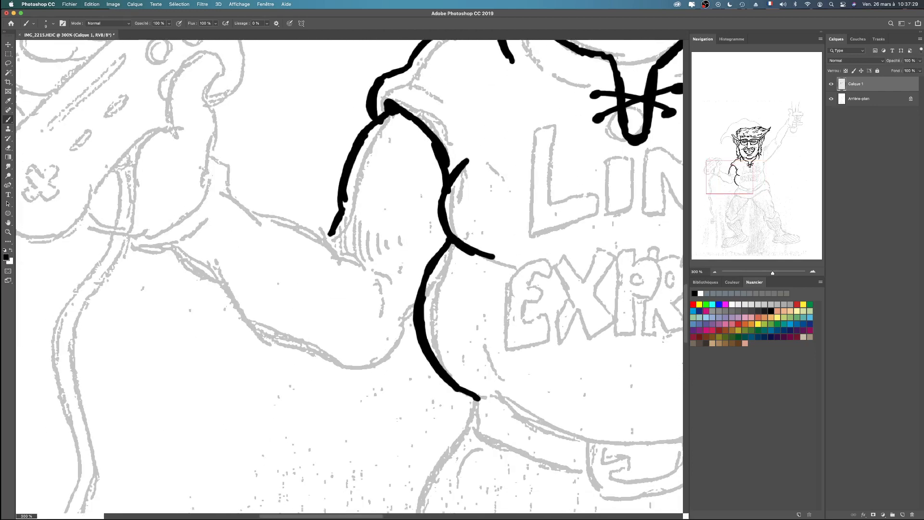
left_click_drag(413, 308, 400, 322)
mouse_move(337, 308)
left_mouse_down()
mouse_move(357, 307)
mouse_move(543, 384)
mouse_move(436, 405)
mouse_move(424, 394)
left_mouse_up()
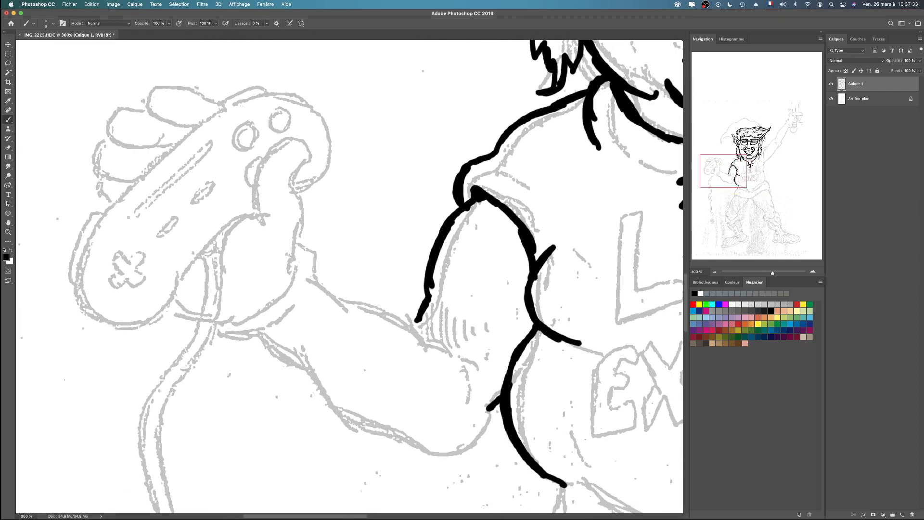
mouse_move(435, 340)
left_mouse_down()
mouse_move(380, 301)
mouse_move(318, 280)
mouse_move(294, 246)
left_mouse_up()
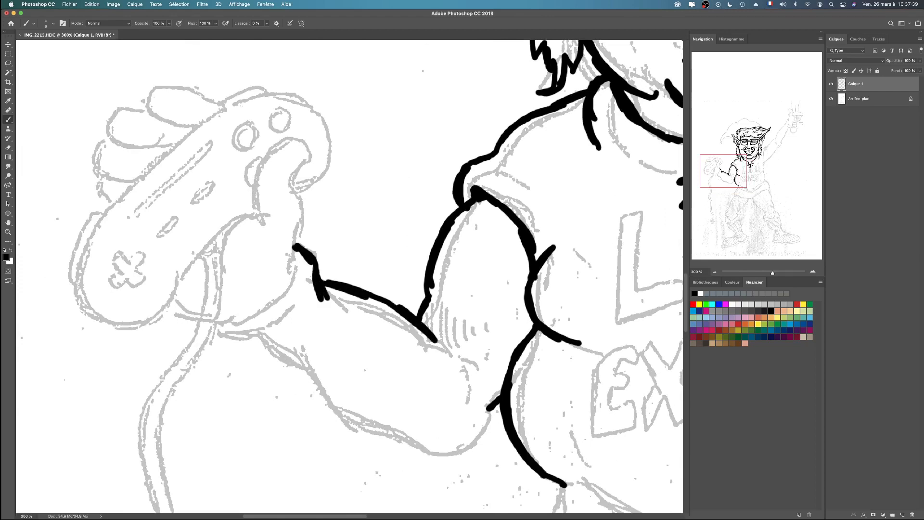
Ink the lower edge of the left wrist cuff and the curved heel of the hand above it
mouse_move(207, 331)
left_mouse_down()
mouse_move(229, 346)
mouse_move(276, 344)
left_mouse_up()
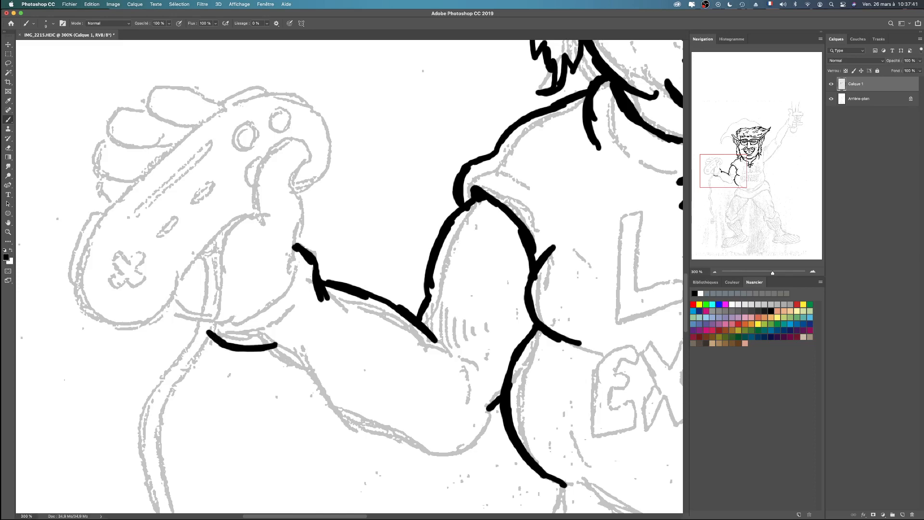
mouse_move(228, 321)
left_mouse_down()
mouse_move(231, 330)
mouse_move(270, 318)
mouse_move(295, 265)
left_mouse_up()
scroll(349, 277, "down", 5)
scroll(349, 276, "left", 2)
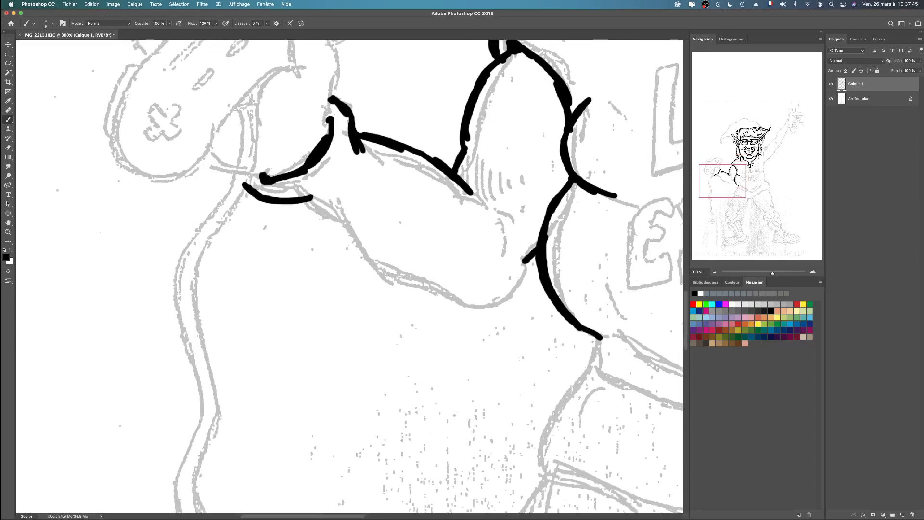
Ink the left forearm's lower edge and rounded elbow, with short crease marks at the wrist and inner elbow
mouse_move(349, 180)
left_mouse_down()
mouse_move(343, 196)
mouse_move(406, 257)
mouse_move(453, 282)
mouse_move(495, 283)
mouse_move(482, 269)
mouse_move(512, 292)
mouse_move(537, 289)
mouse_move(551, 247)
left_mouse_up()
left_click_drag(514, 189, 532, 195)
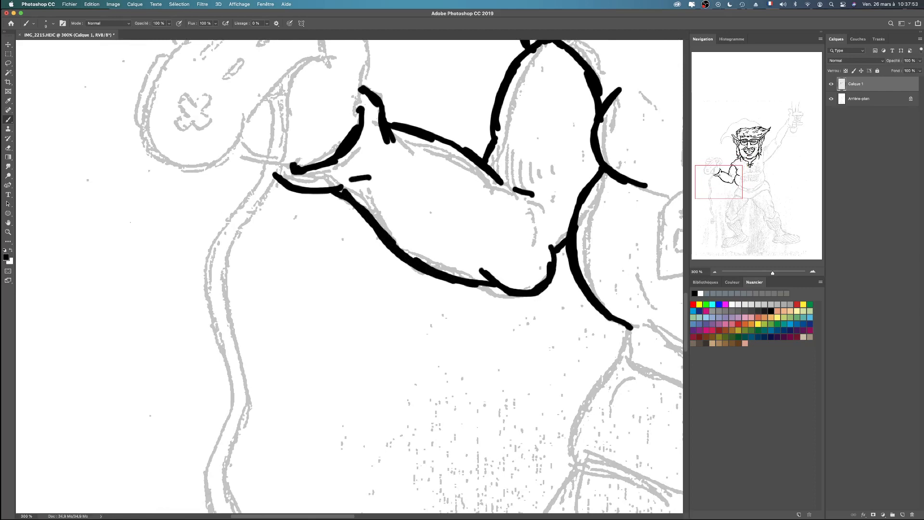
Ink the left thumb from the wrist around its tip to the curved base, and outline the thumbnail
mouse_move(366, 207)
left_mouse_down()
mouse_move(416, 274)
mouse_move(417, 313)
left_mouse_up()
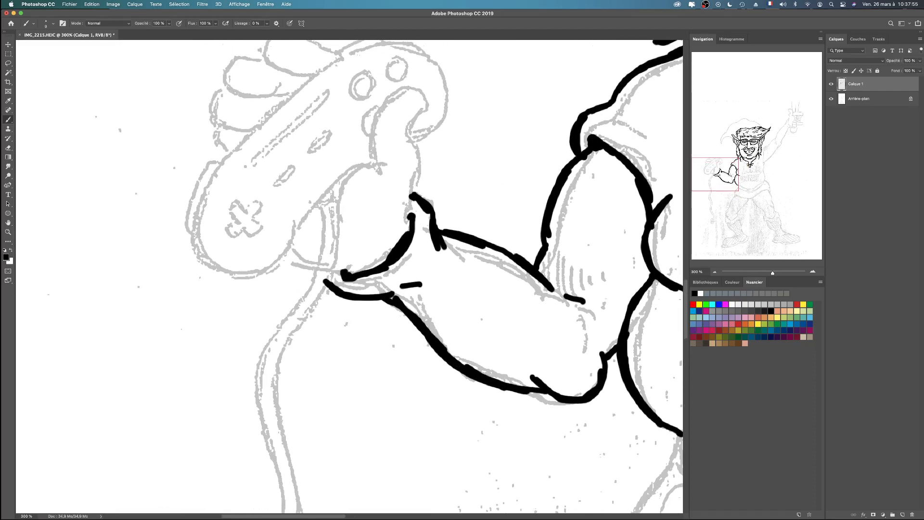
left_click_drag(433, 207, 256, 359)
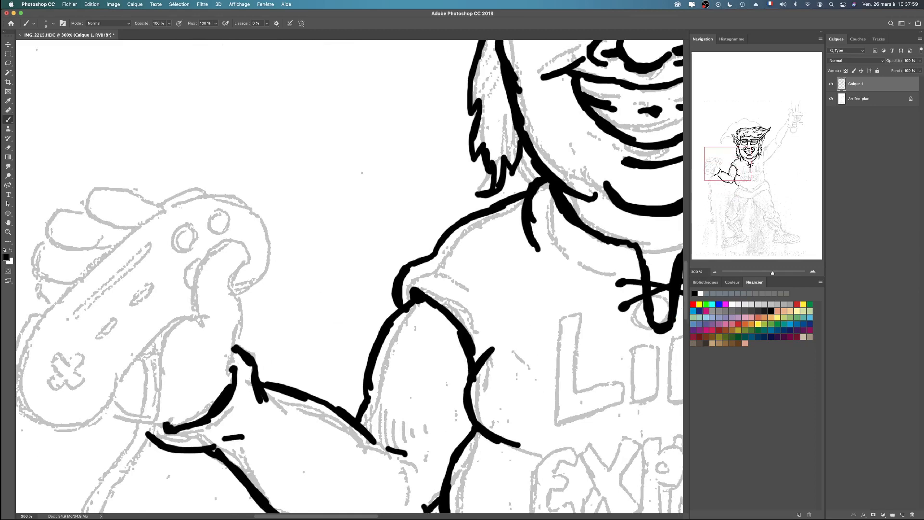
mouse_move(232, 367)
left_mouse_down()
mouse_move(260, 292)
mouse_move(282, 270)
mouse_move(278, 256)
mouse_move(240, 253)
mouse_move(211, 298)
mouse_move(177, 305)
mouse_move(161, 339)
mouse_move(182, 374)
left_mouse_up()
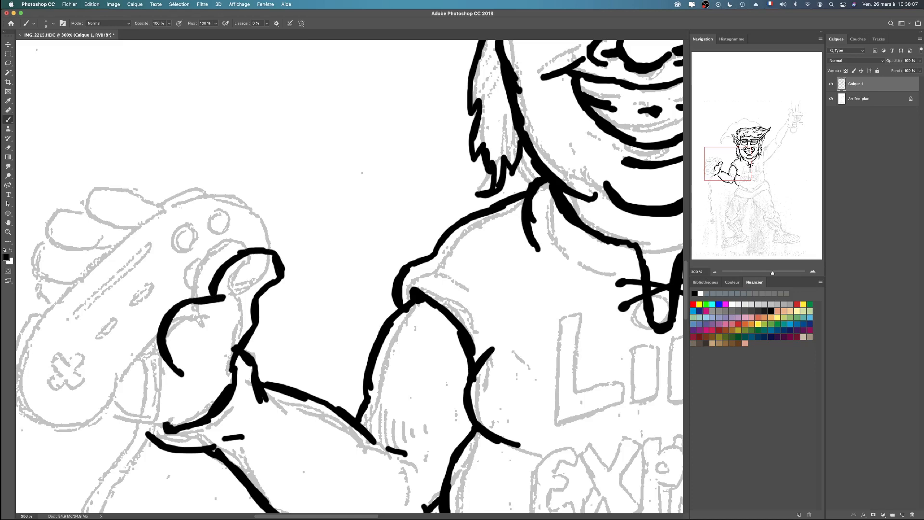
left_click_drag(256, 289, 275, 270)
Ink the game controller's long outer edge, its rounded lower grip and the inner edge running up to the thumb base
scroll(349, 276, "left", 8)
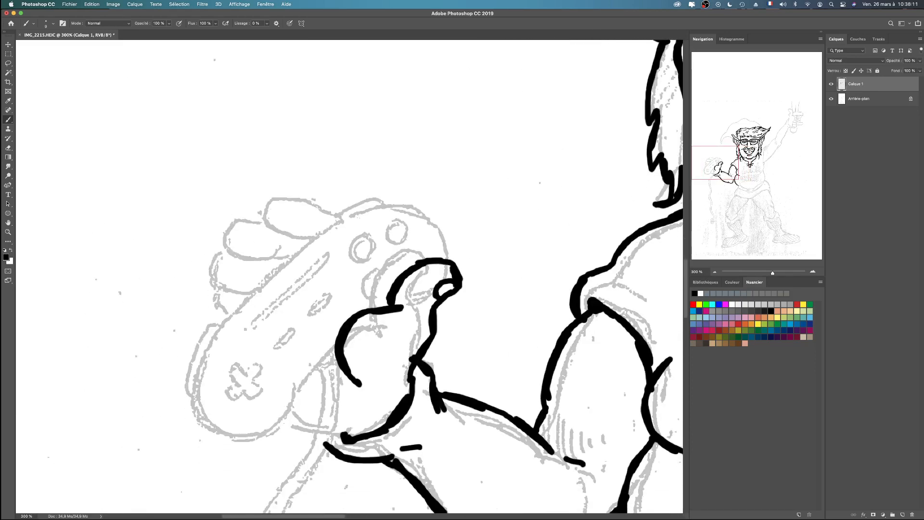
mouse_move(321, 228)
left_mouse_down()
mouse_move(256, 269)
mouse_move(226, 303)
left_mouse_up()
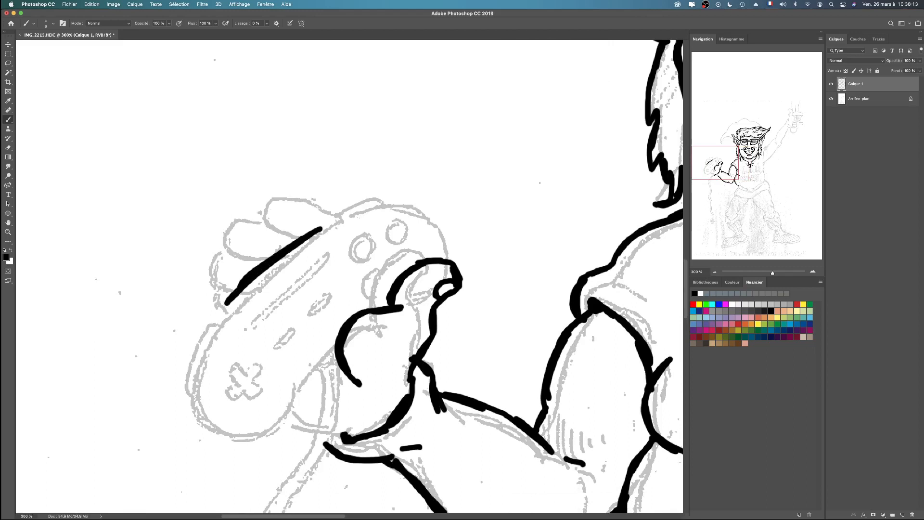
key("super+z")
mouse_move(327, 224)
left_mouse_down()
mouse_move(218, 314)
mouse_move(192, 405)
mouse_move(219, 433)
mouse_move(255, 443)
mouse_move(289, 417)
mouse_move(292, 392)
left_mouse_up()
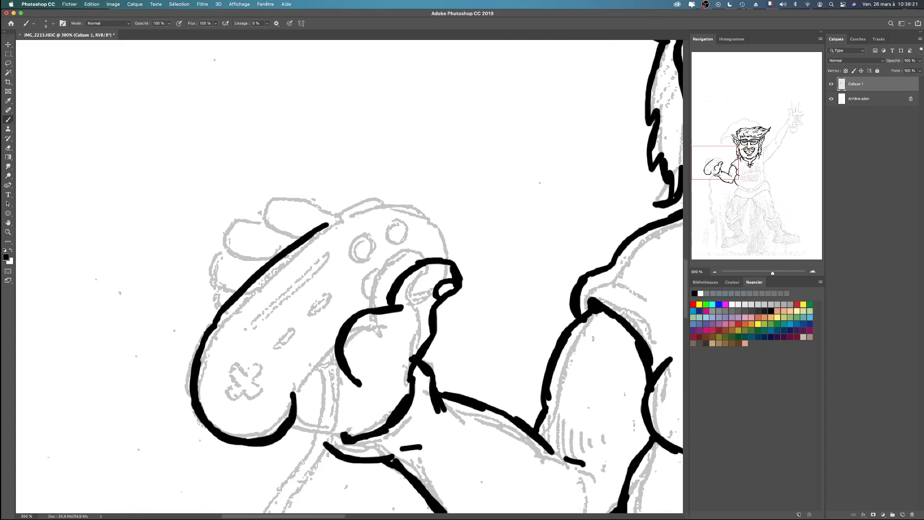
key("super+z")
mouse_move(214, 323)
left_mouse_down()
mouse_move(188, 385)
mouse_move(211, 426)
mouse_move(231, 437)
mouse_move(261, 437)
mouse_move(287, 420)
mouse_move(300, 398)
mouse_move(295, 380)
mouse_move(336, 350)
left_mouse_up()
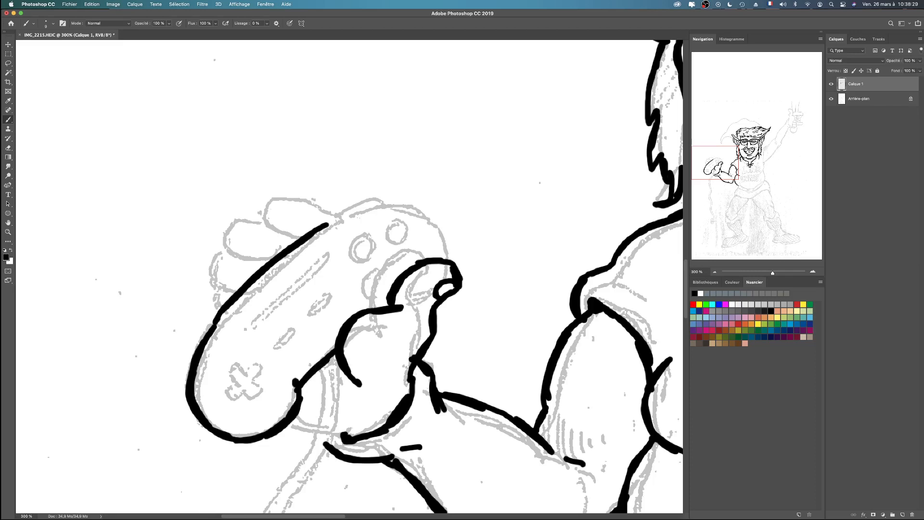
Ink the controller's upper edge and its rounded end curving down to the thumb
mouse_move(327, 224)
left_mouse_down()
mouse_move(383, 203)
mouse_move(431, 205)
mouse_move(439, 215)
left_mouse_up()
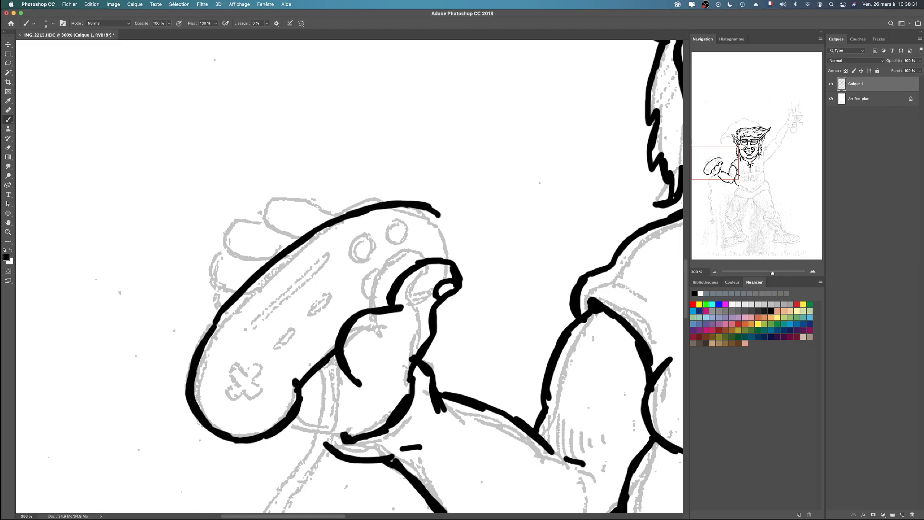
key("super+z")
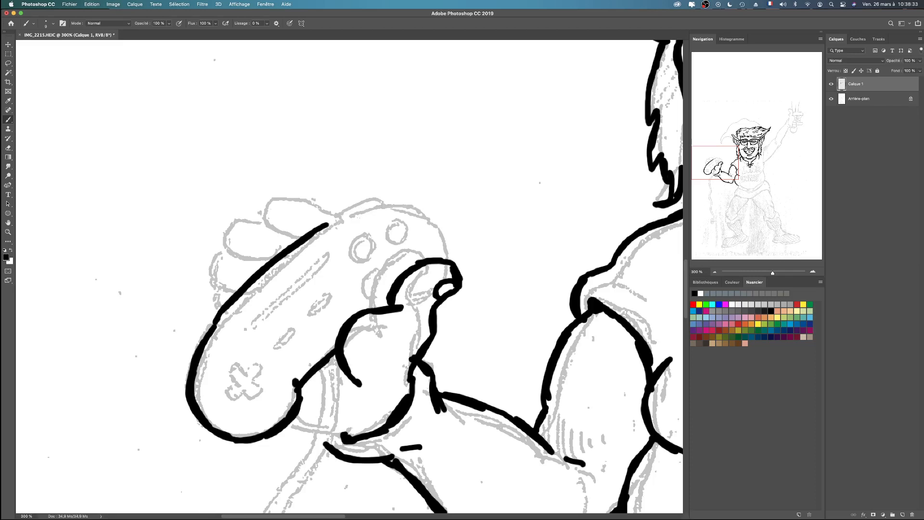
left_click_drag(327, 224, 391, 206)
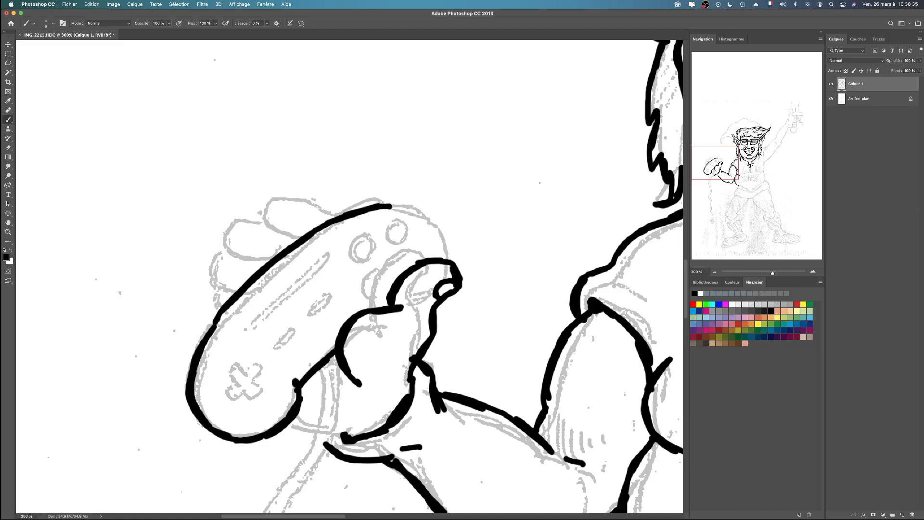
mouse_move(450, 259)
left_mouse_down()
mouse_move(441, 232)
mouse_move(391, 204)
left_mouse_up()
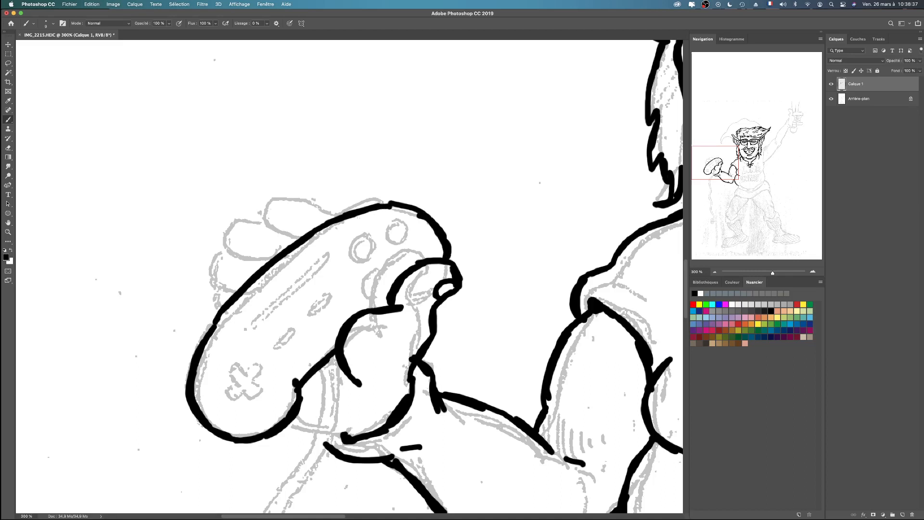
key("super+z")
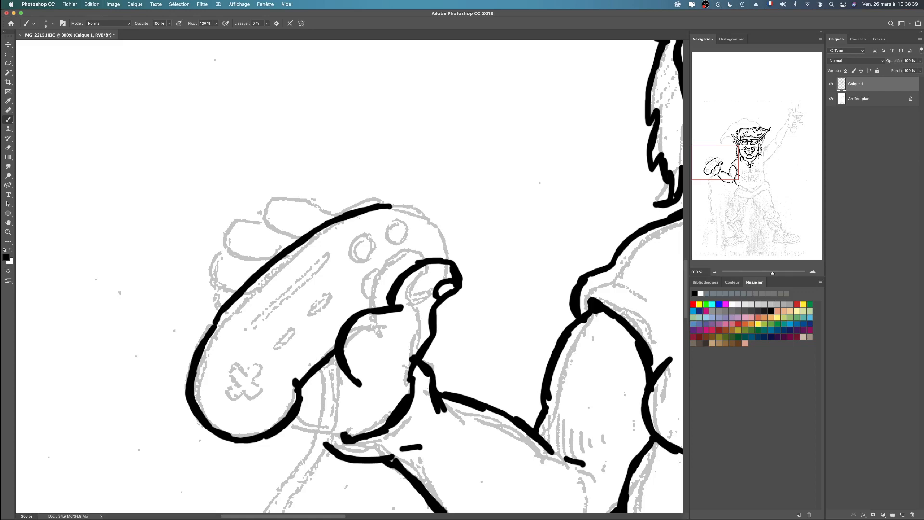
scroll(392, 202, "up", 3)
mouse_move(392, 204)
left_mouse_down()
mouse_move(443, 215)
mouse_move(478, 272)
left_mouse_up()
Ink the outline of the cross-shaped directional pad on the controller's lower grip
scroll(476, 274, "up", 1)
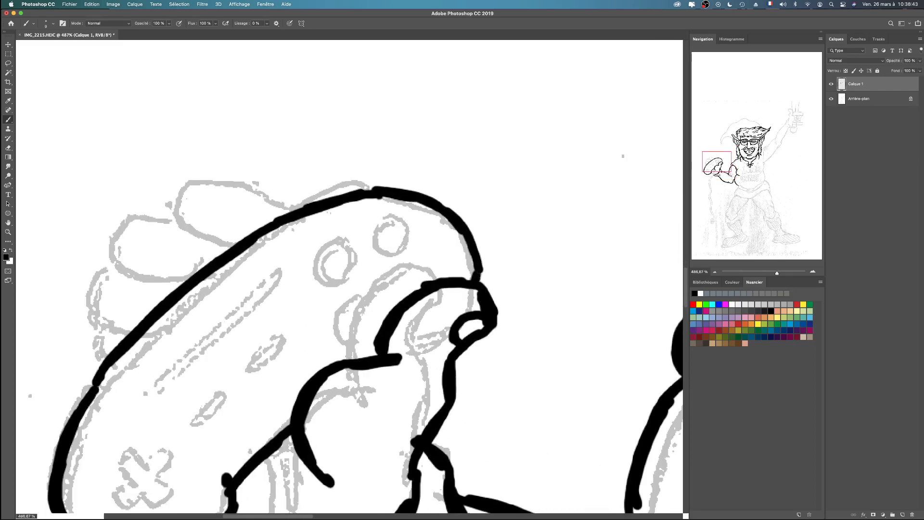
scroll(463, 264, "up", 2)
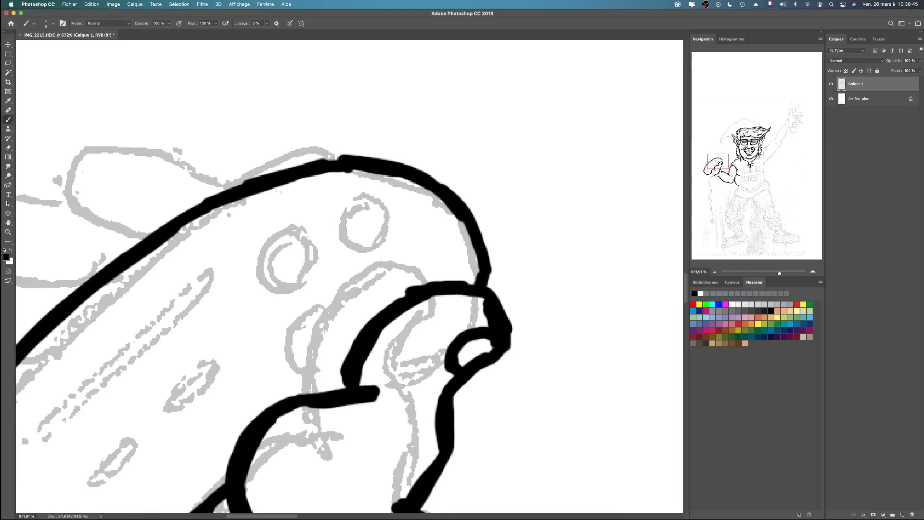
mouse_move(240, 409)
left_mouse_down()
mouse_move(559, 226)
mouse_move(571, 115)
mouse_move(479, 170)
left_mouse_up()
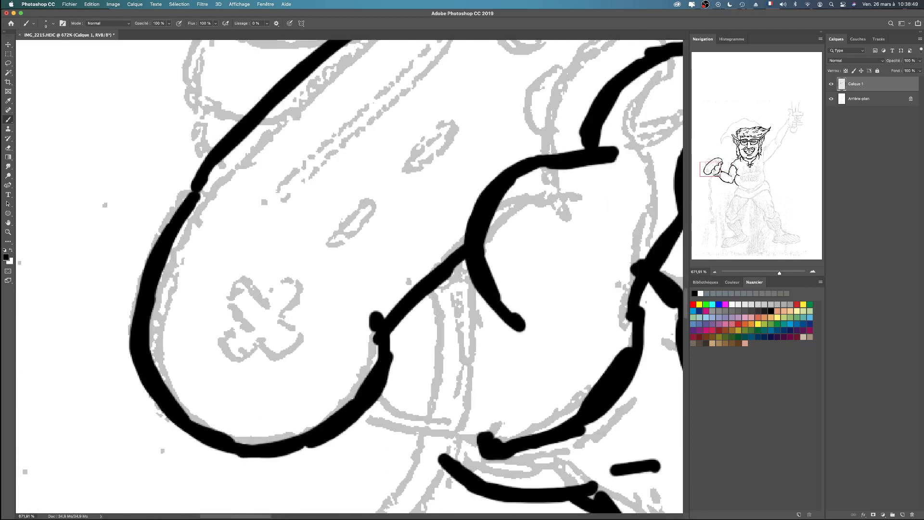
mouse_move(259, 342)
left_mouse_down()
mouse_move(296, 374)
mouse_move(322, 357)
mouse_move(272, 317)
left_mouse_up()
key("super+z")
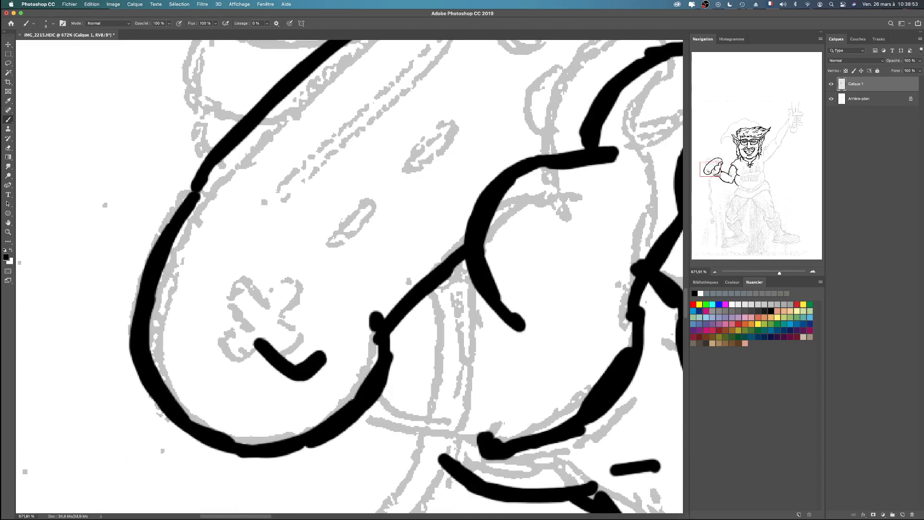
key("super+z")
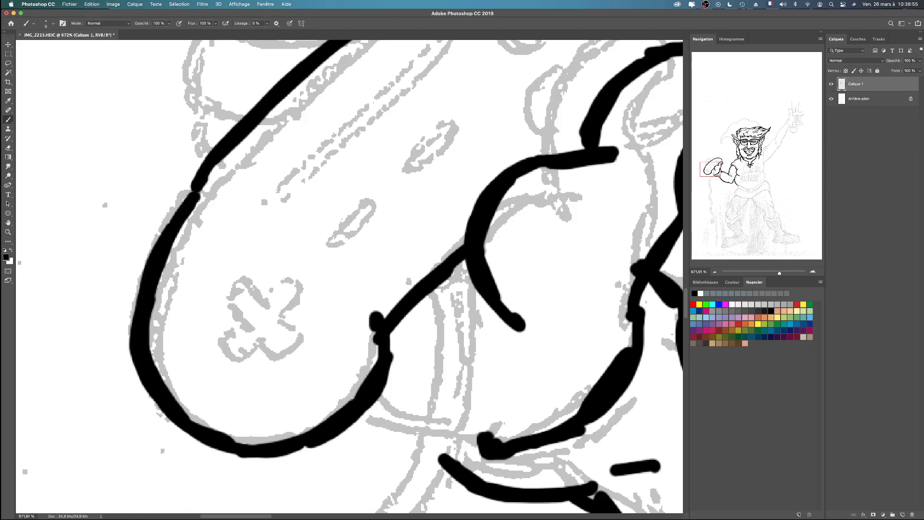
mouse_move(262, 346)
left_mouse_down()
mouse_move(297, 375)
mouse_move(327, 356)
mouse_move(282, 321)
left_mouse_up()
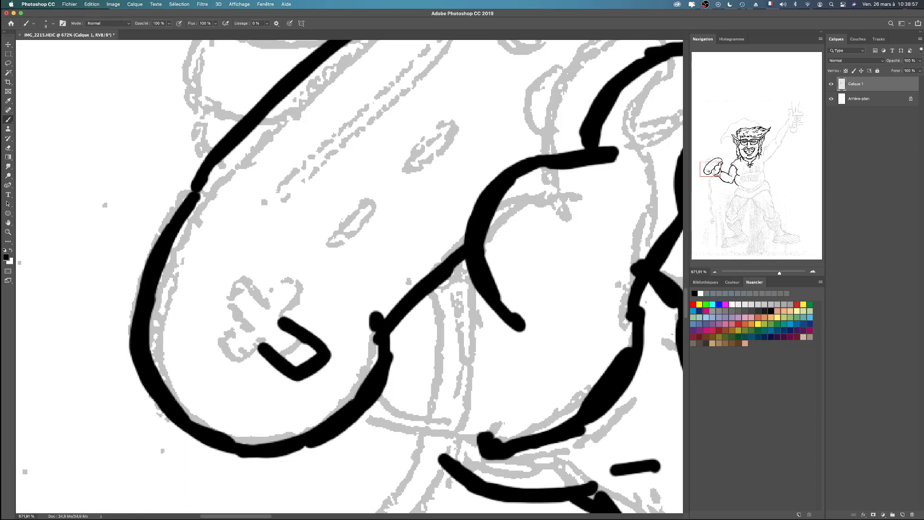
key("super+z")
mouse_move(206, 291)
left_mouse_down()
mouse_move(239, 321)
mouse_move(239, 273)
mouse_move(256, 291)
mouse_move(235, 267)
mouse_move(252, 283)
mouse_move(260, 290)
mouse_move(204, 342)
mouse_move(243, 365)
mouse_move(262, 347)
mouse_move(289, 373)
mouse_move(322, 348)
mouse_move(288, 325)
mouse_move(315, 305)
left_mouse_up()
key("super+z")
mouse_move(260, 291)
left_mouse_down()
mouse_move(288, 276)
mouse_move(317, 299)
left_mouse_up()
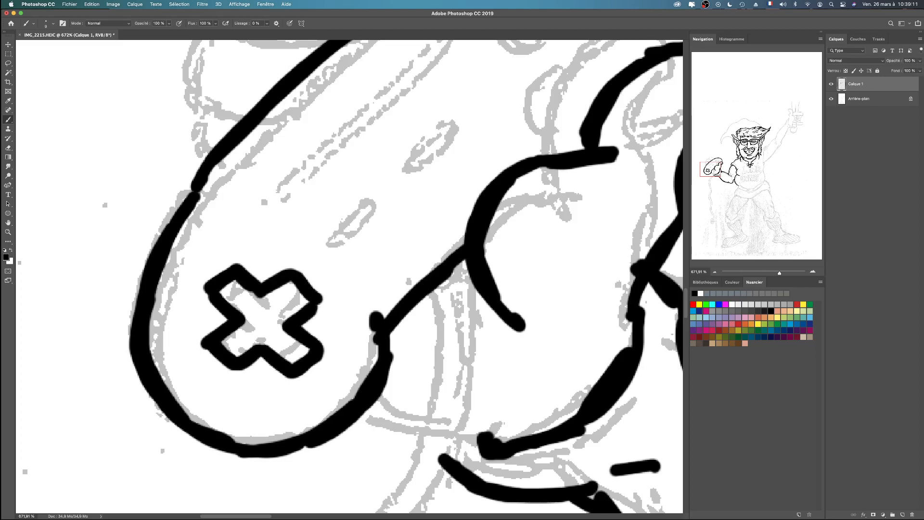
Ink the four rounded fingers wrapping out from behind the controller's outer edge
scroll(350, 276, "up", 10)
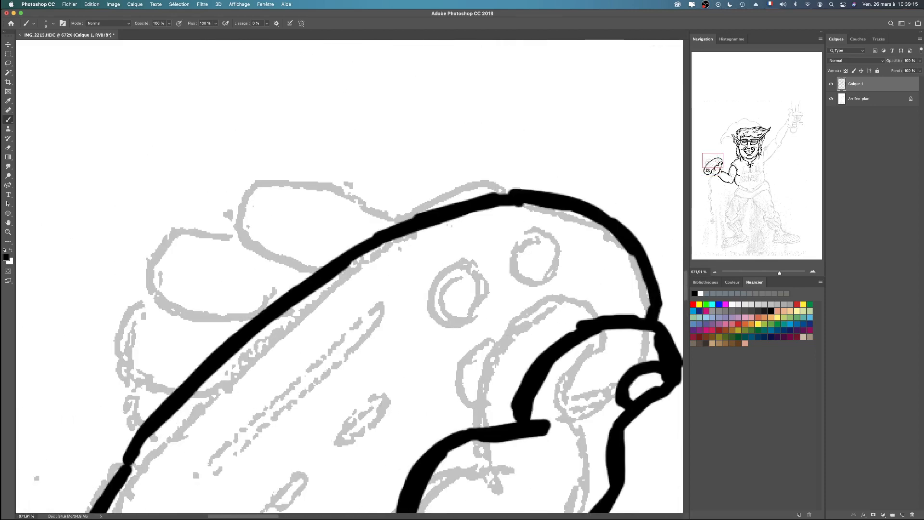
mouse_move(412, 221)
left_mouse_down()
mouse_move(245, 183)
mouse_move(208, 212)
mouse_move(252, 258)
mouse_move(332, 245)
mouse_move(319, 271)
left_mouse_up()
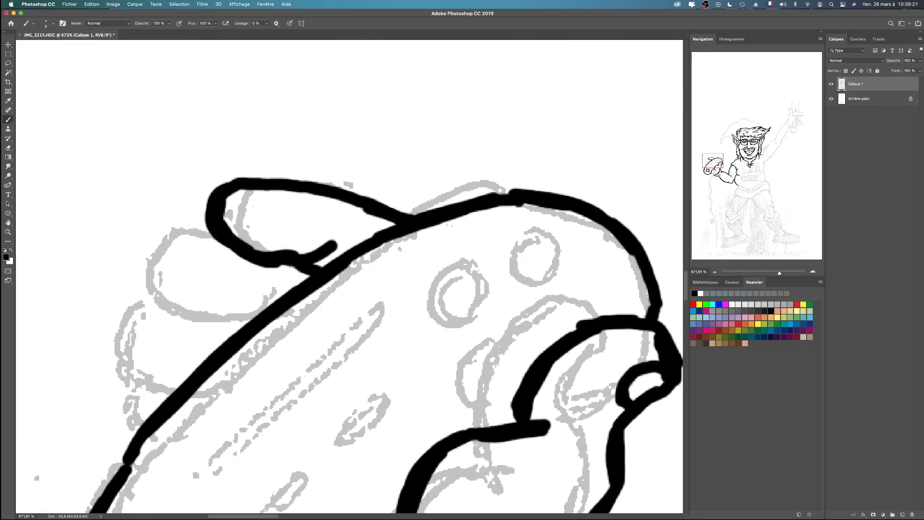
mouse_move(208, 219)
left_mouse_down()
mouse_move(126, 240)
mouse_move(149, 292)
mouse_move(211, 312)
mouse_move(262, 296)
mouse_move(247, 321)
left_mouse_up()
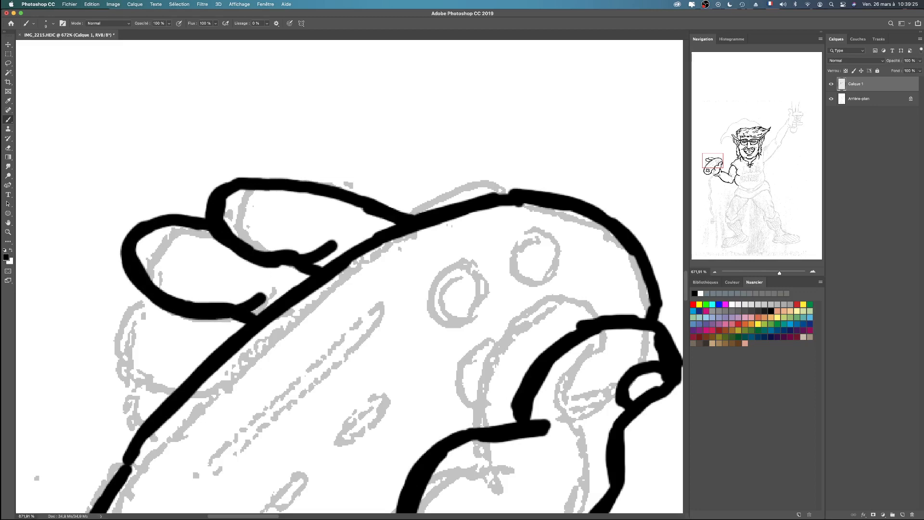
mouse_move(144, 292)
left_mouse_down()
mouse_move(126, 303)
mouse_move(108, 344)
mouse_move(118, 368)
mouse_move(184, 387)
left_mouse_up()
scroll(348, 276, "down", 10)
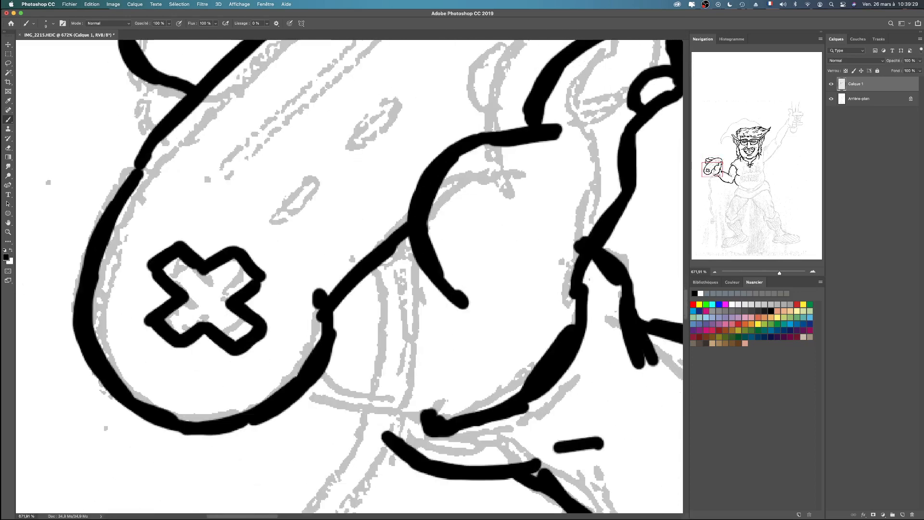
mouse_move(154, 82)
left_mouse_down()
mouse_move(134, 79)
mouse_move(108, 104)
mouse_move(118, 132)
mouse_move(144, 147)
mouse_move(134, 178)
left_mouse_up()
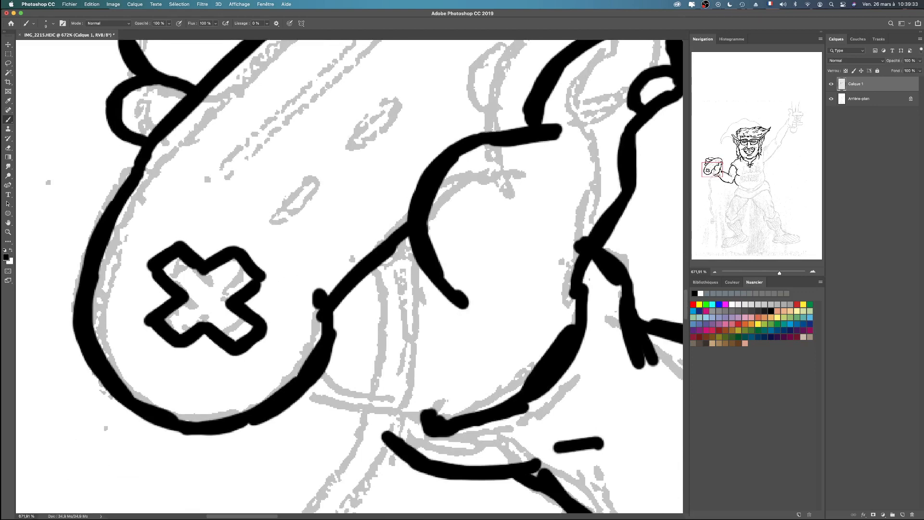
Ink the curved palm edge from the controller's grip to the heel of the hand, and join the wrist cuff to it
scroll(349, 277, "right", 10)
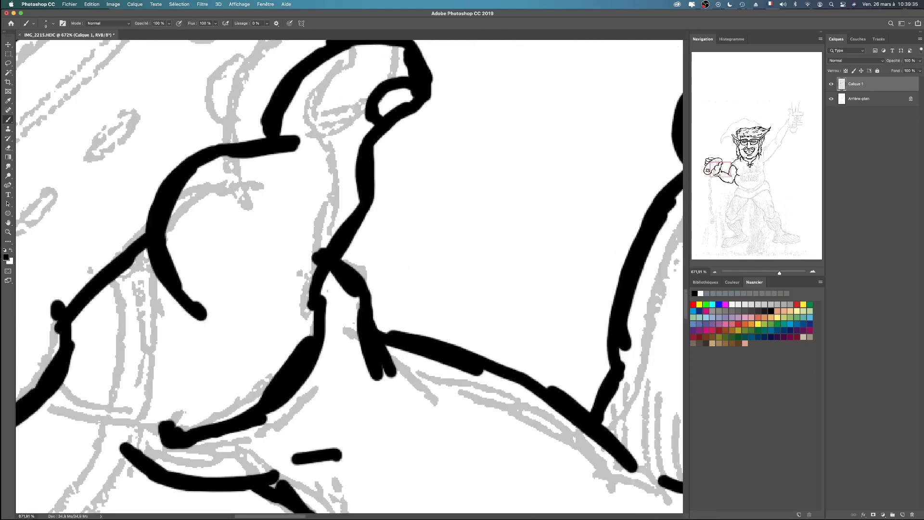
scroll(349, 277, "right", 6)
scroll(349, 276, "down", 3)
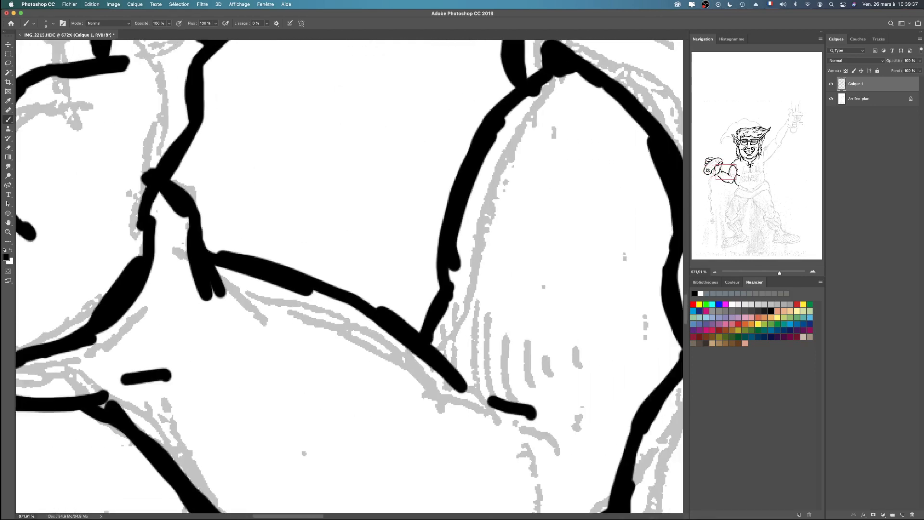
scroll(349, 276, "left", 10)
scroll(349, 277, "down", 3)
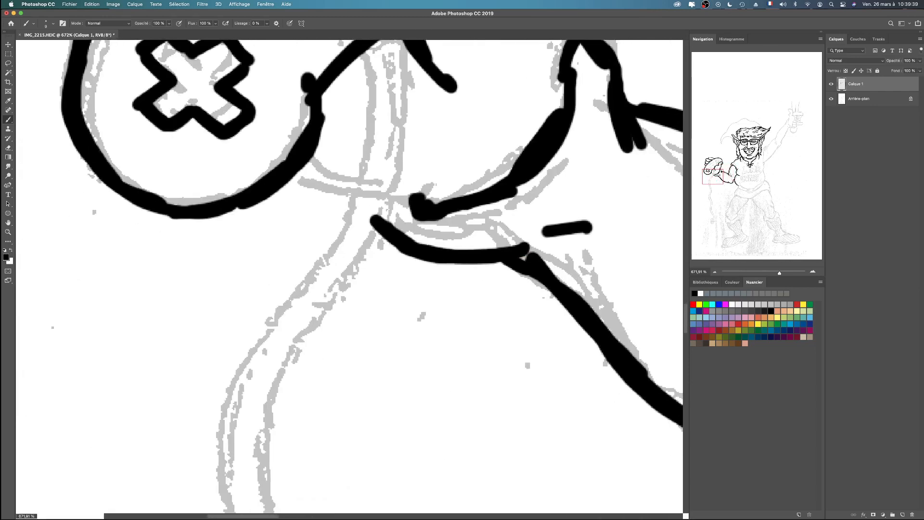
mouse_move(308, 150)
left_mouse_down()
mouse_move(372, 200)
mouse_move(454, 179)
left_mouse_up()
left_click_drag(371, 204, 377, 223)
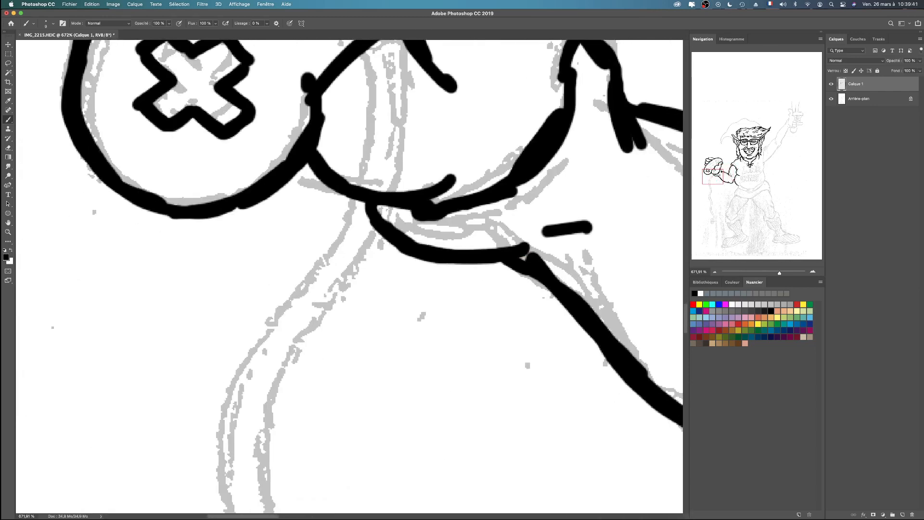
Add two short crease marks on the palm just below the thumb's base line
scroll(349, 277, "up", 10)
scroll(349, 277, "right", 3)
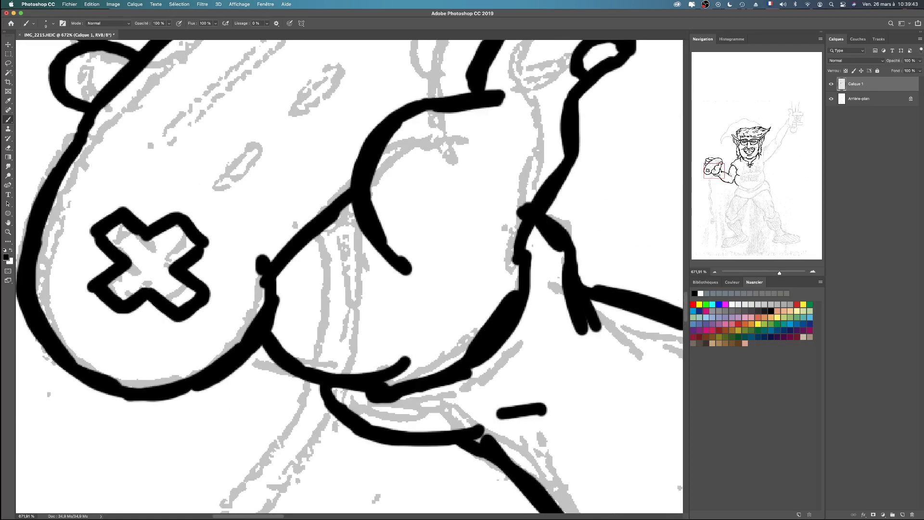
left_click_drag(425, 277, 474, 272)
left_click_drag(428, 295, 430, 311)
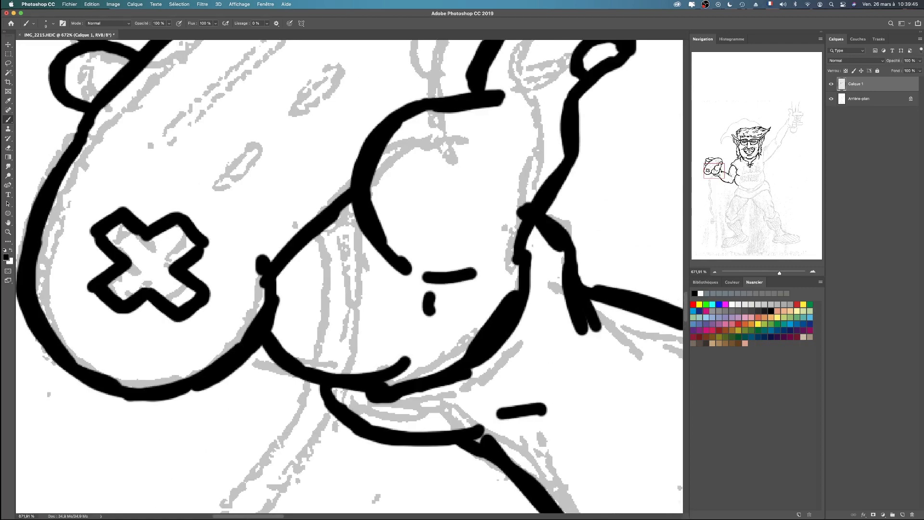
Close the line gaps between the left ear and the glasses, joining the ear's inner edge and the cheek contour to the hair
scroll(348, 277, "up", 5)
scroll(349, 277, "right", 5)
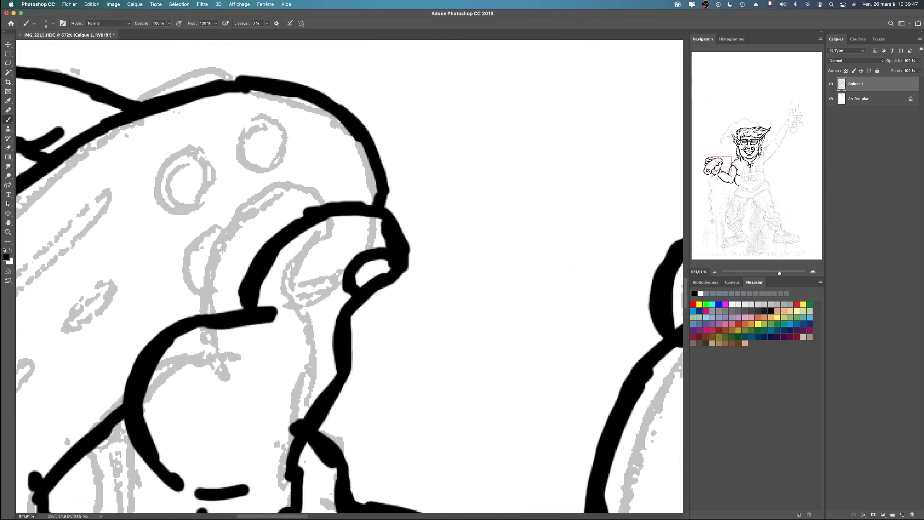
scroll(348, 276, "right", 15)
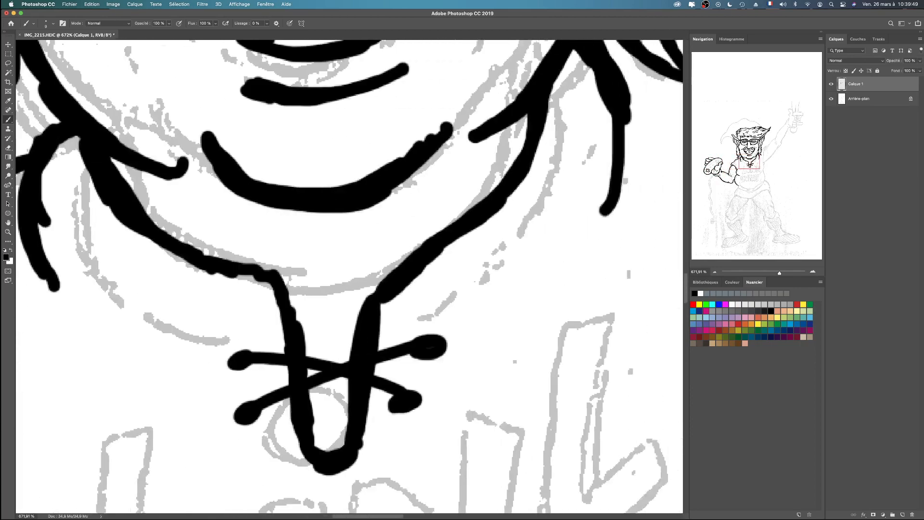
scroll(348, 277, "down", 3)
scroll(349, 276, "right", 4)
left_click_drag(761, 163, 733, 145)
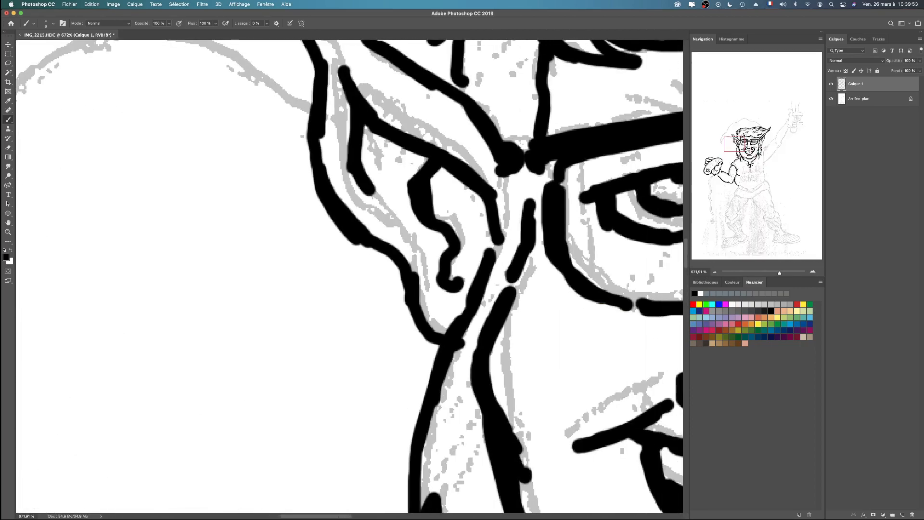
left_click_drag(513, 281, 502, 294)
mouse_move(524, 209)
left_mouse_down()
mouse_move(527, 157)
mouse_move(526, 217)
left_mouse_up()
mouse_move(501, 170)
left_mouse_down()
mouse_move(501, 212)
mouse_move(481, 262)
left_mouse_up()
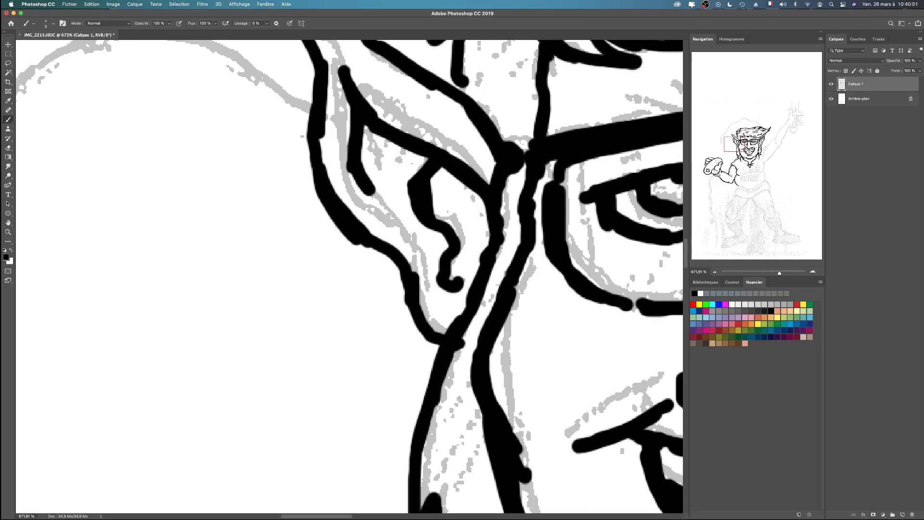
Close the line gaps between the glasses' right edge, their hinge and the right cheek contour
scroll(349, 279, "right", 10)
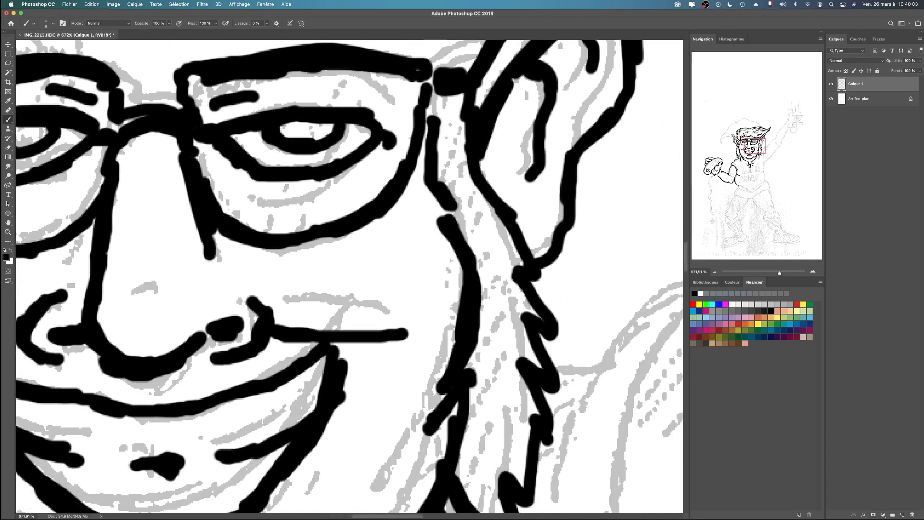
left_click_drag(440, 200, 455, 225)
left_click_drag(427, 115, 432, 132)
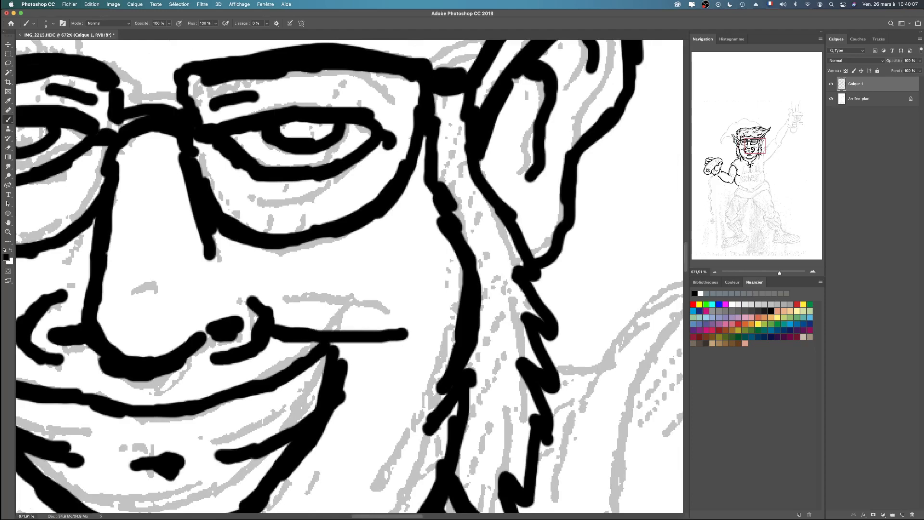
Join the broken fringe line above the glasses and connect the left side of the hair to the top of the left ear
scroll(349, 279, "up", 6)
scroll(349, 279, "left", 4)
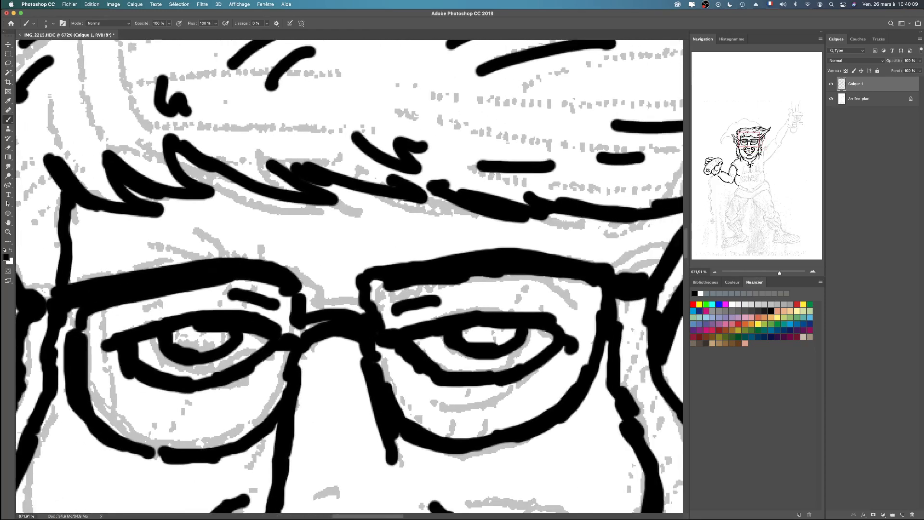
scroll(349, 277, "up", 4)
scroll(349, 277, "left", 6)
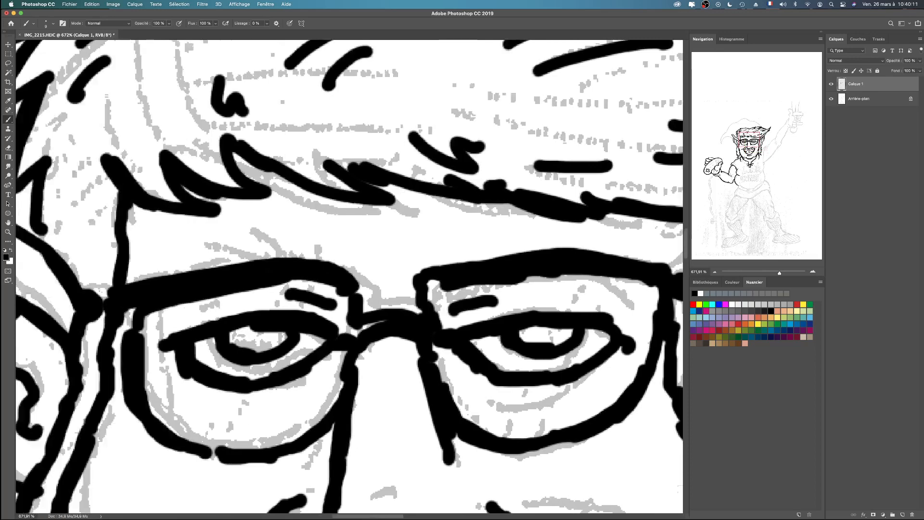
scroll(349, 277, "left", 3)
scroll(349, 277, "down", 2)
left_click_drag(370, 331, 366, 357)
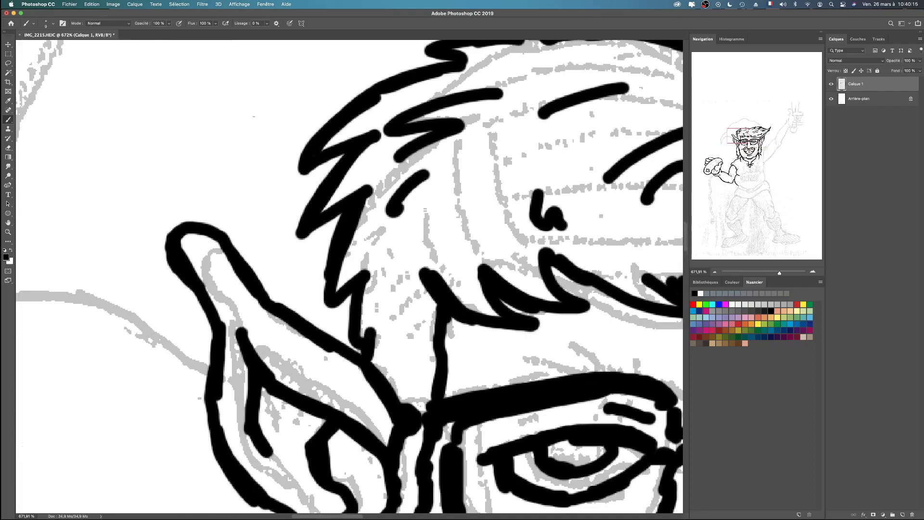
Ink the belt's left end where it meets the tunic's waist, with short strokes starting its upper and lower edges
scroll(349, 278, "right", 15)
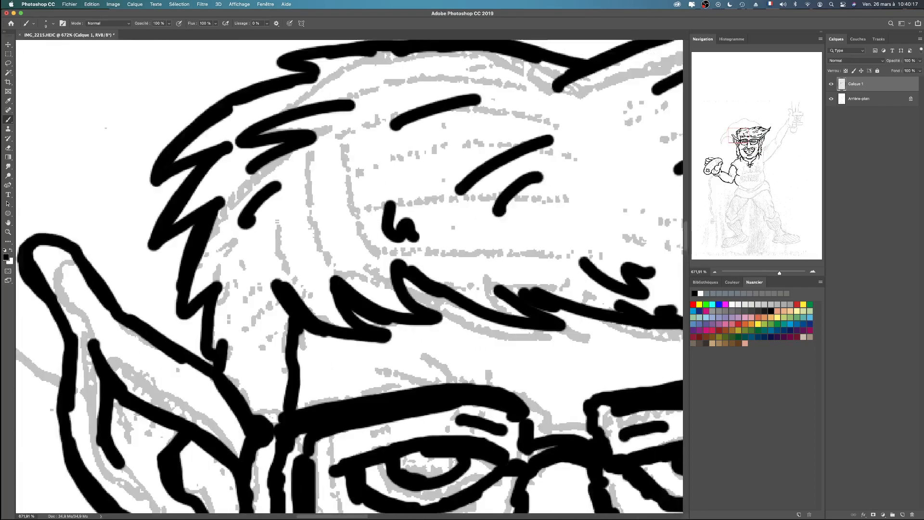
scroll(349, 278, "down", 15)
scroll(349, 278, "left", 12)
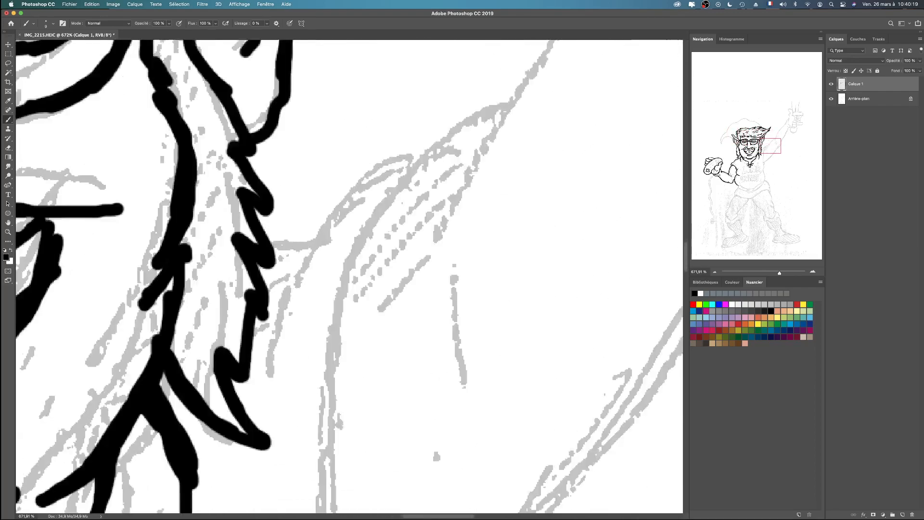
scroll(349, 278, "down", 10)
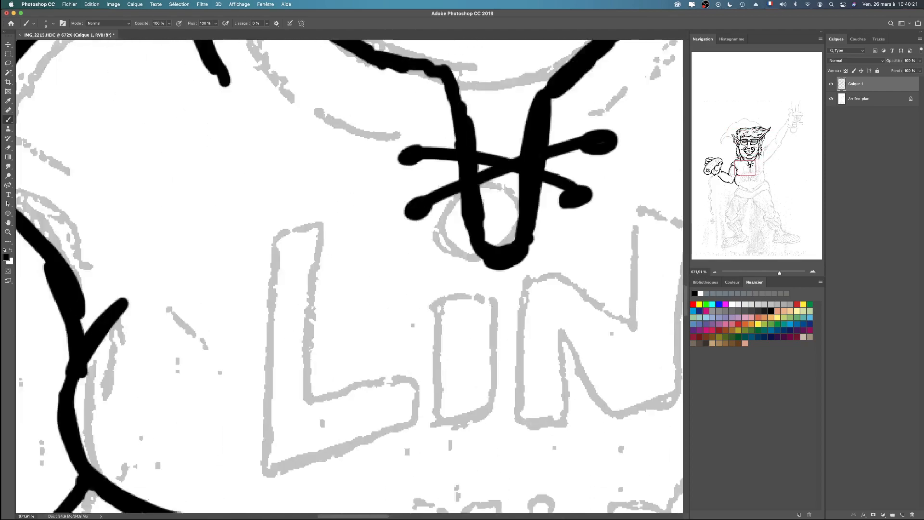
scroll(349, 277, "left", 15)
scroll(348, 277, "right", 8)
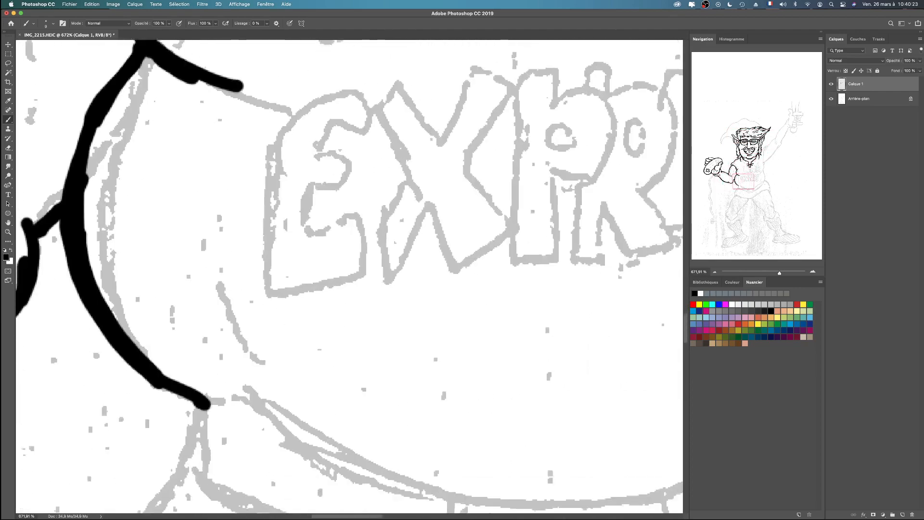
scroll(349, 278, "down", 8)
scroll(349, 277, "up", 6)
scroll(349, 277, "left", 2)
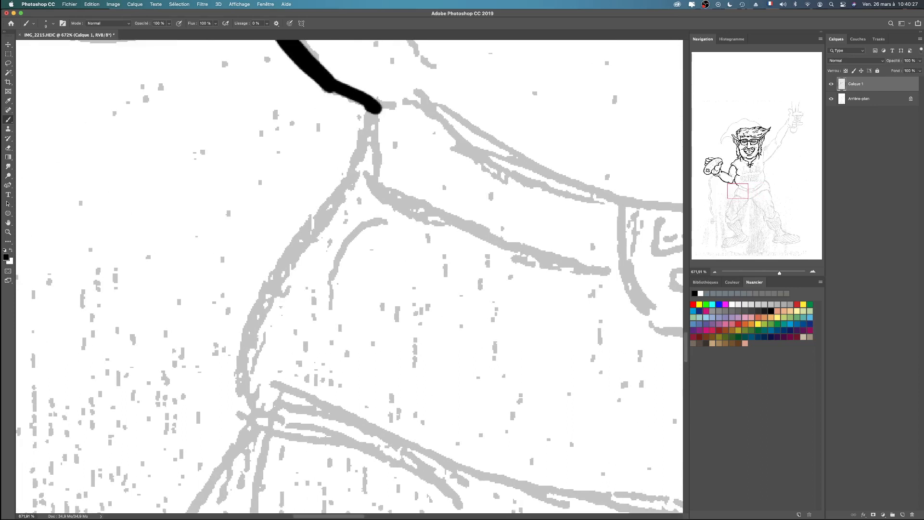
left_click_drag(385, 110, 437, 102)
mouse_move(337, 91)
left_mouse_down()
mouse_move(332, 161)
mouse_move(404, 198)
left_mouse_up()
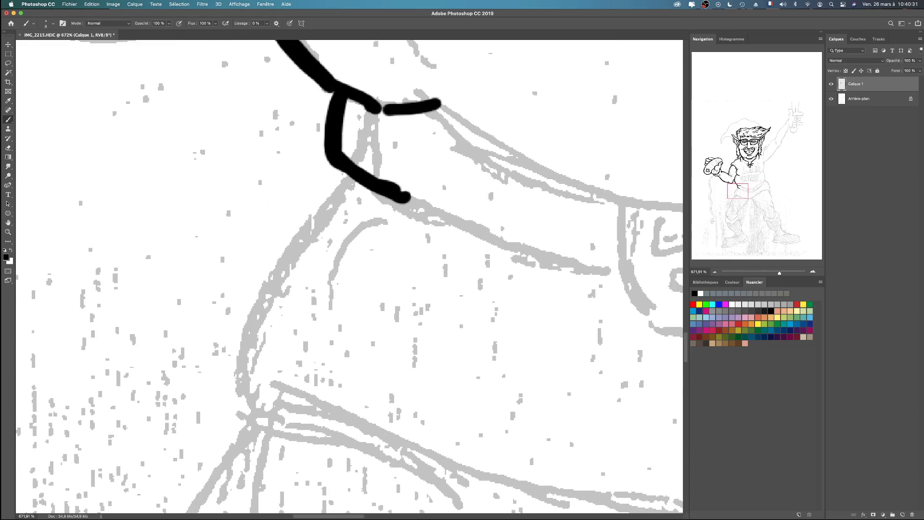
Ink the tunic skirt's left contour from the belt to the hem, with a solid black fold at the hem corner and two crease marks
scroll(349, 277, "down", 2)
scroll(349, 277, "right", 2)
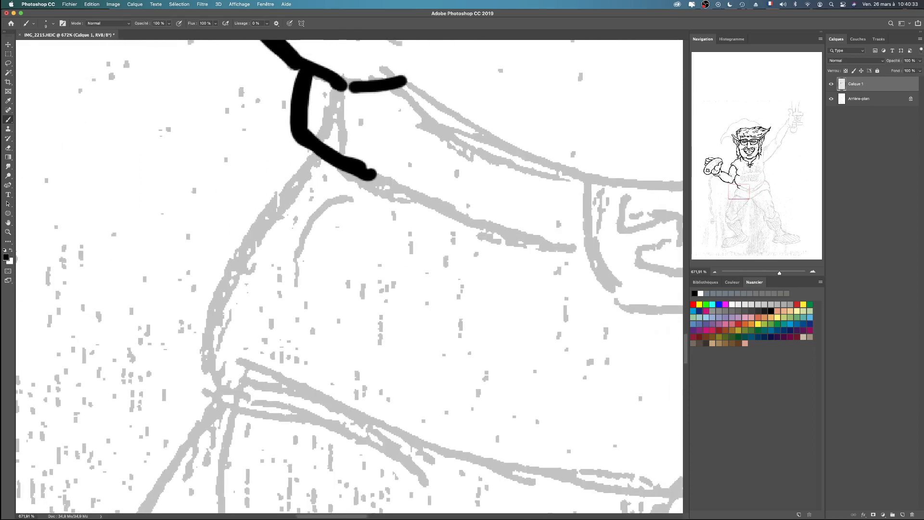
mouse_move(291, 120)
left_mouse_down()
mouse_move(279, 145)
mouse_move(227, 189)
mouse_move(188, 288)
mouse_move(166, 368)
mouse_move(198, 420)
left_mouse_up()
mouse_move(205, 366)
left_mouse_down()
mouse_move(219, 404)
mouse_move(243, 372)
mouse_move(265, 380)
mouse_move(241, 393)
left_mouse_up()
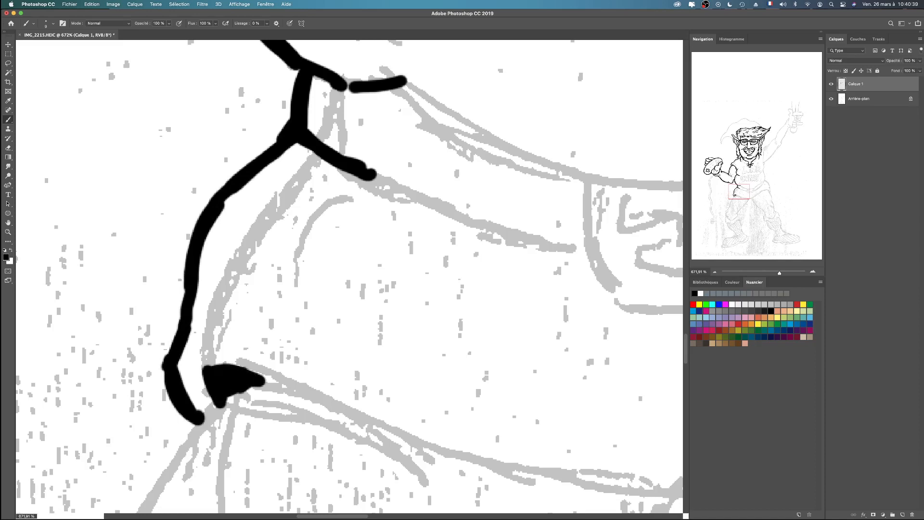
left_click_drag(190, 333, 246, 329)
left_click_drag(195, 304, 220, 301)
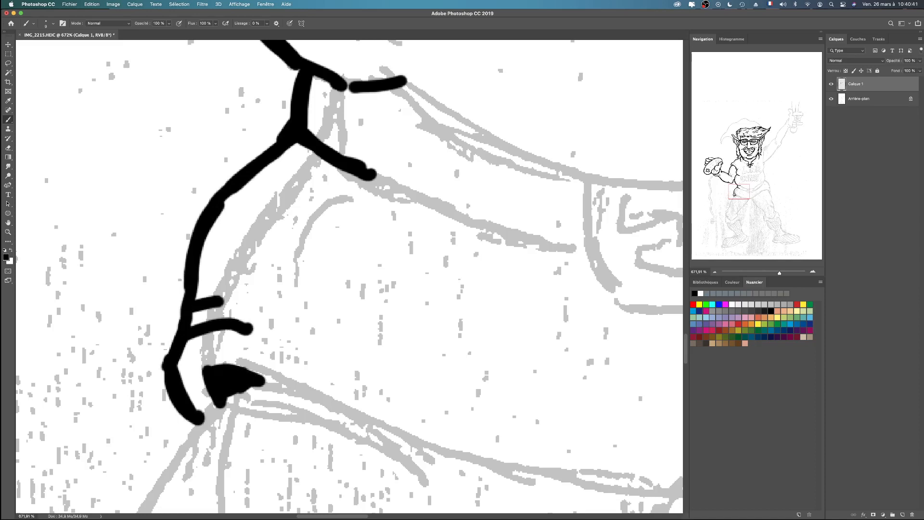
Ink the right side contour of the tunic's torso, curving from just below the armpit down towards the waist
mouse_move(414, 270)
left_mouse_down()
mouse_move(275, 237)
mouse_move(331, 325)
mouse_move(333, 292)
left_mouse_up()
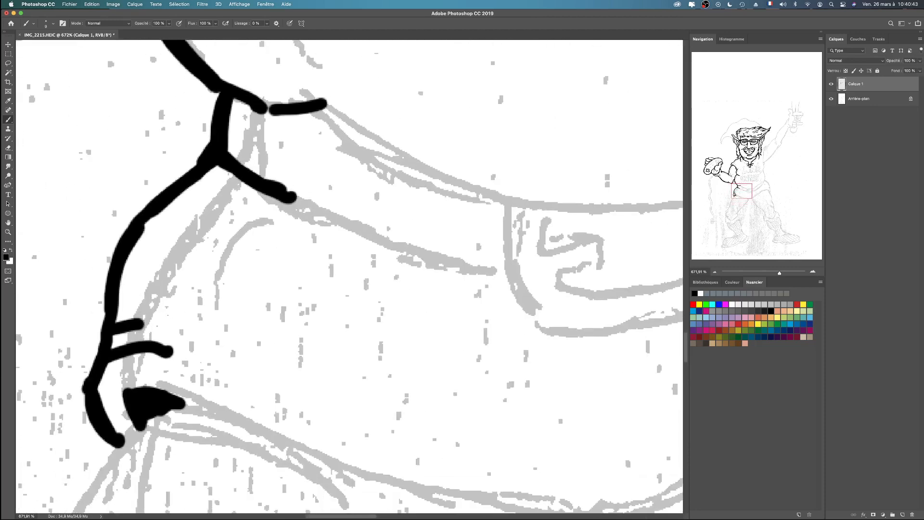
mouse_move(510, 250)
left_mouse_down()
mouse_move(206, 308)
mouse_move(453, 330)
left_mouse_up()
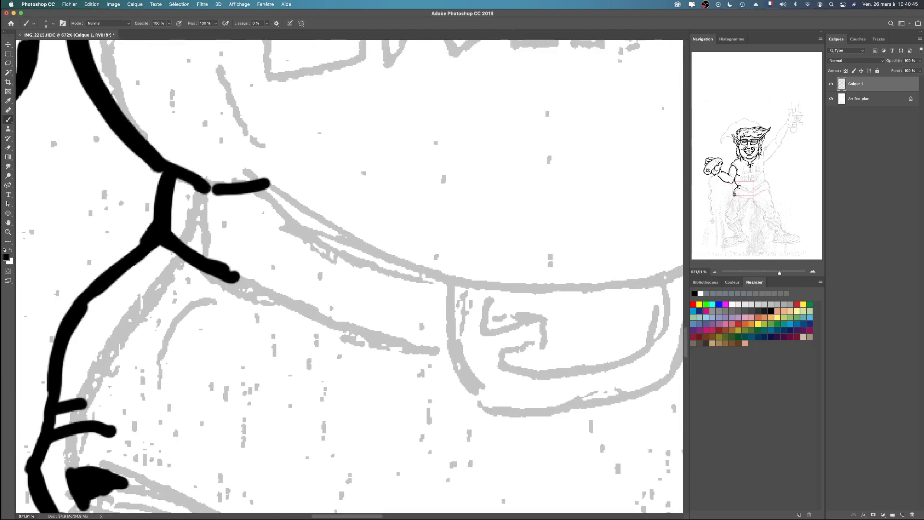
mouse_move(481, 280)
left_mouse_down()
mouse_move(231, 177)
mouse_move(309, 326)
mouse_move(321, 314)
left_mouse_up()
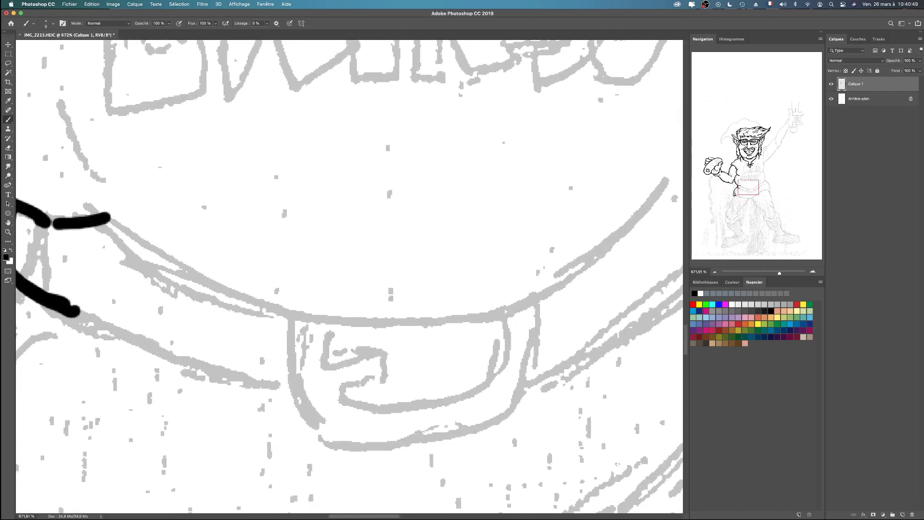
mouse_move(94, 195)
left_mouse_down()
mouse_move(238, 289)
mouse_move(329, 315)
mouse_move(411, 324)
mouse_move(529, 307)
mouse_move(611, 262)
mouse_move(673, 210)
mouse_move(306, 246)
mouse_move(226, 372)
mouse_move(202, 382)
mouse_move(284, 268)
left_mouse_up()
left_click_drag(248, 337, 346, 285)
left_click_drag(313, 168, 462, 423)
mouse_move(481, 193)
left_mouse_down()
mouse_move(286, 420)
mouse_move(183, 409)
mouse_move(457, 294)
mouse_move(434, 284)
left_mouse_up()
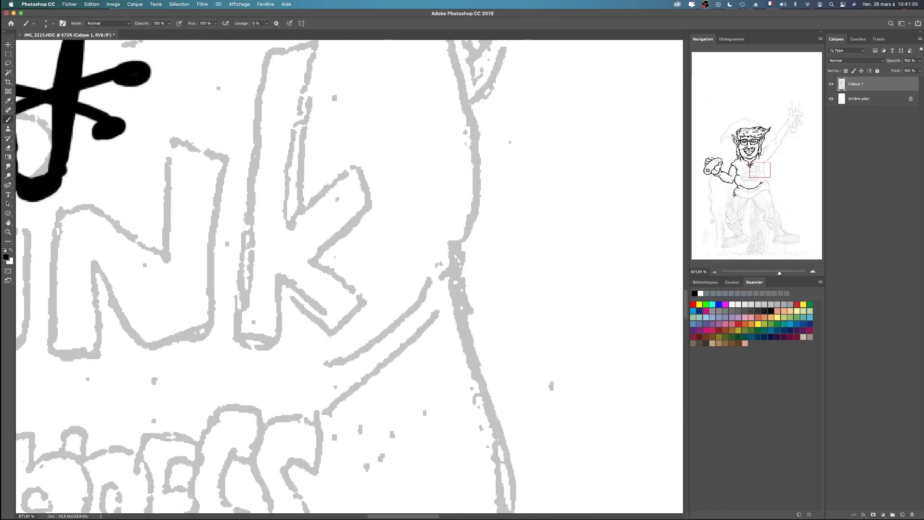
left_click(351, 350)
left_click(336, 357)
left_click_drag(462, 250, 234, 284)
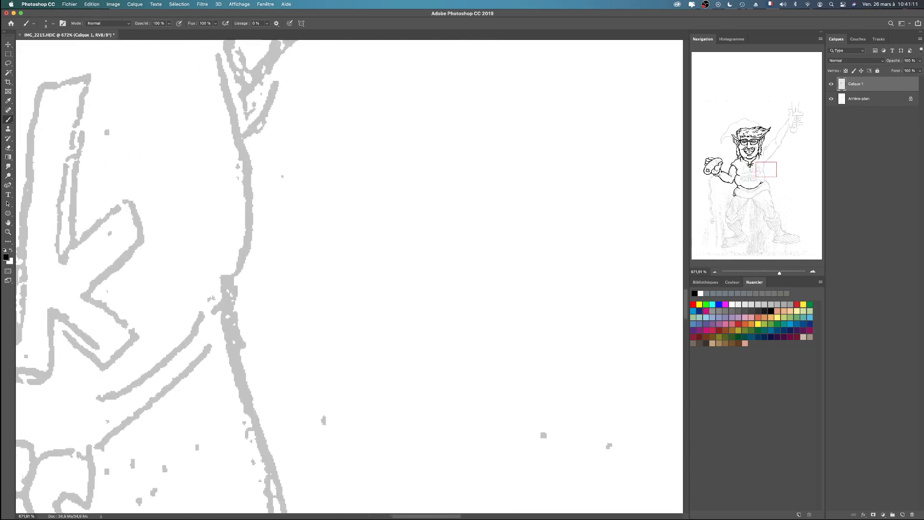
mouse_move(157, 356)
left_mouse_down()
mouse_move(243, 294)
mouse_move(267, 230)
left_mouse_up()
mouse_move(289, 198)
left_mouse_down()
mouse_move(265, 255)
mouse_move(334, 424)
left_mouse_up()
mouse_move(313, 455)
left_mouse_down()
mouse_move(263, 318)
mouse_move(237, 291)
left_mouse_up()
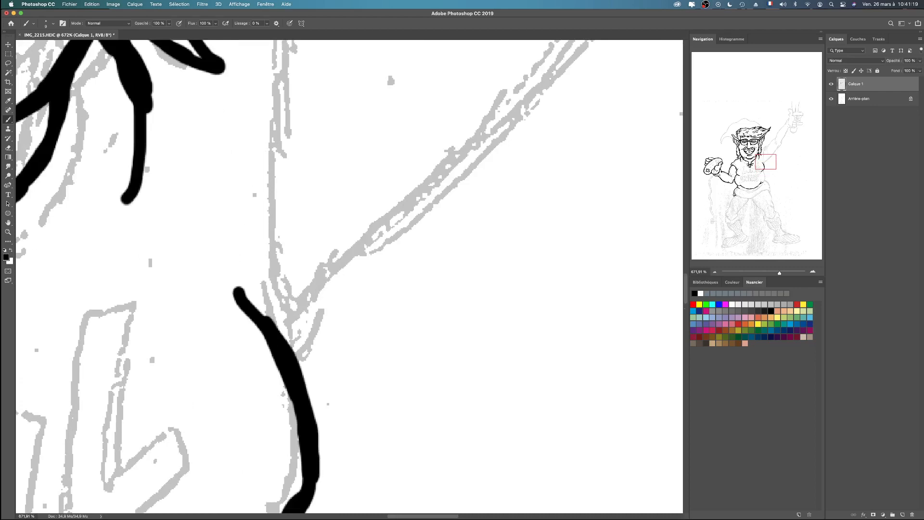
Ink the short neckline from the right hair strands, the upper shoulder curve and the top of the right armhole
mouse_move(299, 178)
left_mouse_down()
mouse_move(152, 327)
mouse_move(401, 440)
mouse_move(391, 451)
left_mouse_up()
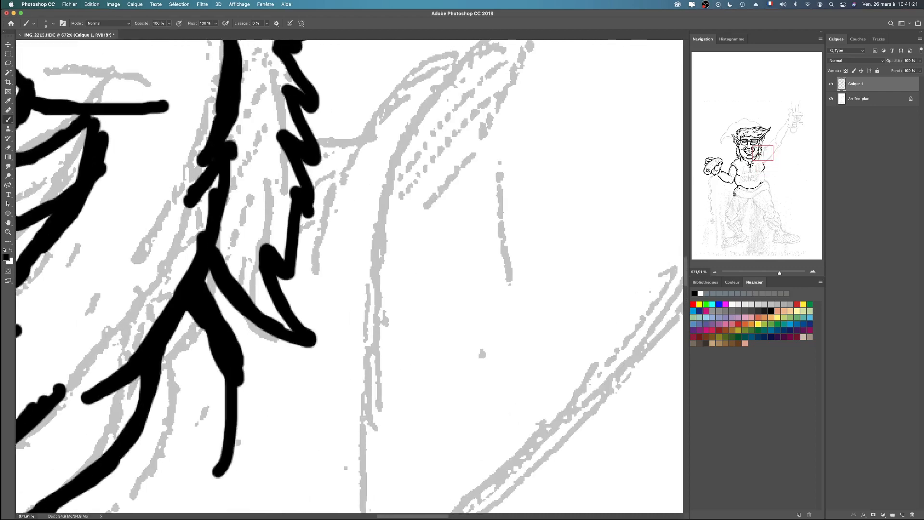
left_click_drag(312, 135, 360, 132)
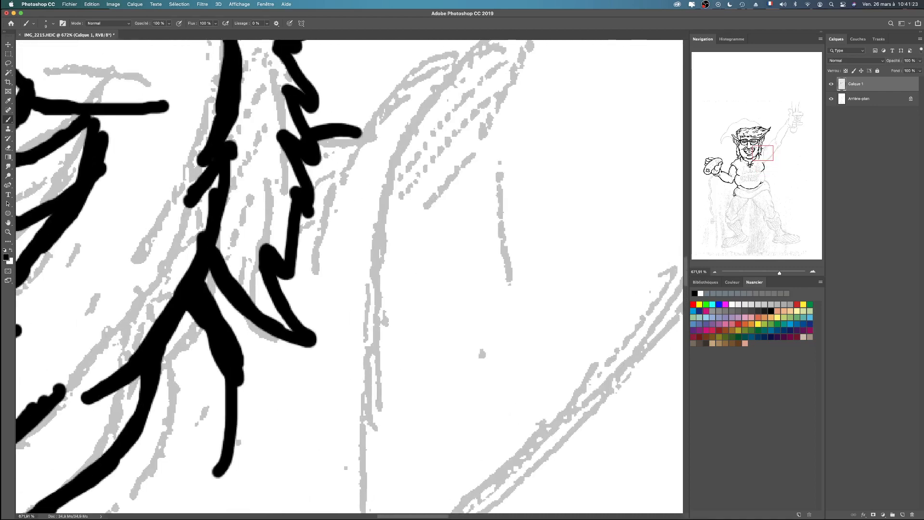
mouse_move(338, 165)
left_mouse_down()
mouse_move(398, 84)
mouse_move(453, 68)
left_mouse_up()
mouse_move(420, 120)
left_mouse_down()
mouse_move(381, 180)
mouse_move(371, 241)
left_mouse_up()
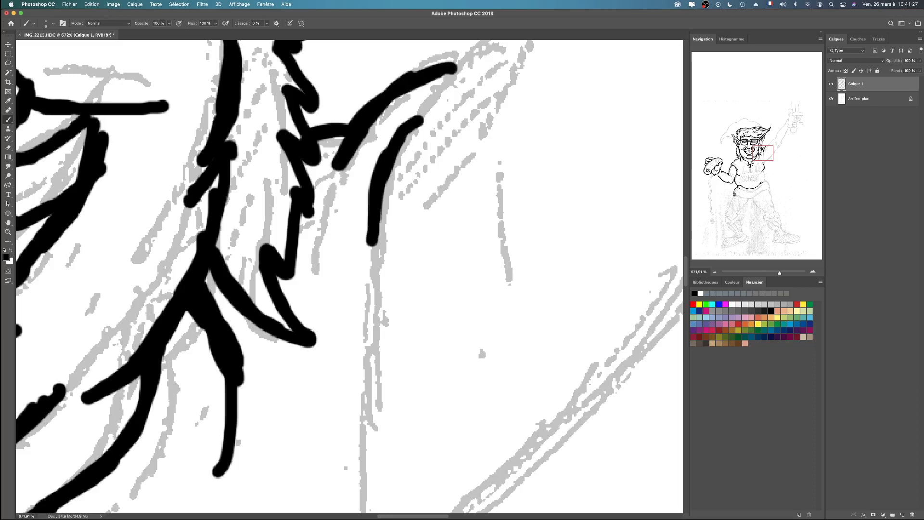
Ink the right armhole edge down to a thick hook at the armpit, and join an underarm curve to the torso's side
left_click_drag(414, 356, 311, 254)
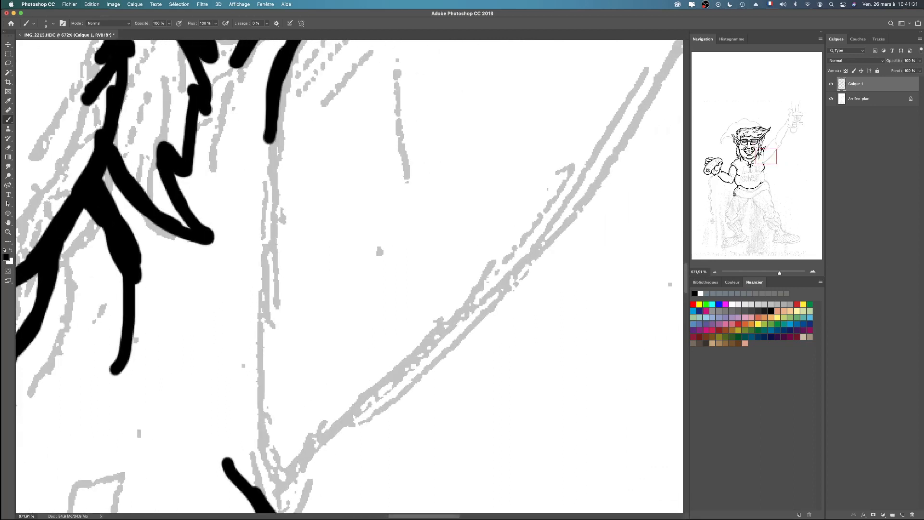
mouse_move(269, 130)
left_mouse_down()
mouse_move(258, 259)
mouse_move(292, 434)
left_mouse_up()
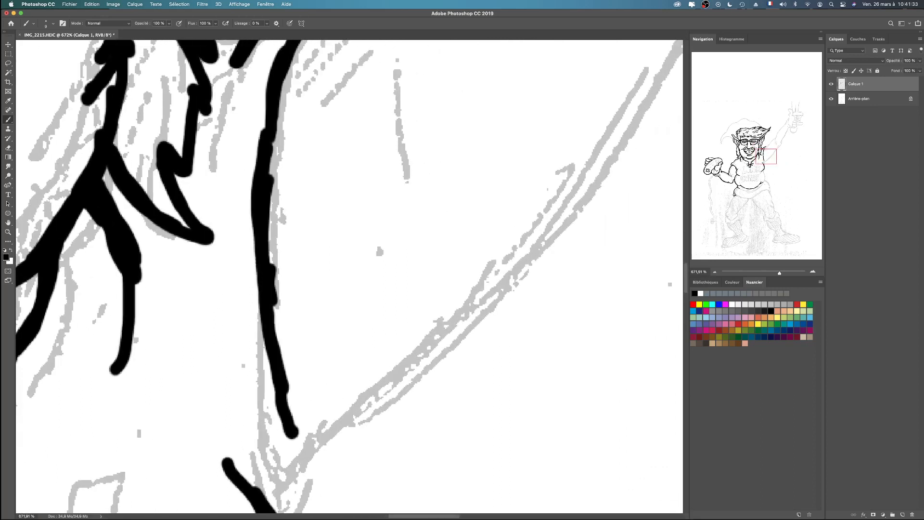
key("super+z")
mouse_move(268, 135)
left_mouse_down()
mouse_move(255, 317)
mouse_move(264, 394)
mouse_move(300, 469)
mouse_move(317, 476)
mouse_move(321, 455)
left_mouse_up()
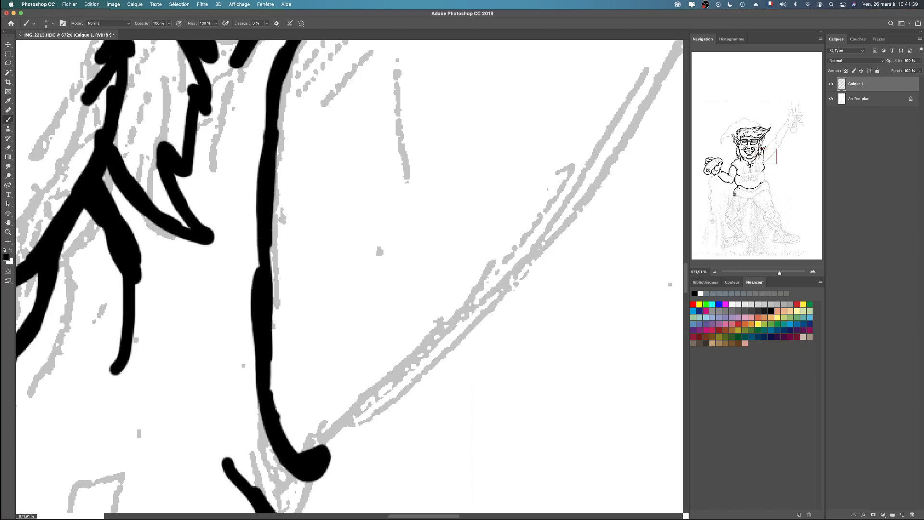
left_click_drag(510, 317, 494, 199)
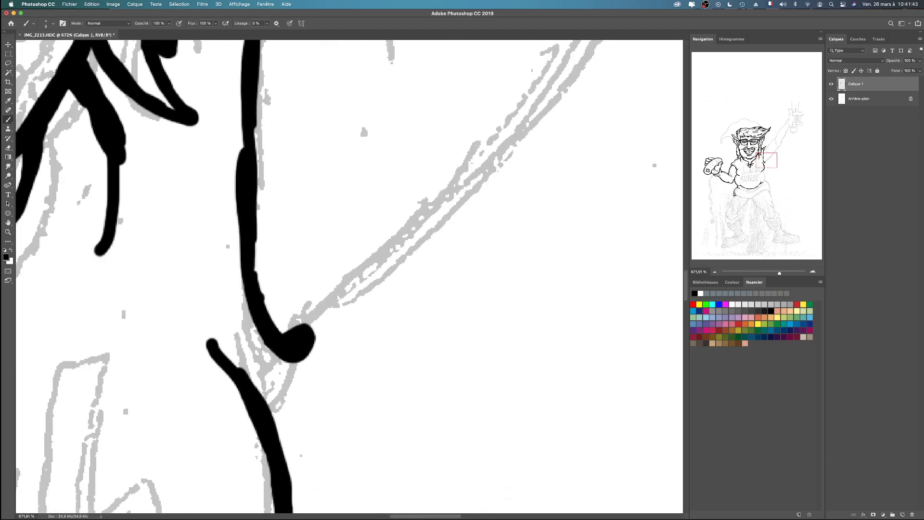
mouse_move(310, 321)
left_mouse_down()
mouse_move(317, 340)
mouse_move(301, 320)
mouse_move(337, 332)
mouse_move(294, 404)
mouse_move(273, 420)
left_mouse_up()
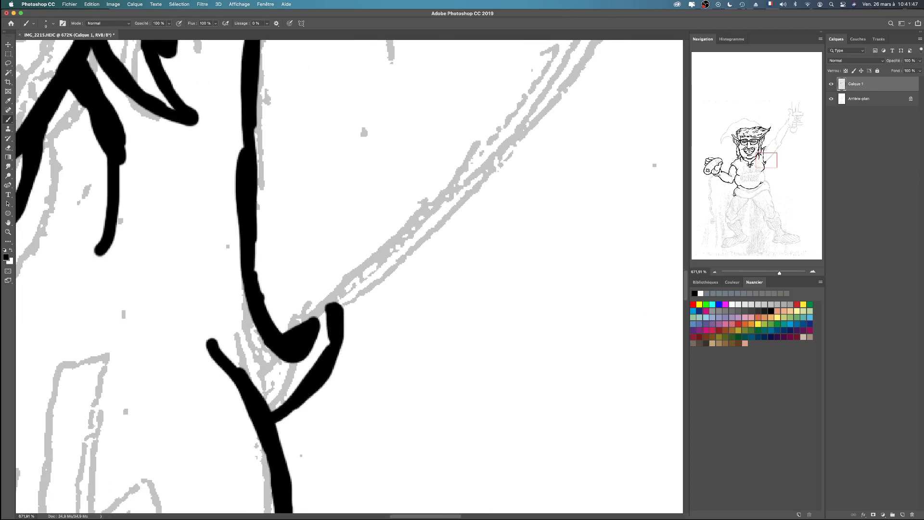
Add one fold line below the right shoulder and two short crease marks on the chest beside the armhole
left_click_drag(270, 299, 577, 344)
left_click_drag(433, 217, 296, 387)
left_click_drag(389, 184, 371, 292)
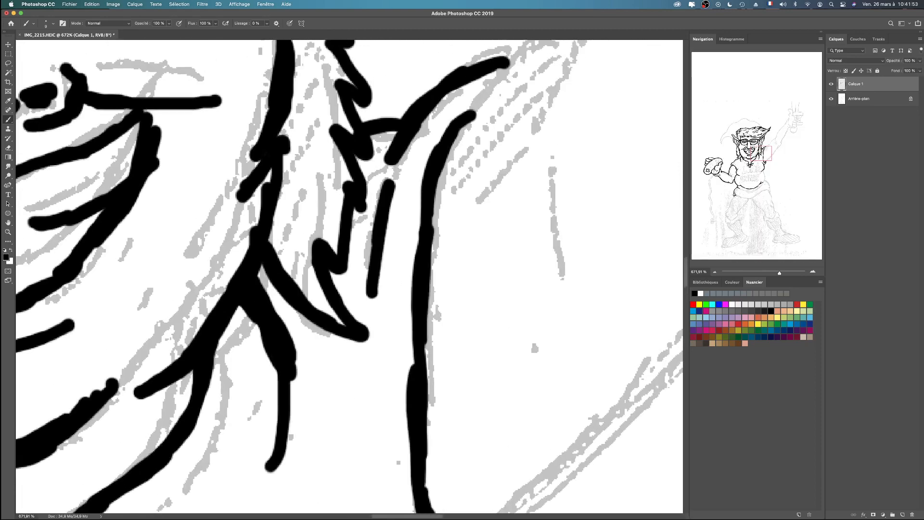
mouse_move(346, 385)
left_mouse_down()
mouse_move(439, 181)
mouse_move(403, 90)
left_mouse_up()
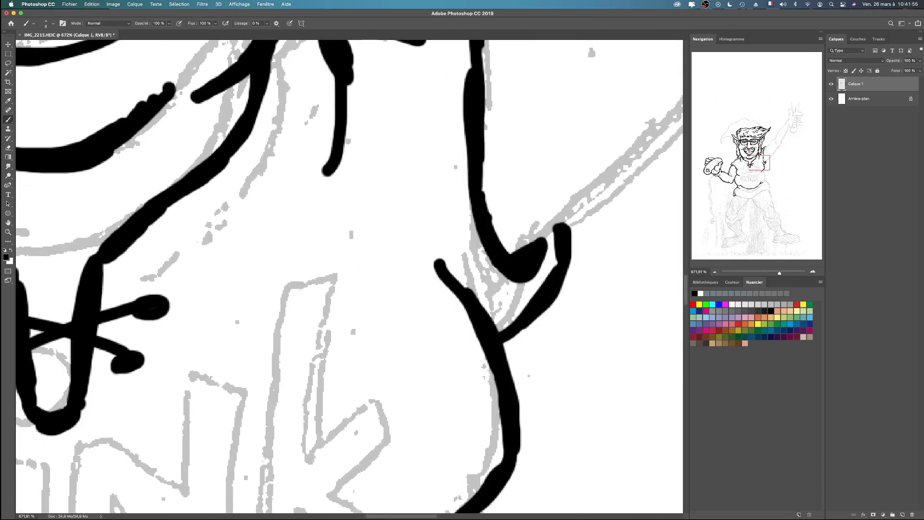
left_click_drag(436, 121, 444, 225)
left_click_drag(404, 172, 414, 208)
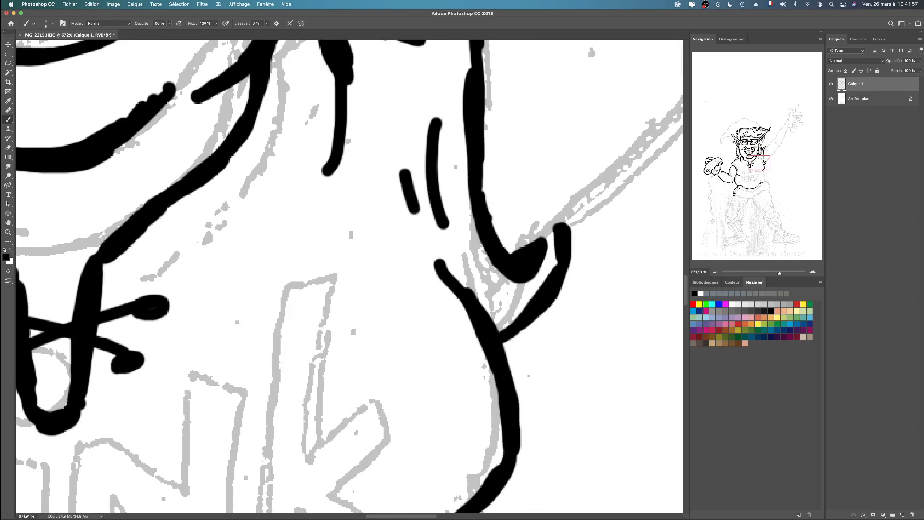
Ink the top of the raised right arm's shoulder, extending diagonally upwards from the end of the shoulder curve
left_click_drag(244, 236, 305, 202)
left_click_drag(759, 162, 771, 148)
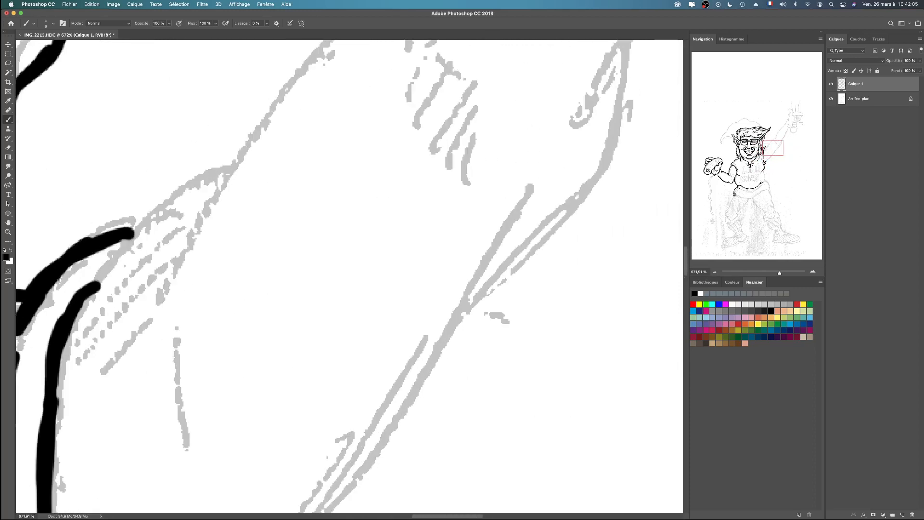
left_click_drag(772, 148, 765, 151)
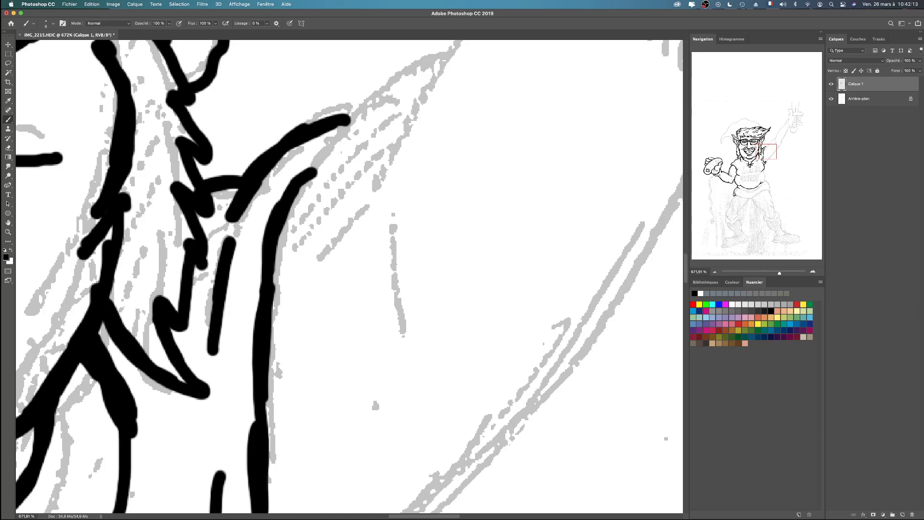
left_click_drag(765, 151, 770, 145)
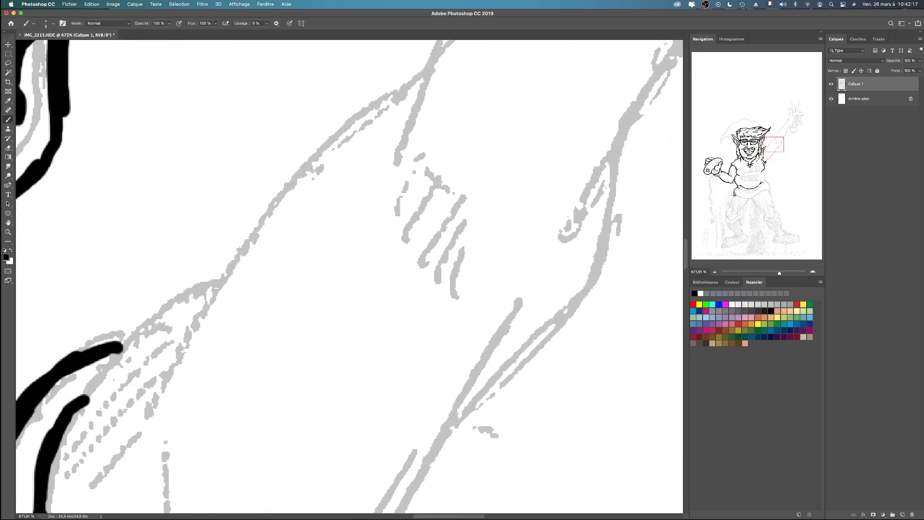
left_click_drag(89, 401, 110, 338)
key("super+z")
mouse_move(95, 380)
left_mouse_down()
mouse_move(128, 342)
mouse_move(205, 290)
left_mouse_up()
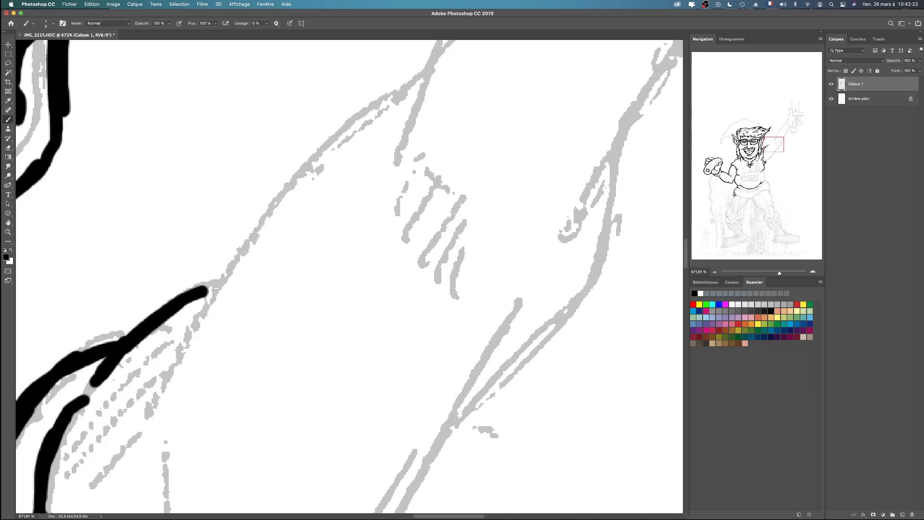
Ink the upper edge of the raised right upper arm, from the end of the shoulder curve to near the elbow
scroll(349, 277, "right", 5)
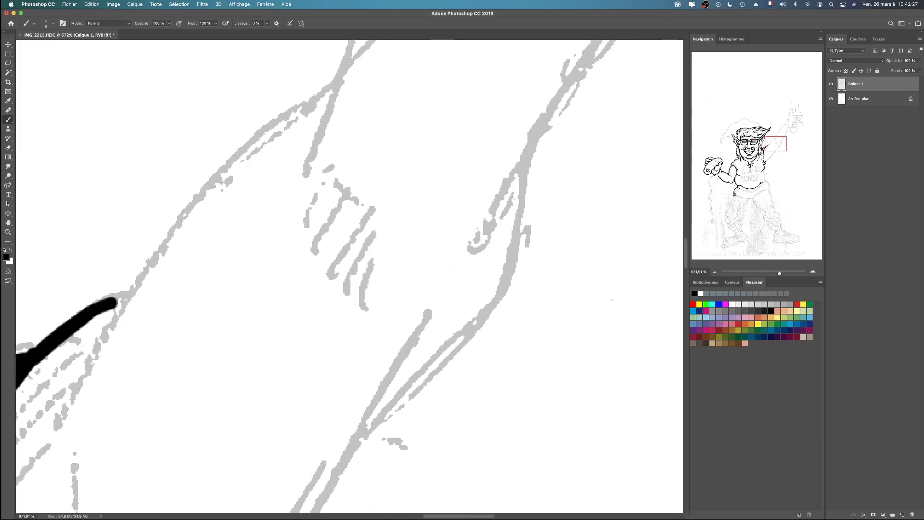
left_click_drag(90, 337, 192, 214)
mouse_move(126, 298)
left_mouse_down()
mouse_move(217, 181)
mouse_move(313, 112)
left_mouse_up()
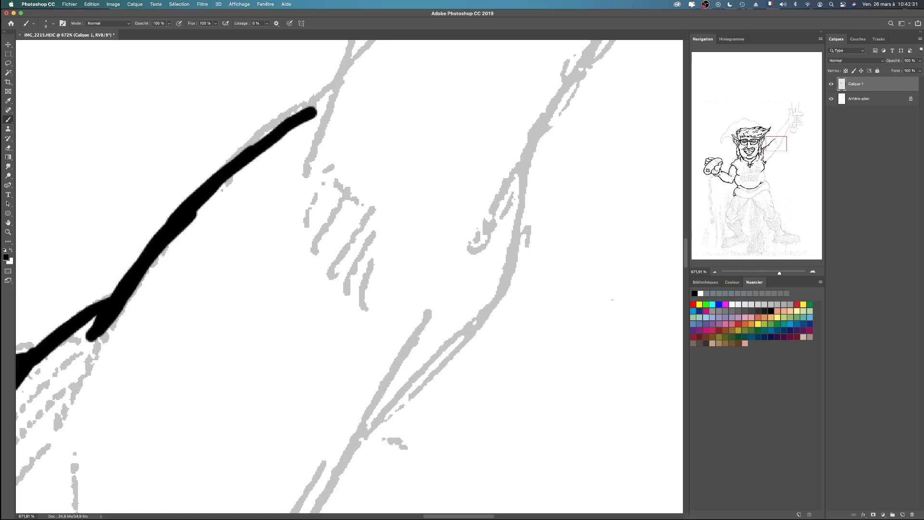
Ink the upper edge of the raised right forearm, from the elbow crease to just below the wrist
scroll(349, 277, "right", 5)
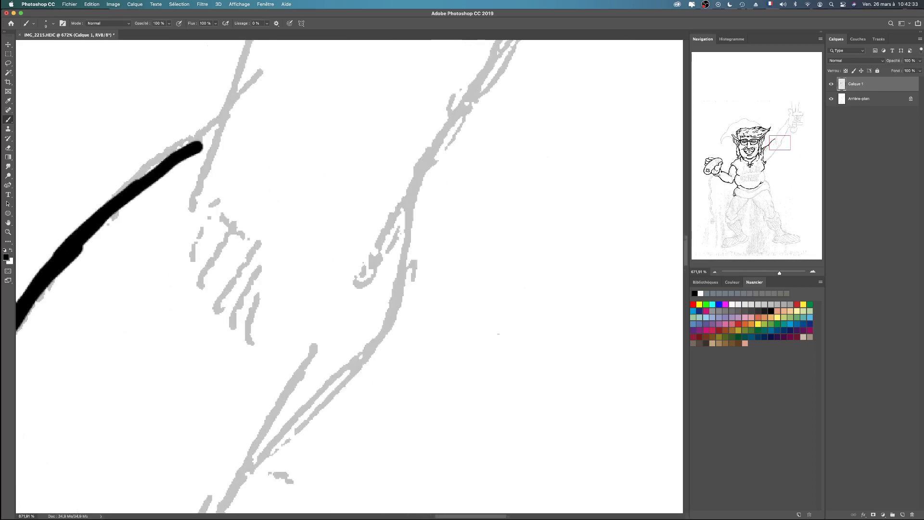
scroll(350, 277, "up", 5)
scroll(349, 277, "left", 5)
scroll(349, 277, "up", 2)
scroll(349, 276, "right", 4)
scroll(350, 277, "down", 2)
scroll(349, 277, "up", 3)
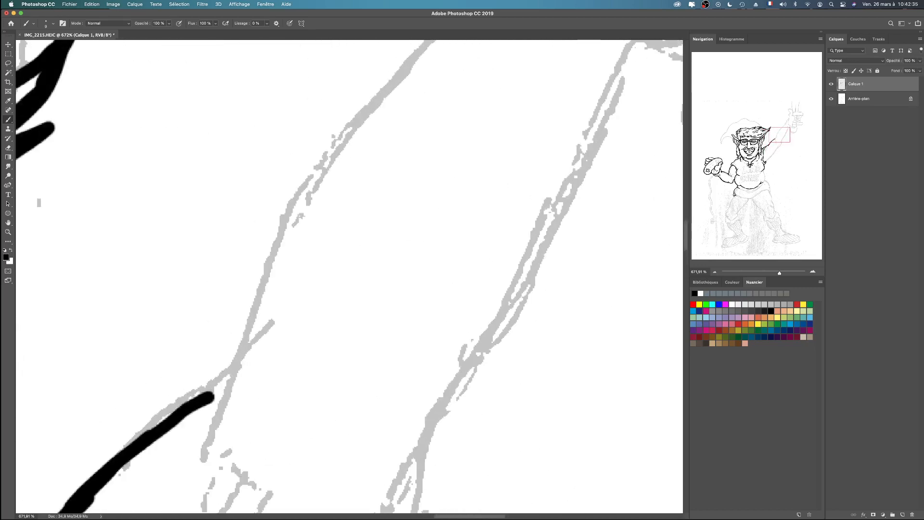
scroll(350, 277, "down", 1)
scroll(349, 276, "left", 1)
key("super+minus")
key("super+minus")
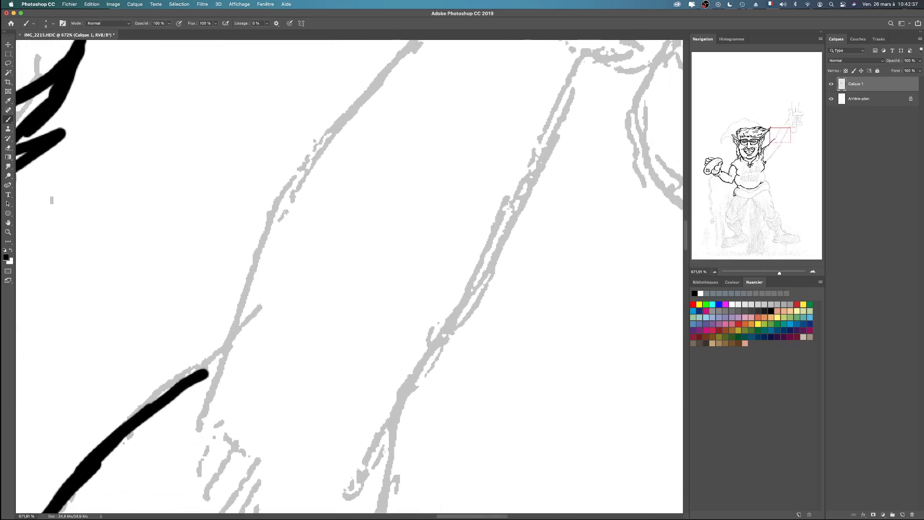
key("super+minus")
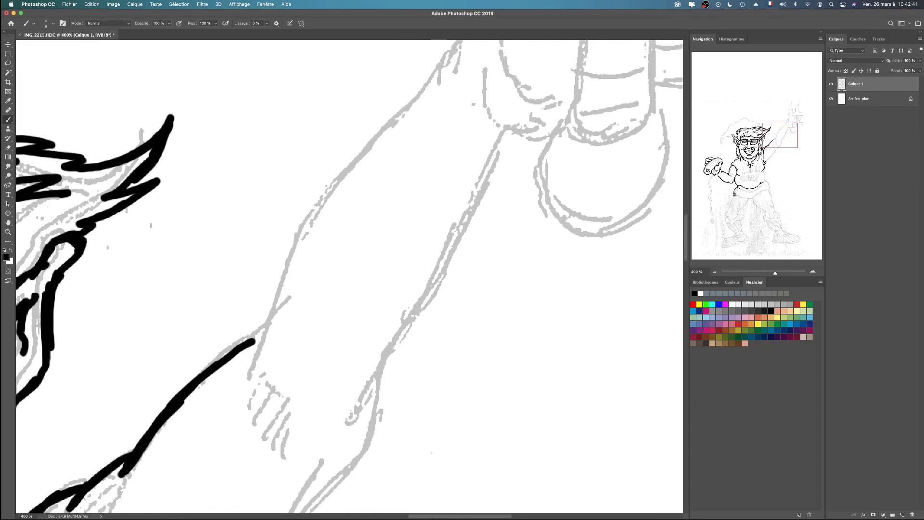
mouse_move(251, 365)
left_mouse_down()
mouse_move(270, 295)
mouse_move(320, 203)
mouse_move(439, 82)
left_mouse_up()
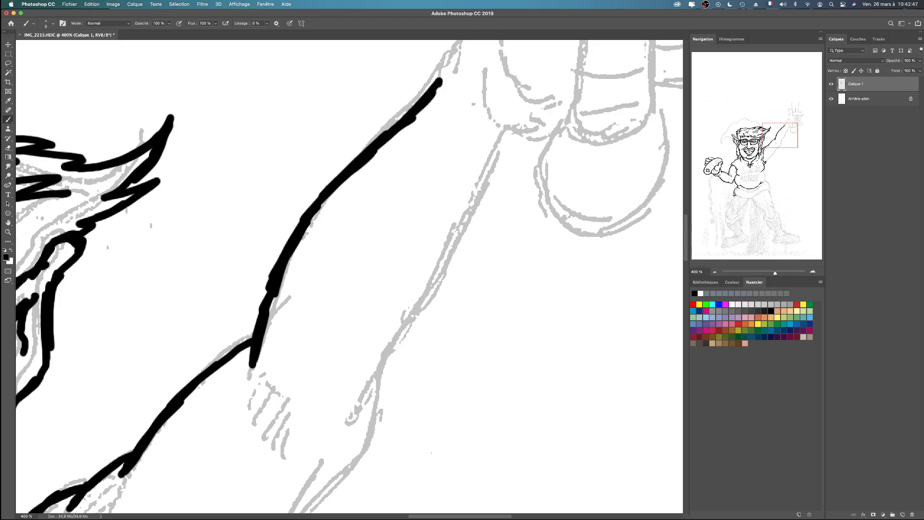
Ink the underside of the raised right upper arm from the armpit upwards, ending with the rounded elbow curve
scroll(349, 277, "down", 10)
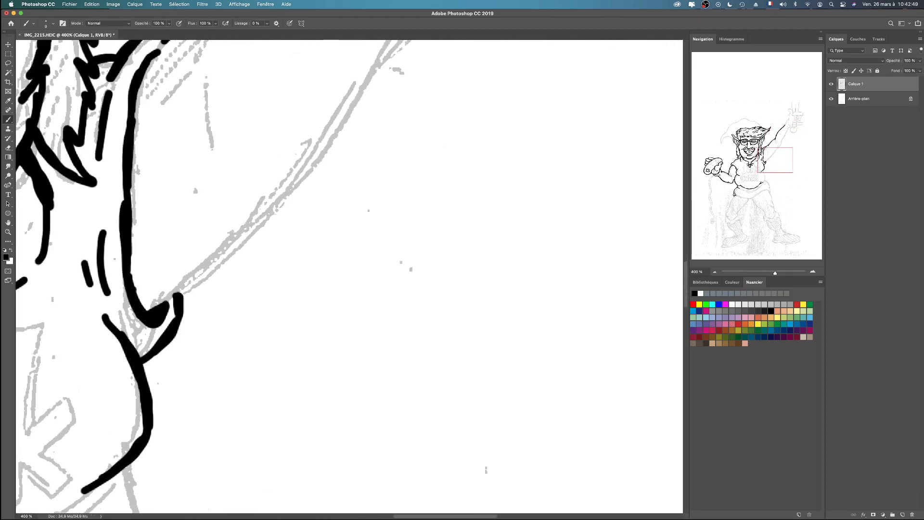
scroll(349, 277, "up", 5)
scroll(349, 277, "right", 4)
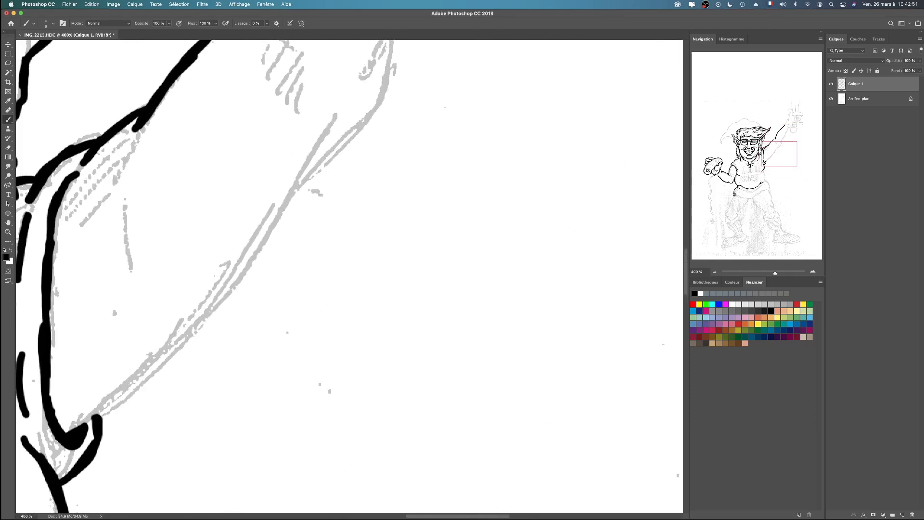
mouse_move(98, 418)
left_mouse_down()
mouse_move(146, 382)
mouse_move(254, 258)
mouse_move(314, 141)
left_mouse_up()
scroll(349, 277, "right", 10)
scroll(350, 276, "up", 5)
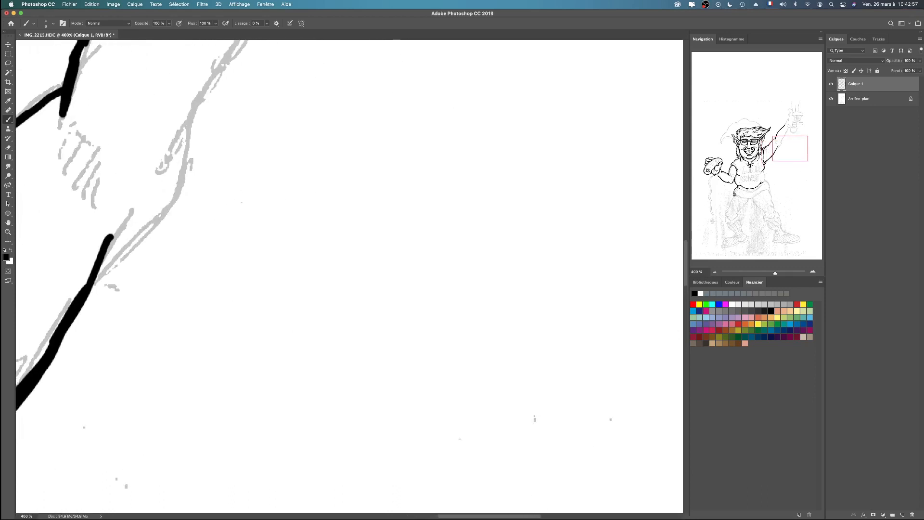
mouse_move(62, 288)
left_mouse_down()
mouse_move(120, 257)
mouse_move(158, 155)
left_mouse_up()
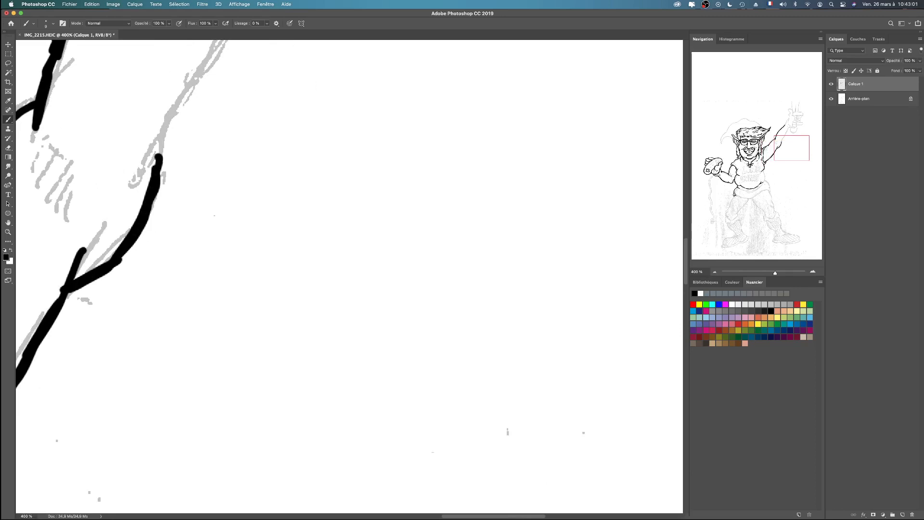
Ink the underside of the raised right forearm from the elbow fold up to the wrist
scroll(350, 277, "up", 10)
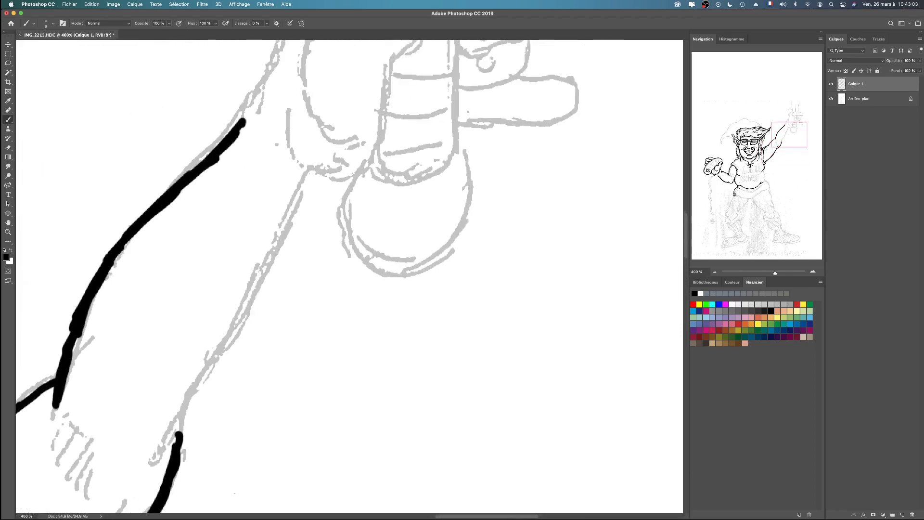
scroll(349, 276, "left", 2)
mouse_move(170, 444)
left_mouse_down()
mouse_move(205, 424)
mouse_move(263, 338)
left_mouse_up()
mouse_move(219, 397)
left_mouse_down()
mouse_move(270, 320)
mouse_move(327, 177)
left_mouse_up()
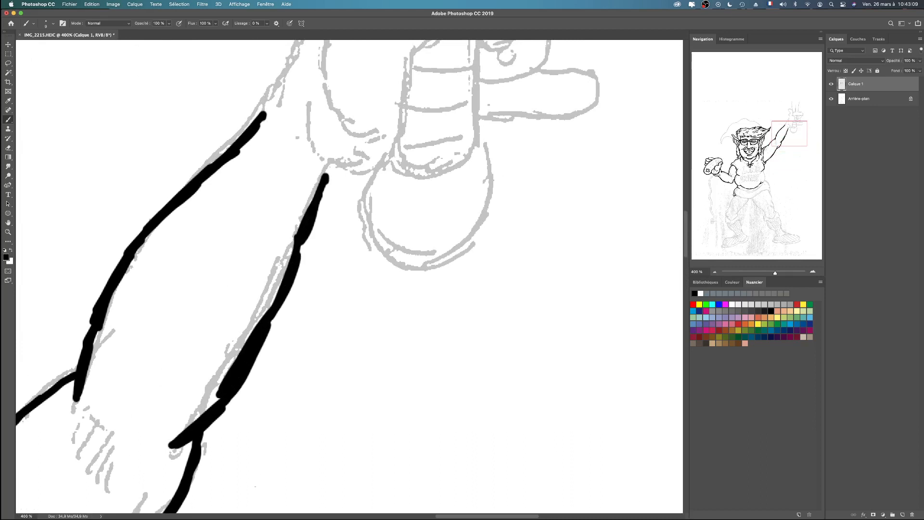
Ink the wrist's outer contour and the curved base of the raised hand, with two short wrist creases
scroll(349, 276, "up", 5)
scroll(350, 277, "right", 1)
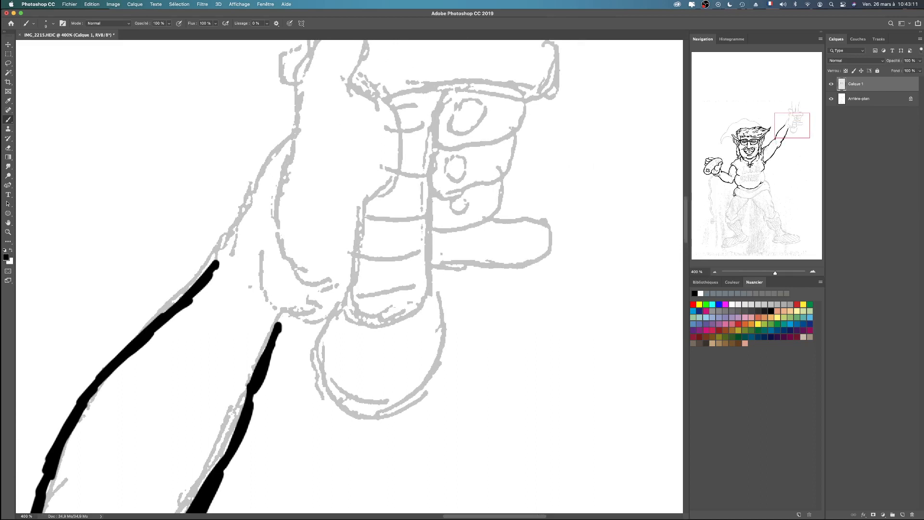
mouse_move(199, 278)
left_mouse_down()
mouse_move(232, 239)
mouse_move(254, 184)
mouse_move(278, 162)
mouse_move(265, 205)
mouse_move(267, 246)
left_mouse_up()
left_click_drag(271, 200, 272, 245)
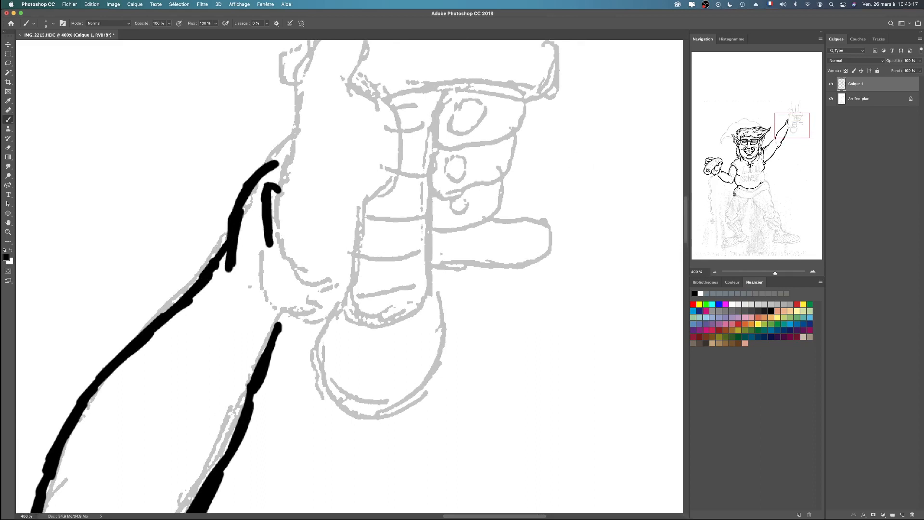
key("super+z")
mouse_move(278, 194)
left_mouse_down()
mouse_move(260, 212)
mouse_move(258, 255)
mouse_move(263, 279)
mouse_move(284, 294)
mouse_move(277, 324)
mouse_move(320, 312)
left_mouse_up()
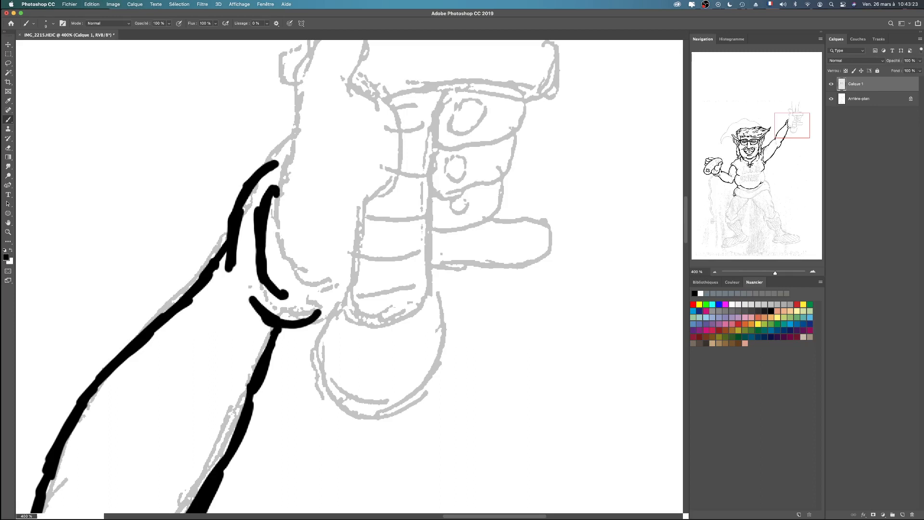
left_click_drag(239, 323, 272, 332)
Ink the raised hand's thumb bent across the sword grip, including its thumbnail
left_click_drag(289, 217, 403, 399)
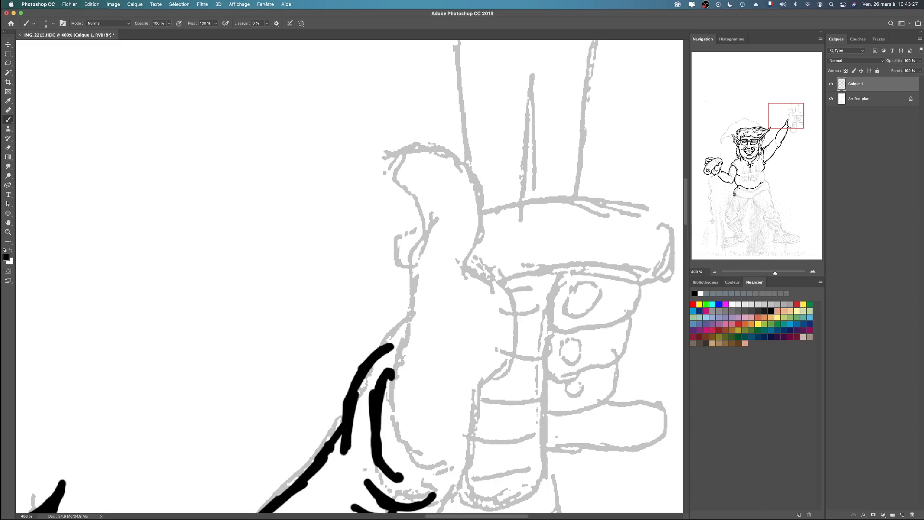
mouse_move(391, 393)
left_mouse_down()
mouse_move(415, 310)
mouse_move(387, 332)
left_mouse_up()
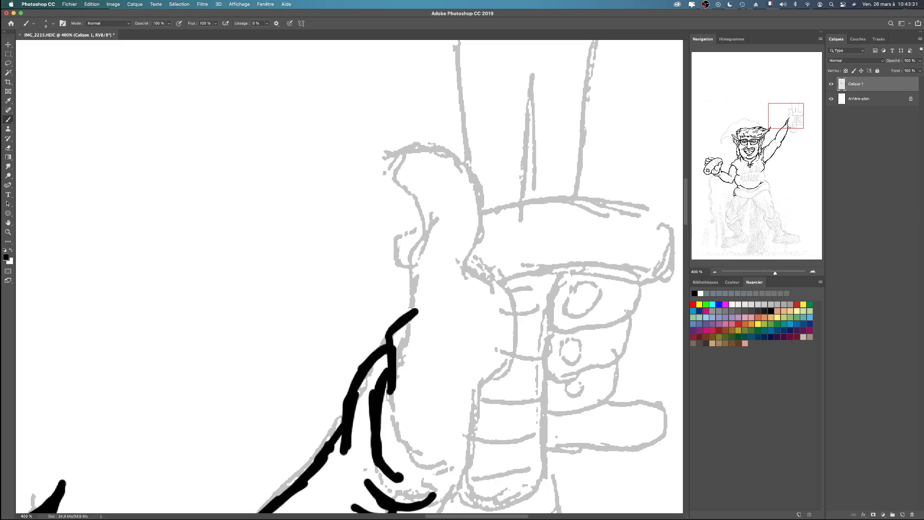
key("super+z")
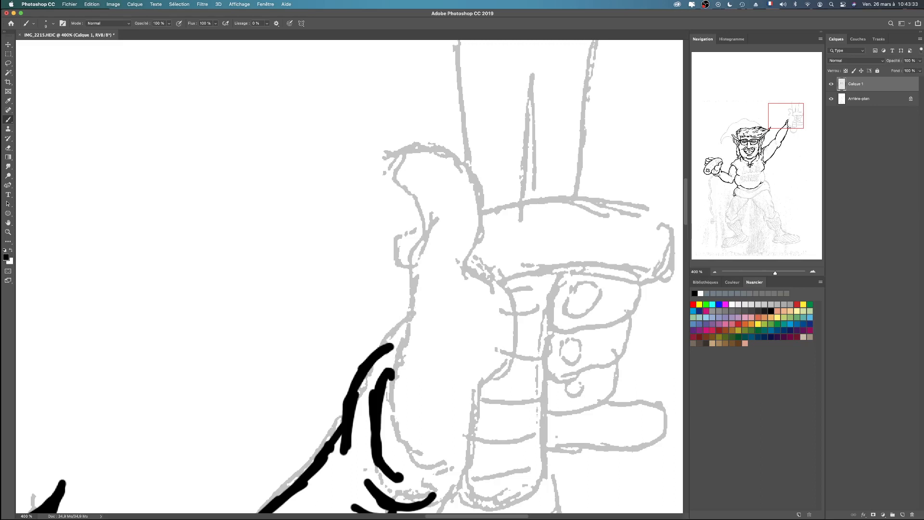
mouse_move(389, 383)
left_mouse_down()
mouse_move(402, 319)
mouse_move(442, 286)
mouse_move(504, 273)
mouse_move(533, 283)
mouse_move(535, 300)
mouse_move(500, 331)
mouse_move(436, 339)
left_mouse_up()
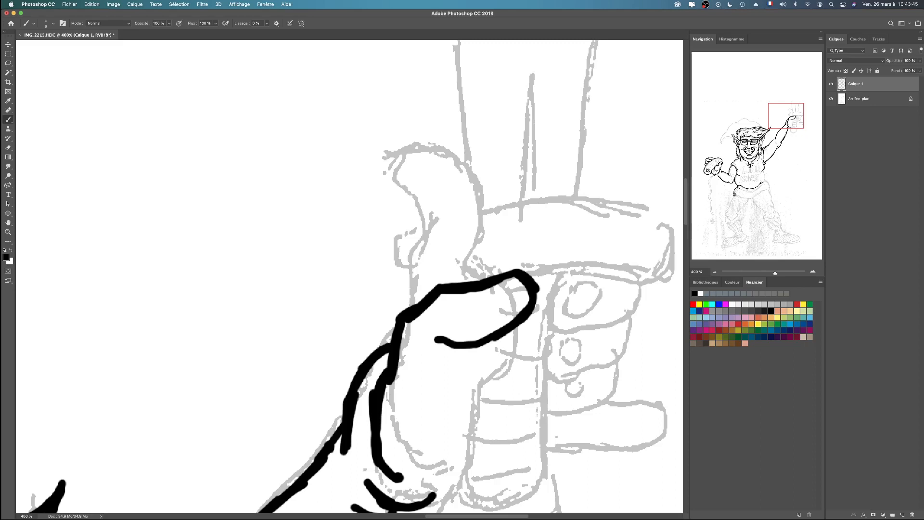
mouse_move(487, 288)
left_mouse_down()
mouse_move(508, 303)
mouse_move(518, 297)
mouse_move(503, 284)
left_mouse_up()
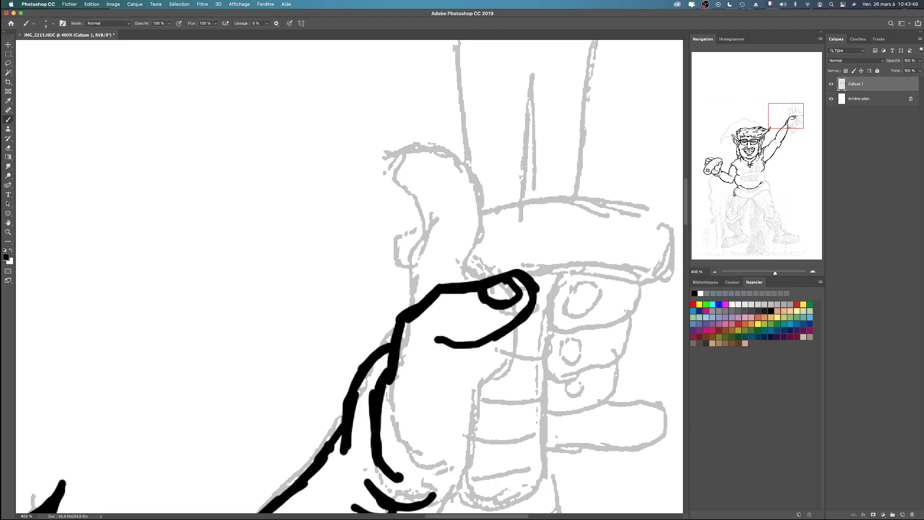
Ink the palm with its heel and crease marks, plus the sword grip's lower end and round pommel
left_click_drag(457, 366, 322, 163)
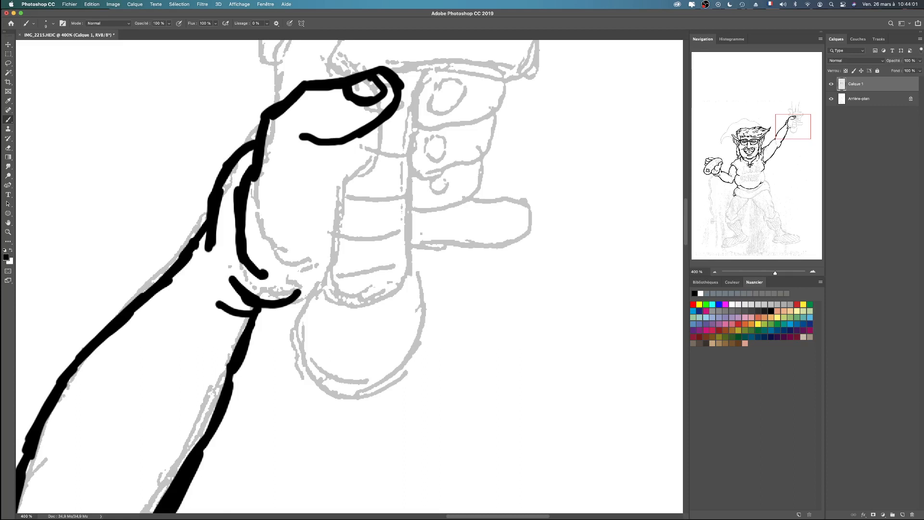
mouse_move(341, 142)
left_mouse_down()
mouse_move(355, 155)
mouse_move(359, 193)
mouse_move(320, 237)
mouse_move(354, 295)
mouse_move(385, 298)
mouse_move(424, 278)
mouse_move(410, 205)
left_mouse_up()
mouse_move(340, 291)
left_mouse_down()
mouse_move(308, 316)
mouse_move(312, 359)
mouse_move(377, 389)
mouse_move(419, 376)
mouse_move(453, 313)
mouse_move(423, 279)
left_mouse_up()
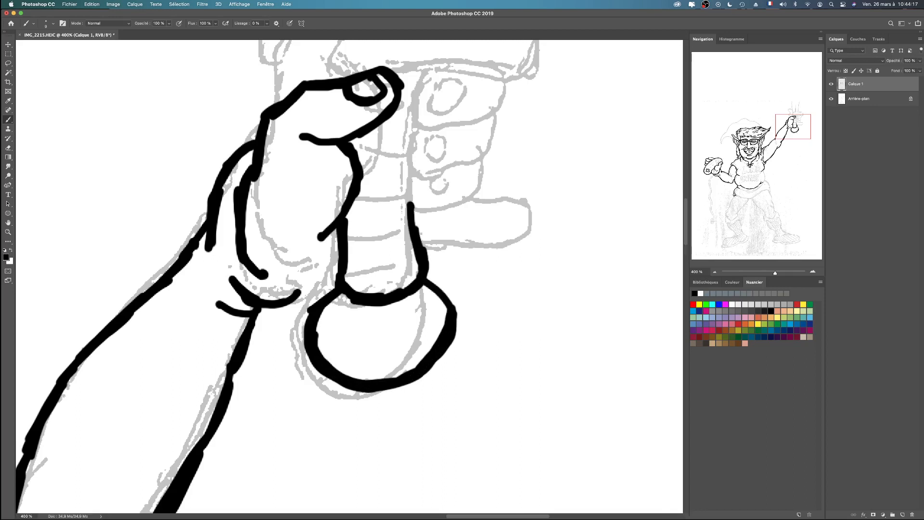
mouse_move(265, 263)
left_mouse_down()
mouse_move(289, 284)
mouse_move(333, 289)
mouse_move(326, 294)
left_mouse_up()
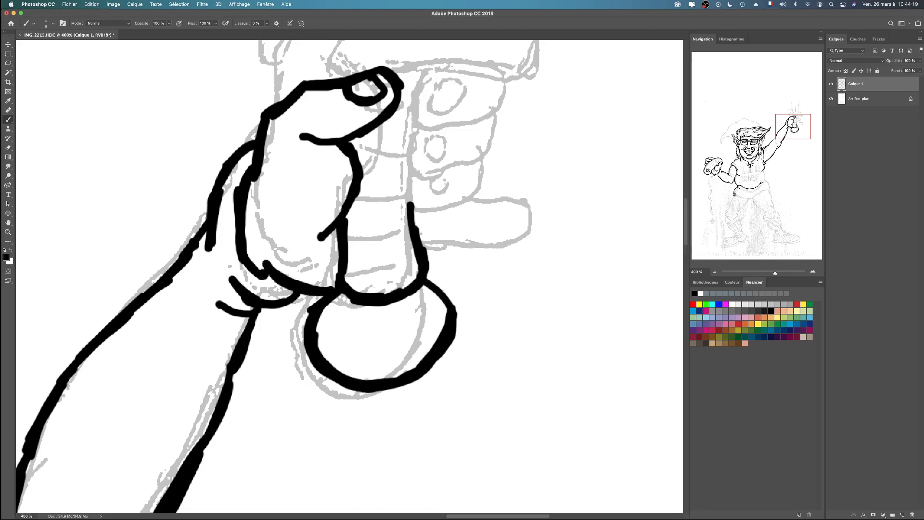
mouse_move(292, 235)
left_mouse_down()
mouse_move(312, 239)
mouse_move(266, 246)
left_mouse_up()
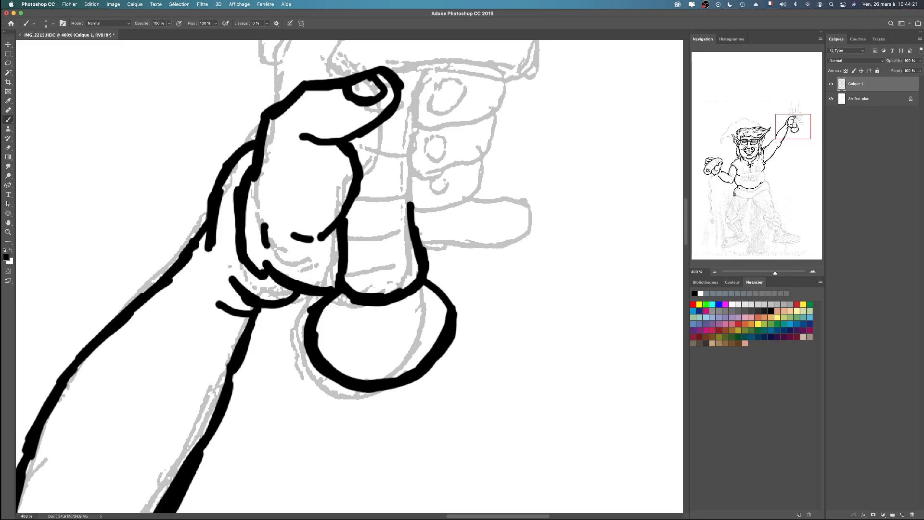
Ink the four stacked fingers curled around the sword grip, each with a rounded fingernail
left_click_drag(337, 270, 202, 351)
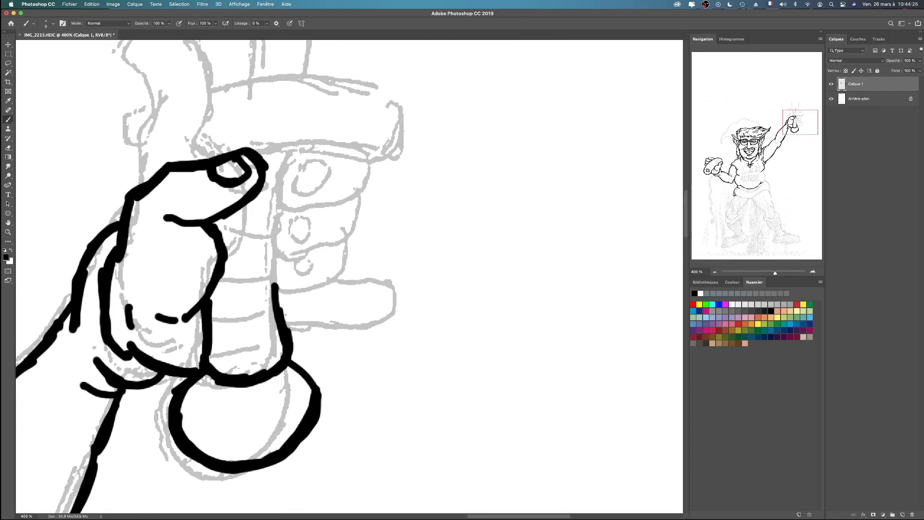
mouse_move(267, 169)
left_mouse_down()
mouse_move(274, 206)
mouse_move(300, 215)
mouse_move(371, 194)
mouse_move(383, 172)
mouse_move(368, 156)
left_mouse_up()
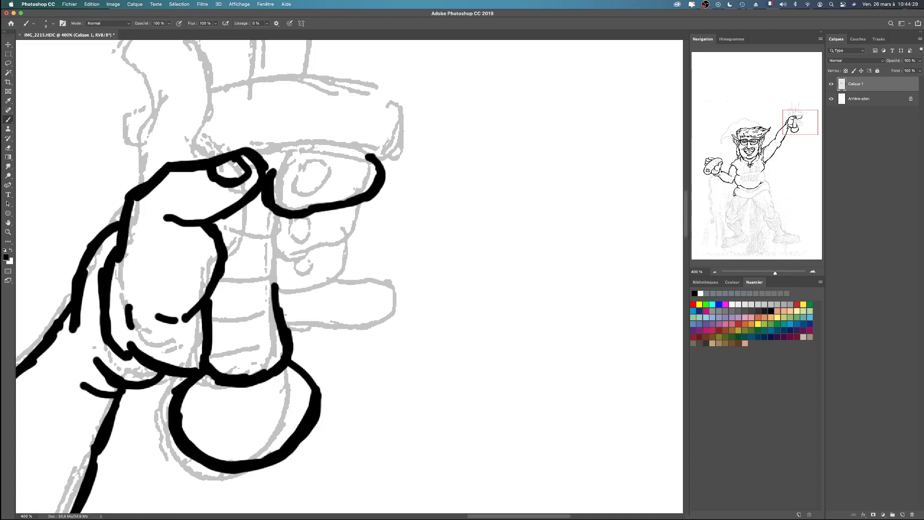
mouse_move(275, 162)
left_mouse_down()
mouse_move(302, 151)
mouse_move(288, 193)
mouse_move(309, 195)
mouse_move(297, 168)
left_mouse_up()
mouse_move(272, 212)
left_mouse_down()
mouse_move(260, 238)
mouse_move(270, 253)
mouse_move(308, 251)
mouse_move(344, 246)
mouse_move(369, 214)
mouse_move(363, 202)
mouse_move(280, 232)
mouse_move(308, 236)
left_mouse_up()
left_click_drag(308, 237, 292, 219)
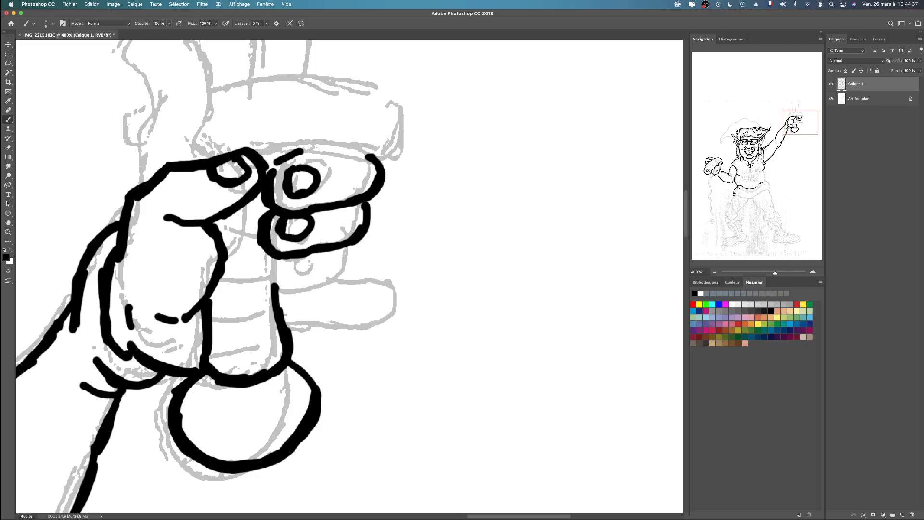
mouse_move(270, 255)
left_mouse_down()
mouse_move(275, 289)
mouse_move(302, 291)
mouse_move(337, 281)
mouse_move(358, 246)
left_mouse_up()
left_click_drag(288, 259, 294, 256)
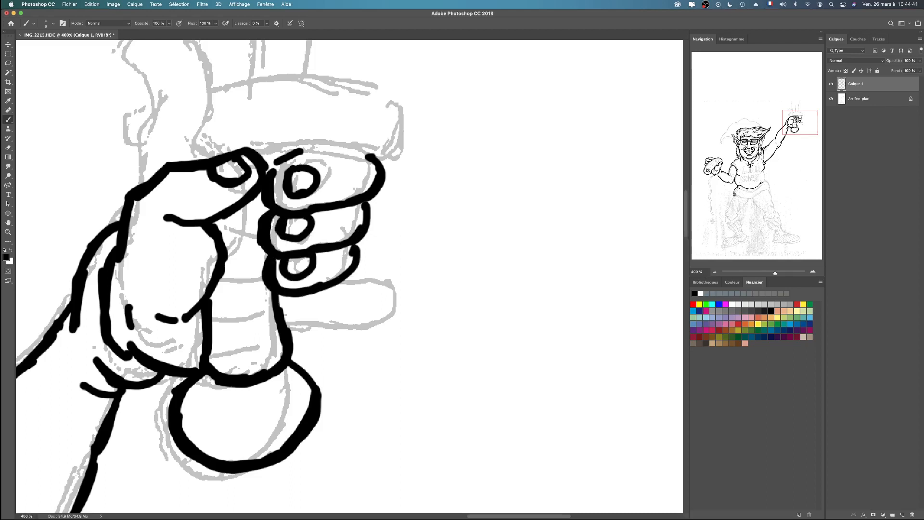
mouse_move(278, 294)
left_mouse_down()
mouse_move(295, 329)
mouse_move(308, 329)
mouse_move(329, 320)
mouse_move(356, 280)
mouse_move(292, 302)
mouse_move(310, 295)
mouse_move(316, 329)
mouse_move(447, 383)
mouse_move(459, 364)
left_mouse_up()
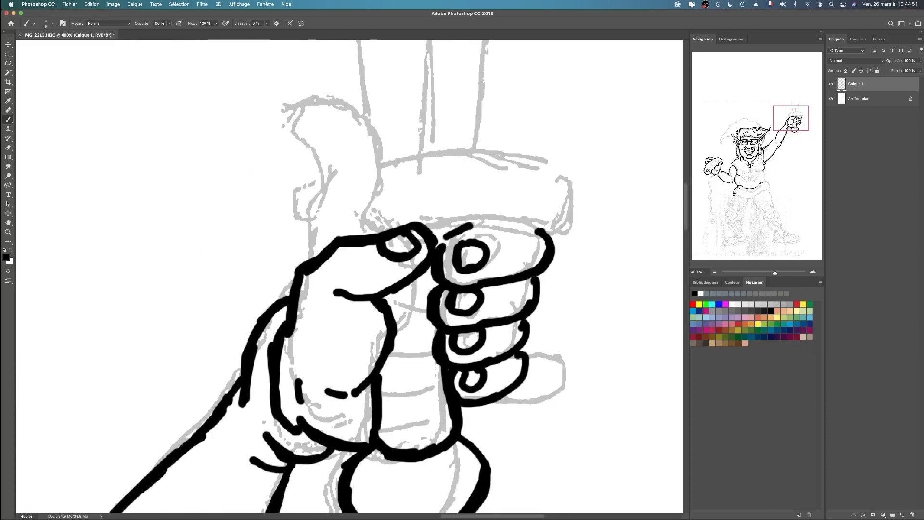
Ink five curved wrapping bands across the sword grip between the palm and the fingers
left_click_drag(387, 303, 426, 306)
left_click_drag(396, 338, 434, 336)
left_click_drag(385, 368, 438, 367)
left_click_drag(385, 399, 445, 393)
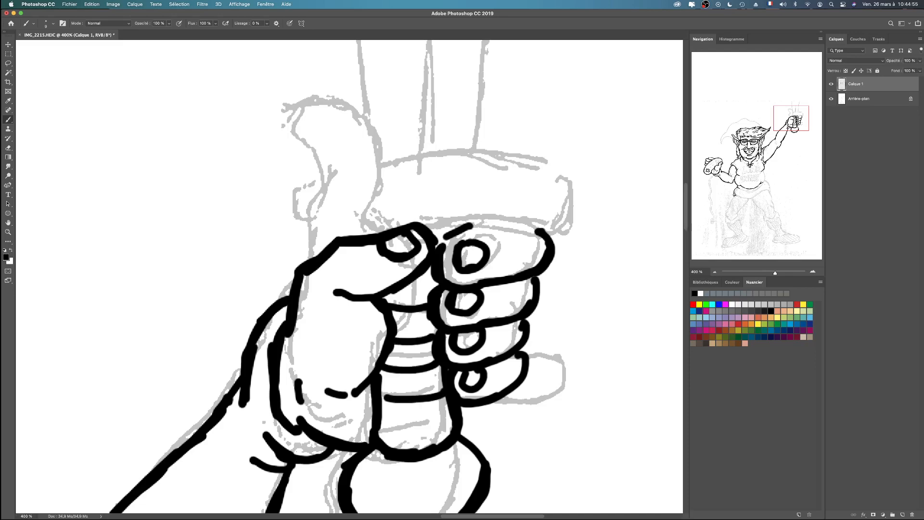
left_click_drag(381, 426, 434, 421)
Ink the curved lower edge of the sword's crossguard above the thumb, extending it outward past the back of the hand
scroll(349, 276, "up", 7)
scroll(349, 277, "left", 8)
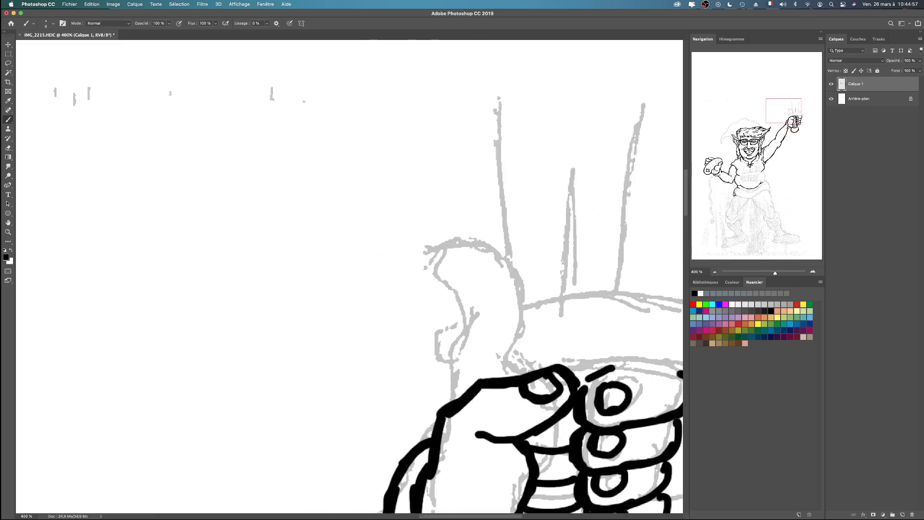
scroll(350, 276, "right", 7)
scroll(350, 277, "down", 5)
scroll(349, 277, "down", 2)
scroll(350, 277, "right", 4)
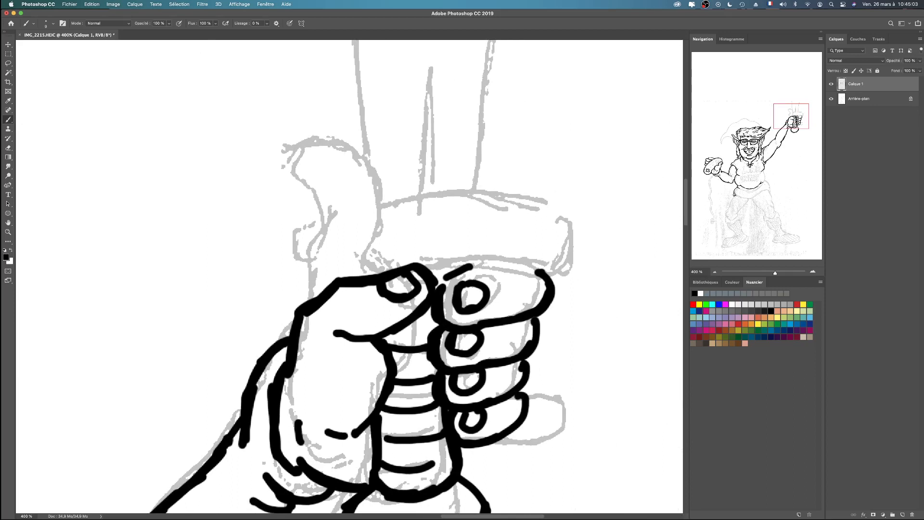
mouse_move(371, 274)
left_mouse_down()
mouse_move(371, 261)
mouse_move(425, 254)
mouse_move(454, 266)
left_mouse_up()
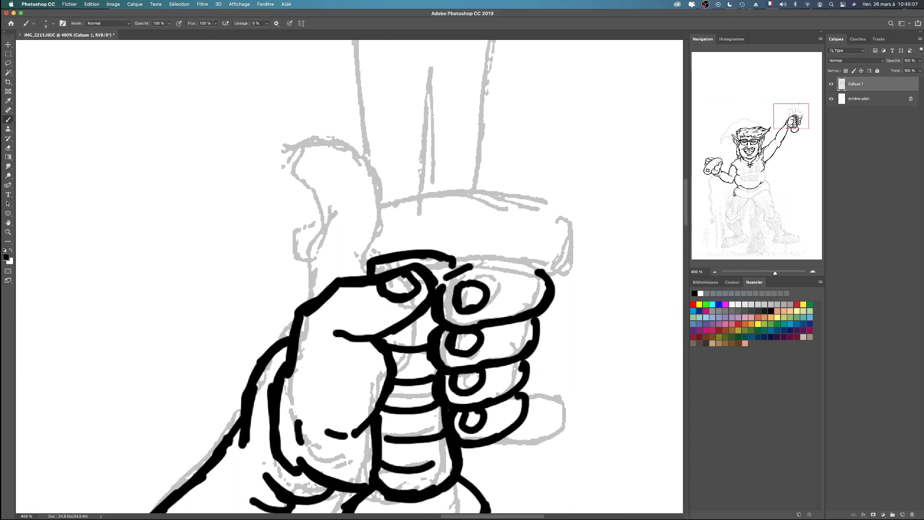
left_click_drag(299, 289, 368, 263)
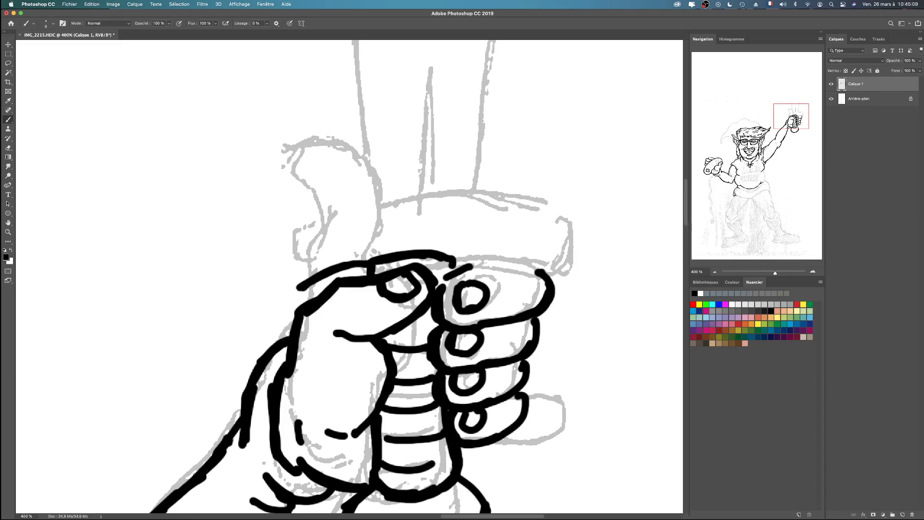
mouse_move(297, 290)
left_mouse_down()
mouse_move(283, 256)
mouse_move(351, 214)
mouse_move(395, 204)
left_mouse_up()
mouse_move(456, 260)
left_mouse_down()
mouse_move(543, 270)
mouse_move(560, 233)
left_mouse_up()
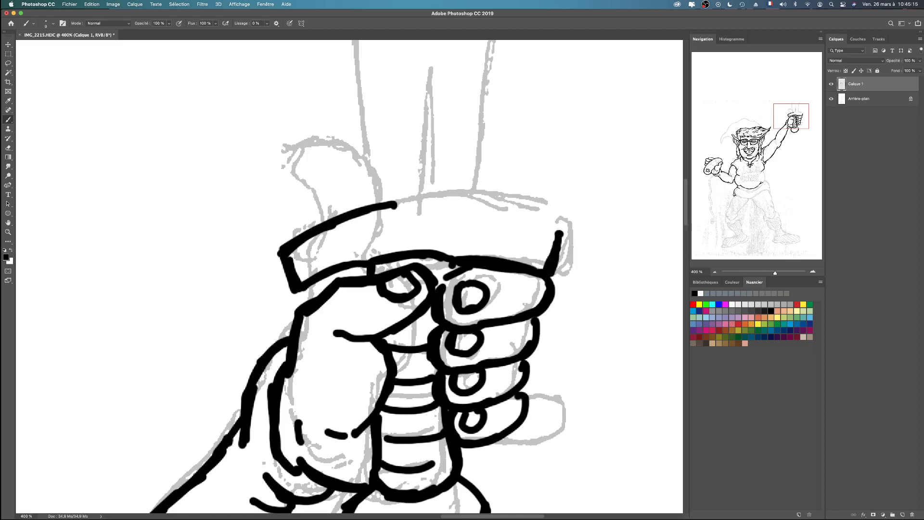
mouse_move(346, 222)
left_mouse_down()
mouse_move(428, 198)
mouse_move(495, 197)
mouse_move(558, 232)
left_mouse_up()
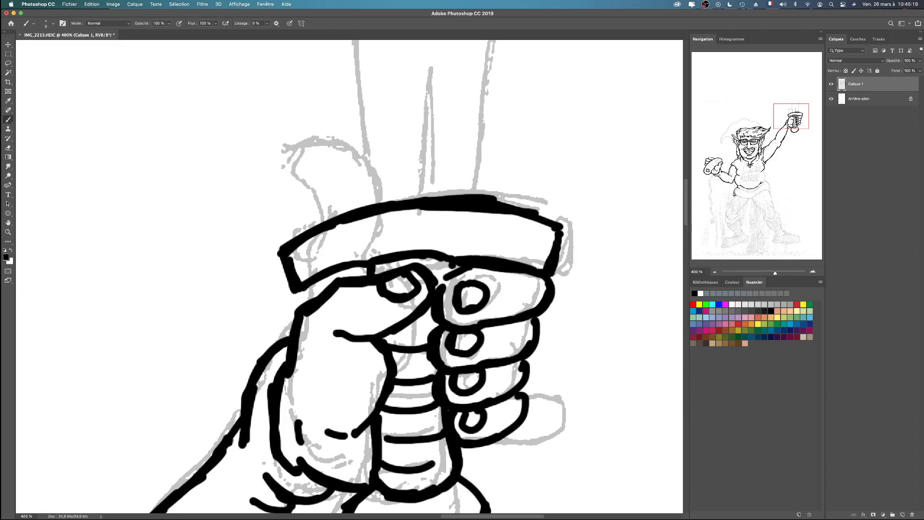
key("super+z")
key("super+z")
key("super+z")
key("super+z")
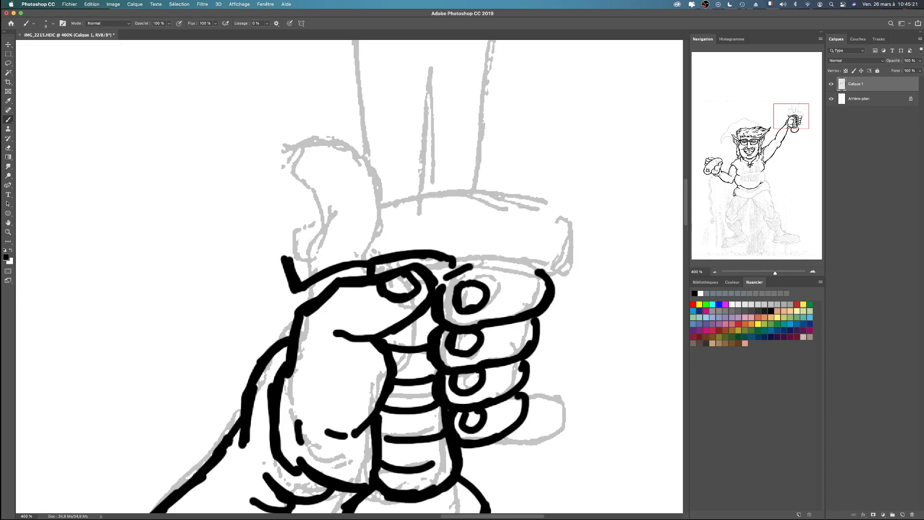
Ink the crossguard's lower edge over the fingers, its two flared ends and its arched upper edge, leaving gaps at the blade's base
mouse_move(285, 260)
left_mouse_down()
mouse_move(274, 243)
mouse_move(290, 284)
left_mouse_up()
mouse_move(458, 260)
left_mouse_down()
mouse_move(548, 270)
mouse_move(561, 230)
left_mouse_up()
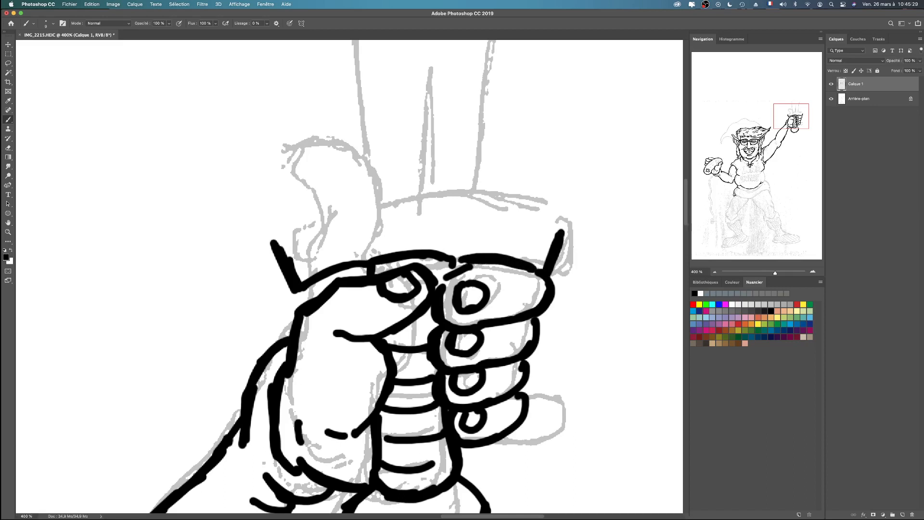
left_click_drag(268, 240, 358, 205)
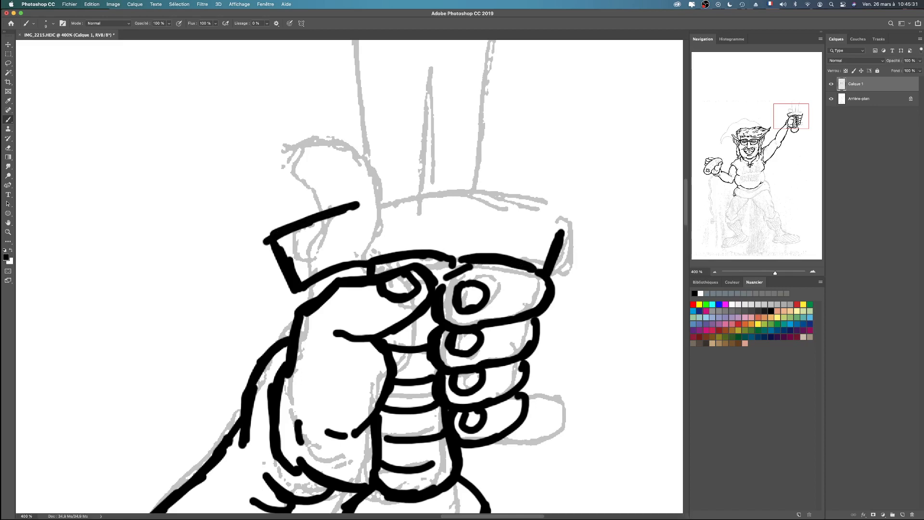
mouse_move(450, 194)
left_mouse_down()
mouse_move(550, 199)
mouse_move(558, 222)
left_mouse_up()
key("super+z")
left_click_drag(444, 198, 564, 221)
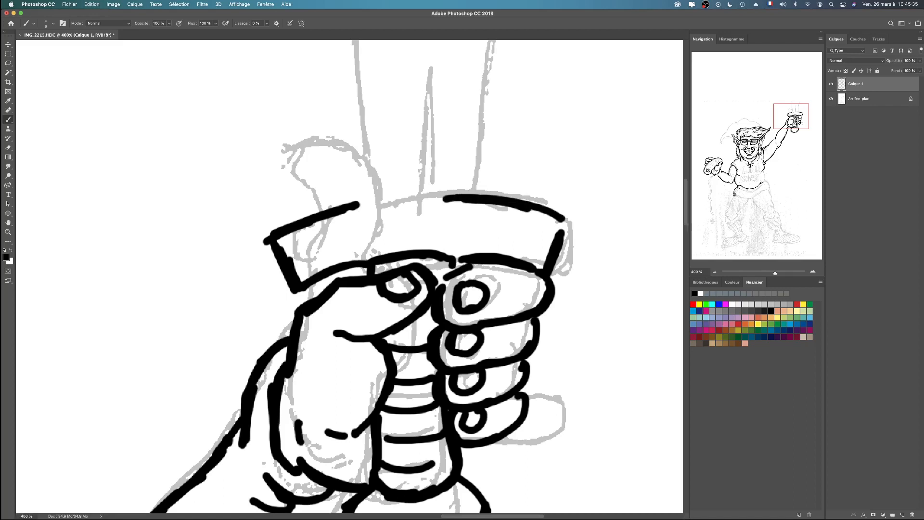
key("super+z")
mouse_move(445, 201)
left_mouse_down()
mouse_move(543, 214)
mouse_move(565, 230)
mouse_move(559, 225)
left_mouse_up()
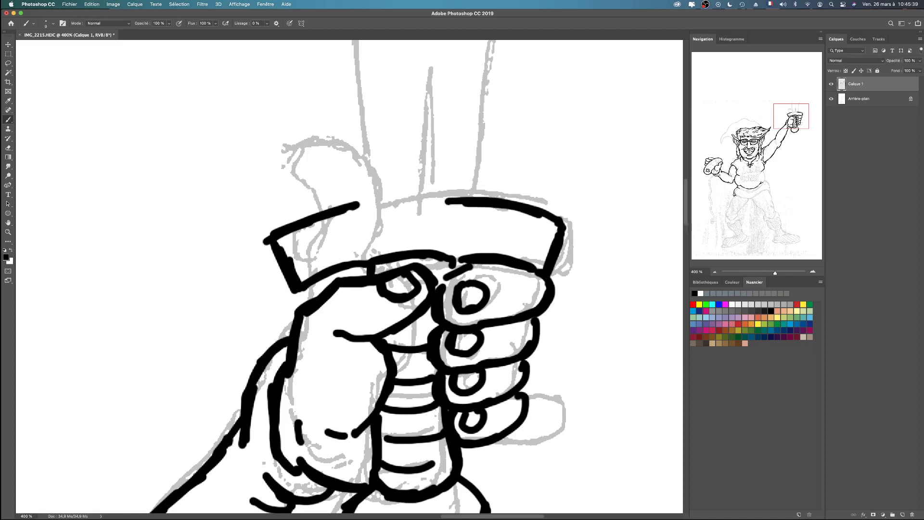
scroll(350, 277, "up", 5)
scroll(349, 276, "left", 2)
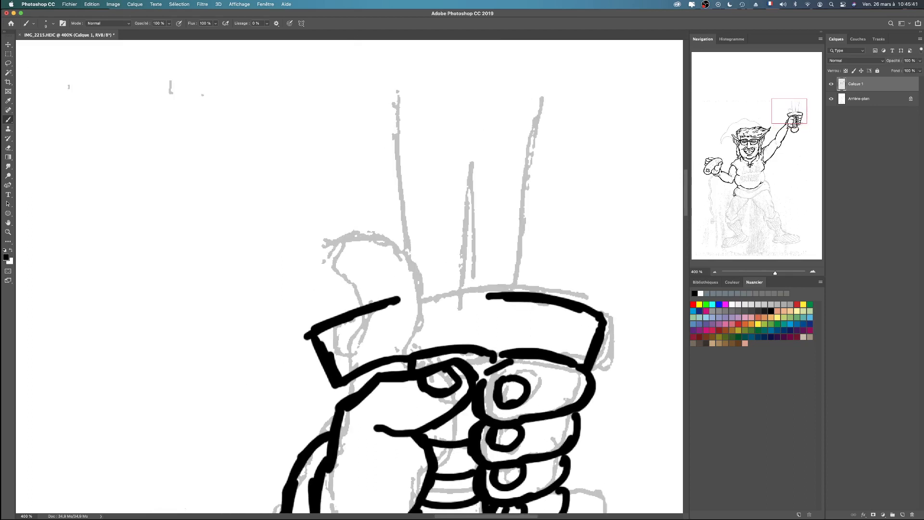
mouse_move(438, 298)
left_mouse_down()
mouse_move(430, 298)
mouse_move(469, 297)
left_mouse_up()
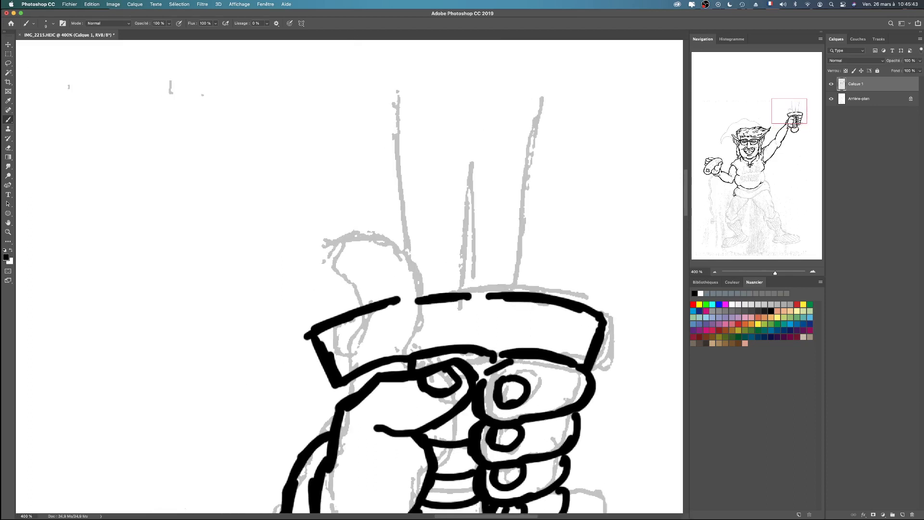
Ink the lower part of both sword blade edges, rising from the crossguard and spreading slightly apart
scroll(349, 277, "up", 10)
scroll(349, 277, "right", 2)
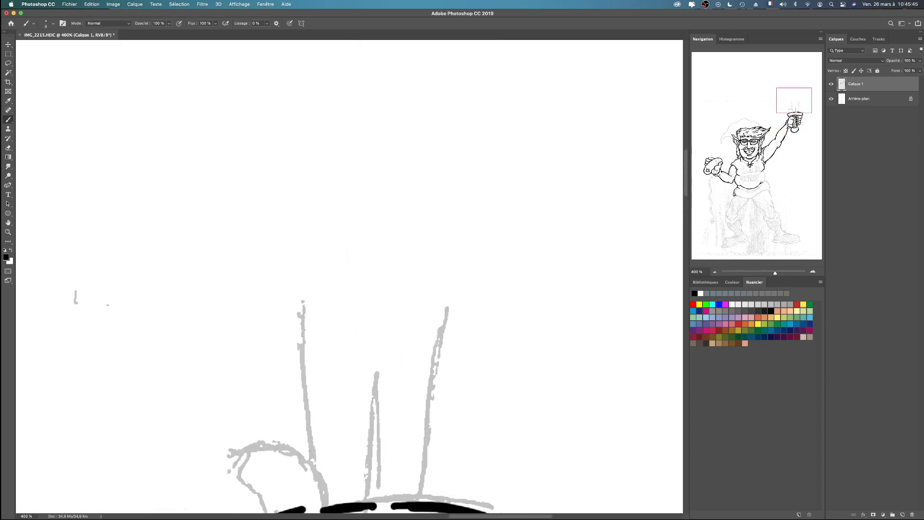
scroll(350, 276, "down", 1)
scroll(349, 277, "left", 1)
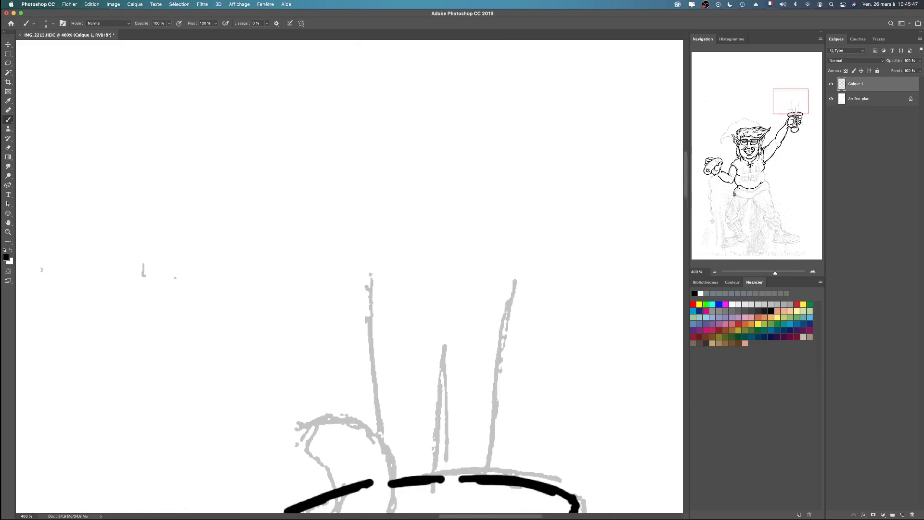
scroll(349, 276, "left", 2)
scroll(349, 276, "up", 1)
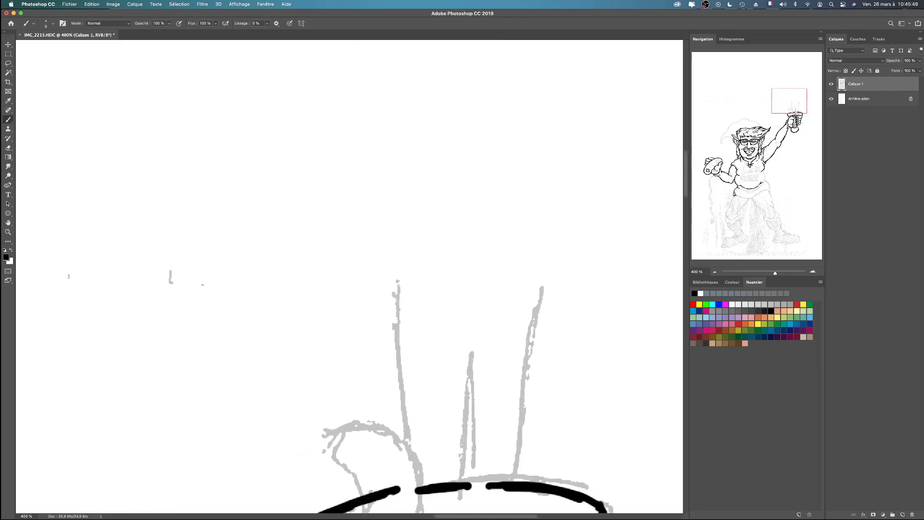
scroll(350, 276, "left", 4)
scroll(349, 277, "down", 2)
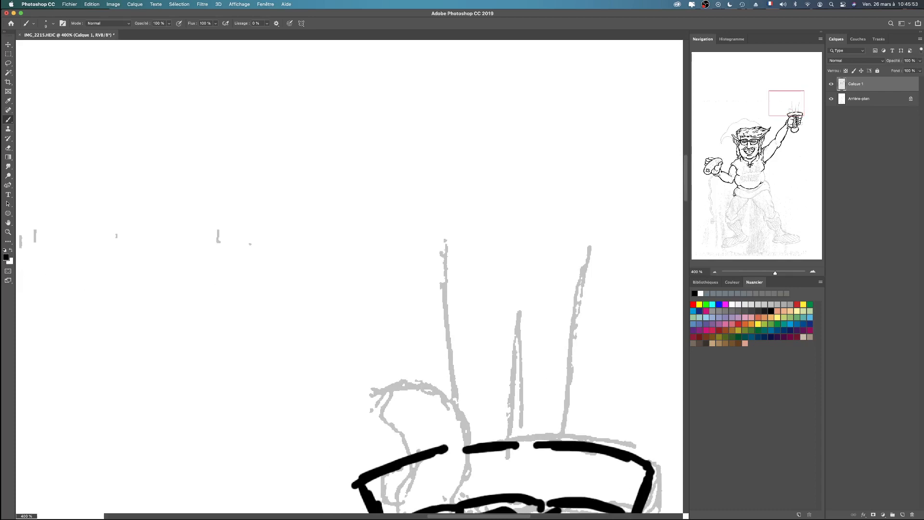
left_click_drag(451, 448, 420, 302)
left_click_drag(427, 370, 406, 270)
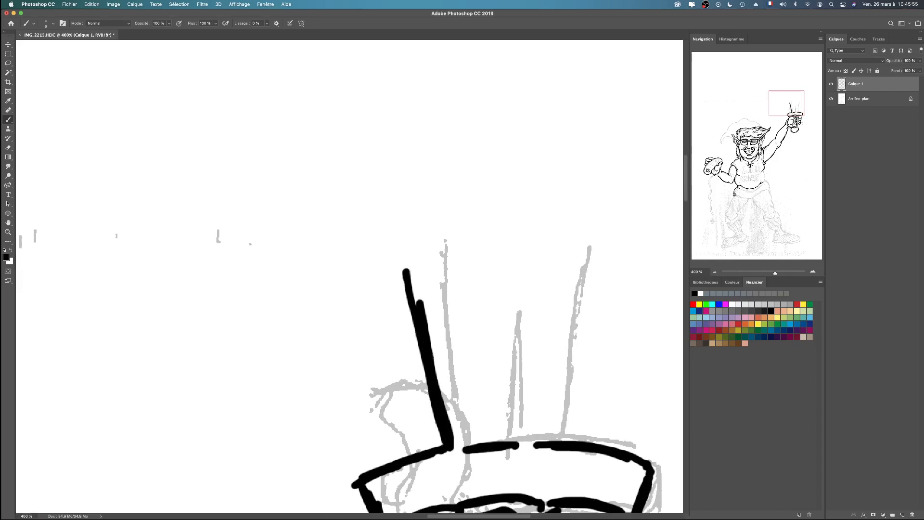
left_click_drag(550, 440, 564, 364)
mouse_move(550, 439)
left_mouse_down()
mouse_move(561, 327)
mouse_move(541, 425)
left_mouse_up()
left_click_drag(564, 360, 577, 264)
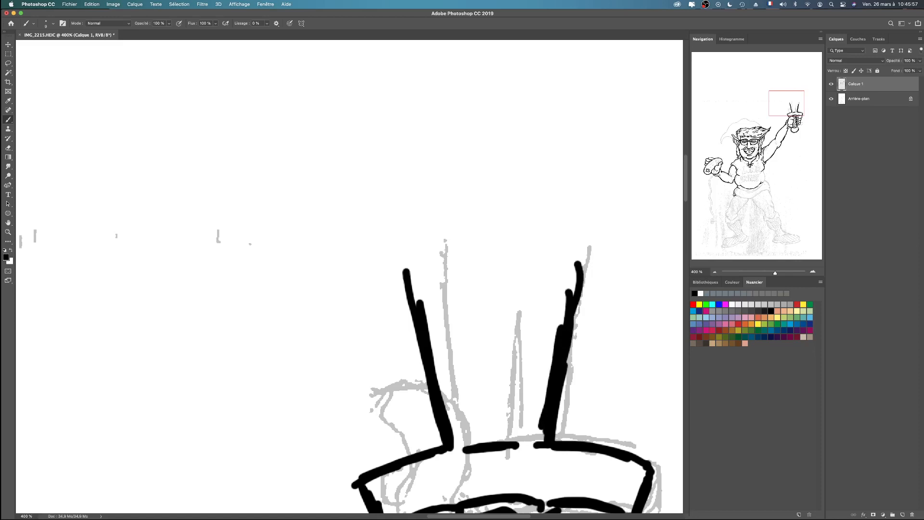
scroll(350, 277, "up", 8)
scroll(349, 276, "right", 5)
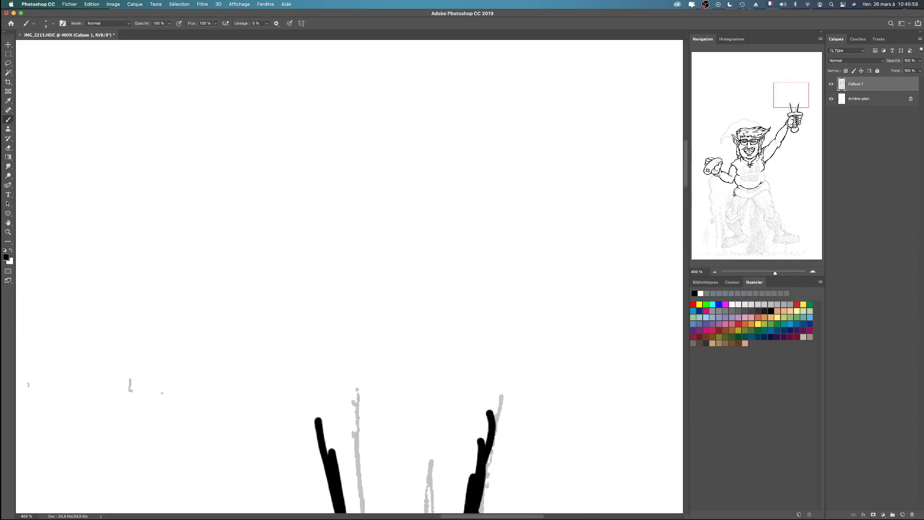
mouse_move(330, 450)
left_mouse_down()
mouse_move(315, 417)
mouse_move(329, 275)
left_mouse_up()
key("super+z")
left_click_drag(321, 433, 327, 279)
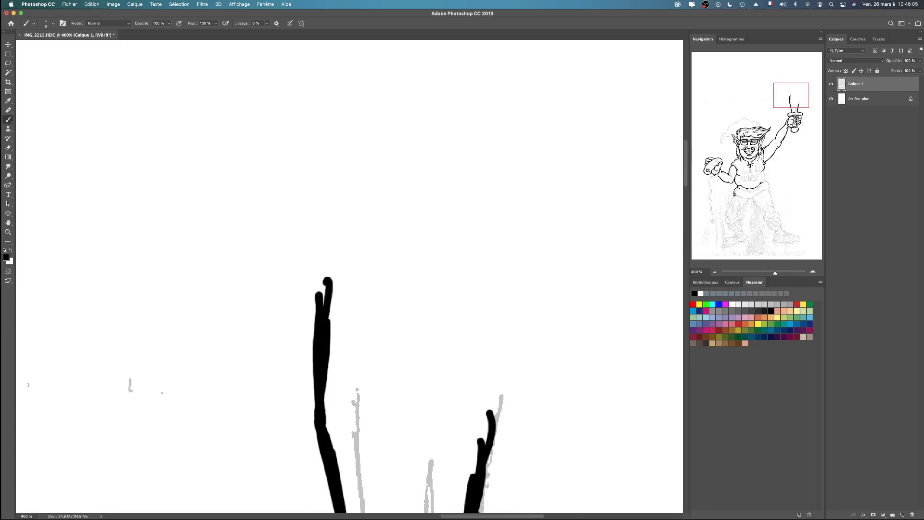
mouse_move(490, 431)
left_mouse_down()
mouse_move(477, 284)
mouse_move(486, 356)
left_mouse_up()
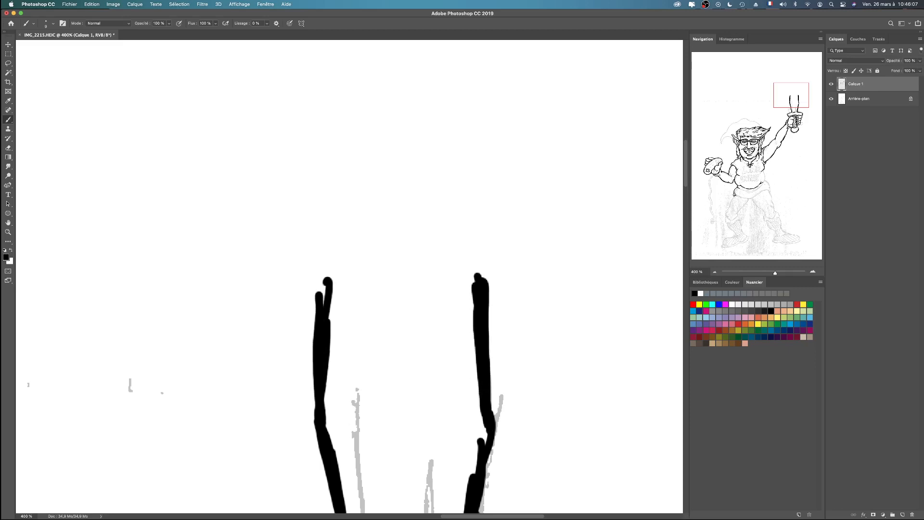
scroll(350, 276, "up", 5)
scroll(349, 276, "right", 4)
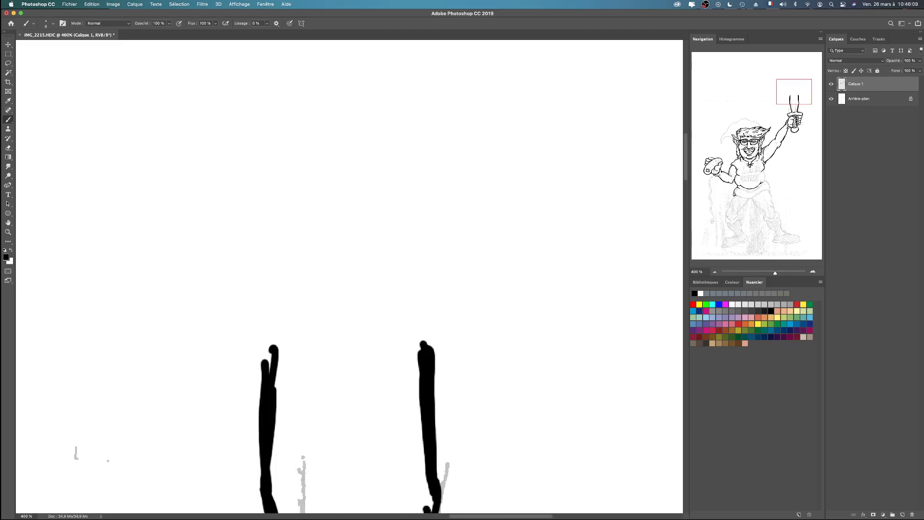
left_click_drag(270, 373, 309, 197)
left_click_drag(278, 327, 319, 176)
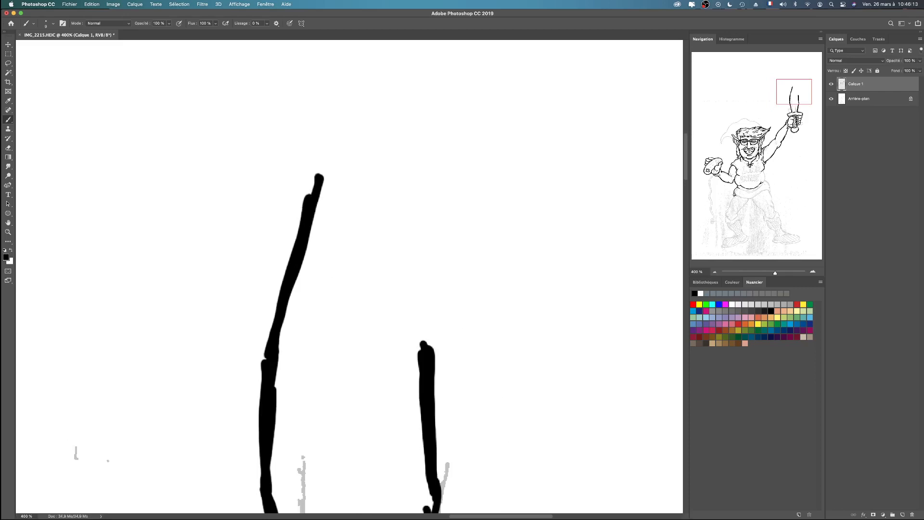
left_click_drag(434, 356, 380, 168)
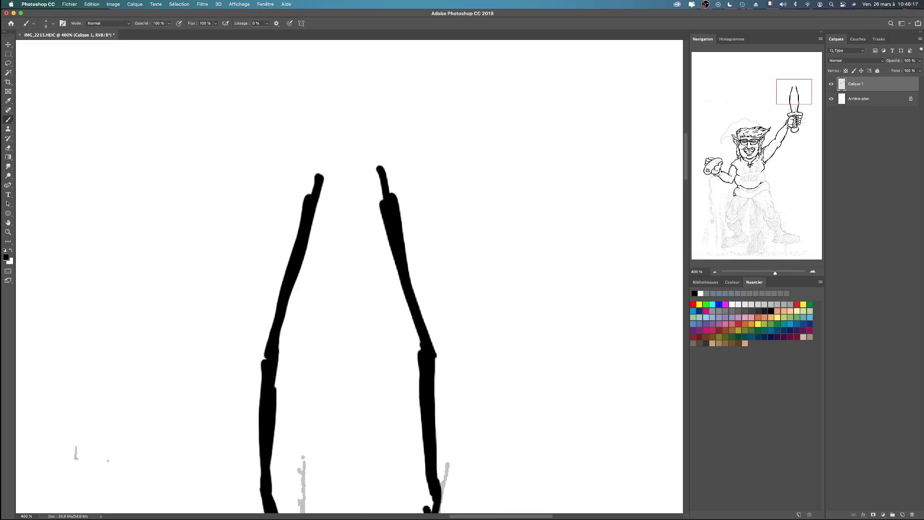
key("super+z")
key("super+z")
key("super+z")
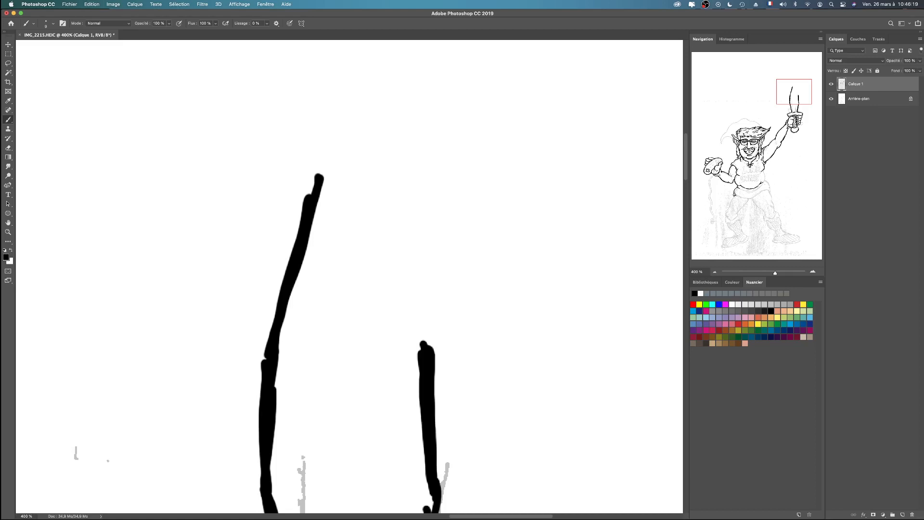
key("super+z")
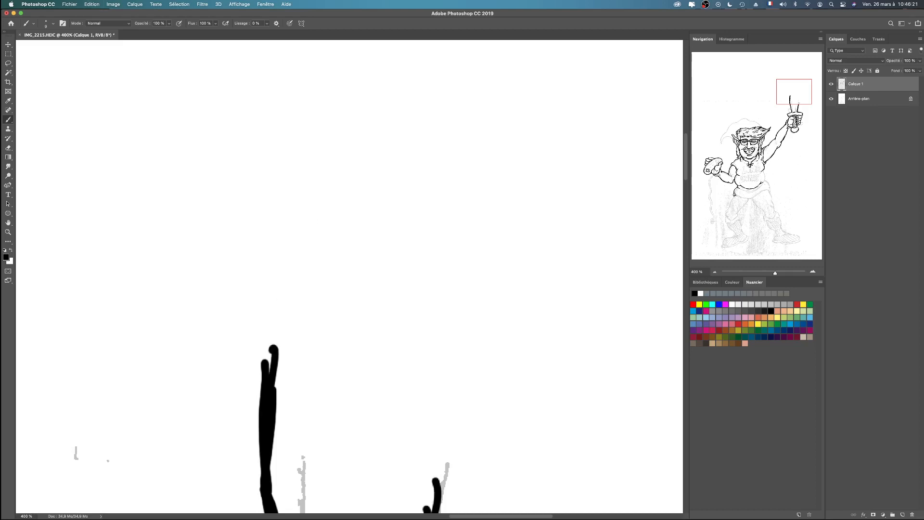
key("super+z")
Extend both blade edges upward with long, nearly vertical strokes to form the blade's wide middle section, working at 300% zoom
scroll(349, 277, "down", 10)
scroll(349, 276, "left", 5)
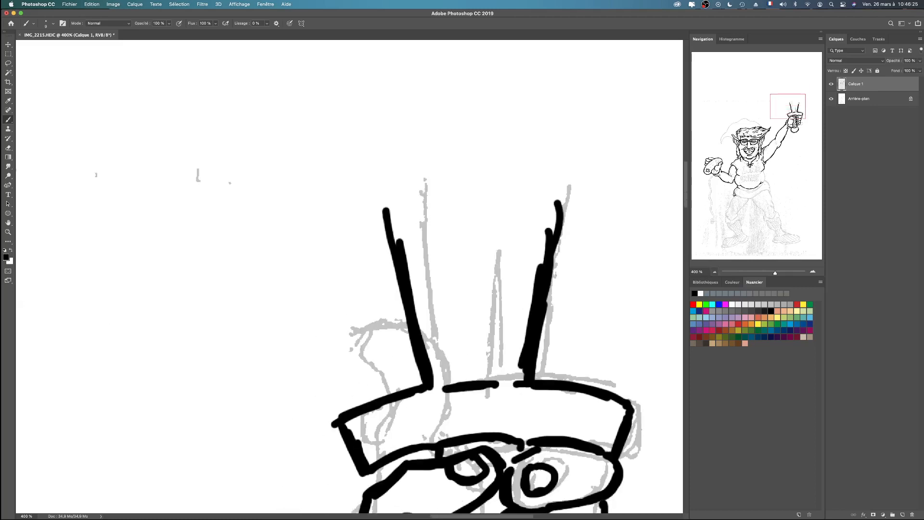
left_click(714, 272)
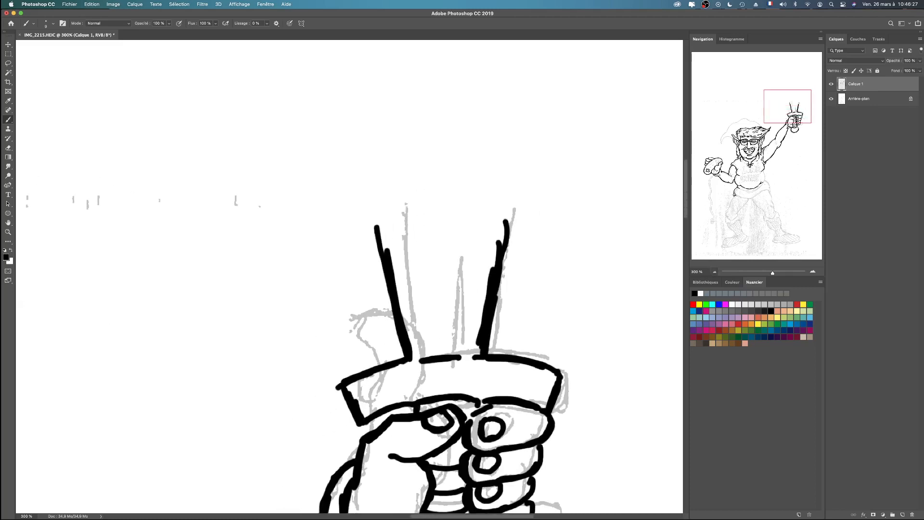
scroll(350, 277, "up", 8)
scroll(350, 277, "right", 2)
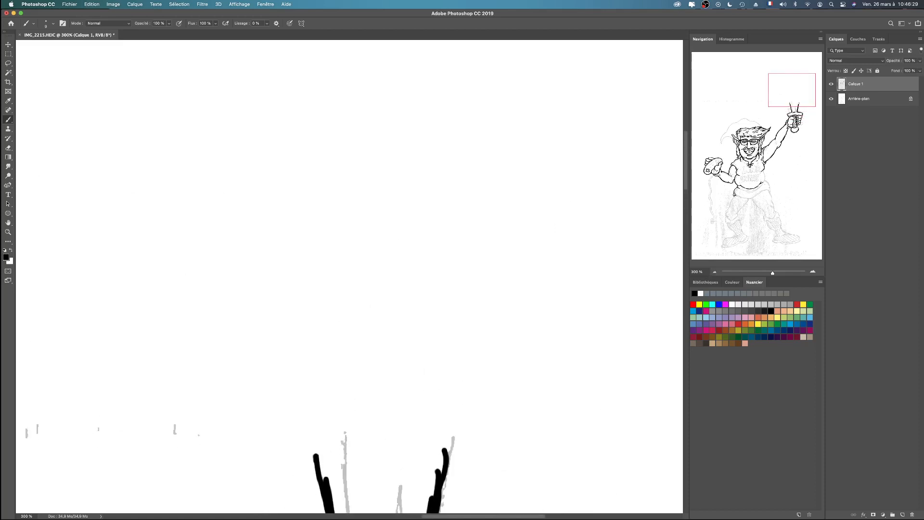
left_click_drag(315, 456, 313, 288)
left_click_drag(443, 445, 449, 289)
Ink the upper blade edges tapering inward and join them in a sharp point at the sword's tip
scroll(349, 276, "left", 3)
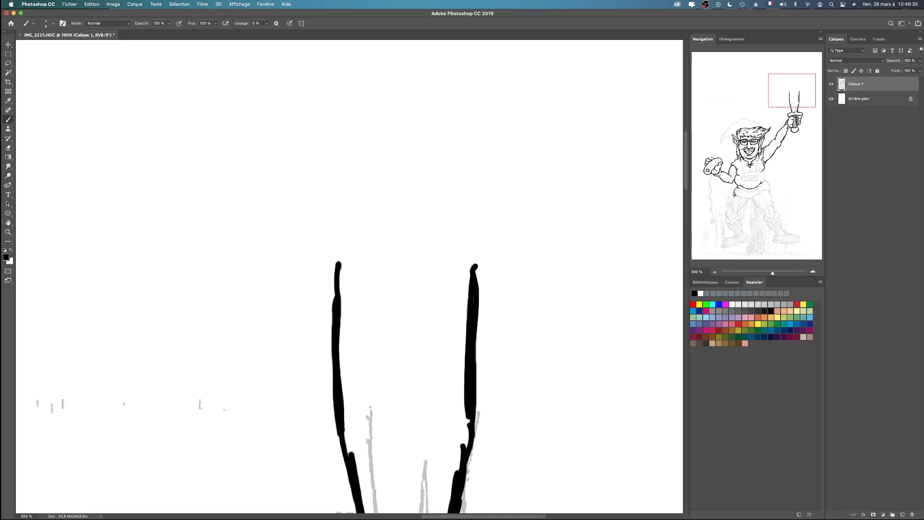
left_click_drag(354, 291, 390, 165)
left_click_drag(494, 294, 451, 157)
left_click_drag(388, 171, 411, 101)
left_click_drag(472, 182, 450, 98)
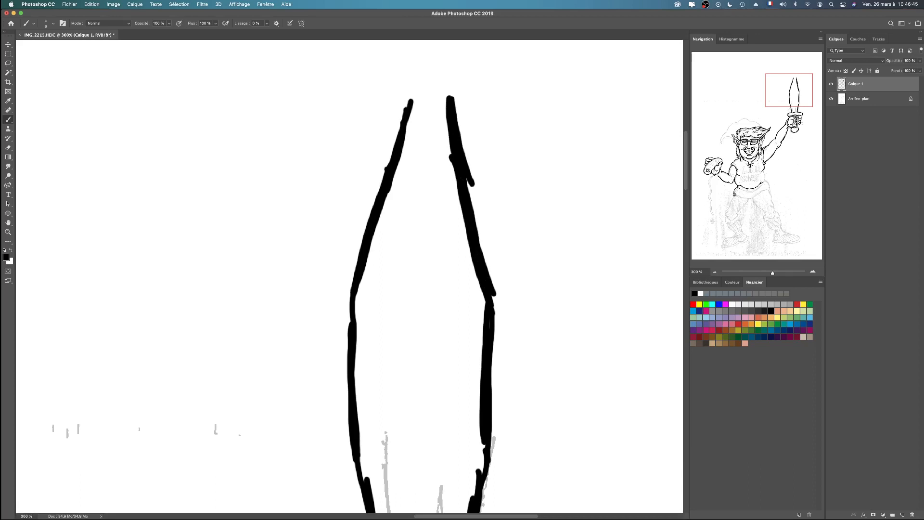
key("super+z")
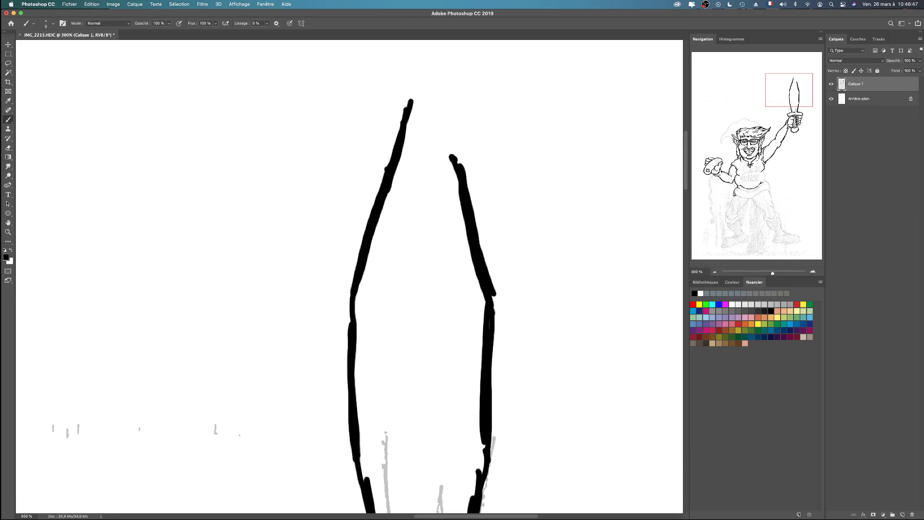
left_click_drag(439, 104, 455, 154)
mouse_move(410, 103)
left_mouse_down()
mouse_move(423, 64)
mouse_move(442, 96)
left_mouse_up()
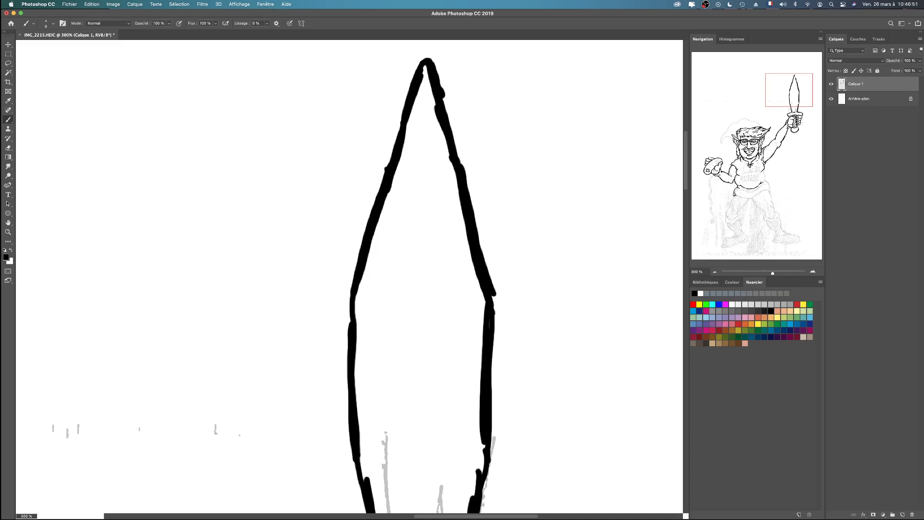
Draw the sword's central ridge line in black on the lower blade, running up from the guard
left_click_drag(428, 308, 438, 217)
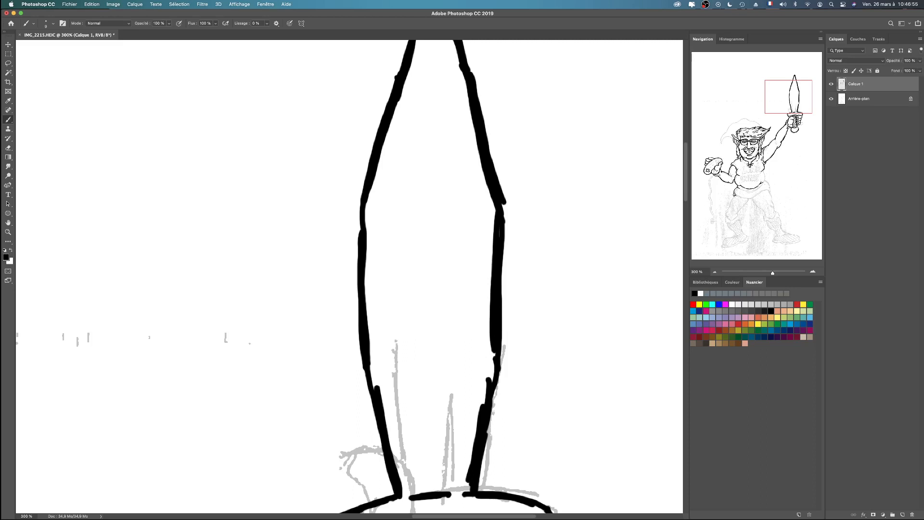
left_click_drag(433, 385, 525, 195)
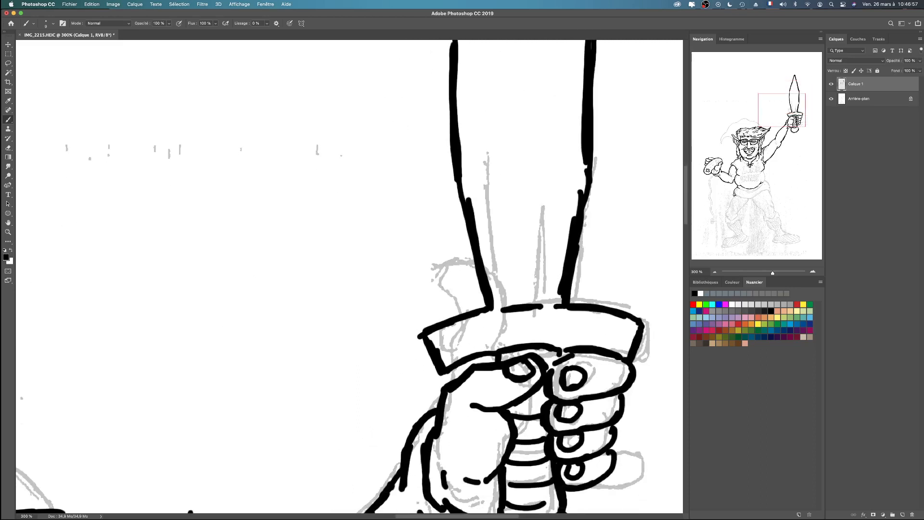
left_click_drag(523, 303, 521, 273)
left_click_drag(534, 303, 525, 163)
left_click_drag(525, 279, 519, 147)
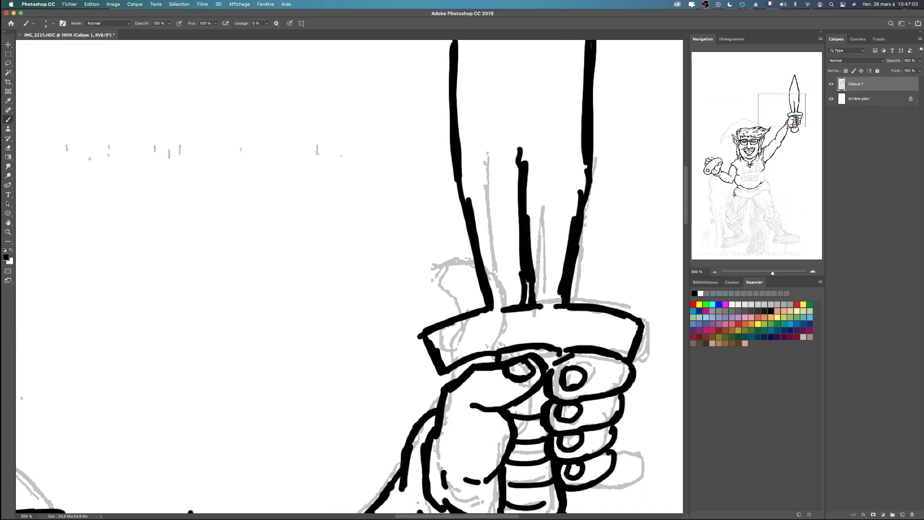
Extend the blade's central ridge towards the tip with separate black strokes, redrawing the uppermost stroke until it sits straight
scroll(350, 276, "up", 10)
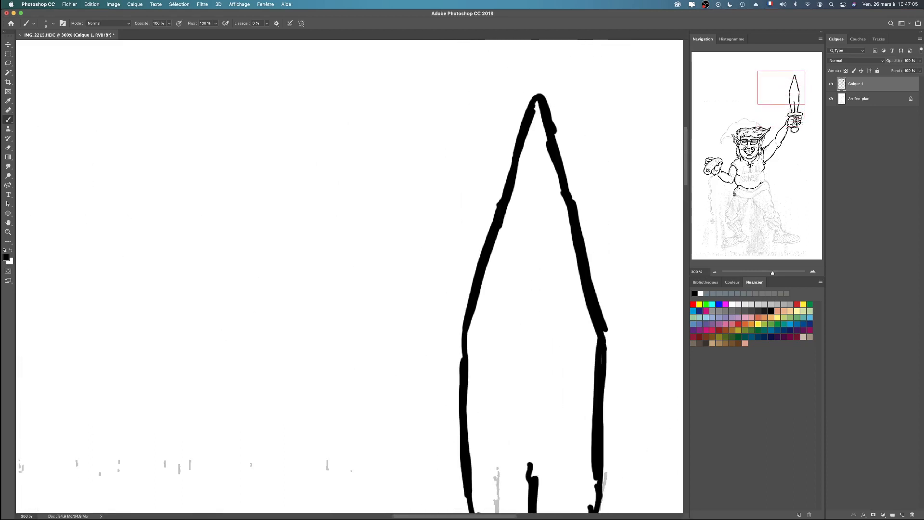
mouse_move(533, 418)
left_mouse_down()
mouse_move(525, 334)
mouse_move(532, 428)
left_mouse_up()
key("super+z")
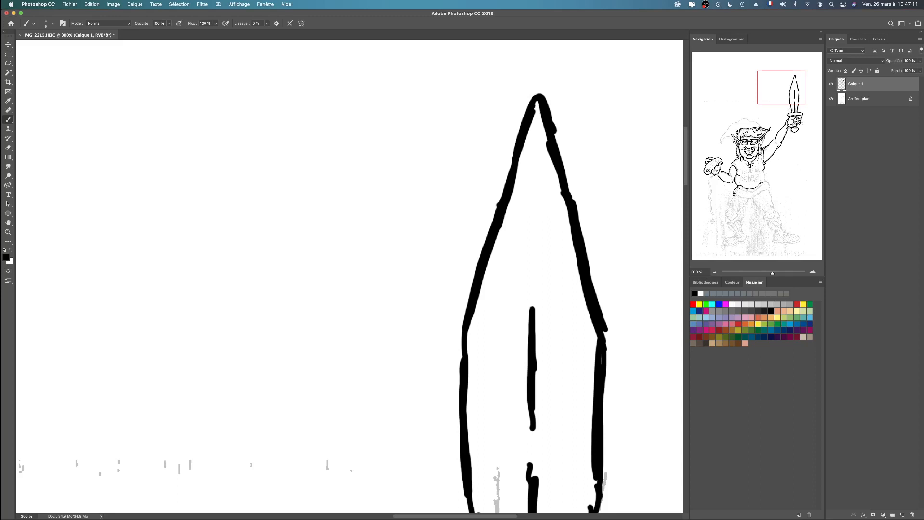
left_click_drag(535, 266, 533, 184)
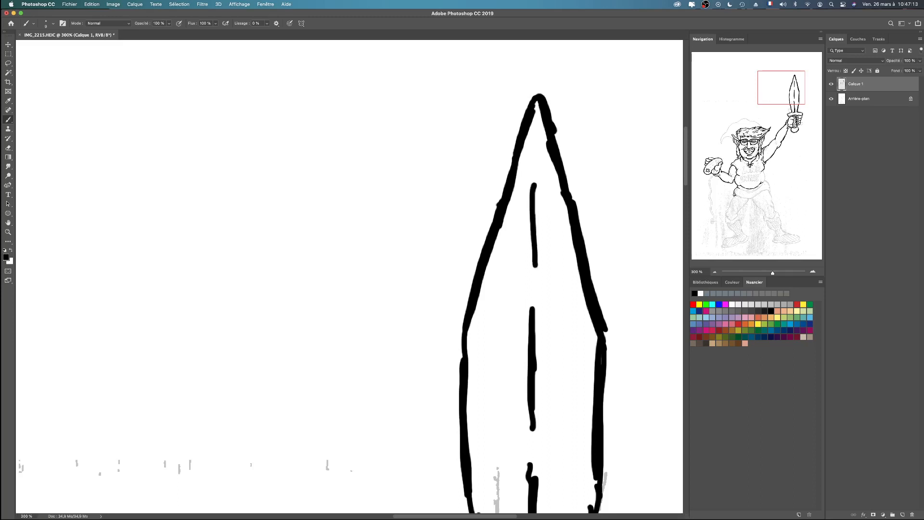
key("super+z")
left_click_drag(535, 277, 529, 202)
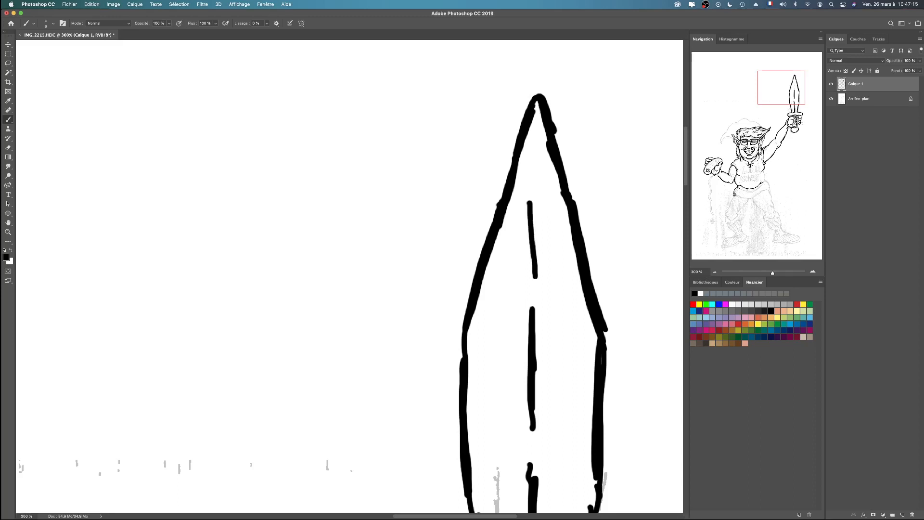
key("super+z")
left_click_drag(535, 263, 532, 195)
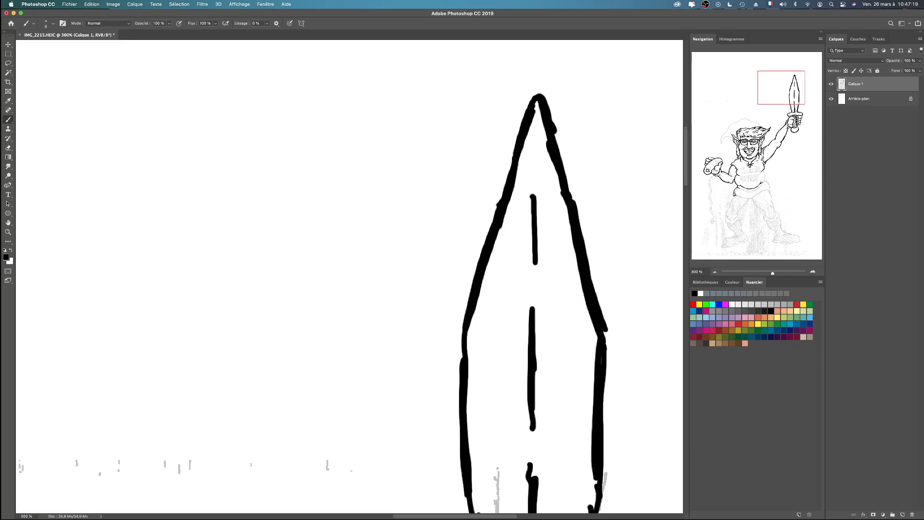
Ink the cap's edge as a curved line above the hair, ending behind the character's left-side ear
scroll(349, 277, "down", 10)
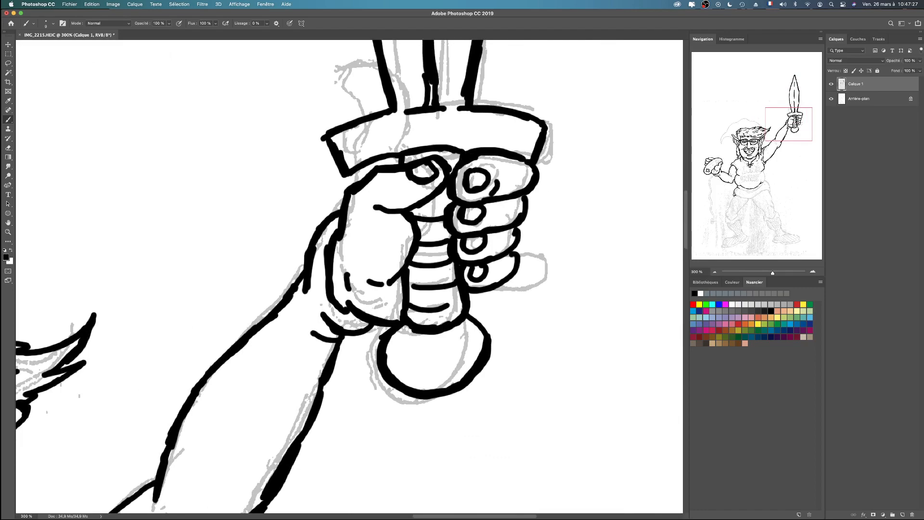
scroll(350, 276, "down", 5)
scroll(350, 277, "left", 2)
scroll(349, 276, "left", 10)
scroll(349, 276, "up", 3)
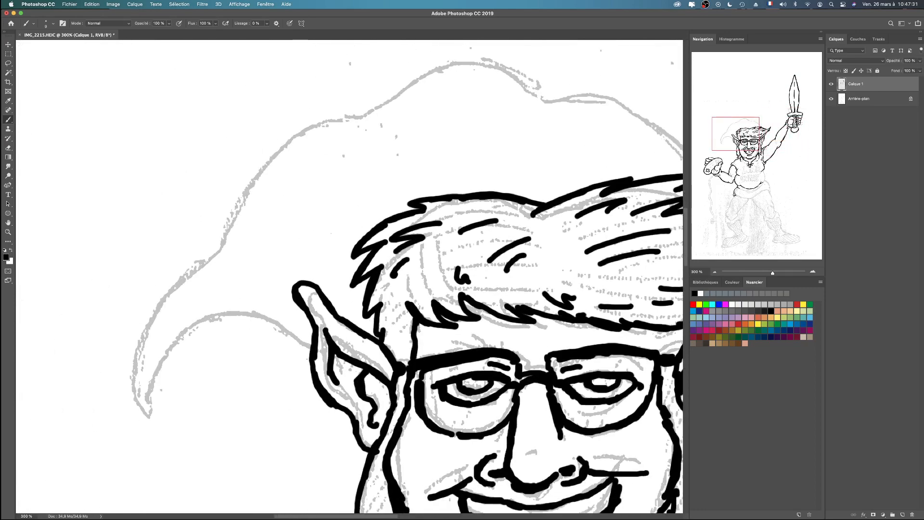
scroll(349, 277, "right", 5)
scroll(349, 277, "left", 2)
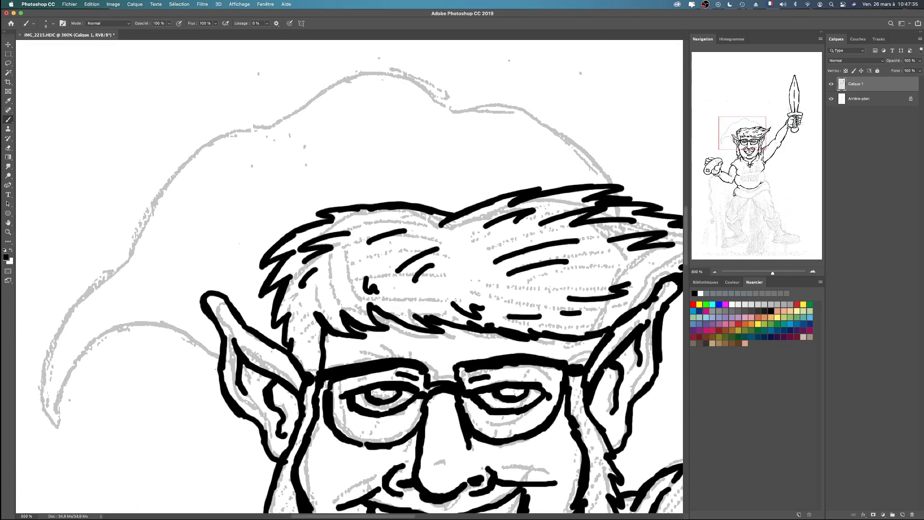
scroll(349, 276, "right", 6)
scroll(349, 277, "left", 9)
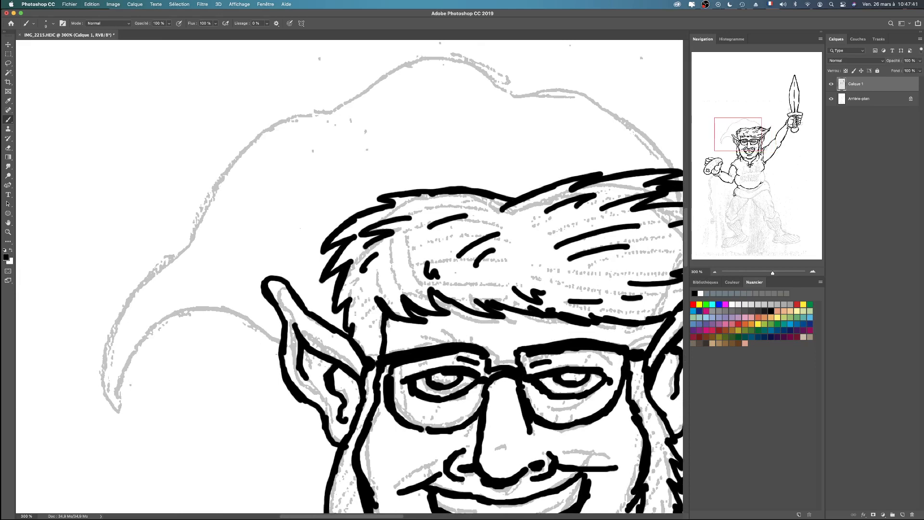
scroll(349, 276, "right", 6)
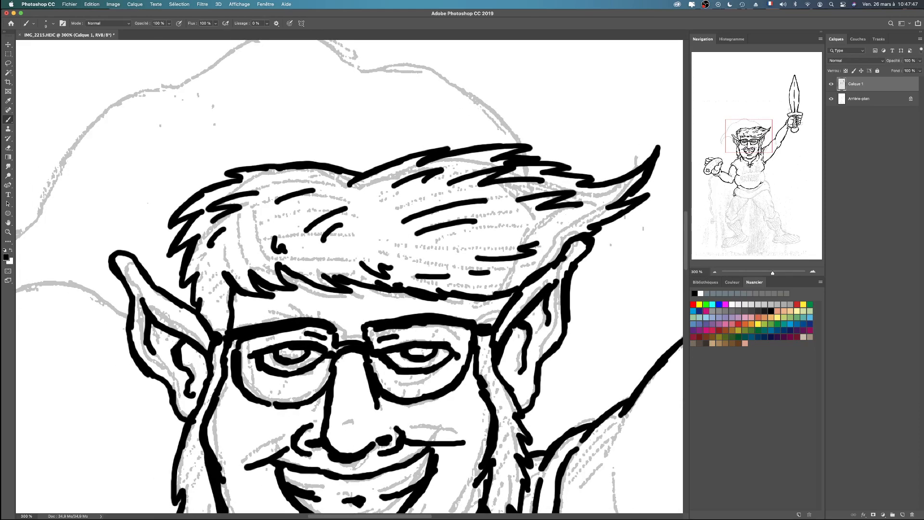
mouse_move(506, 142)
left_mouse_down()
mouse_move(429, 134)
mouse_move(230, 159)
mouse_move(175, 185)
mouse_move(158, 207)
mouse_move(152, 241)
mouse_move(166, 289)
left_mouse_up()
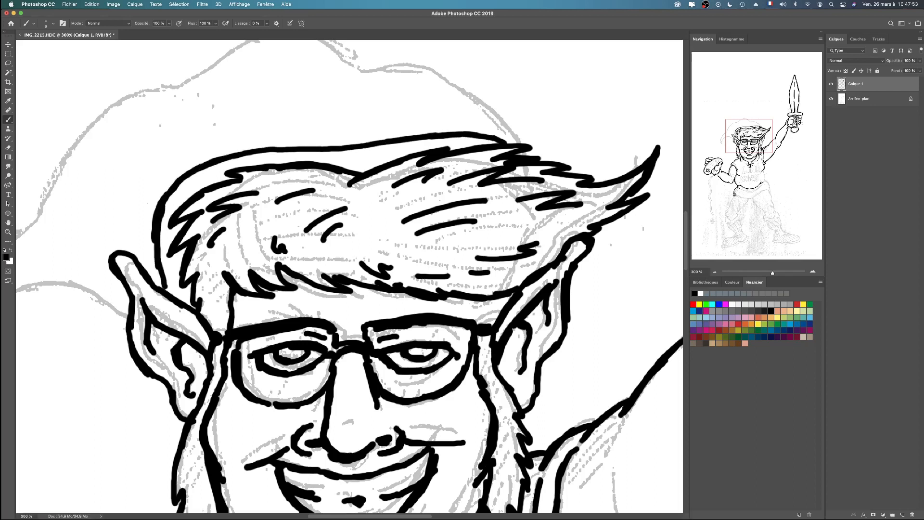
Ink the cap's rounded top contour above the hair, replacing the first attempt and adding a small fold overlap
scroll(350, 276, "up", 5)
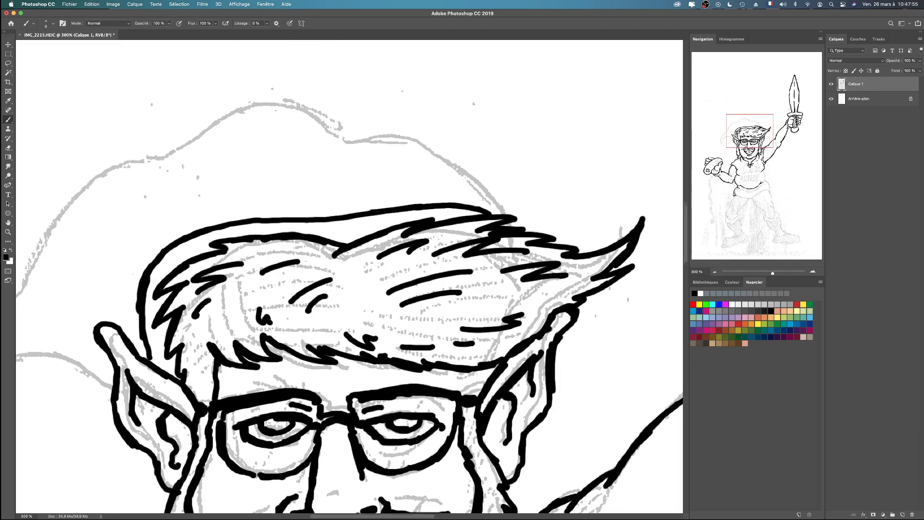
mouse_move(491, 212)
left_mouse_down()
mouse_move(450, 185)
mouse_move(273, 153)
left_mouse_up()
key("super+z")
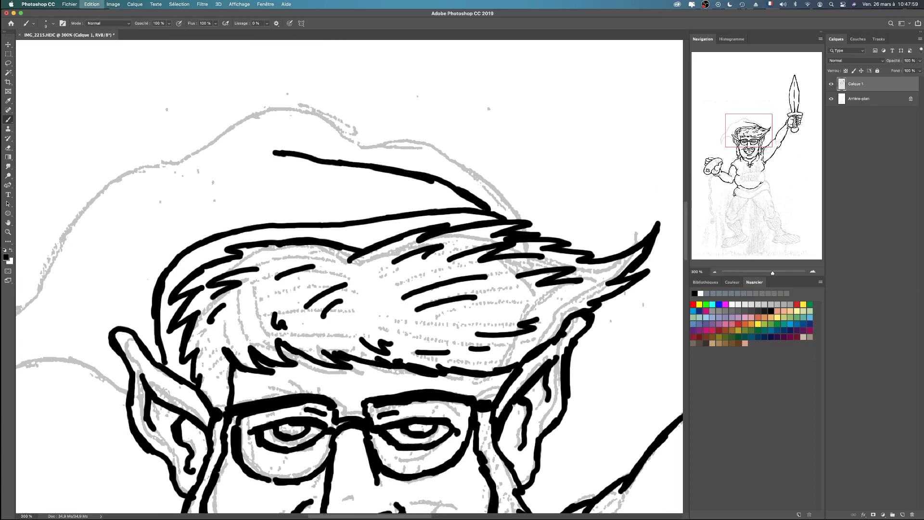
mouse_move(485, 208)
left_mouse_down()
mouse_move(447, 171)
mouse_move(295, 158)
mouse_move(257, 134)
mouse_move(176, 150)
mouse_move(85, 222)
left_mouse_up()
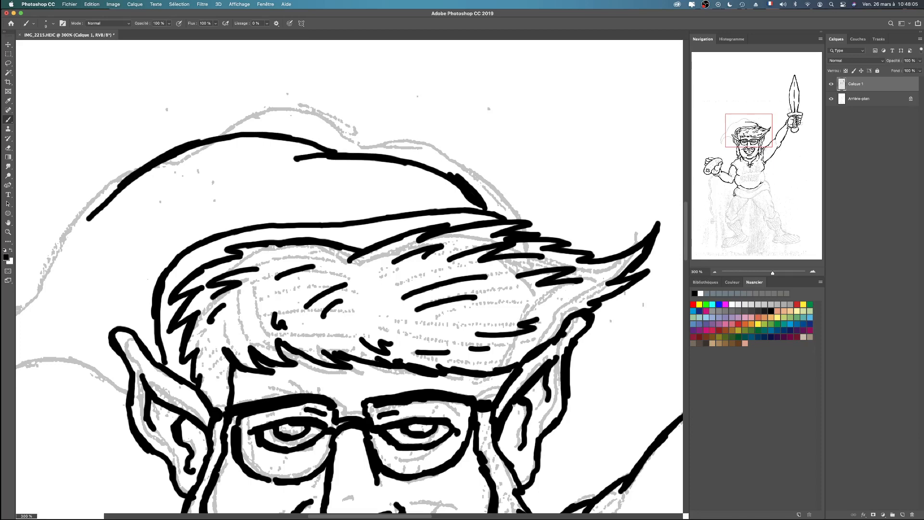
Continue the cap's outer contour down the left side of the head and shape its hanging pointed tip
scroll(350, 277, "left", 10)
scroll(349, 277, "down", 4)
scroll(349, 277, "up", 2)
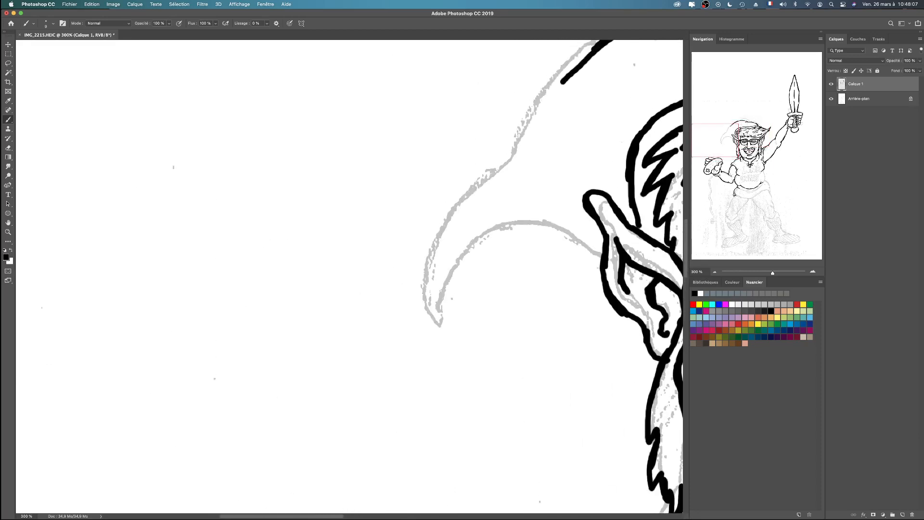
mouse_move(561, 72)
left_mouse_down()
mouse_move(443, 195)
mouse_move(415, 262)
mouse_move(435, 346)
left_mouse_up()
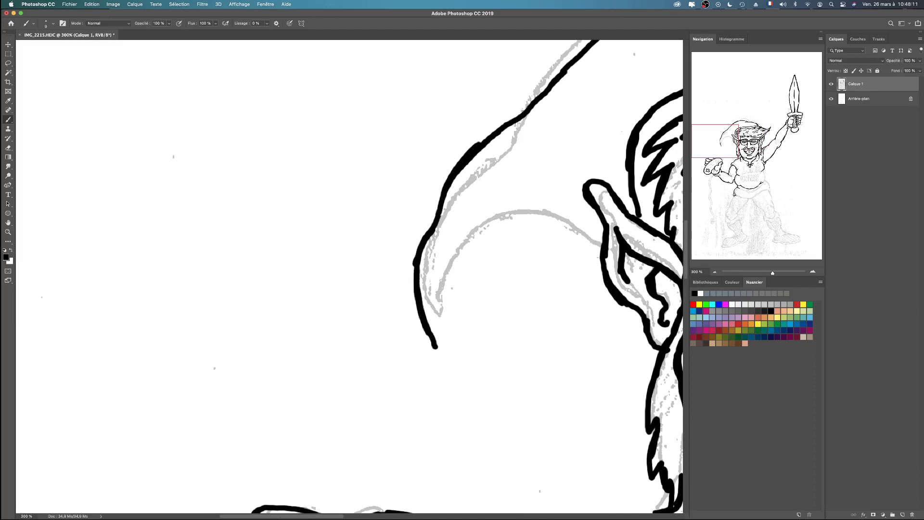
scroll(350, 276, "down", 8)
scroll(350, 277, "right", 8)
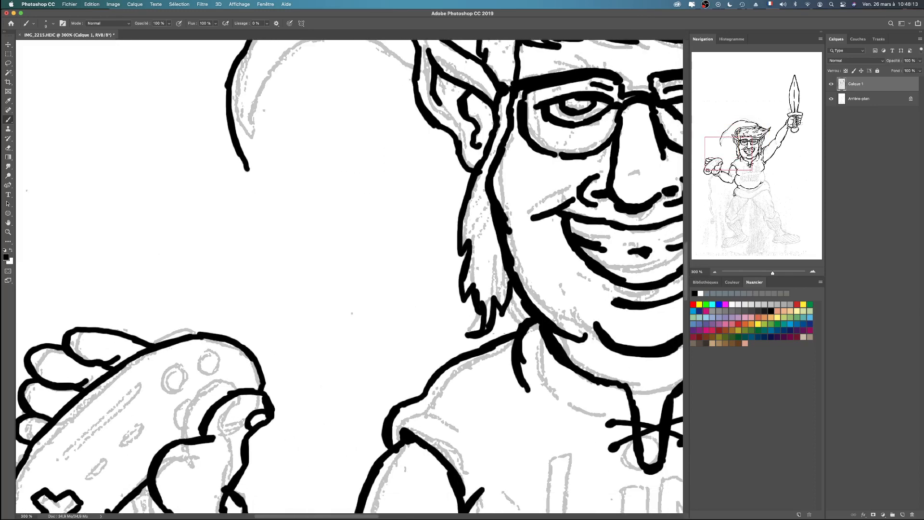
mouse_move(247, 169)
left_mouse_down()
mouse_move(257, 238)
mouse_move(244, 272)
mouse_move(225, 285)
mouse_move(259, 283)
mouse_move(297, 257)
mouse_move(317, 213)
left_mouse_up()
Ink the inner contour of the hanging cap up to the ear and add crease lines at its bend and outer edge
scroll(349, 278, "up", 5)
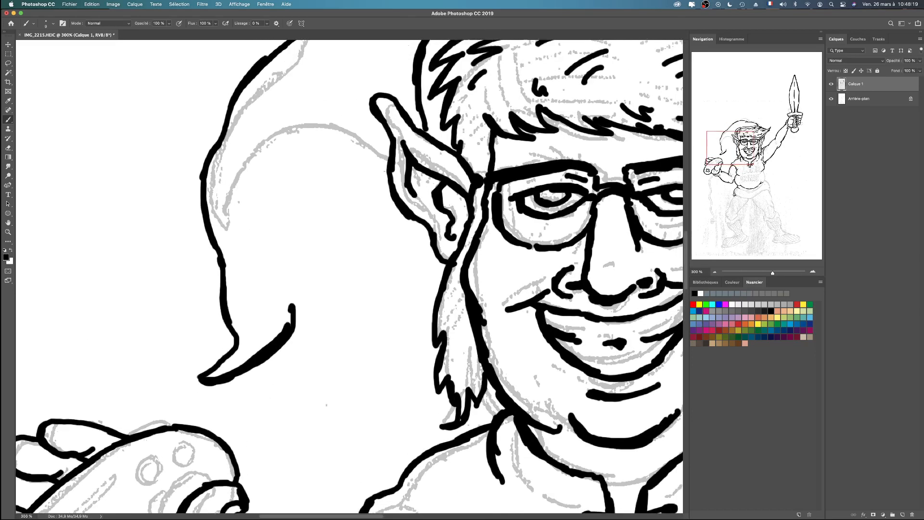
mouse_move(278, 335)
left_mouse_down()
mouse_move(272, 259)
mouse_move(293, 195)
mouse_move(331, 188)
mouse_move(385, 198)
left_mouse_up()
mouse_move(273, 208)
left_mouse_down()
mouse_move(263, 236)
mouse_move(243, 250)
left_mouse_up()
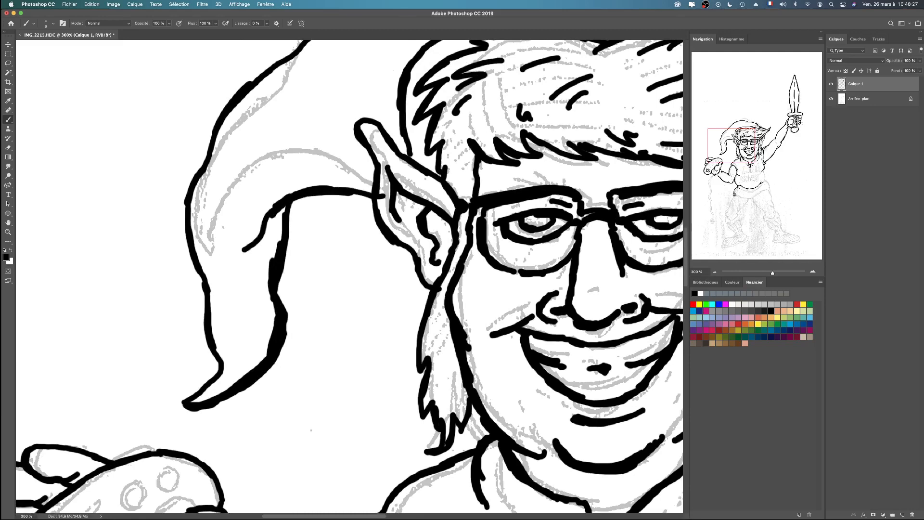
scroll(350, 279, "up", 5)
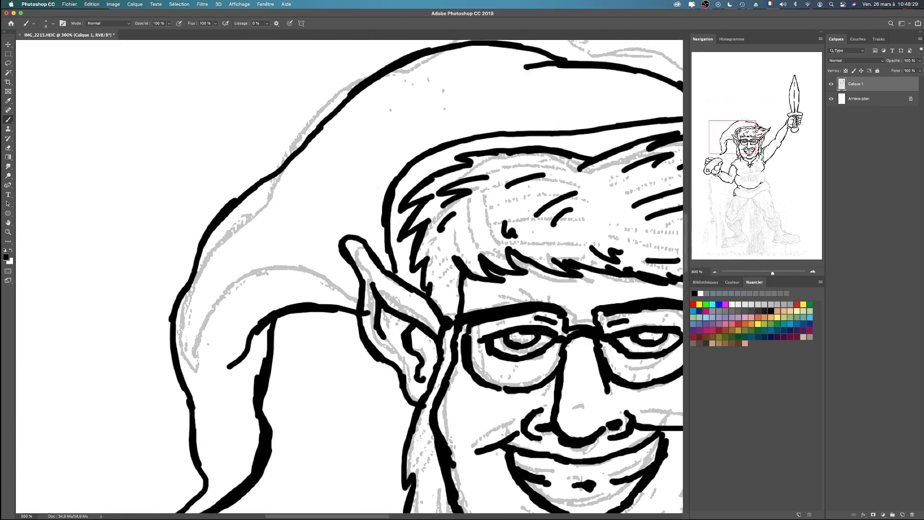
left_click_drag(280, 166, 349, 139)
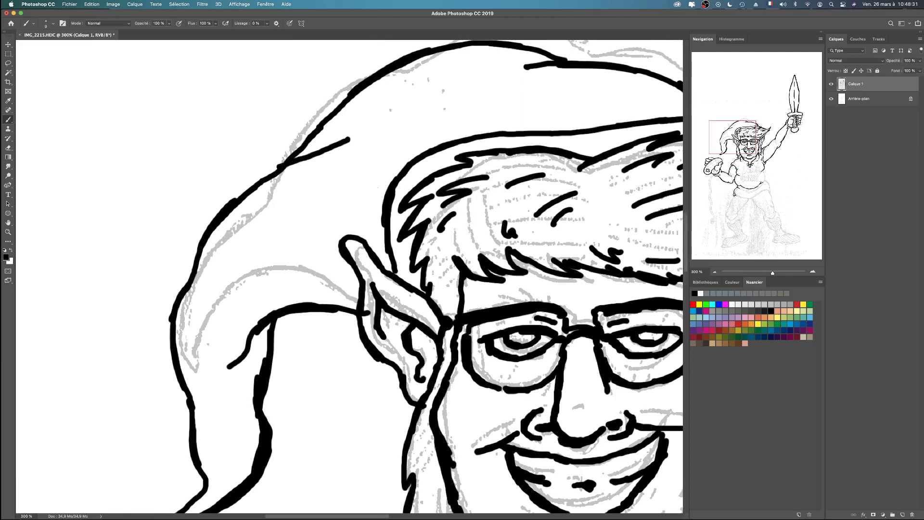
Add short black cheek lines beneath the glasses and a small dash along the side of the nose
scroll(349, 277, "right", 10)
scroll(349, 276, "down", 5)
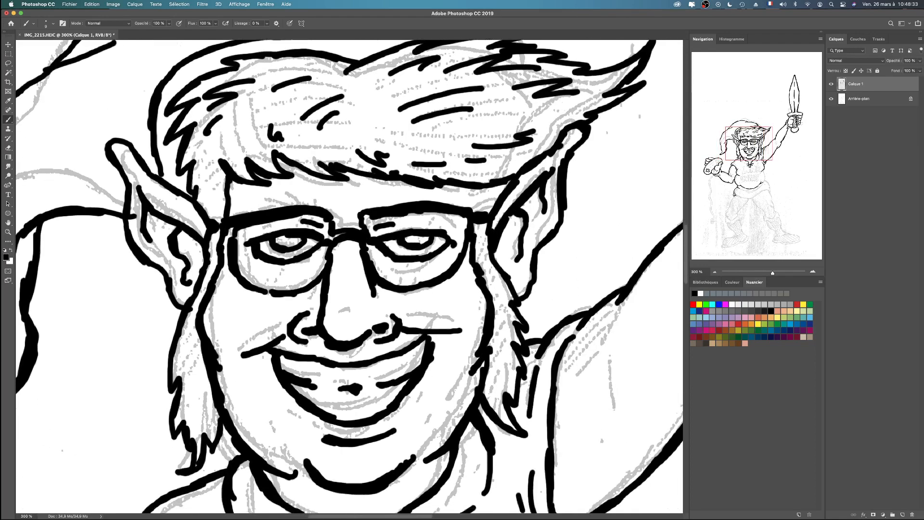
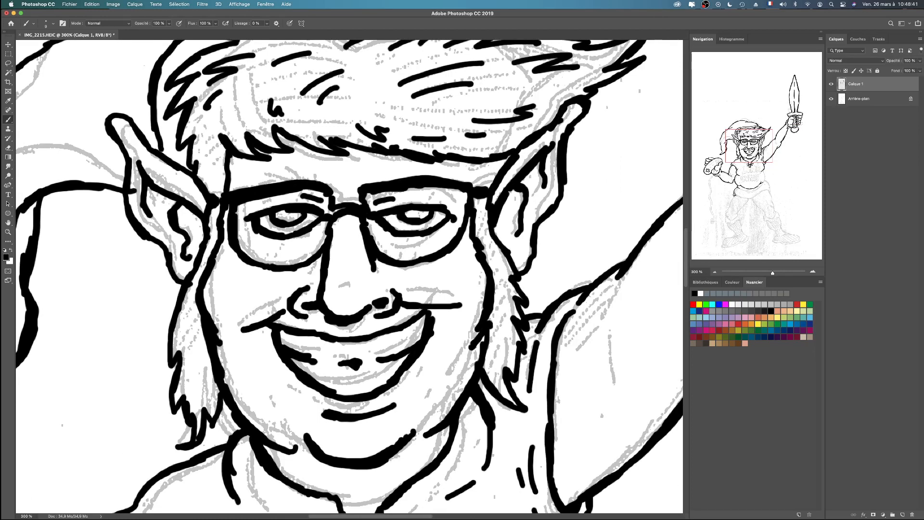
left_click_drag(391, 268, 463, 252)
left_click_drag(226, 266, 242, 259)
key("super+z")
left_click_drag(374, 279, 379, 289)
Ink the right contour of the belly from the lower shirt fold up to the chest fold, redrawing the upper stroke
scroll(350, 278, "down", 5)
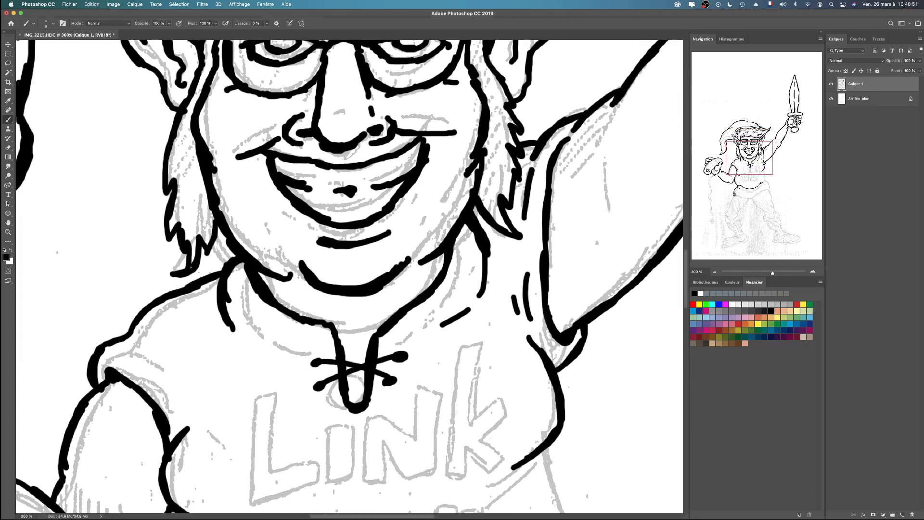
scroll(350, 279, "left", 3)
scroll(350, 278, "left", 2)
scroll(350, 278, "down", 5)
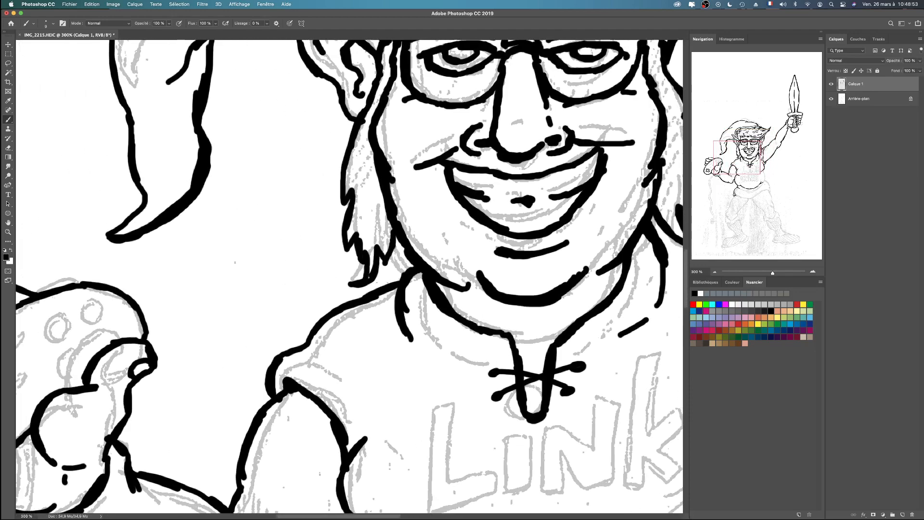
scroll(349, 278, "down", 3)
scroll(349, 278, "right", 5)
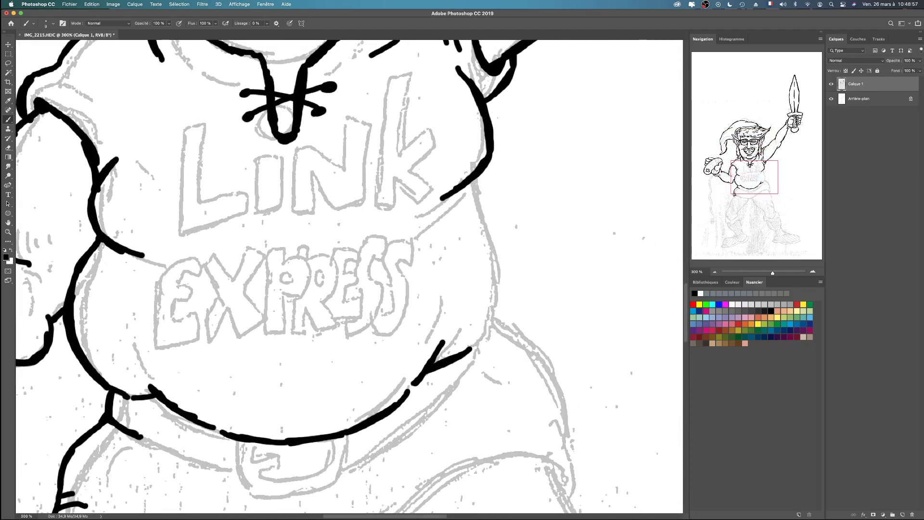
mouse_move(471, 348)
left_mouse_down()
mouse_move(500, 314)
mouse_move(505, 291)
left_mouse_up()
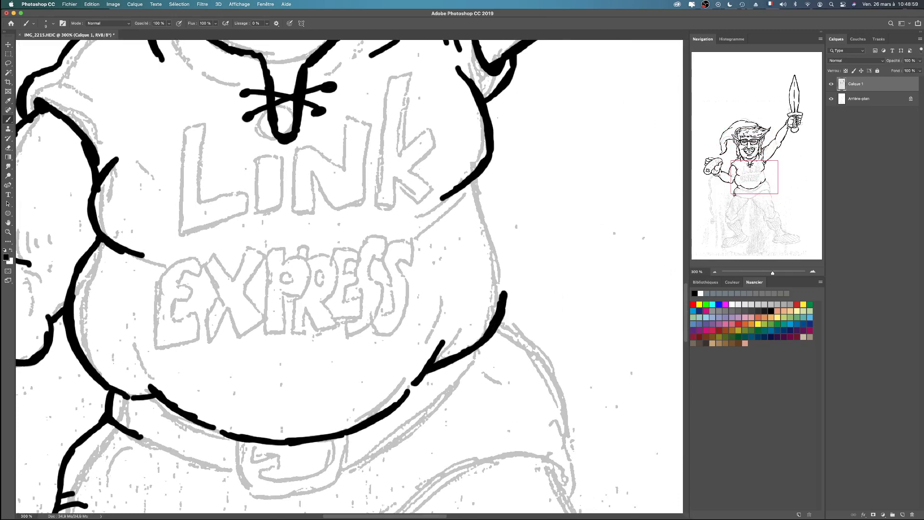
mouse_move(469, 181)
left_mouse_down()
mouse_move(501, 231)
mouse_move(504, 296)
left_mouse_up()
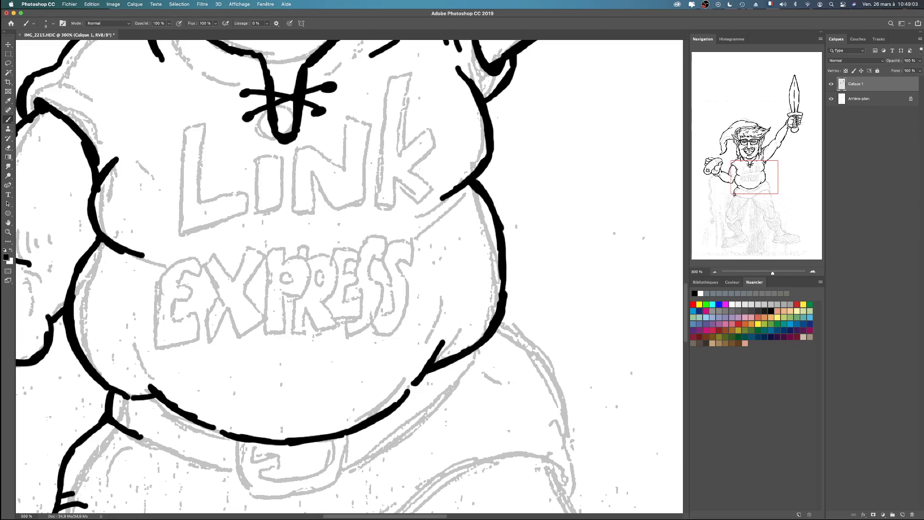
key("ctrl+z")
mouse_move(476, 181)
left_mouse_down()
mouse_move(504, 246)
mouse_move(507, 293)
left_mouse_up()
Ink the belt's lower edge around the waist and the buckle with its inner frame and prong
scroll(349, 278, "down", 8)
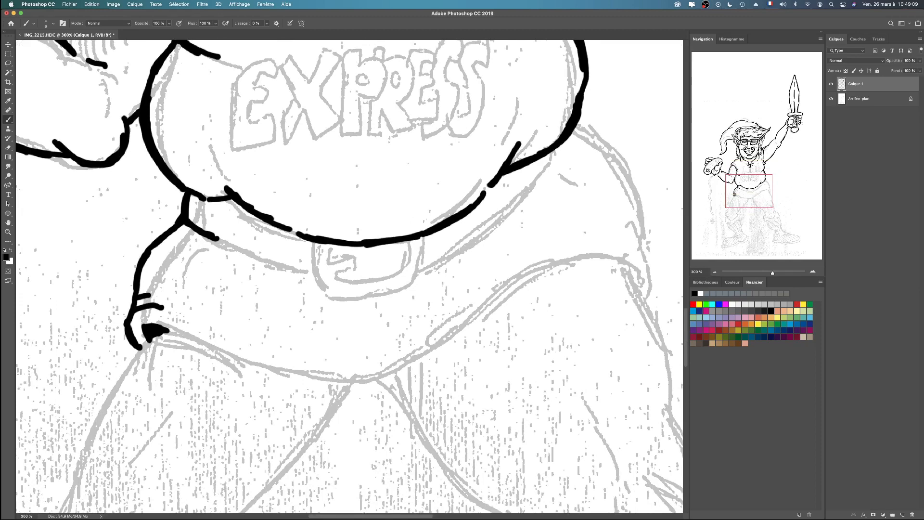
mouse_move(212, 236)
left_mouse_down()
mouse_move(307, 261)
mouse_move(322, 288)
mouse_move(363, 295)
mouse_move(406, 290)
mouse_move(435, 244)
mouse_move(439, 262)
left_mouse_up()
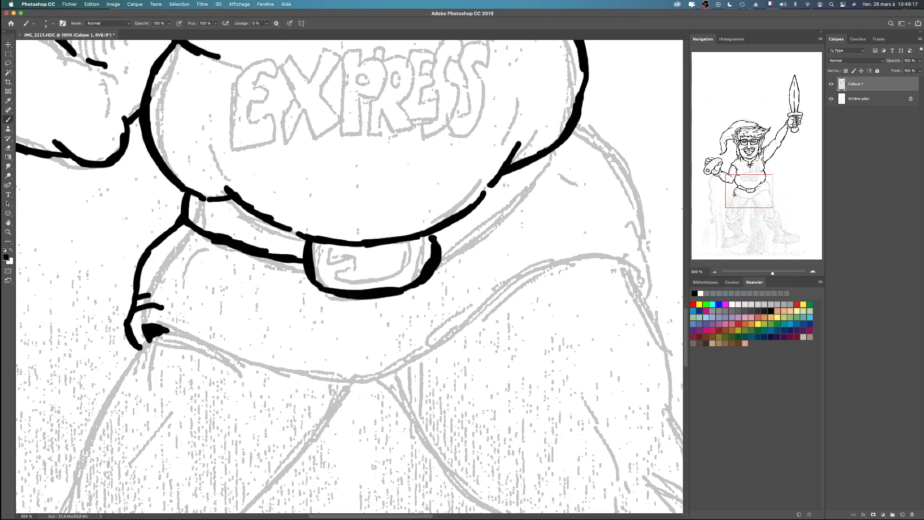
mouse_move(329, 245)
left_mouse_down()
mouse_move(323, 260)
mouse_move(344, 260)
mouse_move(326, 273)
mouse_move(403, 270)
mouse_move(420, 240)
mouse_move(439, 243)
mouse_move(510, 215)
mouse_move(573, 135)
left_mouse_up()
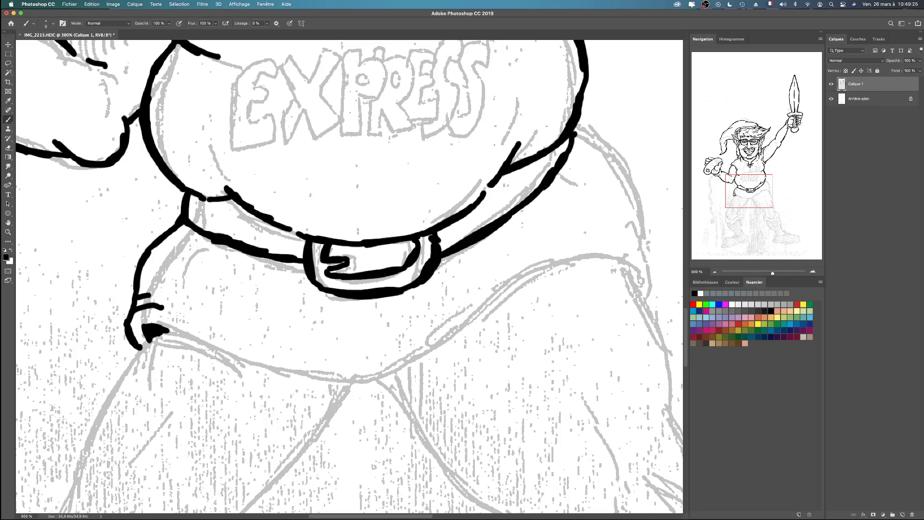
scroll(350, 278, "down", 5)
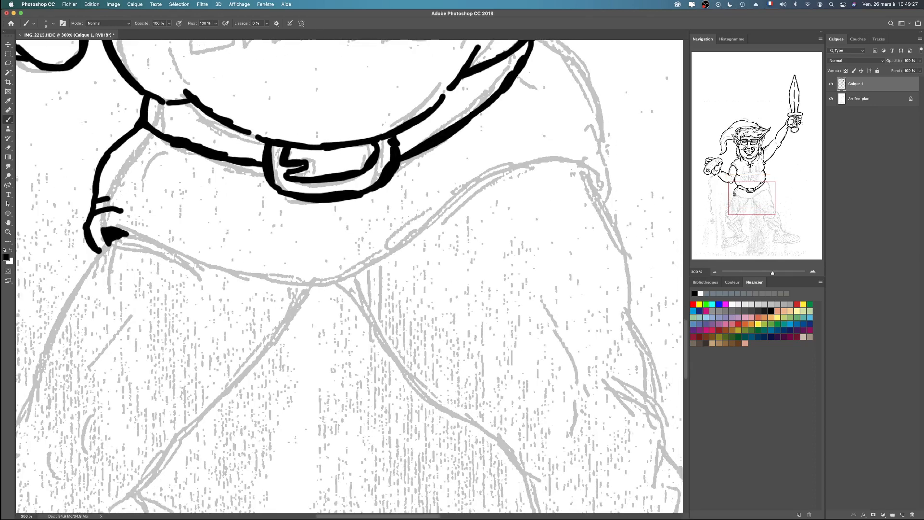
Ink the tunic skirt's lower hem across both thighs, plus its folded right corner and the right side up to the belt
left_click_drag(111, 231, 325, 267)
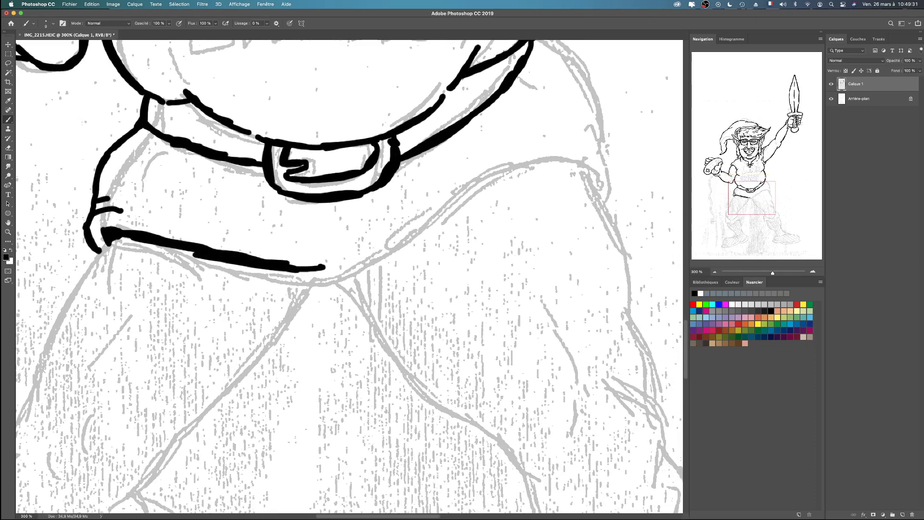
mouse_move(288, 268)
left_mouse_down()
mouse_move(351, 266)
mouse_move(511, 181)
mouse_move(568, 158)
mouse_move(590, 178)
mouse_move(578, 161)
mouse_move(593, 159)
mouse_move(595, 176)
mouse_move(608, 157)
left_mouse_up()
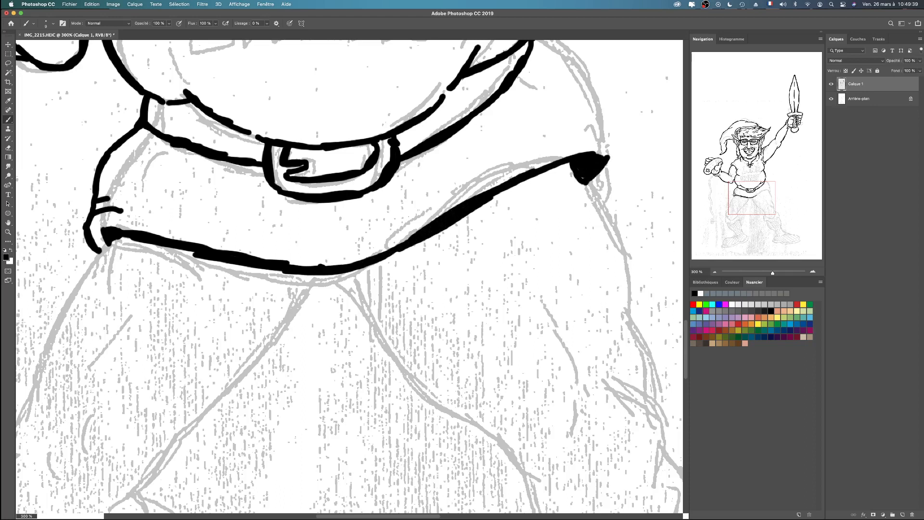
scroll(350, 276, "right", 7)
scroll(349, 276, "up", 4)
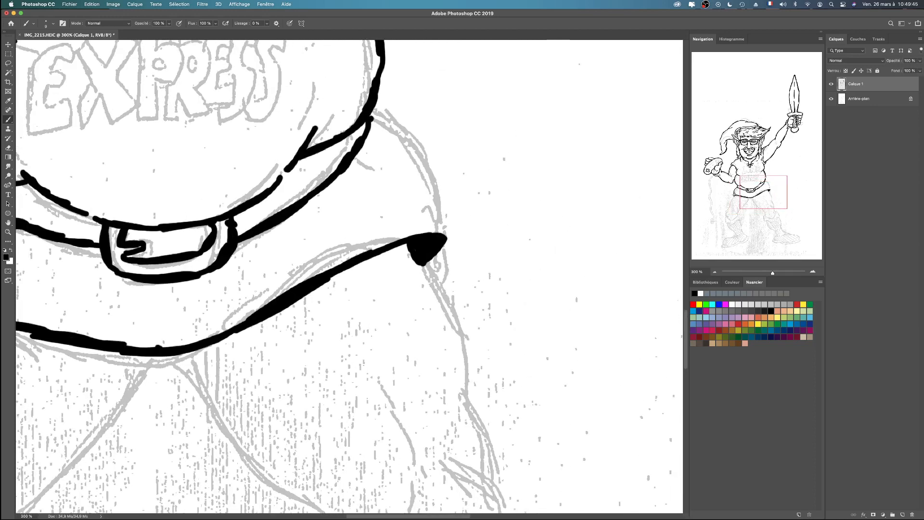
scroll(349, 277, "right", 5)
scroll(350, 276, "up", 2)
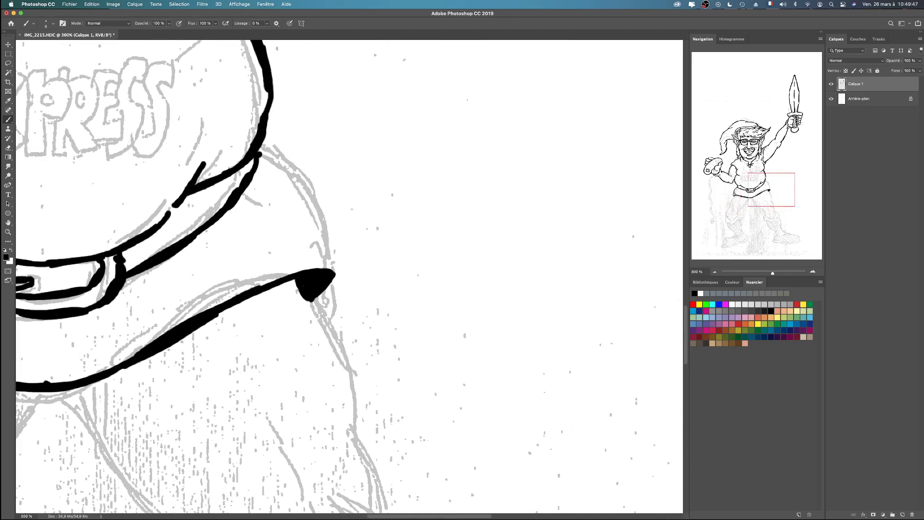
mouse_move(322, 314)
left_mouse_down()
mouse_move(348, 275)
mouse_move(336, 240)
mouse_move(302, 232)
left_mouse_up()
scroll(349, 277, "up", 2)
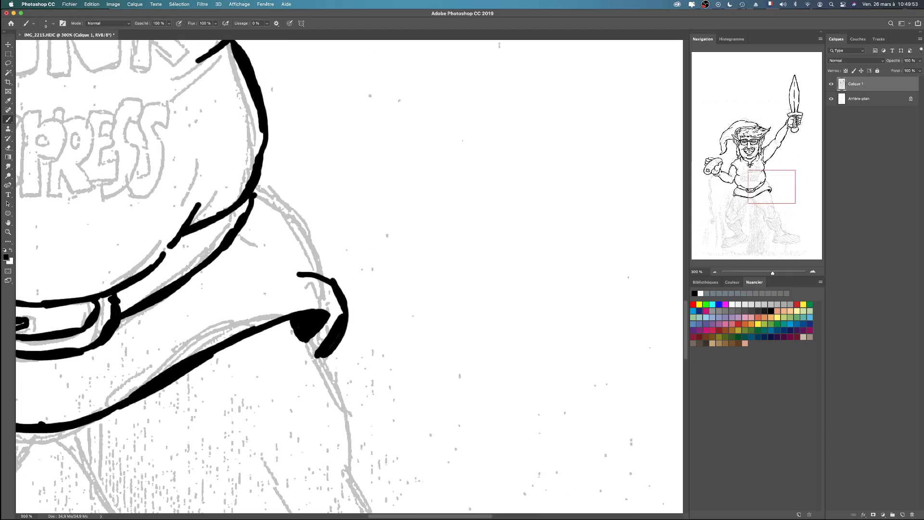
mouse_move(255, 189)
left_mouse_down()
mouse_move(300, 221)
mouse_move(328, 281)
left_mouse_up()
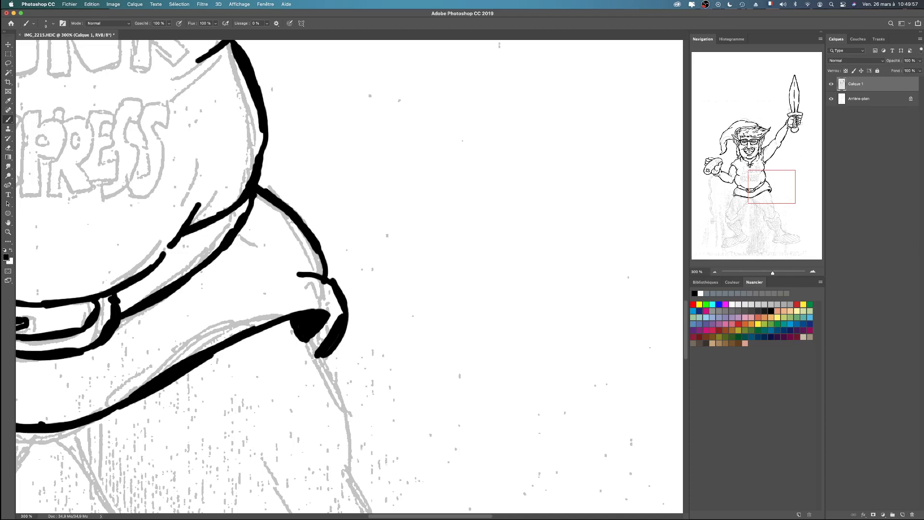
Add short black fold lines across the shirt at chest level, crossing the left fold and around the LINK lettering
scroll(349, 277, "down", 5)
scroll(350, 277, "left", 10)
scroll(349, 277, "up", 6)
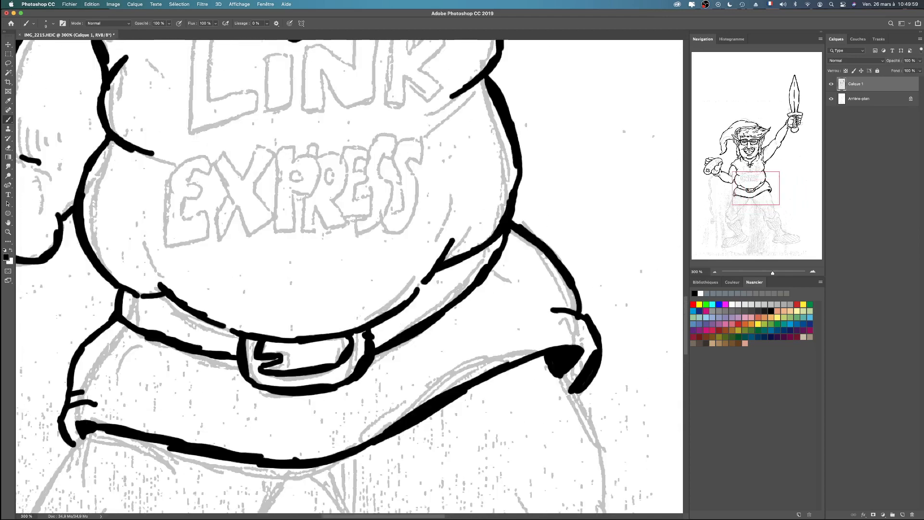
scroll(349, 276, "up", 3)
scroll(349, 276, "left", 3)
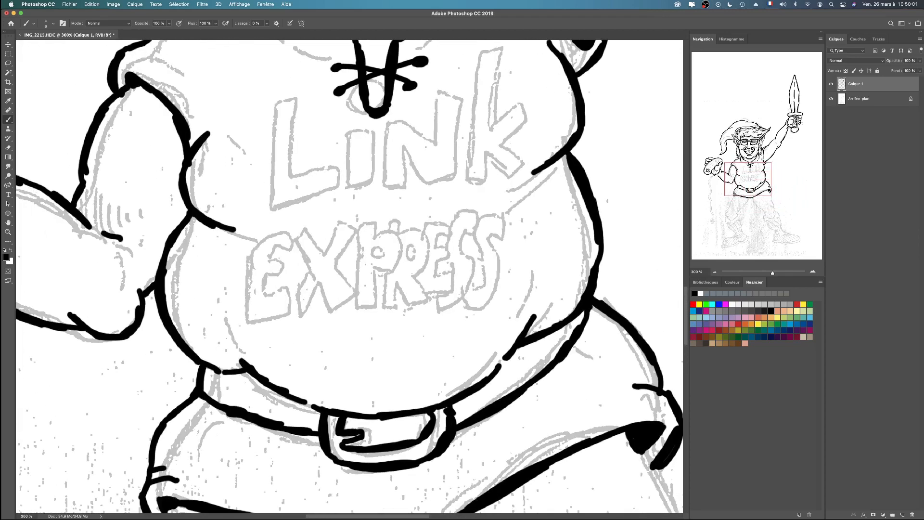
left_click_drag(210, 246, 253, 218)
left_click_drag(347, 184, 409, 179)
left_click_drag(497, 187, 544, 200)
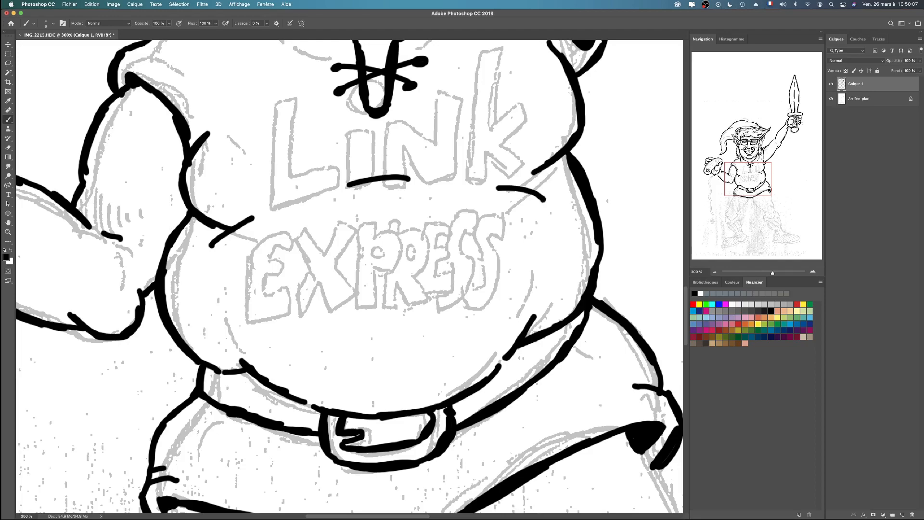
Ink the outer and inner contours of the left thigh from the tunic hem down toward the knee
scroll(349, 276, "down", 15)
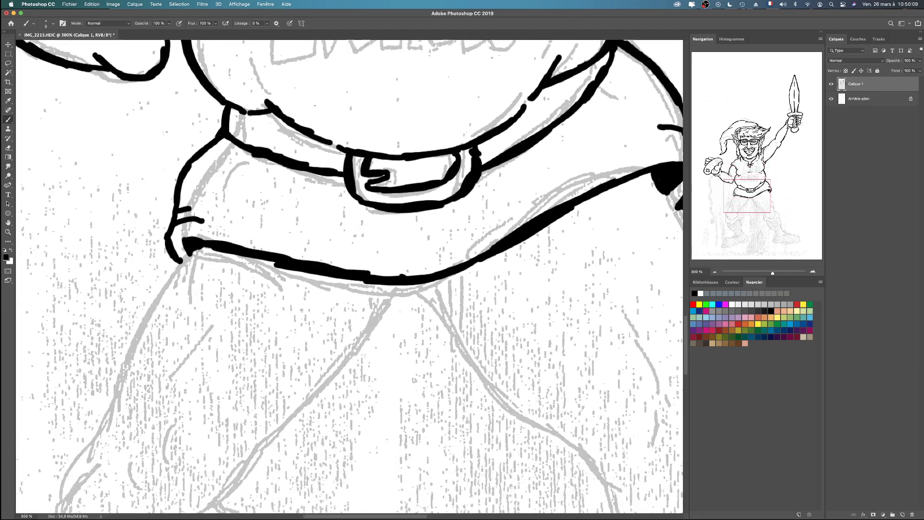
scroll(350, 276, "down", 5)
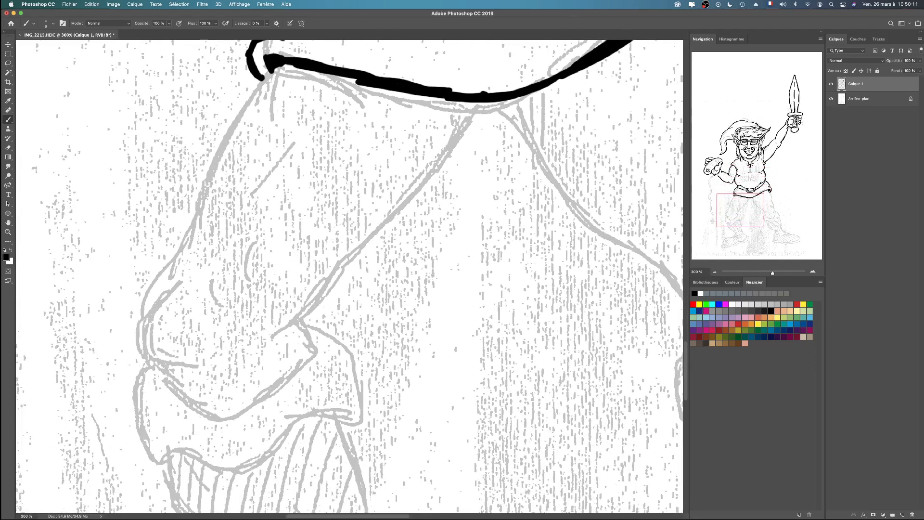
scroll(349, 277, "right", 3)
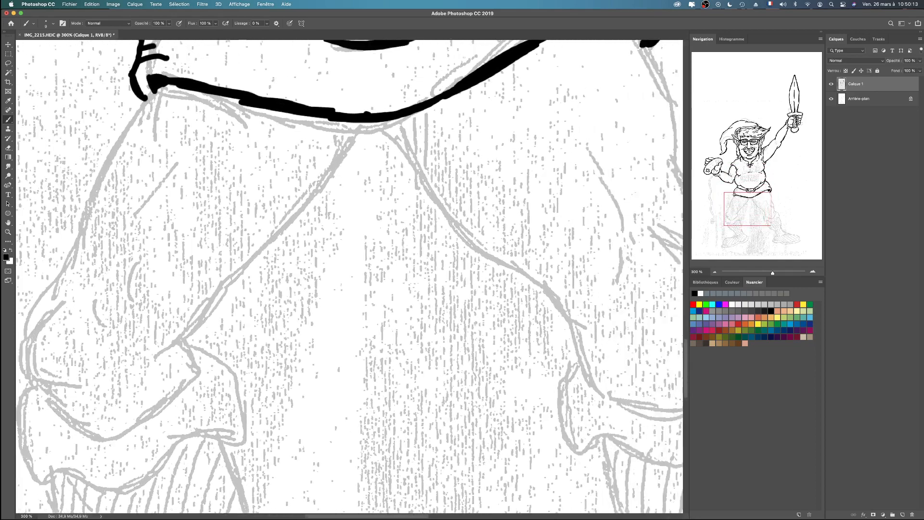
scroll(349, 276, "left", 10)
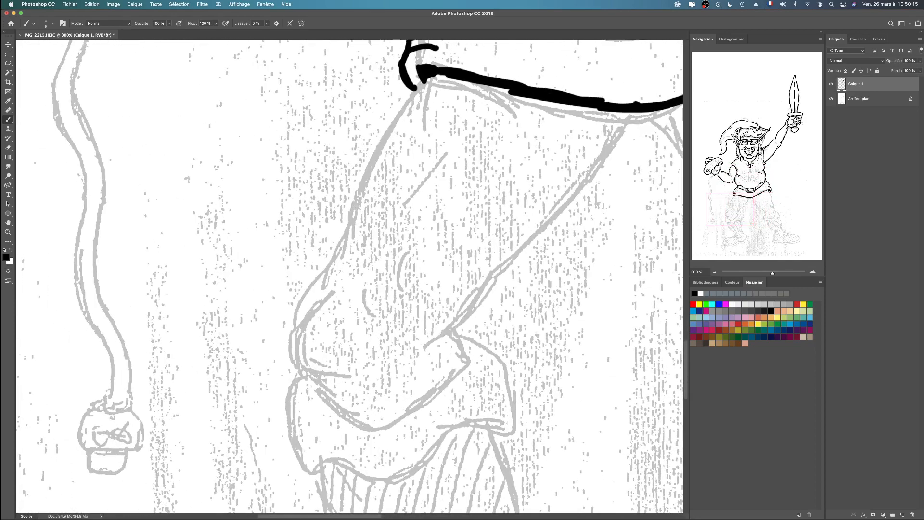
scroll(349, 277, "right", 11)
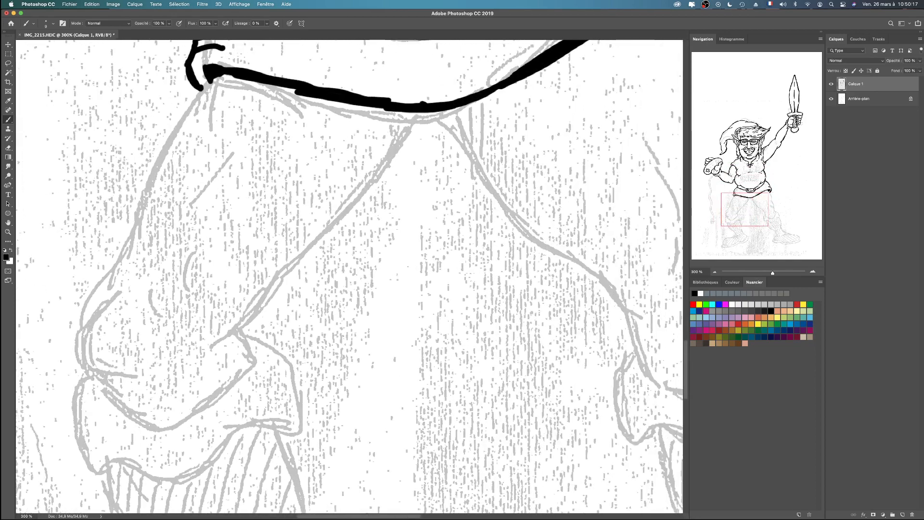
scroll(349, 277, "left", 10)
scroll(349, 276, "up", 4)
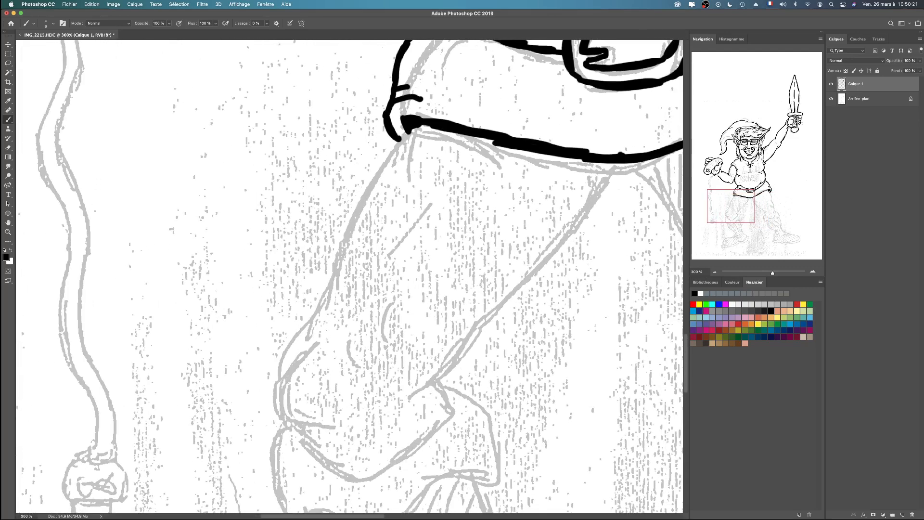
mouse_move(401, 129)
left_mouse_down()
mouse_move(382, 140)
mouse_move(321, 255)
mouse_move(314, 317)
left_mouse_up()
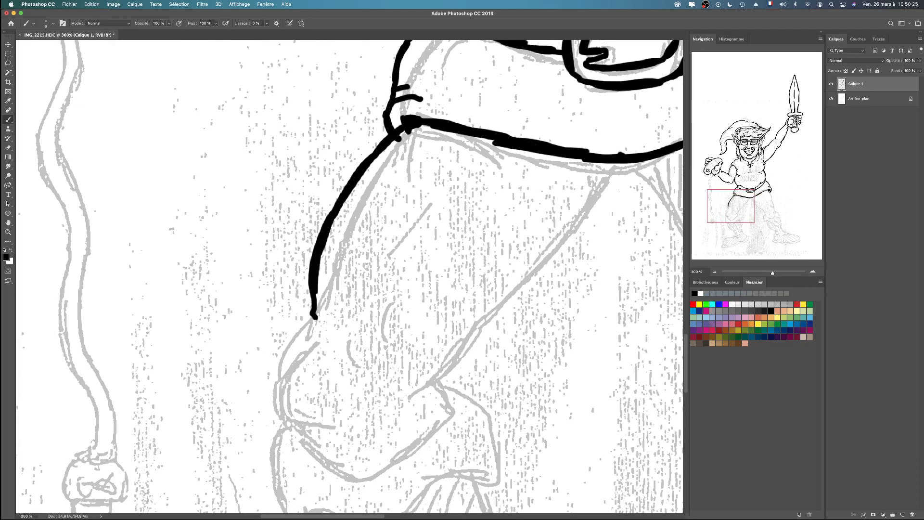
scroll(350, 276, "right", 7)
scroll(350, 276, "down", 3)
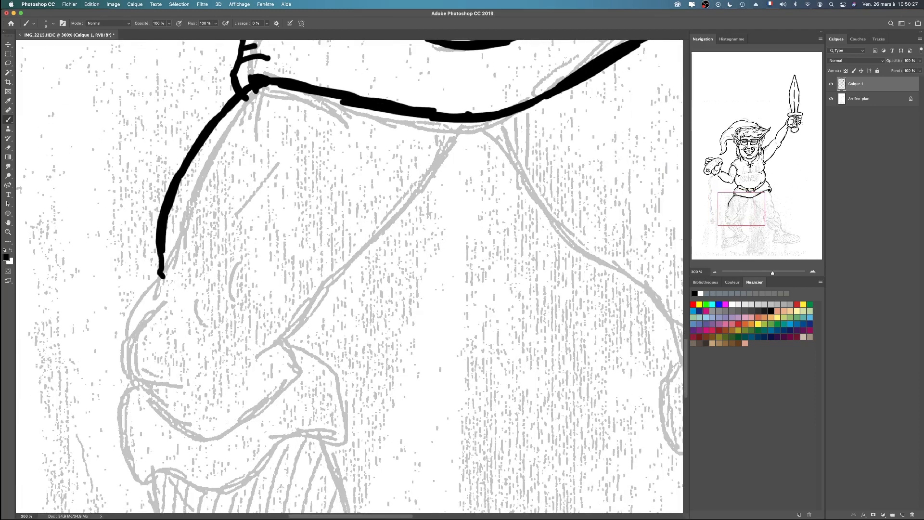
mouse_move(480, 123)
left_mouse_down()
mouse_move(430, 216)
mouse_move(389, 263)
left_mouse_up()
mouse_move(260, 357)
left_mouse_down()
mouse_move(325, 321)
mouse_move(419, 227)
left_mouse_up()
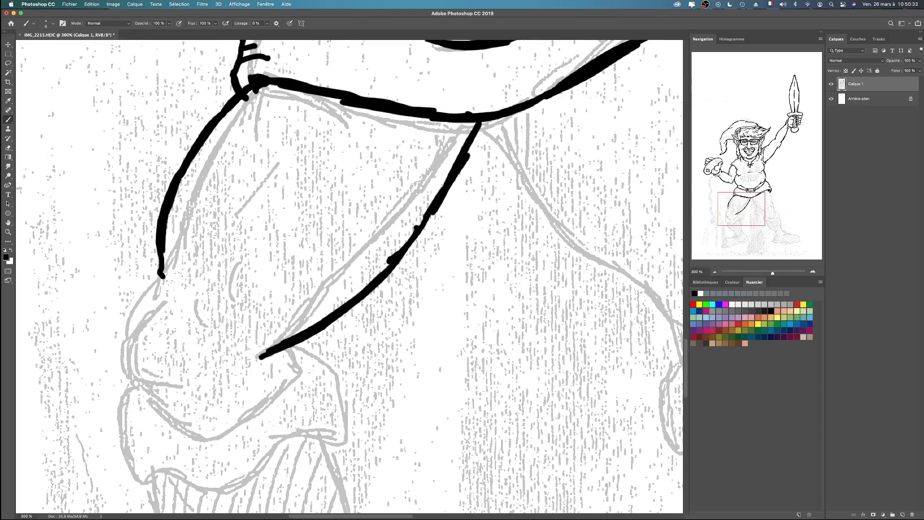
Ink the left knee's rounded outer contour and add crease lines at the knee and along the inner thigh
mouse_move(158, 229)
left_mouse_down()
mouse_move(165, 284)
mouse_move(150, 304)
mouse_move(167, 297)
mouse_move(130, 361)
mouse_move(164, 387)
left_mouse_up()
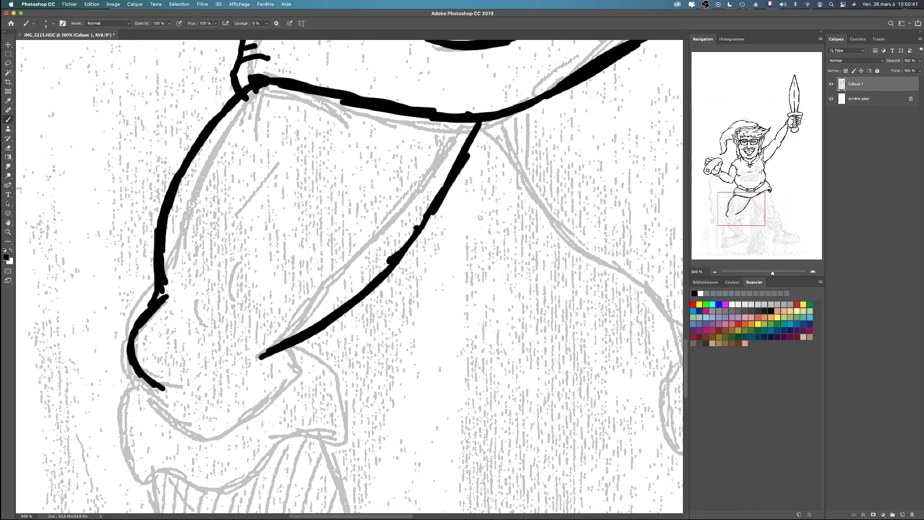
mouse_move(264, 354)
left_mouse_down()
mouse_move(247, 356)
mouse_move(270, 362)
mouse_move(284, 352)
left_mouse_up()
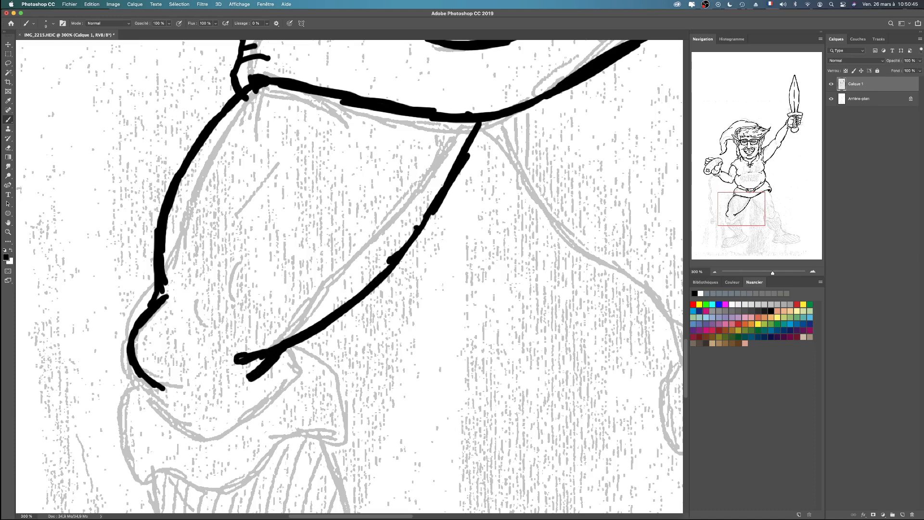
mouse_move(166, 284)
left_mouse_down()
mouse_move(206, 287)
mouse_move(161, 296)
mouse_move(214, 315)
left_mouse_up()
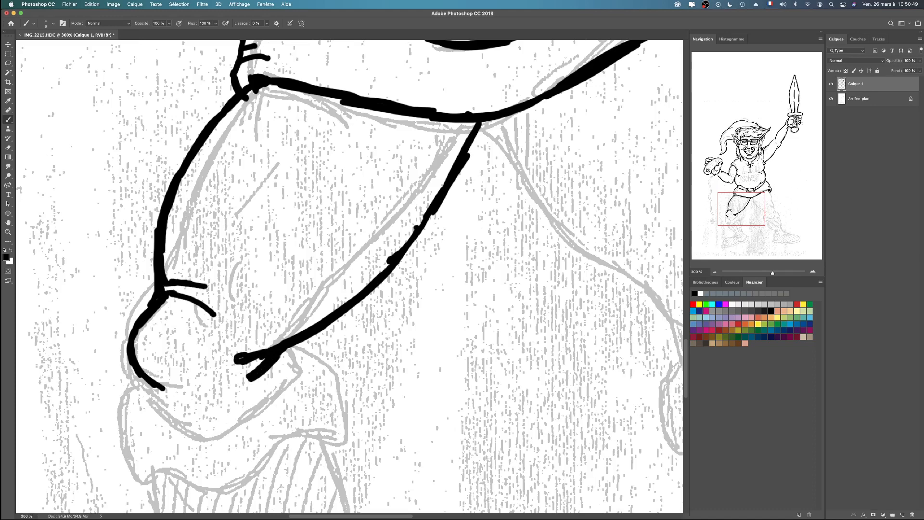
left_click_drag(428, 166, 418, 225)
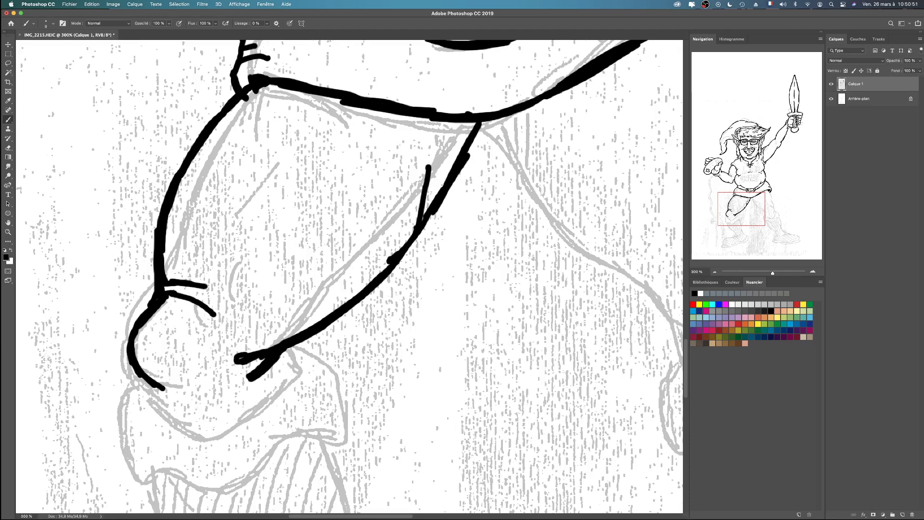
Ink the folded cuff of the left boot below the knee with its upper edge, rounded sides and wavy lower edge
left_click_drag(298, 337, 506, 179)
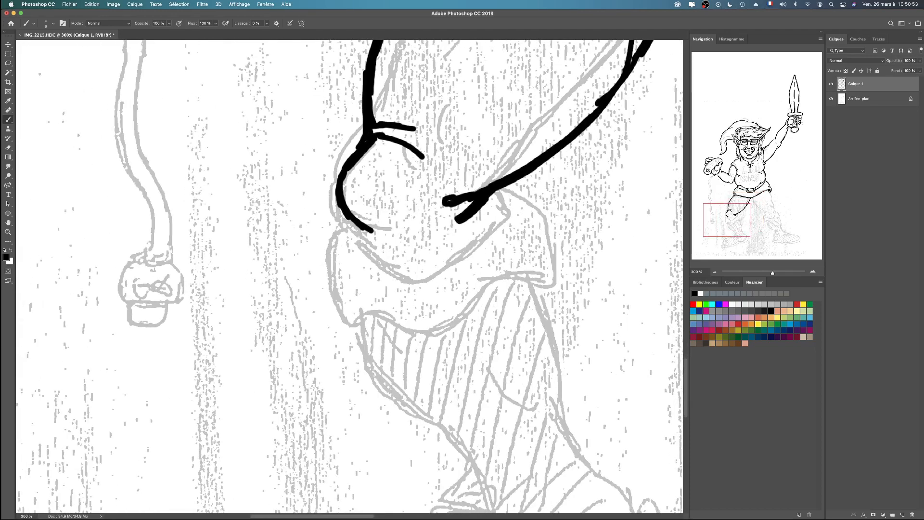
mouse_move(347, 218)
left_mouse_down()
mouse_move(340, 236)
mouse_move(409, 280)
mouse_move(526, 219)
mouse_move(509, 207)
mouse_move(504, 221)
mouse_move(530, 215)
mouse_move(508, 205)
mouse_move(511, 214)
mouse_move(522, 194)
mouse_move(550, 214)
mouse_move(557, 243)
left_mouse_up()
mouse_move(345, 219)
left_mouse_down()
mouse_move(323, 227)
mouse_move(316, 302)
mouse_move(345, 294)
mouse_move(380, 305)
mouse_move(397, 327)
mouse_move(450, 330)
mouse_move(486, 268)
mouse_move(552, 270)
mouse_move(559, 226)
left_mouse_up()
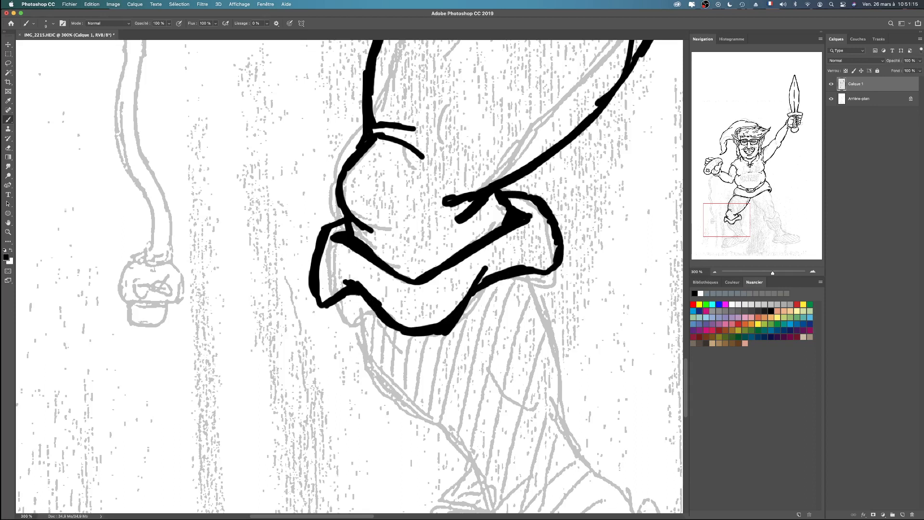
Ink both sides of the left boot's shaft from the cuff down to the instep and the heel
left_click_drag(462, 337, 259, 195)
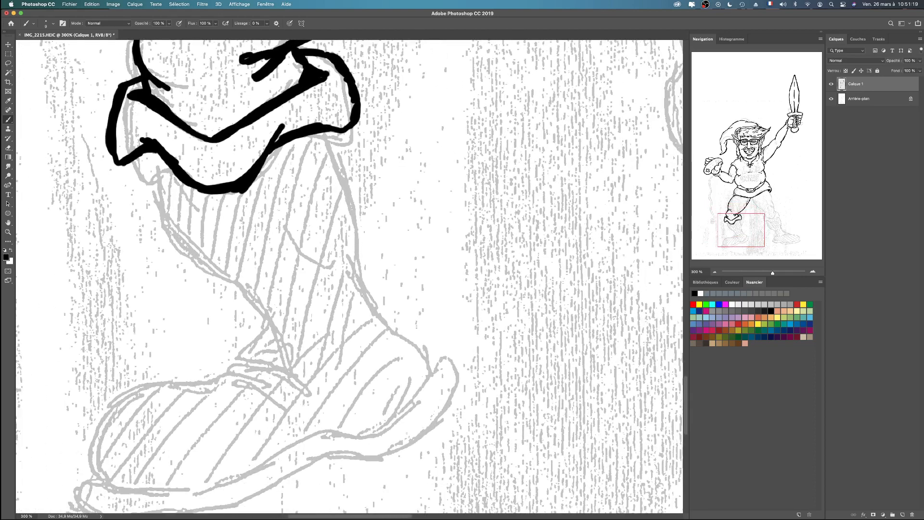
mouse_move(147, 153)
left_mouse_down()
mouse_move(188, 248)
mouse_move(236, 301)
mouse_move(268, 318)
left_mouse_up()
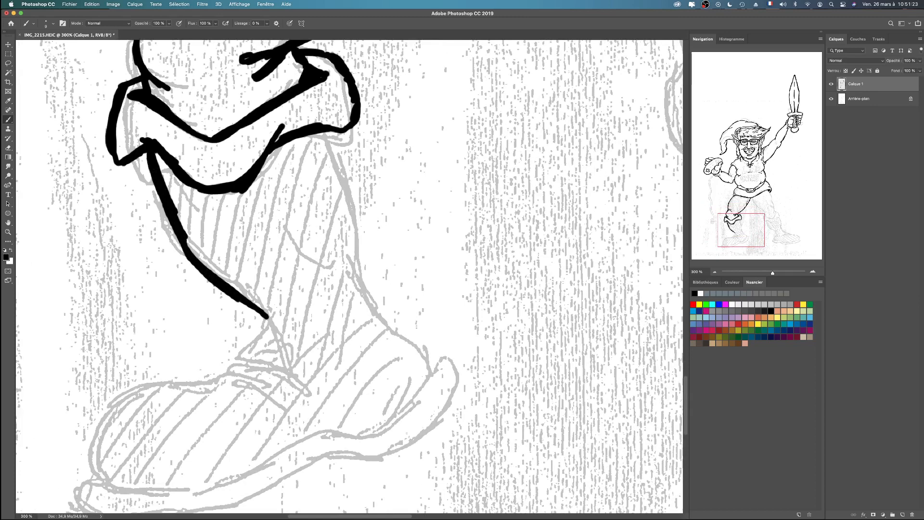
mouse_move(240, 279)
left_mouse_down()
mouse_move(284, 349)
mouse_move(278, 378)
left_mouse_up()
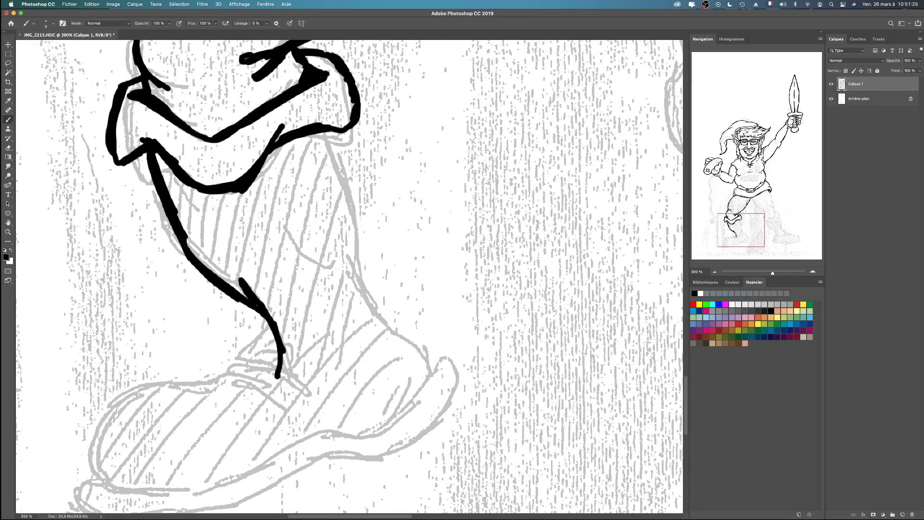
mouse_move(327, 133)
left_mouse_down()
mouse_move(355, 192)
mouse_move(370, 304)
mouse_move(437, 365)
left_mouse_up()
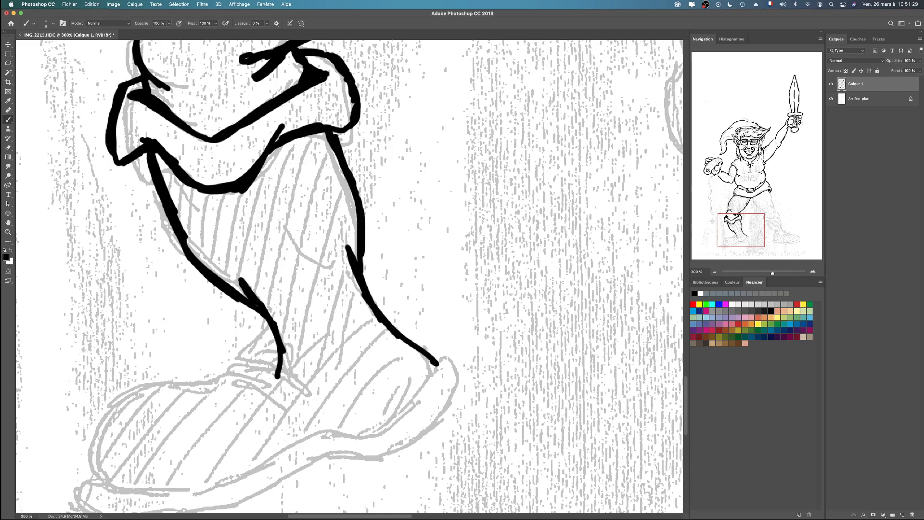
Ink two crease lines at the left boot's ankle and the top contour of the foot down around the toe
scroll(349, 276, "down", 5)
scroll(350, 276, "left", 5)
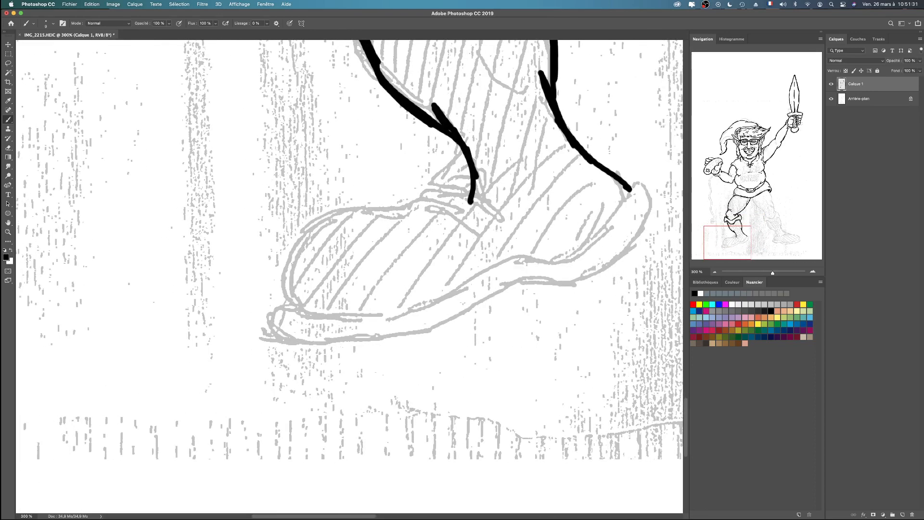
mouse_move(476, 183)
left_mouse_down()
mouse_move(520, 226)
mouse_move(460, 202)
mouse_move(467, 218)
mouse_move(497, 234)
mouse_move(503, 253)
left_mouse_up()
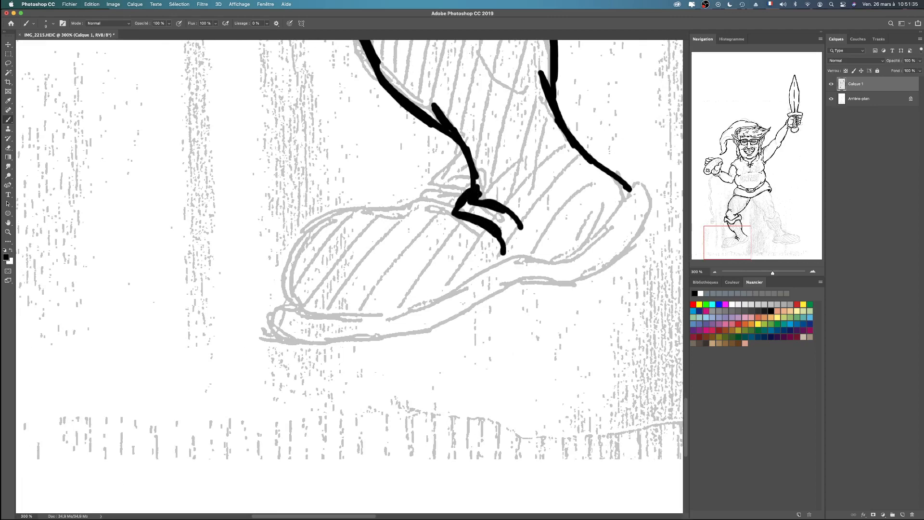
scroll(349, 249, "left", 5)
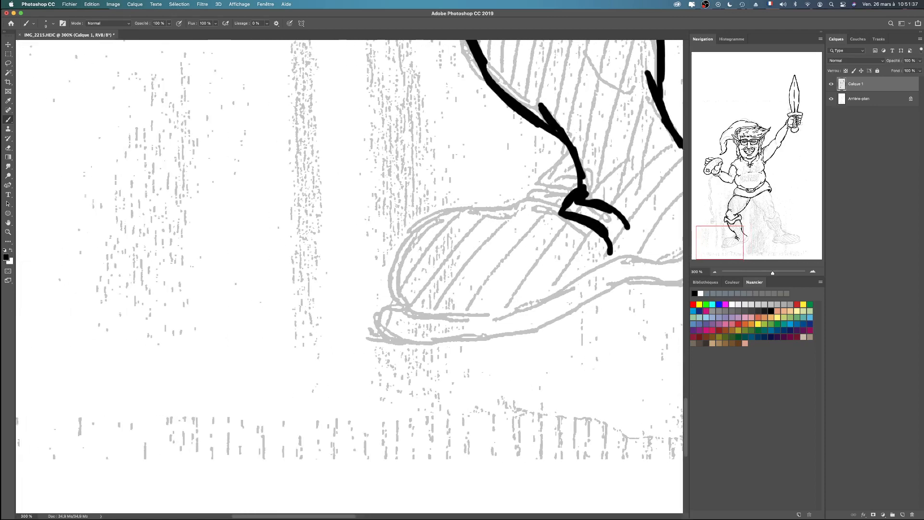
mouse_move(571, 207)
left_mouse_down()
mouse_move(506, 248)
mouse_move(445, 262)
mouse_move(423, 308)
mouse_move(426, 334)
mouse_move(446, 351)
left_mouse_up()
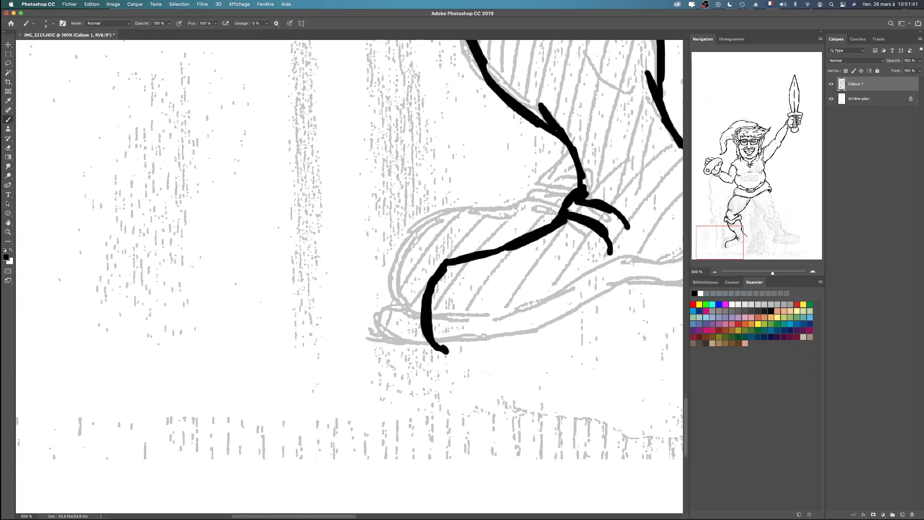
Ink the left boot's sole from the toe along the underside to the heel and join it to the back contour
scroll(350, 249, "right", 15)
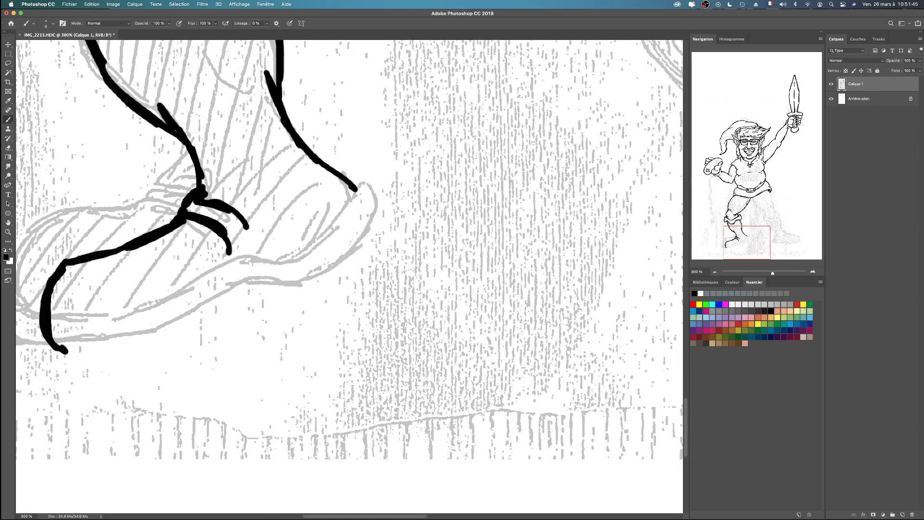
mouse_move(68, 360)
left_mouse_down()
mouse_move(46, 384)
mouse_move(82, 391)
mouse_move(214, 370)
mouse_move(285, 325)
mouse_move(320, 326)
mouse_move(380, 297)
mouse_move(421, 236)
mouse_move(410, 219)
mouse_move(397, 225)
mouse_move(385, 201)
mouse_move(328, 178)
left_mouse_up()
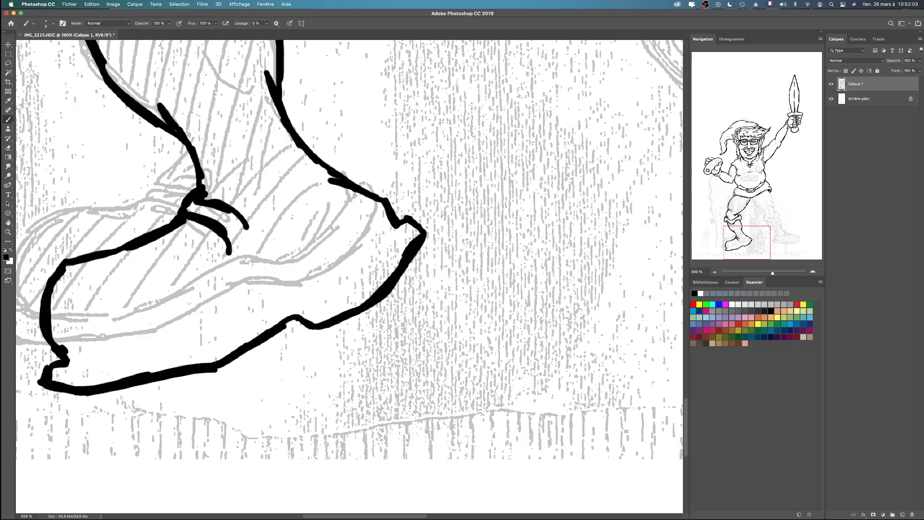
Undo the latest sole and heel strokes of the left boot, keeping only the short sole edge at the toe
key("super+z")
key("super+z")
key("super+z")
key("super+z")
key("super+z")
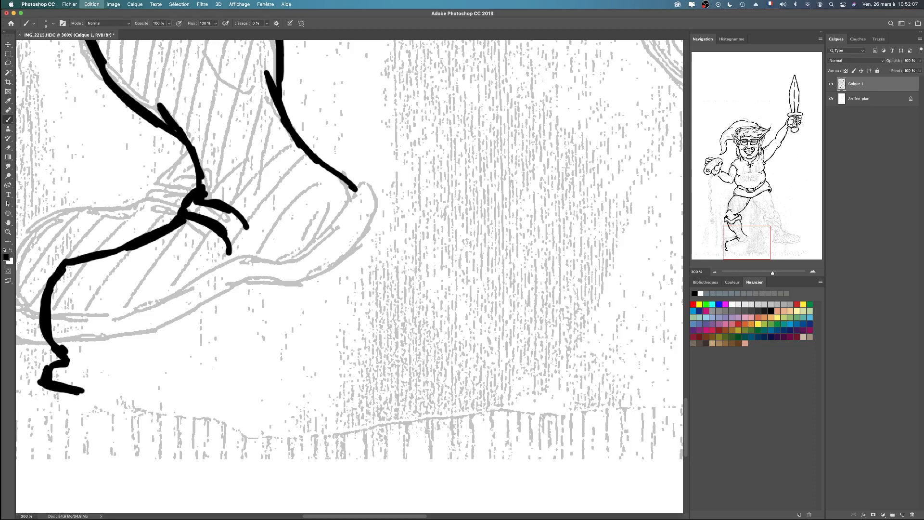
Undo the short sole edge at the left boot's toe and ink the full sole, its heel joint and its upper seam line
key("super+z")
mouse_move(57, 351)
left_mouse_down()
mouse_move(66, 357)
mouse_move(47, 371)
mouse_move(50, 384)
mouse_move(176, 380)
mouse_move(290, 313)
mouse_move(321, 312)
mouse_move(364, 288)
mouse_move(401, 254)
left_mouse_up()
left_click_drag(342, 295, 399, 243)
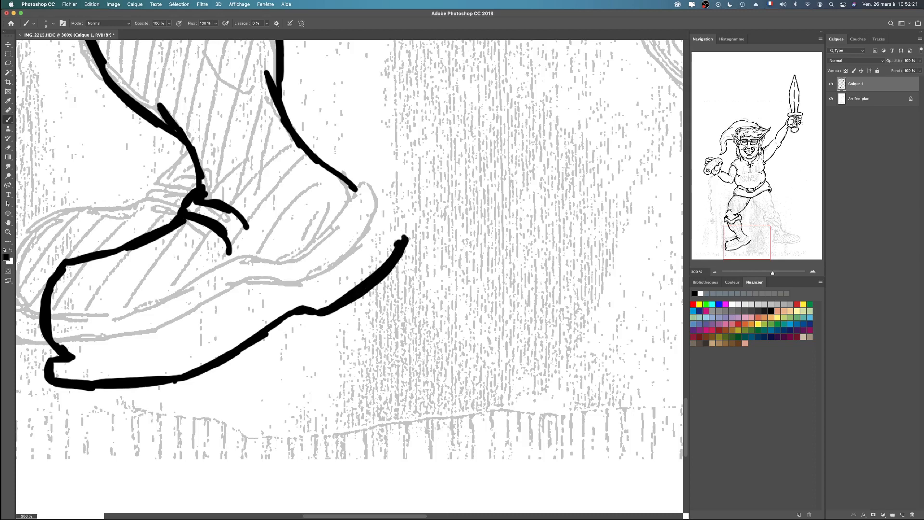
mouse_move(404, 238)
left_mouse_down()
mouse_move(371, 199)
mouse_move(315, 165)
left_mouse_up()
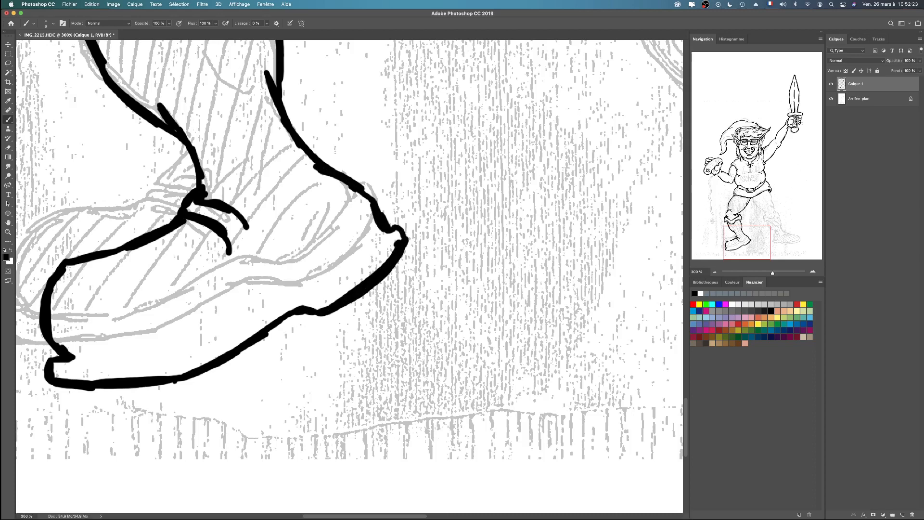
mouse_move(71, 357)
left_mouse_down()
mouse_move(97, 364)
mouse_move(177, 346)
mouse_move(233, 322)
mouse_move(274, 288)
mouse_move(313, 279)
mouse_move(385, 229)
left_mouse_up()
key("super+z")
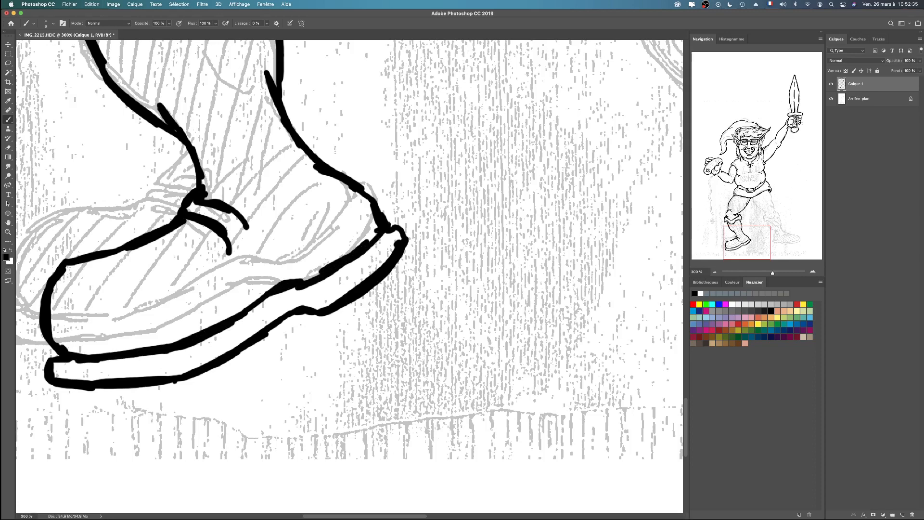
Ink the inner and outer contours of the right thigh from the tunic hem toward the knee, with short creases on both sides
mouse_move(747, 243)
left_mouse_down()
mouse_move(764, 242)
mouse_move(784, 209)
mouse_move(769, 206)
left_mouse_up()
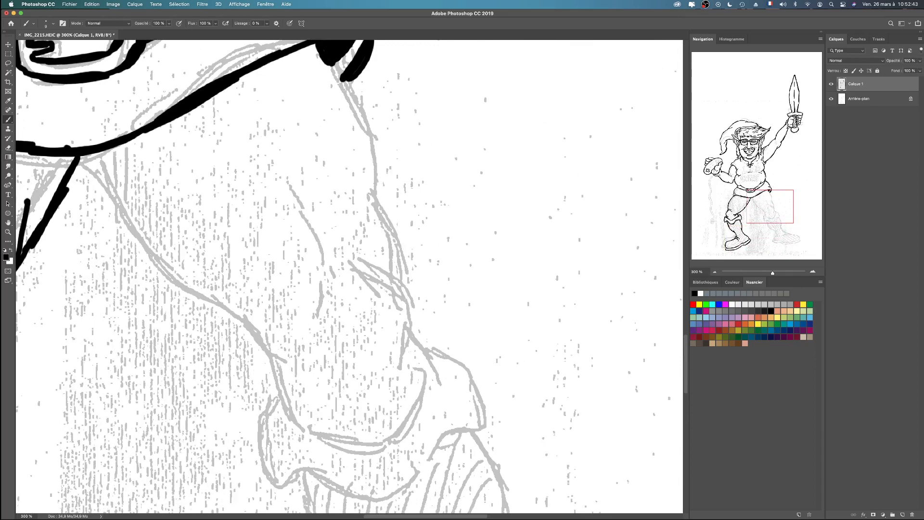
left_click_drag(82, 156, 157, 276)
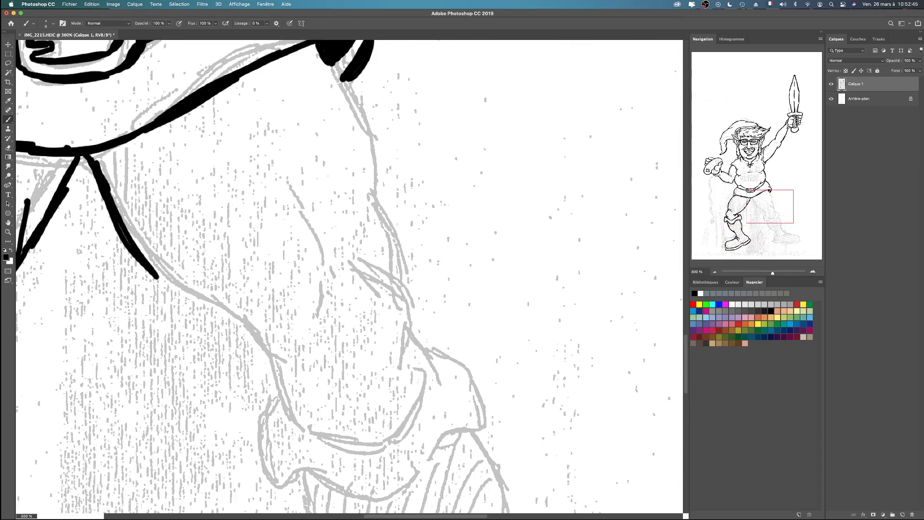
left_click_drag(124, 222, 283, 371)
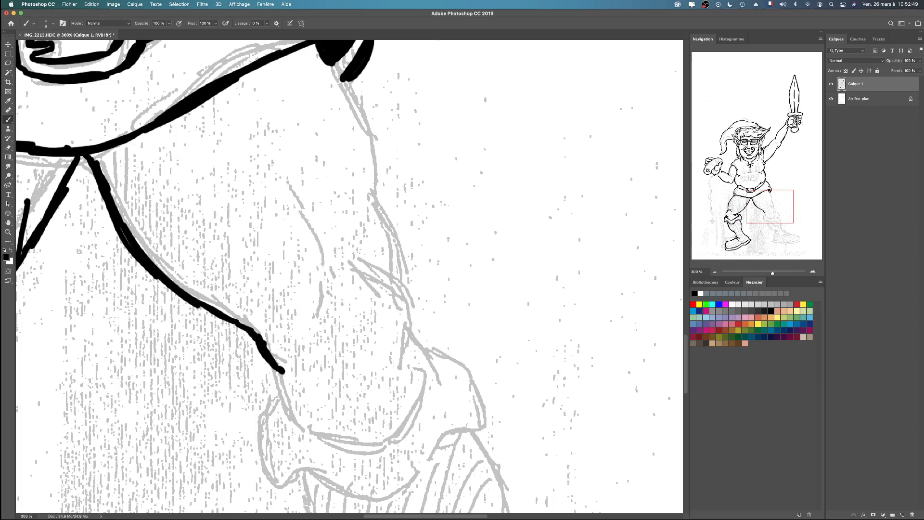
mouse_move(335, 63)
left_mouse_down()
mouse_move(375, 152)
mouse_move(380, 206)
left_mouse_up()
left_click_drag(380, 173, 401, 296)
mouse_move(374, 264)
left_mouse_down()
mouse_move(400, 294)
mouse_move(410, 325)
mouse_move(399, 356)
left_mouse_up()
mouse_move(255, 336)
left_mouse_down()
mouse_move(291, 288)
mouse_move(288, 316)
left_mouse_up()
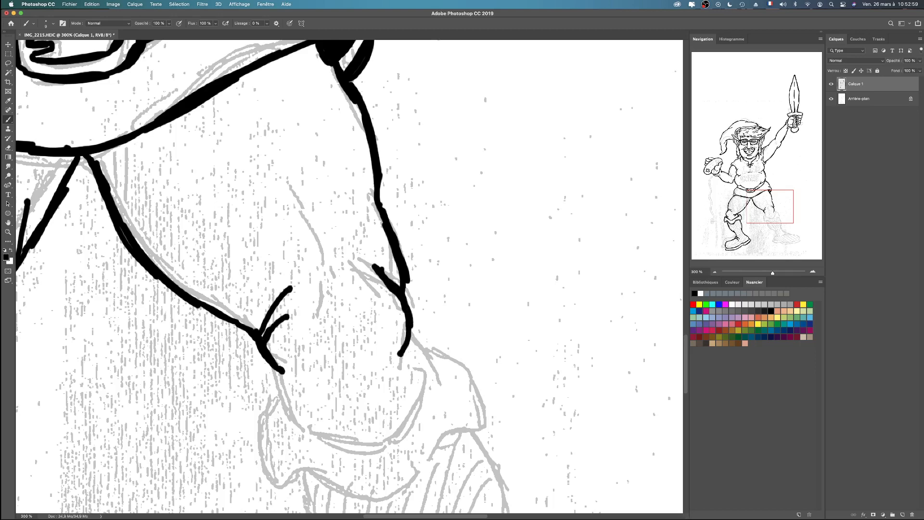
left_click_drag(360, 242, 394, 264)
Ink the rounded lower contour of the right knee down to the boot cuff, with short fold lines inside it
scroll(349, 279, "down", 8)
scroll(348, 279, "right", 3)
left_click_drag(322, 251, 345, 247)
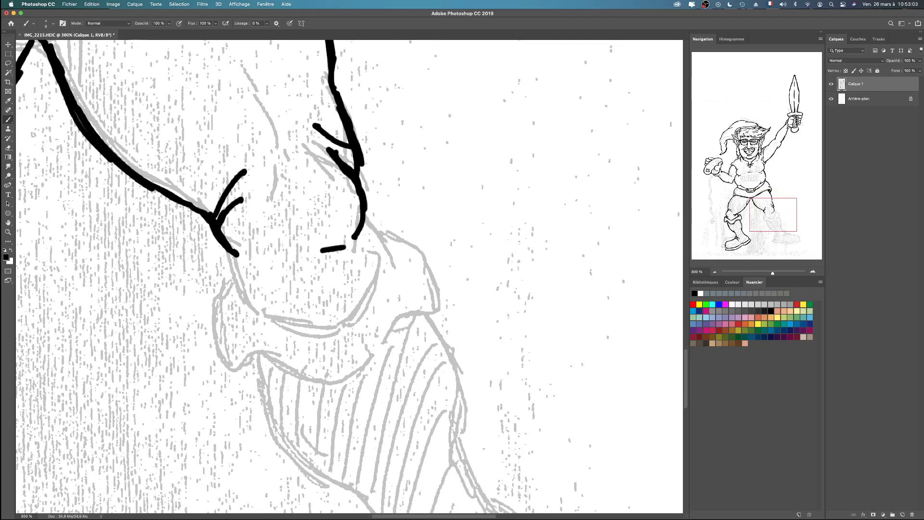
mouse_move(232, 251)
left_mouse_down()
mouse_move(276, 260)
mouse_move(259, 274)
mouse_move(274, 274)
mouse_move(234, 275)
mouse_move(249, 305)
mouse_move(297, 317)
mouse_move(368, 294)
mouse_move(385, 243)
mouse_move(365, 214)
left_mouse_up()
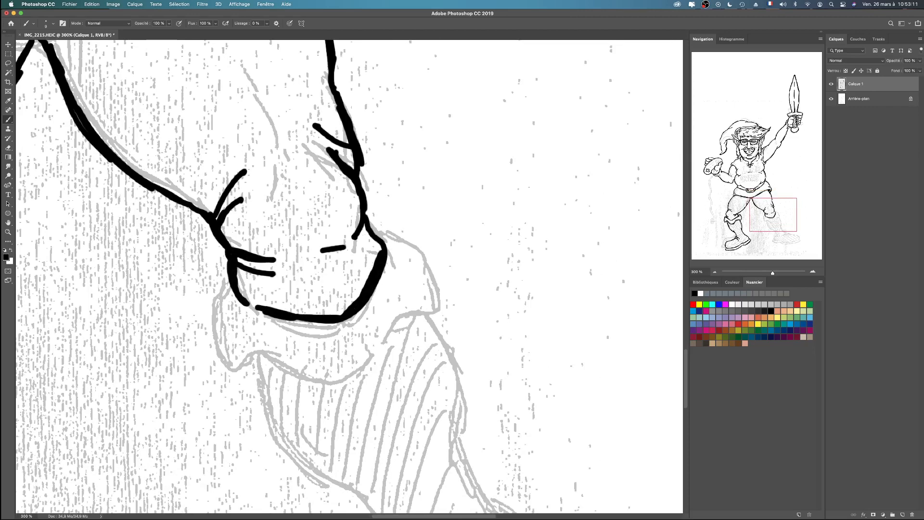
Ink the right boot's flared cuff, close the gap in the knee contour and add short fold strokes on and above the knee
mouse_move(229, 270)
left_mouse_down()
mouse_move(208, 322)
mouse_move(215, 358)
mouse_move(233, 373)
left_mouse_up()
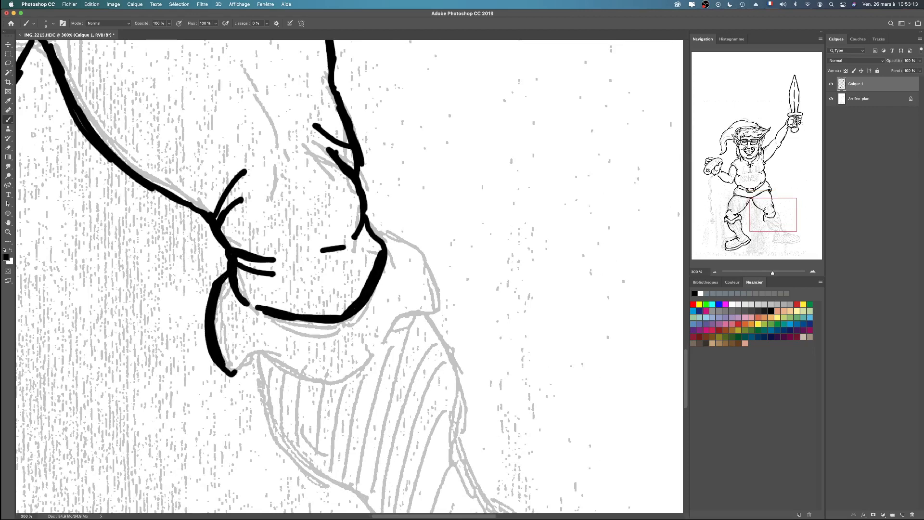
mouse_move(346, 269)
left_mouse_down()
mouse_move(258, 315)
mouse_move(220, 279)
mouse_move(290, 270)
left_mouse_up()
mouse_move(176, 374)
left_mouse_down()
mouse_move(196, 349)
mouse_move(285, 375)
mouse_move(308, 368)
mouse_move(346, 301)
mouse_move(378, 308)
mouse_move(395, 289)
mouse_move(385, 272)
mouse_move(324, 236)
left_mouse_up()
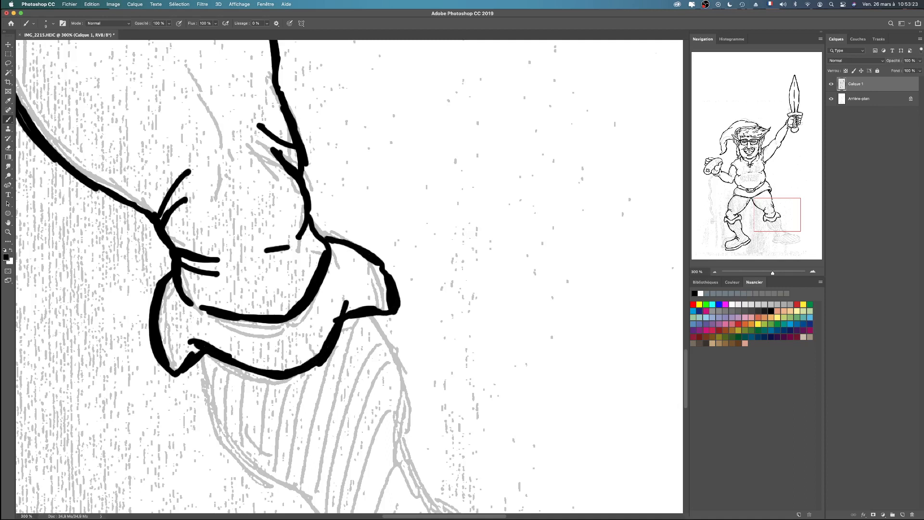
left_click_drag(184, 312, 202, 304)
mouse_move(253, 268)
left_mouse_down()
mouse_move(284, 263)
mouse_move(320, 240)
mouse_move(261, 251)
left_mouse_up()
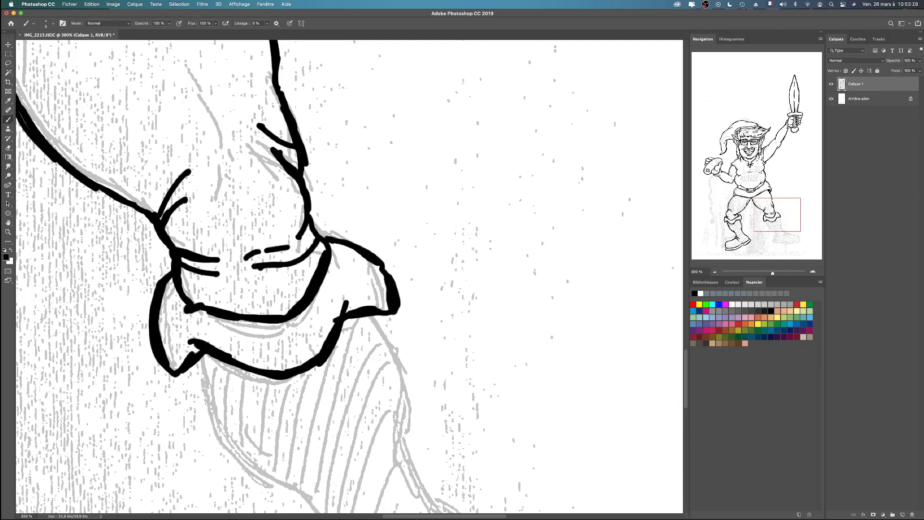
left_click_drag(217, 165, 244, 157)
Ink both sides of the right boot's shaft from the cuff down to the ankle, with a crease near the front edge
scroll(349, 278, "down", 8)
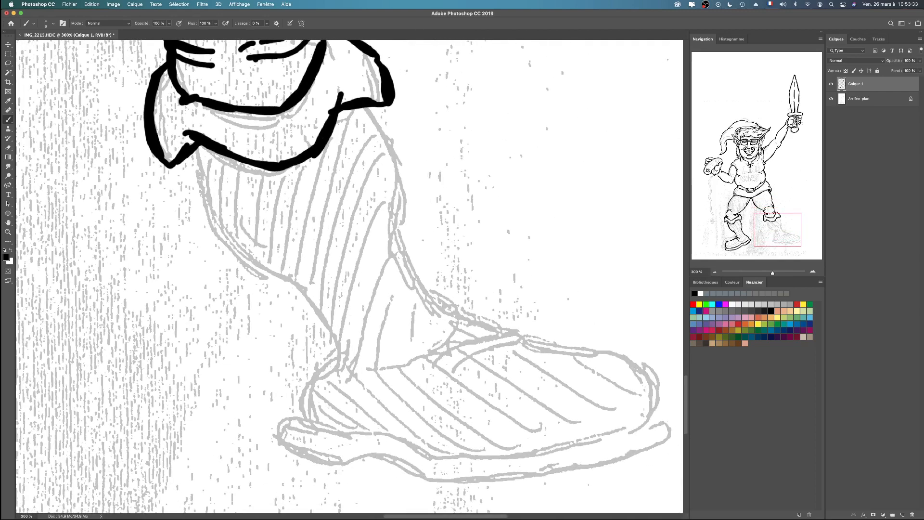
scroll(349, 279, "up", 1)
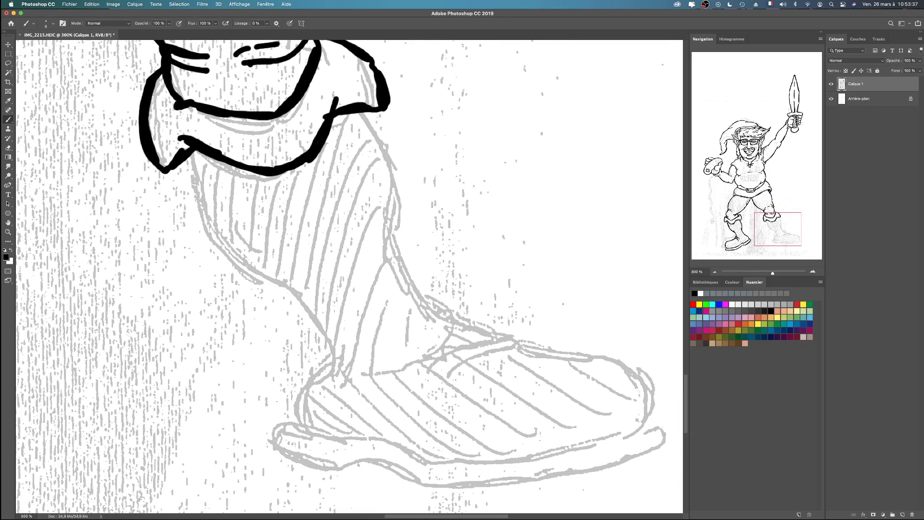
mouse_move(184, 150)
left_mouse_down()
mouse_move(221, 253)
mouse_move(312, 308)
mouse_move(291, 289)
mouse_move(340, 342)
mouse_move(354, 389)
left_mouse_up()
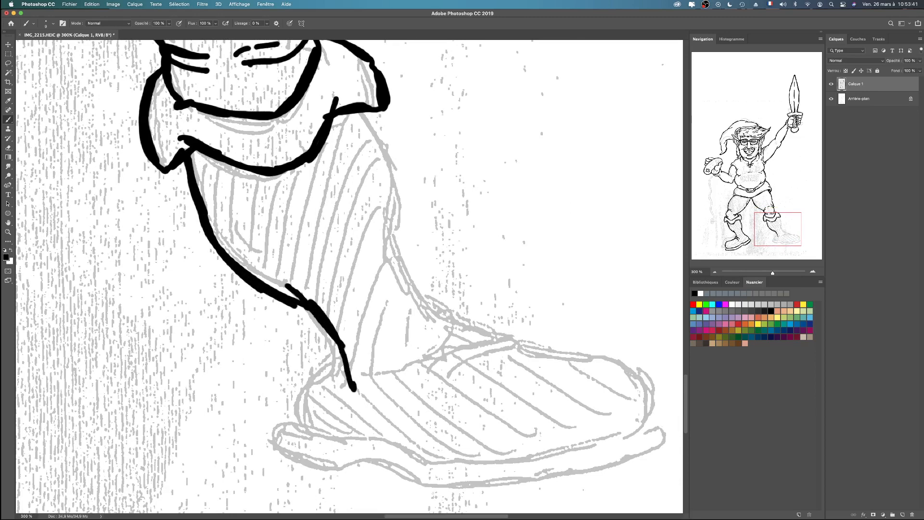
mouse_move(362, 111)
left_mouse_down()
mouse_move(386, 146)
mouse_move(403, 285)
mouse_move(462, 347)
left_mouse_up()
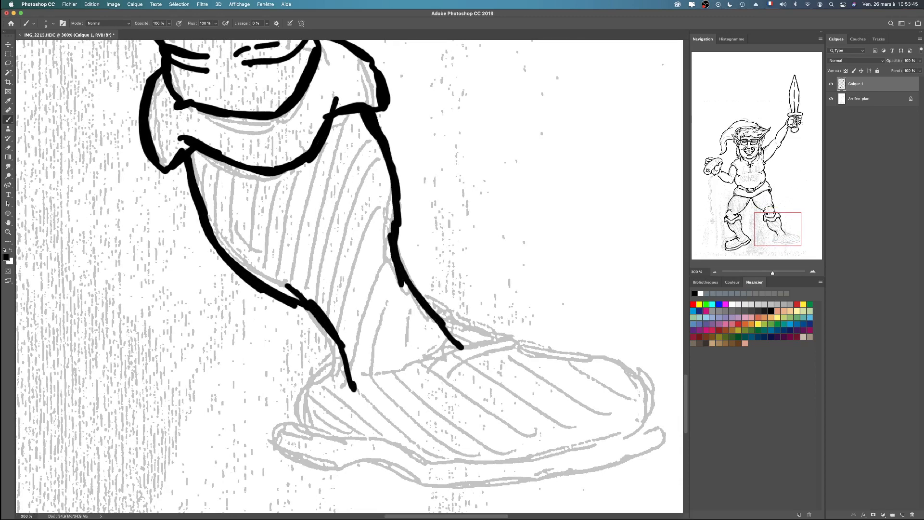
left_click_drag(383, 243, 347, 184)
Ink the right boot's ankle creases, the heel contour and the top contour of the foot down to the toe
mouse_move(414, 365)
left_mouse_down()
mouse_move(326, 178)
mouse_move(281, 184)
left_mouse_up()
mouse_move(330, 164)
left_mouse_down()
mouse_move(381, 205)
mouse_move(296, 223)
left_mouse_up()
mouse_move(373, 209)
left_mouse_down()
mouse_move(384, 219)
mouse_move(333, 229)
left_mouse_up()
mouse_move(211, 176)
left_mouse_down()
mouse_move(199, 272)
mouse_move(224, 306)
left_mouse_up()
mouse_move(205, 252)
left_mouse_down()
mouse_move(237, 313)
mouse_move(258, 319)
left_mouse_up()
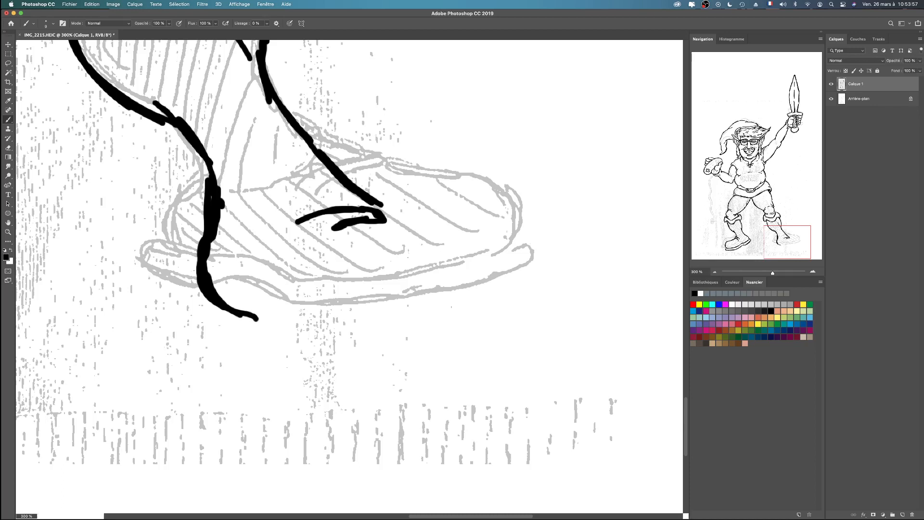
mouse_move(372, 205)
left_mouse_down()
mouse_move(496, 295)
mouse_move(521, 325)
mouse_move(524, 346)
left_mouse_up()
right_click(525, 345)
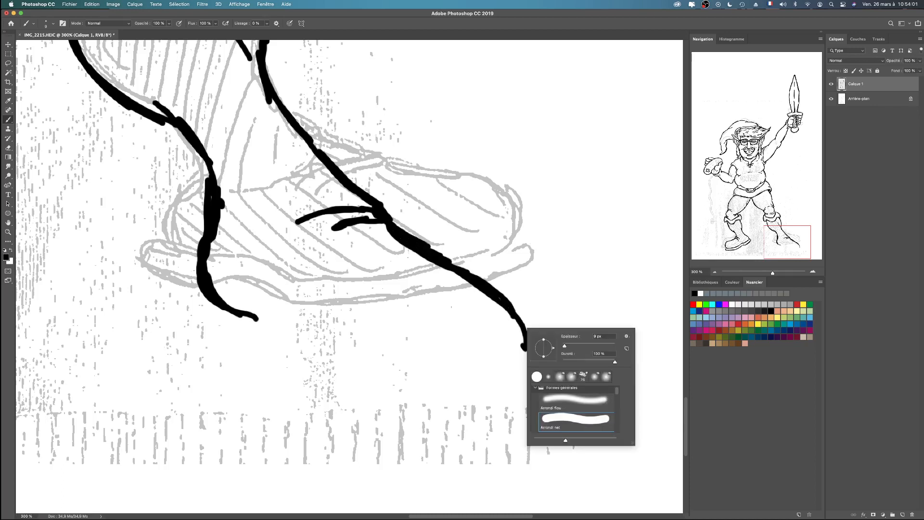
key("Escape")
Ink the right boot's sole with its upper seam and lower edge from heel to toe, and add crease strokes at the ankle
mouse_move(248, 270)
left_mouse_down()
mouse_move(288, 369)
mouse_move(311, 386)
left_mouse_up()
mouse_move(277, 341)
left_mouse_down()
mouse_move(325, 390)
mouse_move(436, 404)
mouse_move(512, 370)
mouse_move(519, 322)
left_mouse_up()
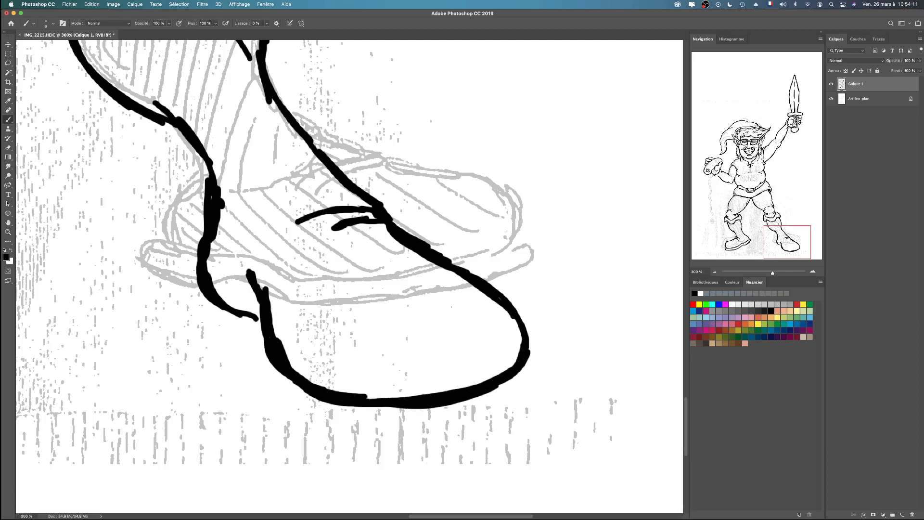
mouse_move(201, 286)
left_mouse_down()
mouse_move(189, 314)
mouse_move(246, 333)
mouse_move(278, 407)
mouse_move(293, 409)
mouse_move(283, 414)
mouse_move(327, 431)
mouse_move(486, 426)
mouse_move(527, 408)
mouse_move(527, 362)
left_mouse_up()
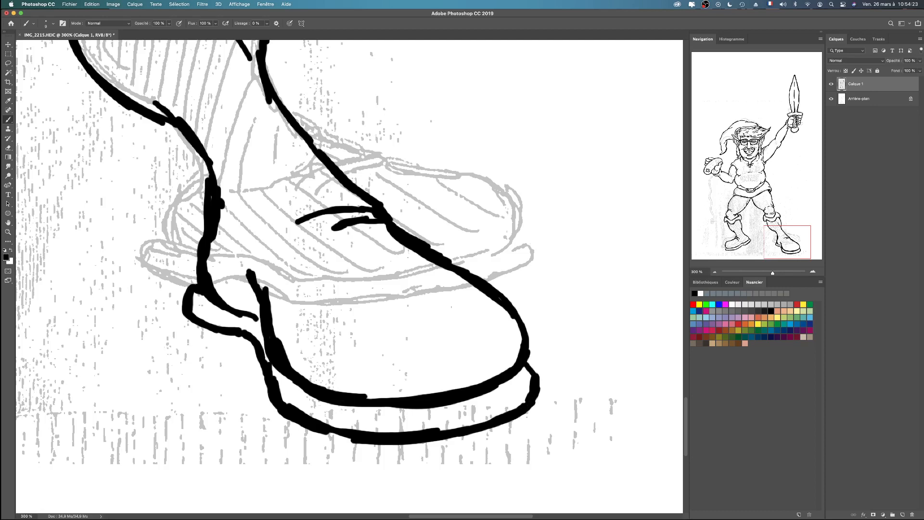
mouse_move(332, 236)
left_mouse_down()
mouse_move(294, 260)
mouse_move(299, 279)
left_mouse_up()
left_click_drag(259, 234, 275, 220)
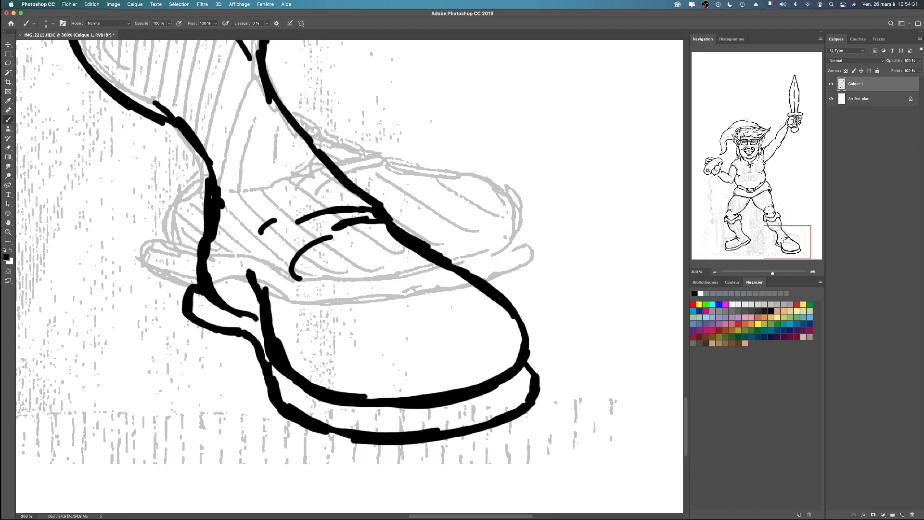
Ink short crease lines at the top of the thighs just below the tunic hem
scroll(349, 276, "up", 10)
scroll(350, 276, "left", 7)
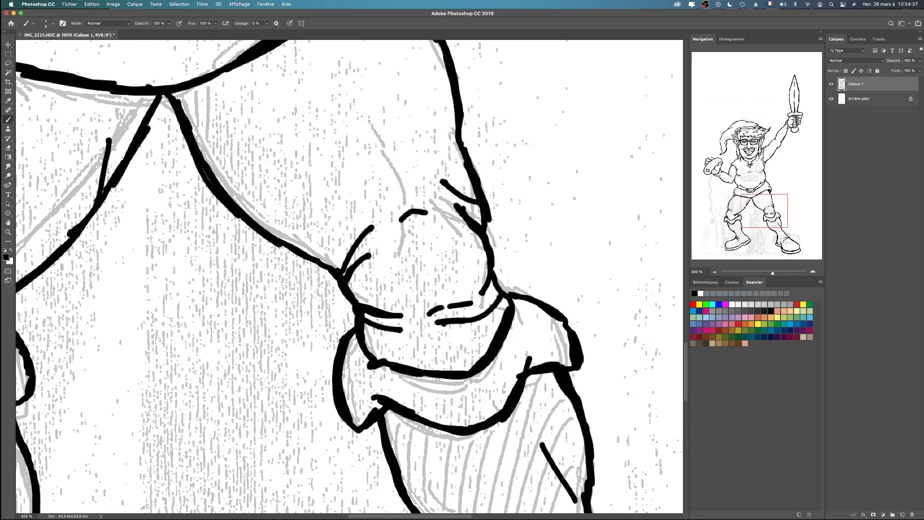
scroll(349, 276, "up", 8)
scroll(349, 276, "left", 2)
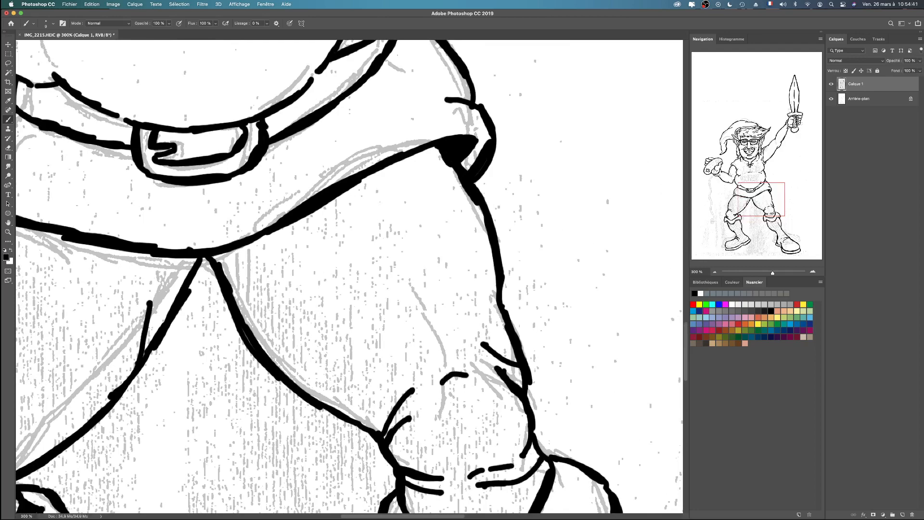
left_click_drag(442, 154, 390, 176)
left_click_drag(202, 308, 507, 243)
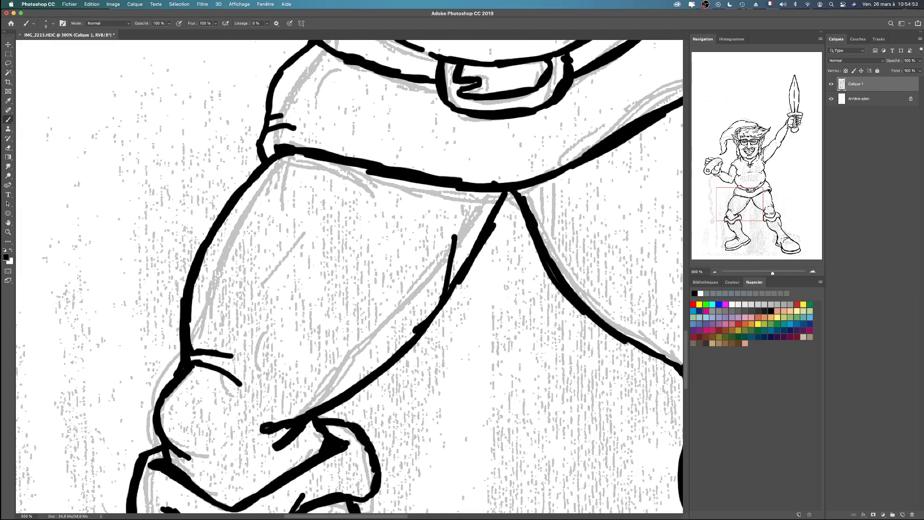
mouse_move(269, 167)
left_mouse_down()
mouse_move(310, 164)
mouse_move(296, 174)
left_mouse_up()
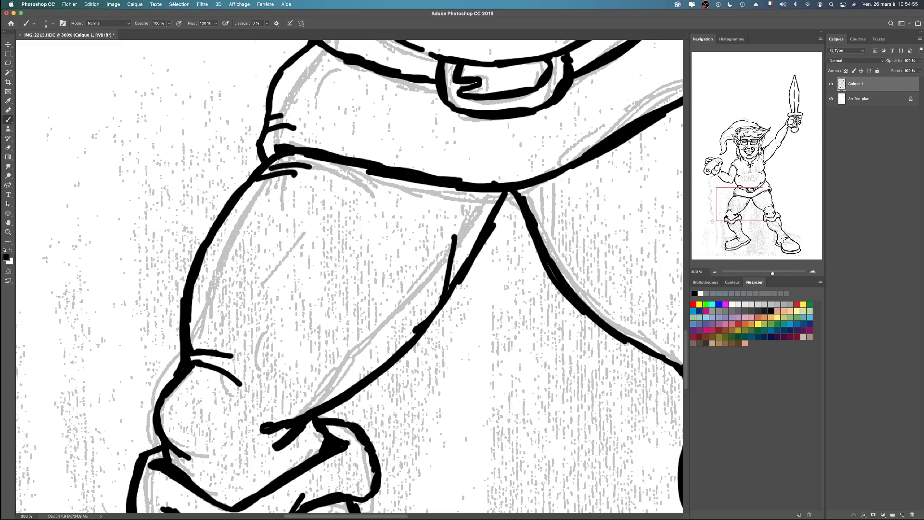
scroll(349, 277, "up", 10)
scroll(349, 277, "left", 6)
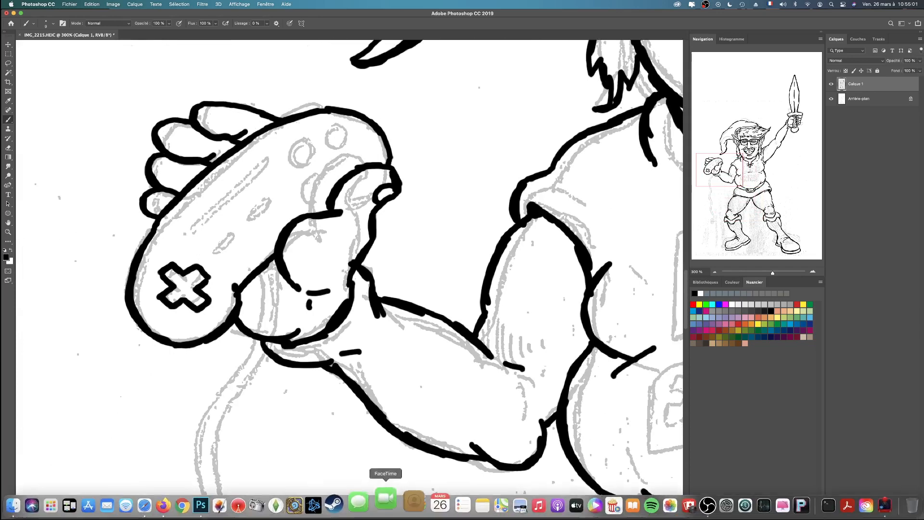
left_click(389, 501)
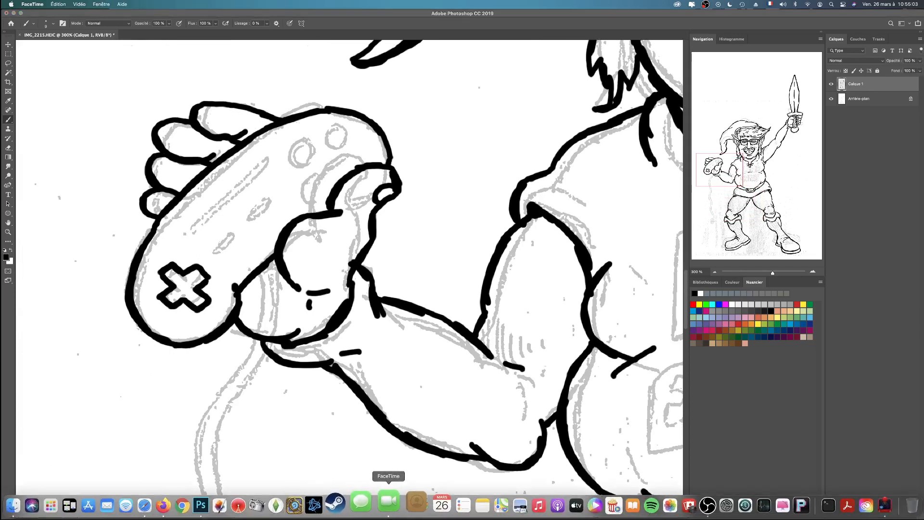
right_click(389, 501)
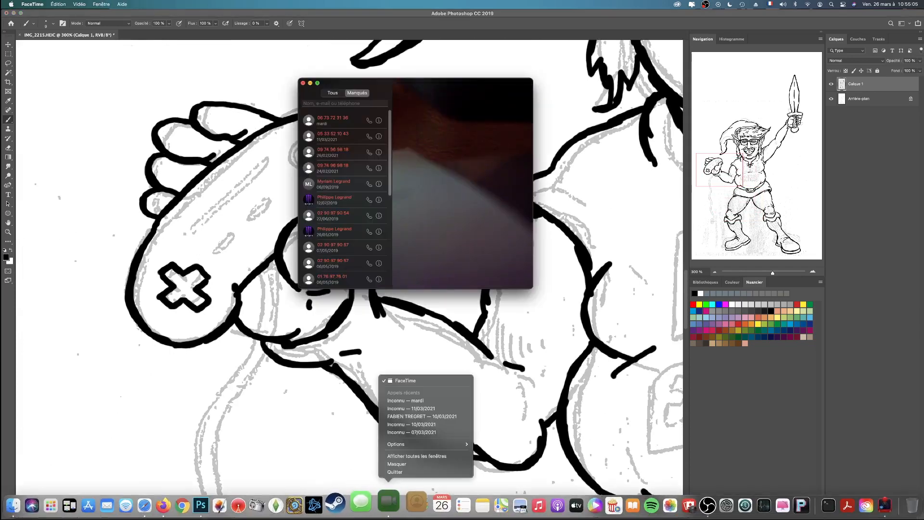
left_click(395, 472)
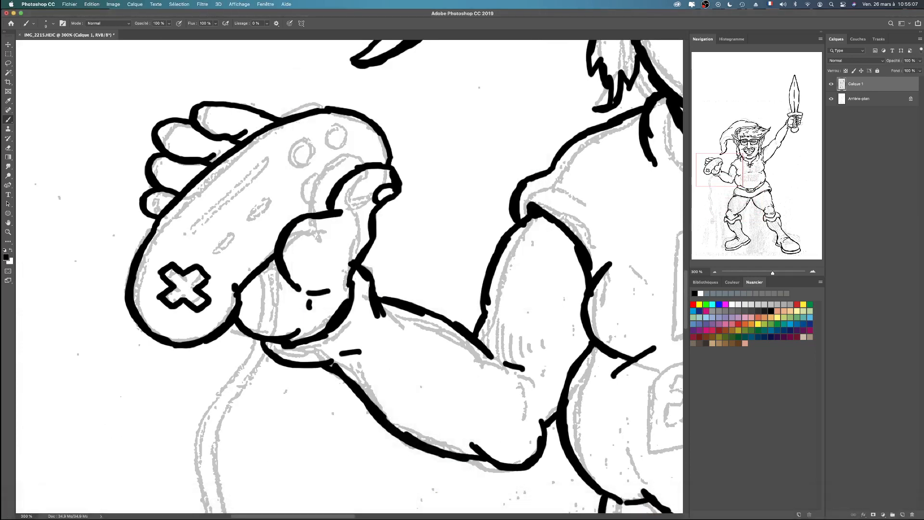
Switch to Firefox, examine the "manette super nintendo fan art" image results as controller reference, and return to the Photoshop drawing
mouse_move(667, 517)
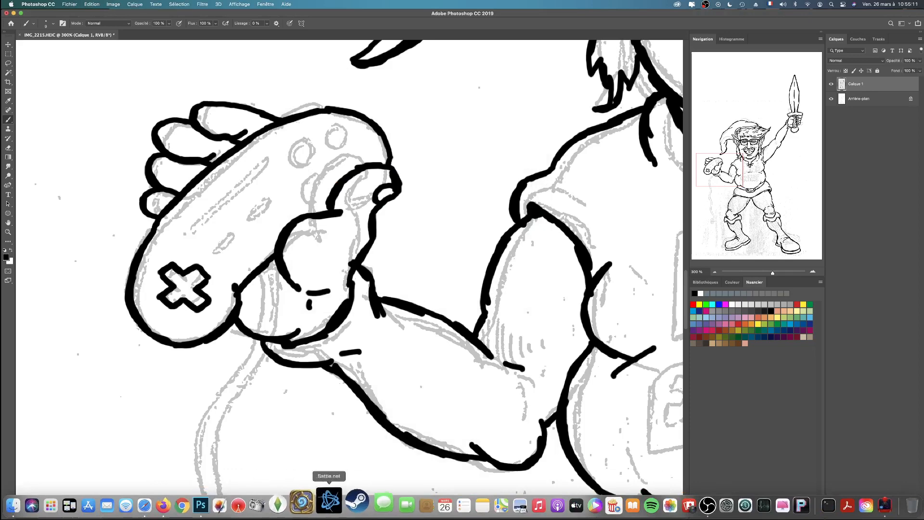
left_click(182, 502)
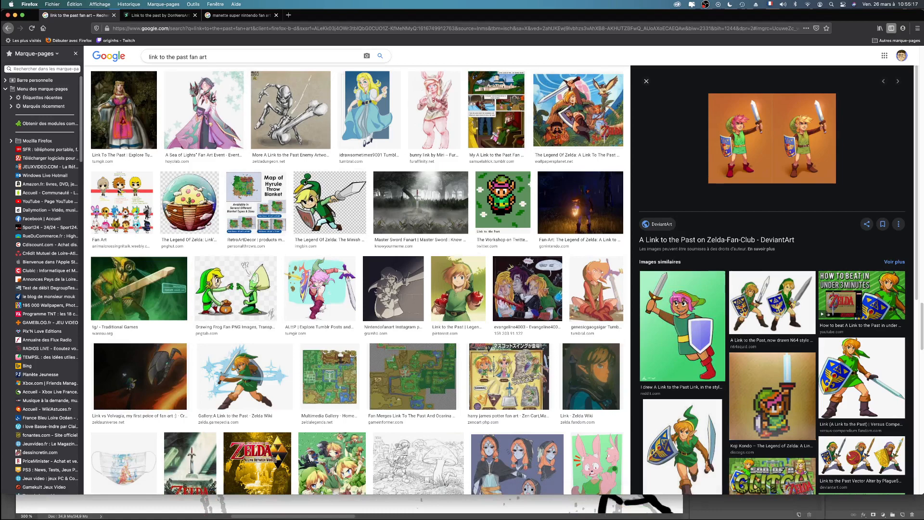
left_click(240, 15)
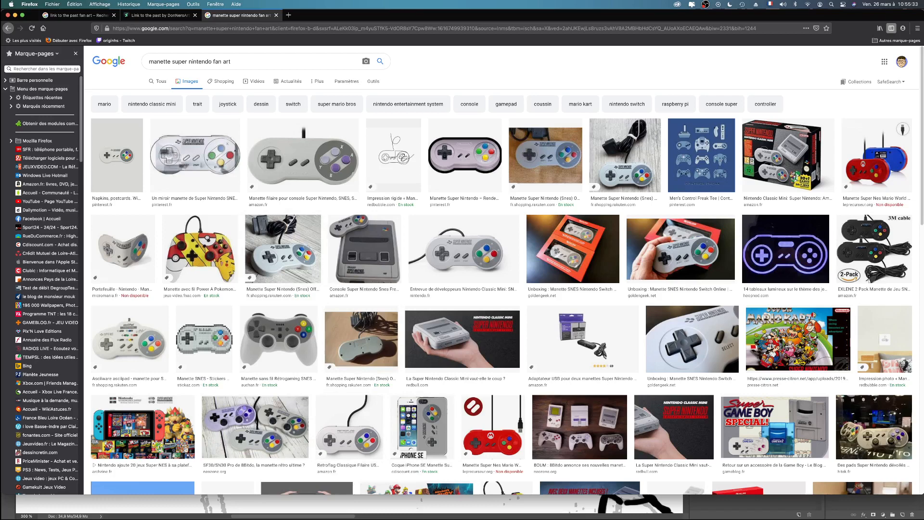
left_click(613, 506)
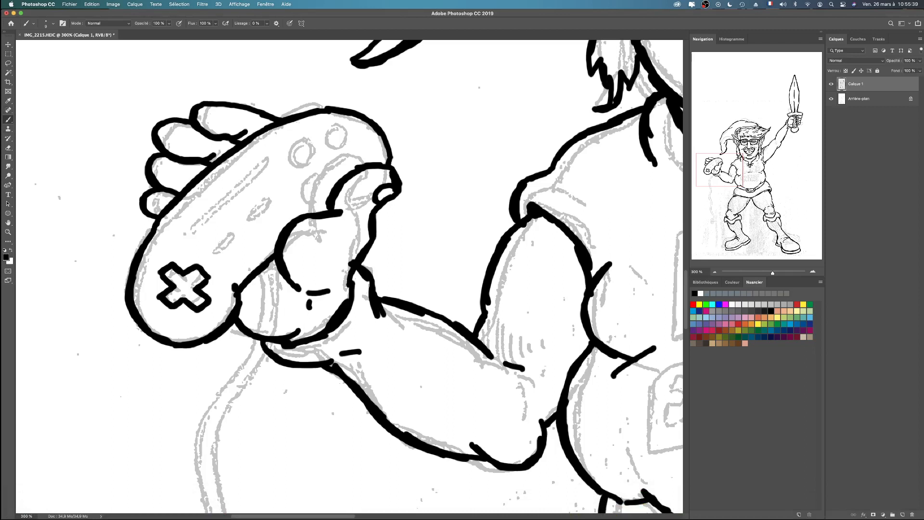
Ink the controller's two small slanted centre buttons and the rounded outline enclosing its round action buttons
mouse_move(228, 235)
left_mouse_down()
mouse_move(228, 260)
mouse_move(229, 234)
mouse_move(225, 253)
mouse_move(236, 232)
mouse_move(264, 215)
mouse_move(262, 206)
left_mouse_up()
key("super+z")
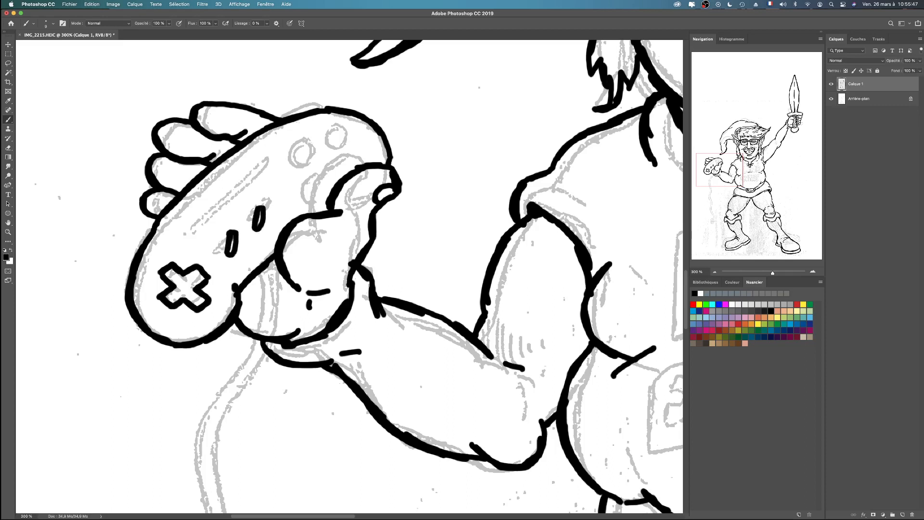
mouse_move(305, 125)
left_mouse_down()
mouse_move(287, 132)
mouse_move(273, 162)
mouse_move(281, 190)
mouse_move(304, 202)
mouse_move(331, 198)
left_mouse_up()
mouse_move(317, 121)
left_mouse_down()
mouse_move(349, 126)
mouse_move(370, 164)
left_mouse_up()
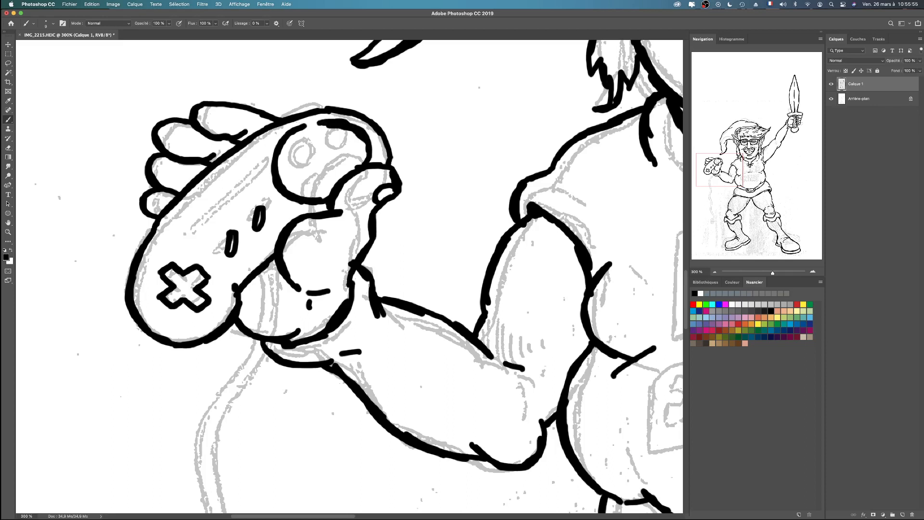
Close the gap in the outline around the controller's action buttons and ink four small round buttons inside it, redrawing the lower-left one smaller
left_click_drag(318, 122, 307, 123)
mouse_move(296, 164)
left_mouse_down()
mouse_move(312, 136)
mouse_move(320, 148)
mouse_move(288, 174)
mouse_move(299, 183)
mouse_move(294, 164)
left_mouse_up()
key("super+z")
key("super+z")
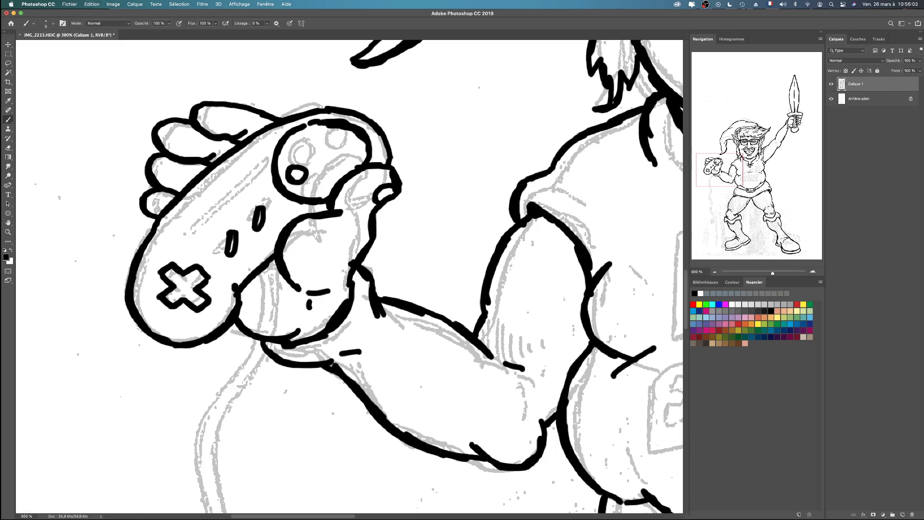
mouse_move(317, 133)
left_mouse_down()
mouse_move(311, 141)
mouse_move(324, 146)
mouse_move(320, 136)
left_mouse_up()
mouse_move(319, 169)
left_mouse_down()
mouse_move(317, 183)
mouse_move(343, 148)
left_mouse_up()
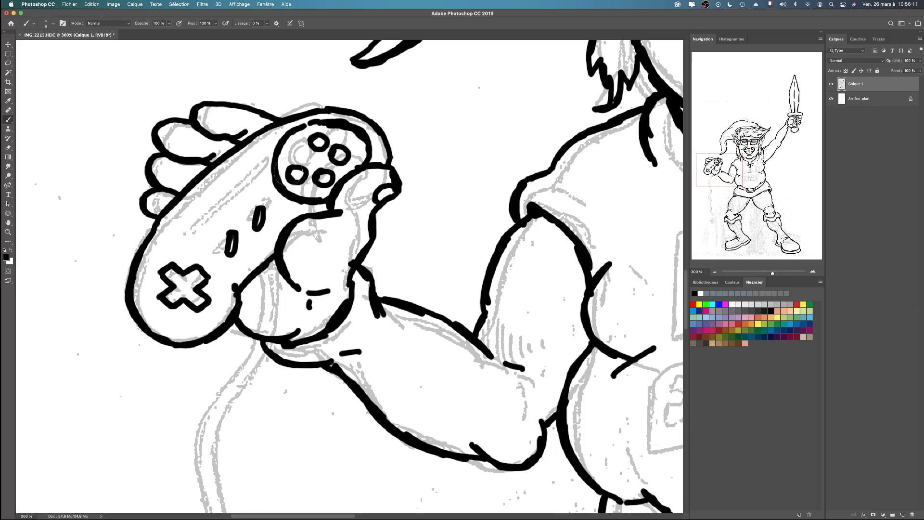
left_click_drag(290, 173, 299, 173)
mouse_move(318, 169)
left_mouse_down()
mouse_move(314, 182)
mouse_move(295, 166)
mouse_move(308, 171)
mouse_move(304, 159)
mouse_move(292, 168)
mouse_move(309, 165)
mouse_move(299, 158)
left_mouse_up()
key("super+z")
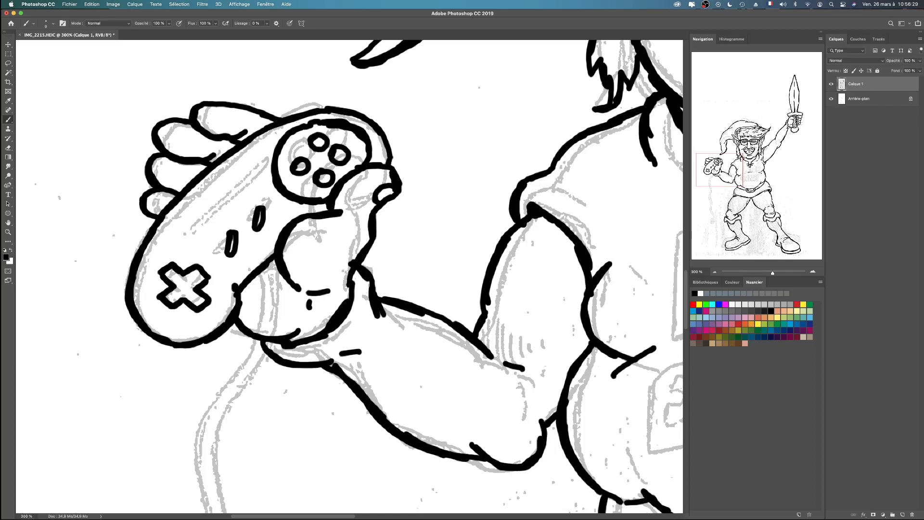
Ink short dashes beside the directional pad, extend the thumb's crease line, and outline the two shoulder buttons protruding behind the controller
left_click_drag(229, 266, 236, 277)
left_click_drag(293, 215, 308, 212)
left_click_drag(147, 229, 125, 277)
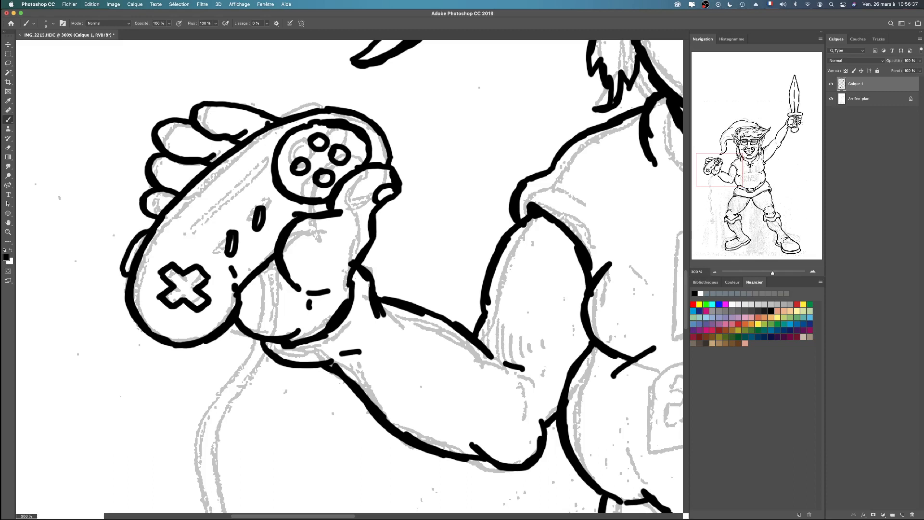
left_click_drag(265, 122, 326, 104)
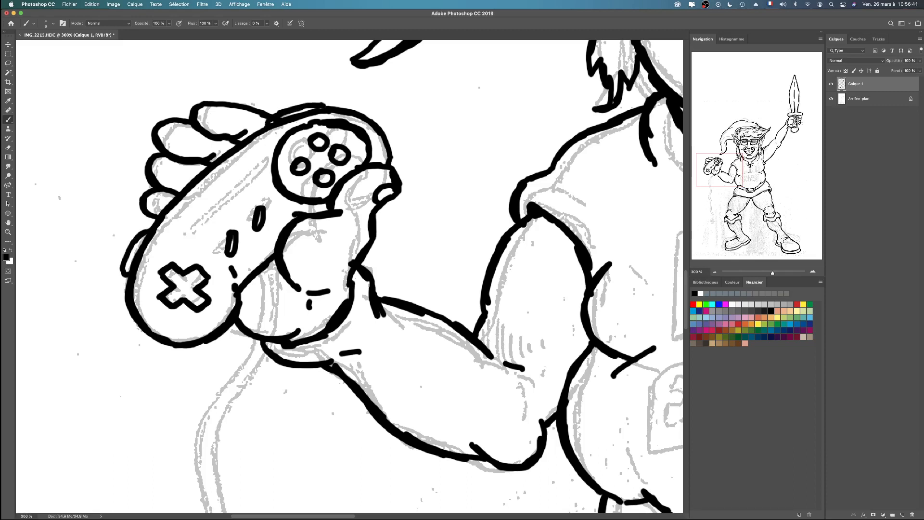
Reduce the eraser to a fine size and clean the overlapping ink inside the shoulder button beside the index finger
left_click(8, 147)
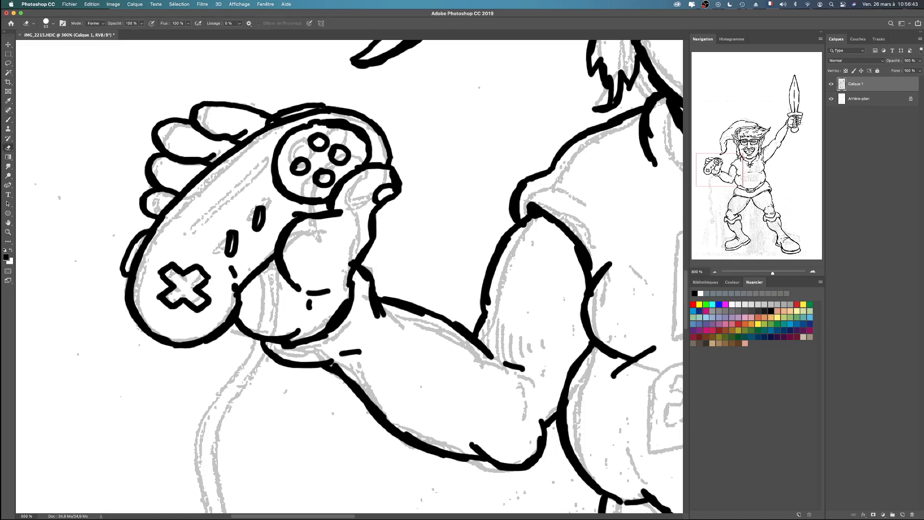
left_click(52, 24)
left_click_drag(56, 46, 47, 46)
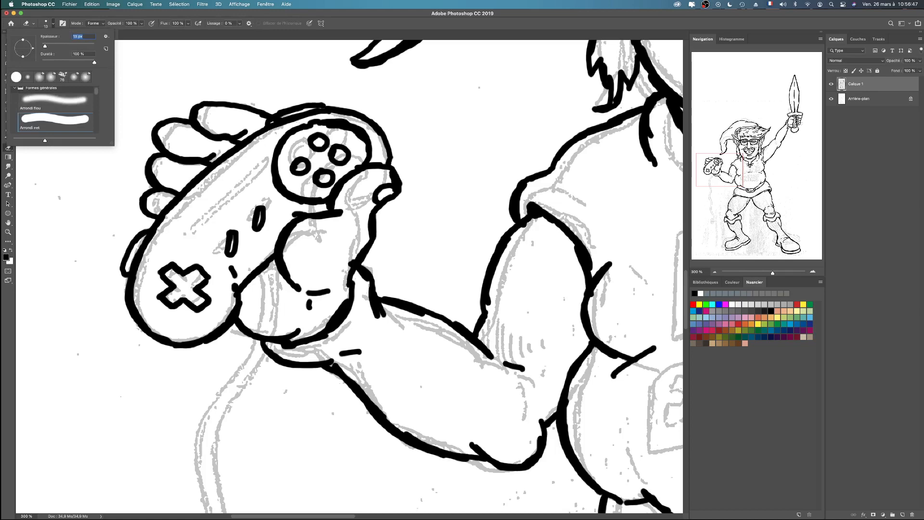
left_click_drag(44, 46, 43, 46)
key("Return")
key("super+plus")
key("super+plus")
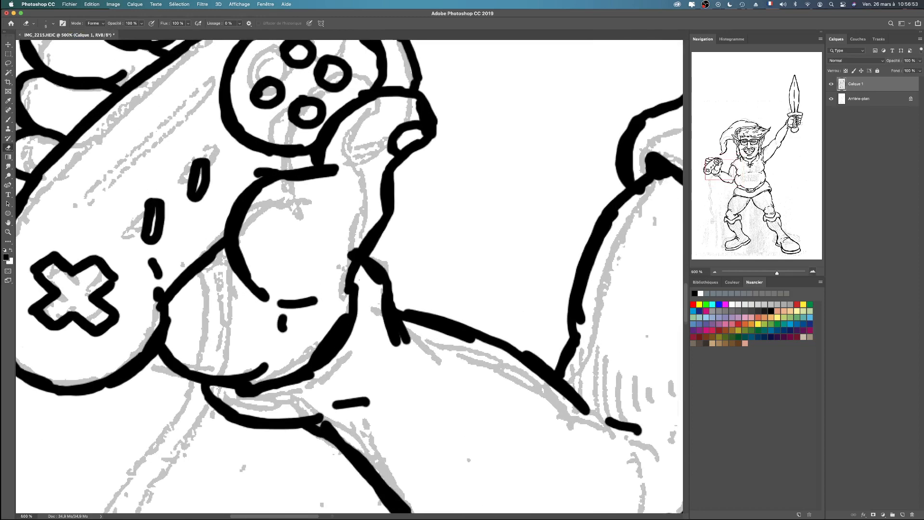
left_click_drag(231, 204, 468, 349)
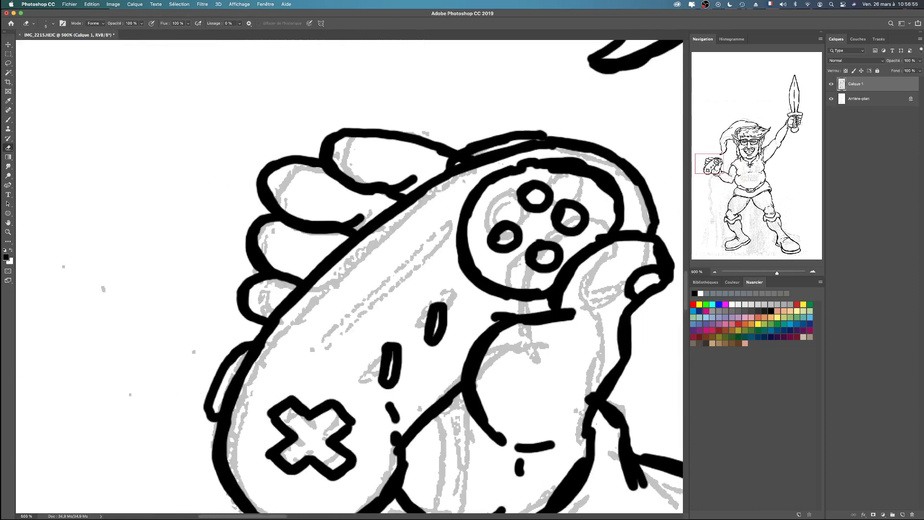
mouse_move(476, 155)
left_mouse_down()
mouse_move(465, 159)
mouse_move(524, 138)
left_mouse_up()
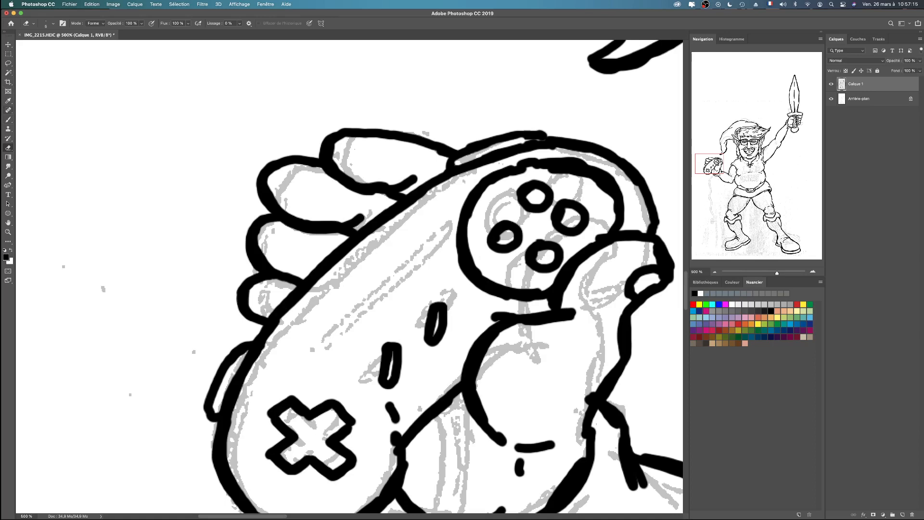
Ink the controller cable's two parallel edges from the palm across the hand's lower outline and down to the start of the first bend
left_click(7, 119)
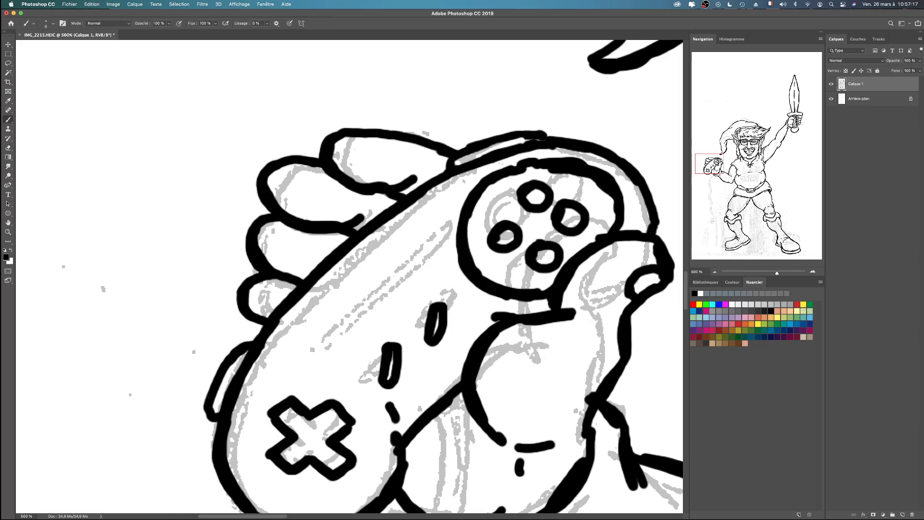
left_click_drag(710, 164, 716, 176)
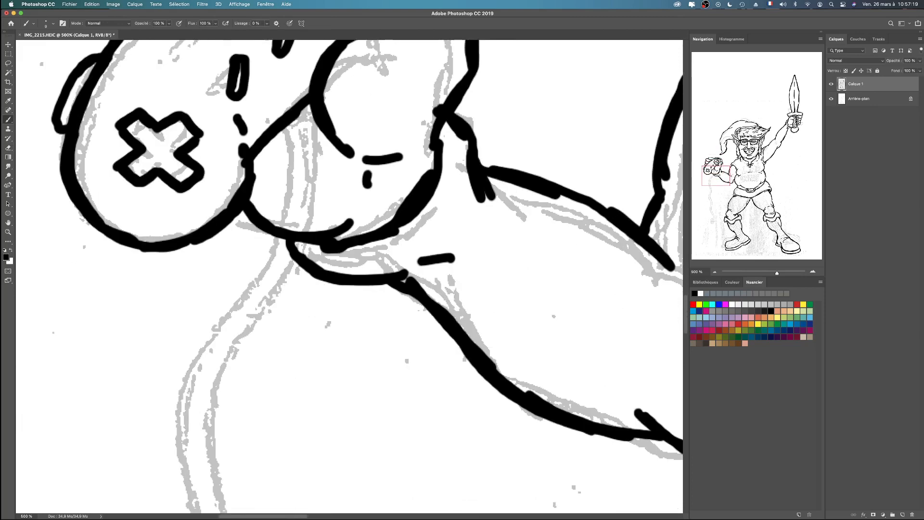
left_click_drag(292, 124, 273, 244)
mouse_move(304, 111)
left_mouse_down()
mouse_move(312, 155)
mouse_move(299, 227)
mouse_move(217, 327)
mouse_move(188, 397)
left_mouse_up()
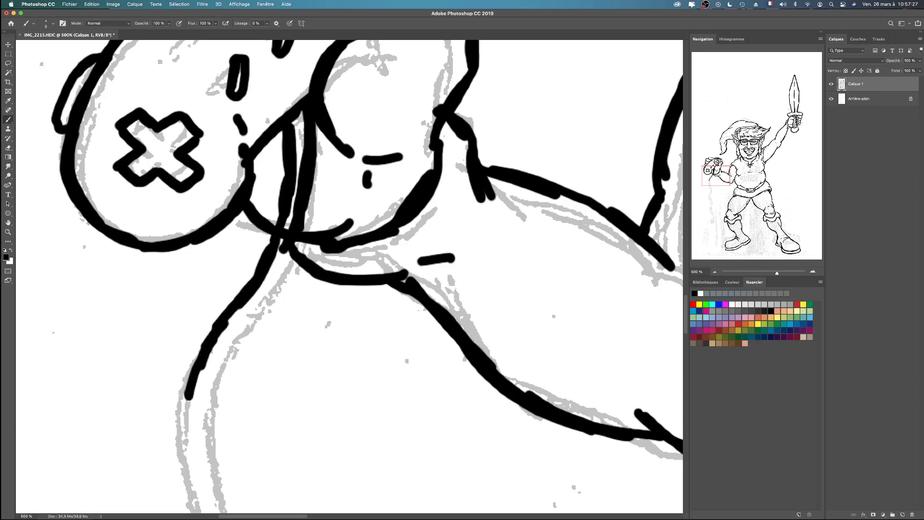
mouse_move(289, 246)
left_mouse_down()
mouse_move(214, 373)
mouse_move(212, 401)
left_mouse_up()
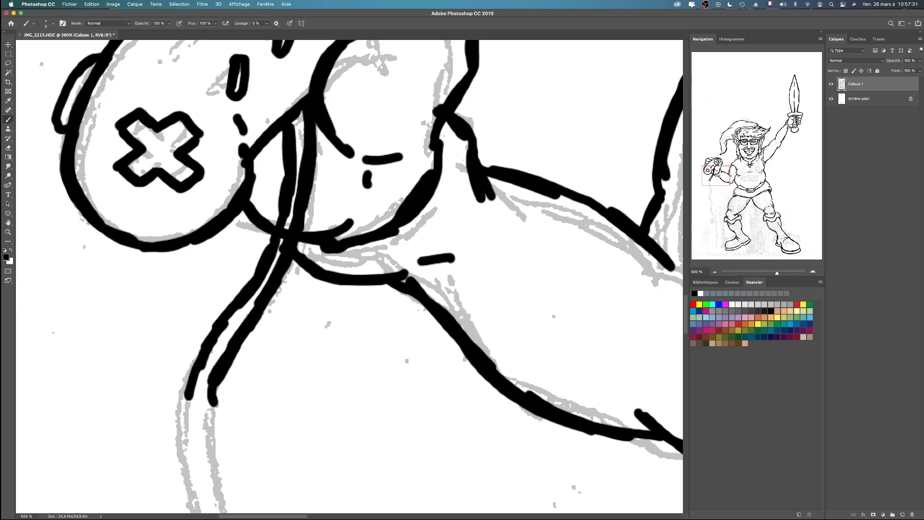
Continue both cable edges down the long curve below the forearm and around the bend where the cable turns back
scroll(350, 277, "down", 5)
mouse_move(239, 192)
left_mouse_down()
mouse_move(244, 262)
mouse_move(283, 388)
left_mouse_up()
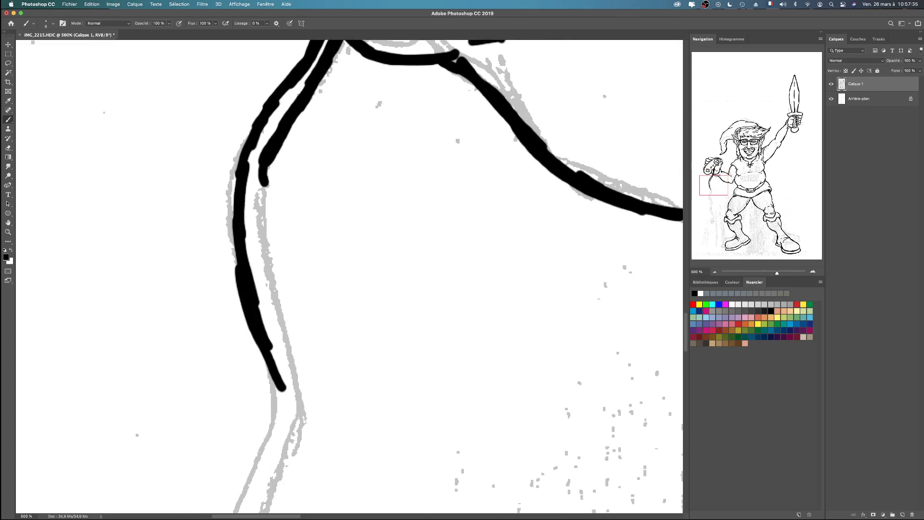
mouse_move(267, 169)
left_mouse_down()
mouse_move(264, 282)
mouse_move(298, 393)
left_mouse_up()
scroll(349, 277, "down", 8)
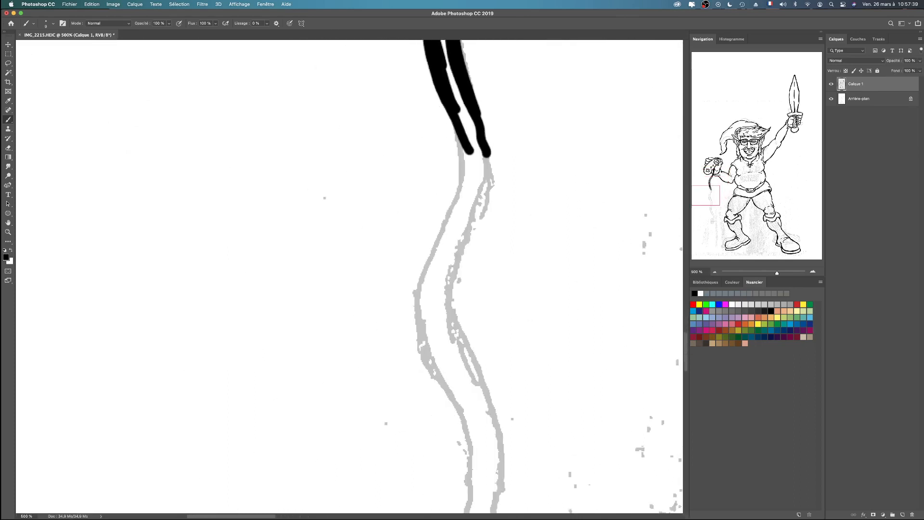
mouse_move(468, 153)
left_mouse_down()
mouse_move(440, 229)
mouse_move(487, 163)
mouse_move(488, 179)
mouse_move(452, 257)
left_mouse_up()
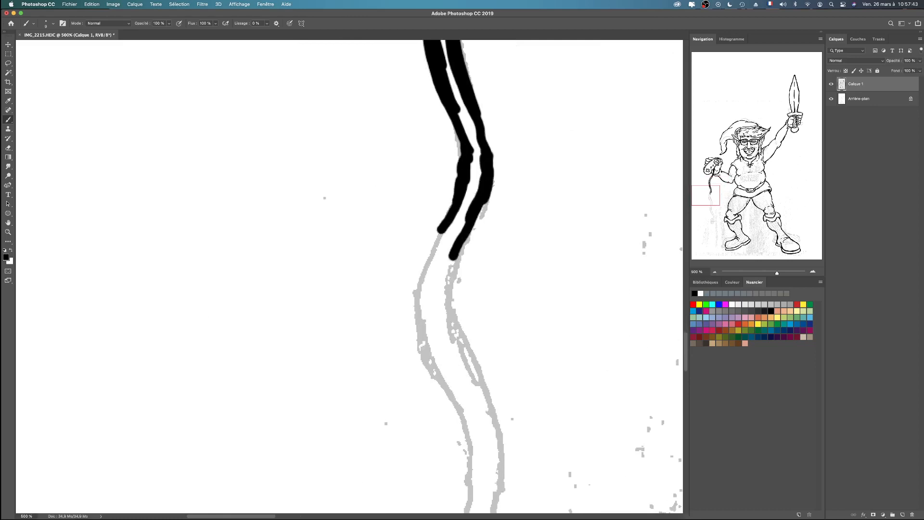
Ink both edges of the cable's middle S-curve, keeping them parallel along the pencil sketch
scroll(349, 276, "right", 5)
scroll(350, 276, "down", 2)
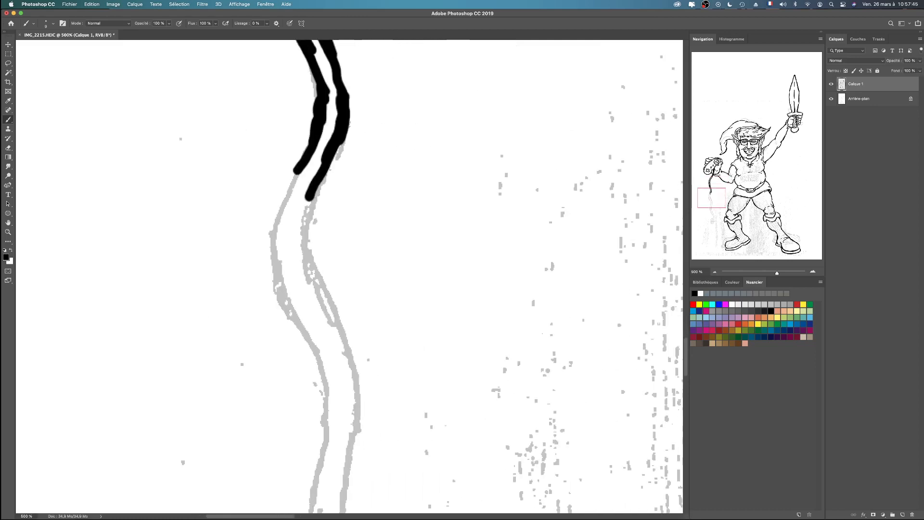
mouse_move(296, 170)
left_mouse_down()
mouse_move(277, 221)
mouse_move(272, 289)
mouse_move(298, 323)
left_mouse_up()
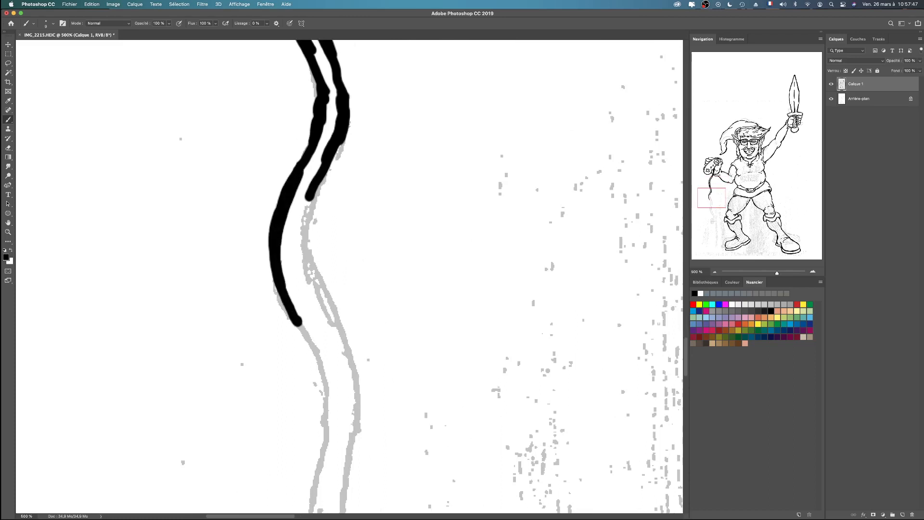
mouse_move(309, 196)
left_mouse_down()
mouse_move(299, 276)
mouse_move(321, 325)
left_mouse_up()
scroll(349, 277, "down", 5)
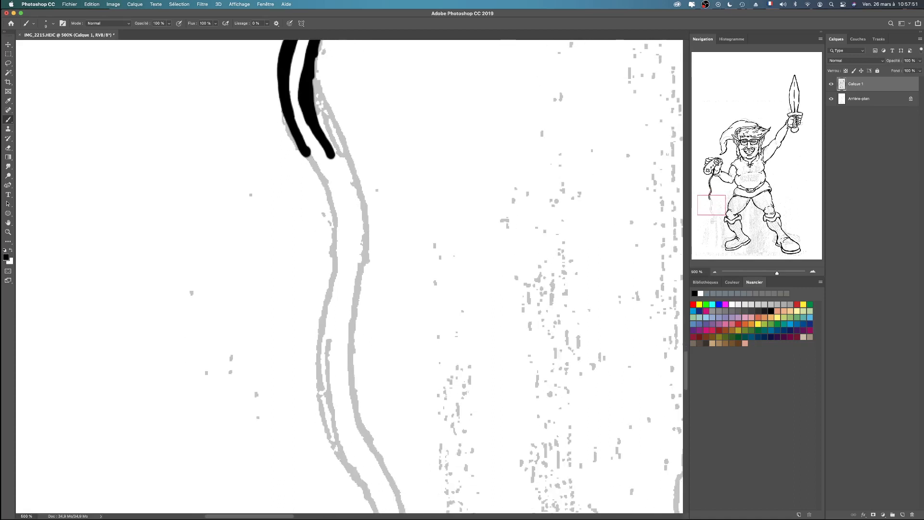
mouse_move(306, 153)
left_mouse_down()
mouse_move(334, 222)
mouse_move(339, 271)
mouse_move(339, 174)
mouse_move(354, 216)
mouse_move(351, 259)
left_mouse_up()
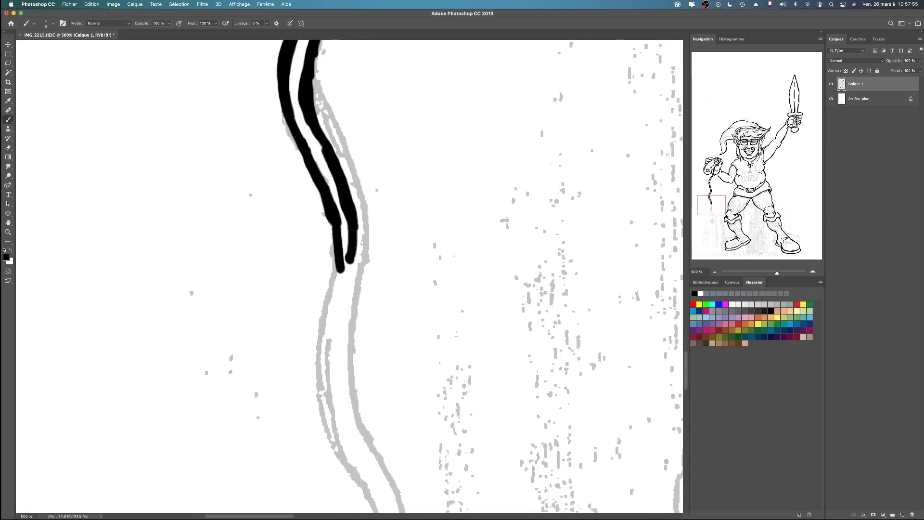
Extend both cable edges through the last curve beside the knee down to the top of the plug
scroll(350, 277, "down", 4)
scroll(349, 276, "right", 4)
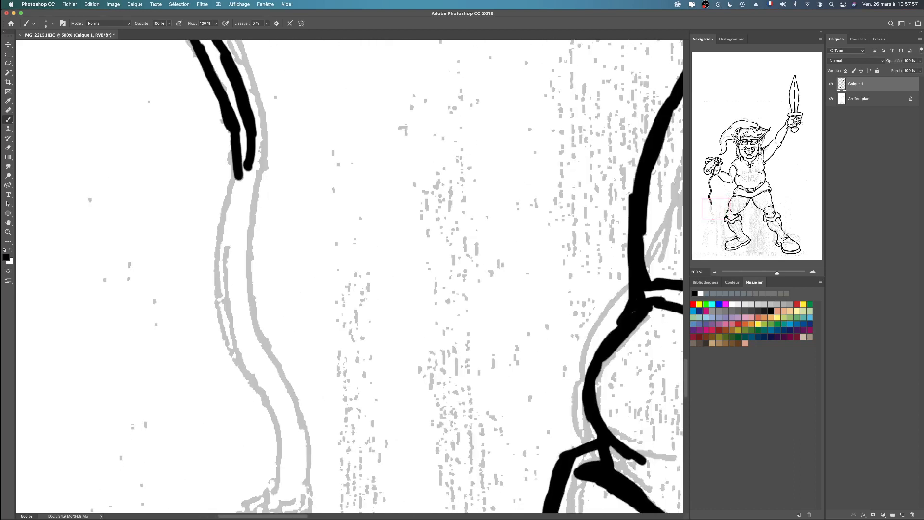
mouse_move(236, 166)
left_mouse_down()
mouse_move(222, 243)
mouse_move(225, 332)
mouse_move(250, 376)
left_mouse_up()
mouse_move(248, 150)
left_mouse_down()
mouse_move(235, 296)
mouse_move(281, 400)
left_mouse_up()
scroll(349, 276, "down", 5)
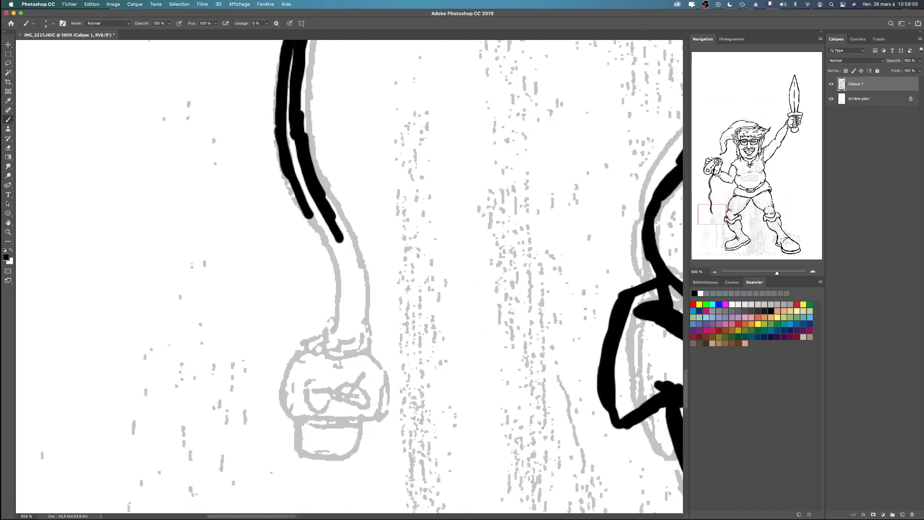
mouse_move(285, 163)
left_mouse_down()
mouse_move(322, 231)
mouse_move(317, 298)
mouse_move(331, 297)
mouse_move(327, 222)
mouse_move(313, 183)
left_mouse_up()
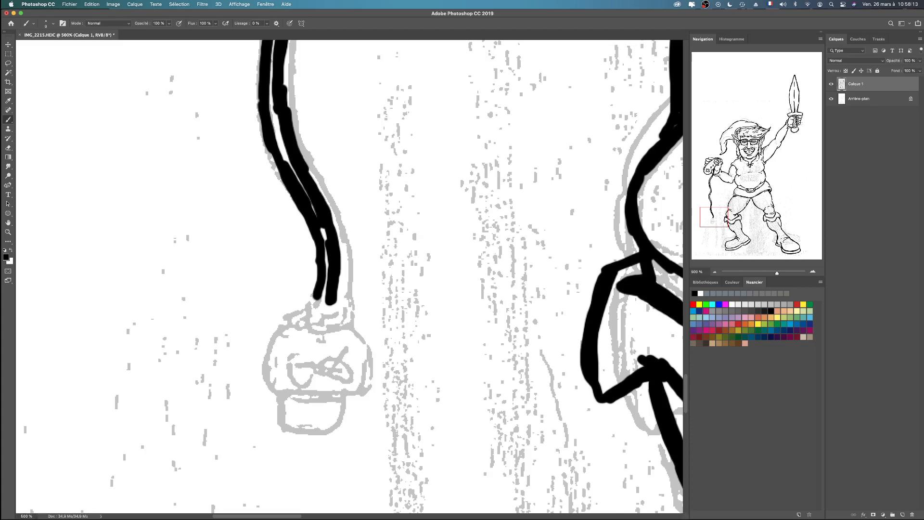
Ink the plug at the cable's end with a domed body, a narrow connector tip below, and two short horizontal grooves
mouse_move(332, 308)
left_mouse_down()
mouse_move(407, 173)
mouse_move(443, 164)
mouse_move(420, 169)
mouse_move(436, 177)
mouse_move(447, 152)
mouse_move(393, 173)
mouse_move(378, 226)
mouse_move(476, 226)
mouse_move(478, 198)
mouse_move(441, 169)
left_mouse_up()
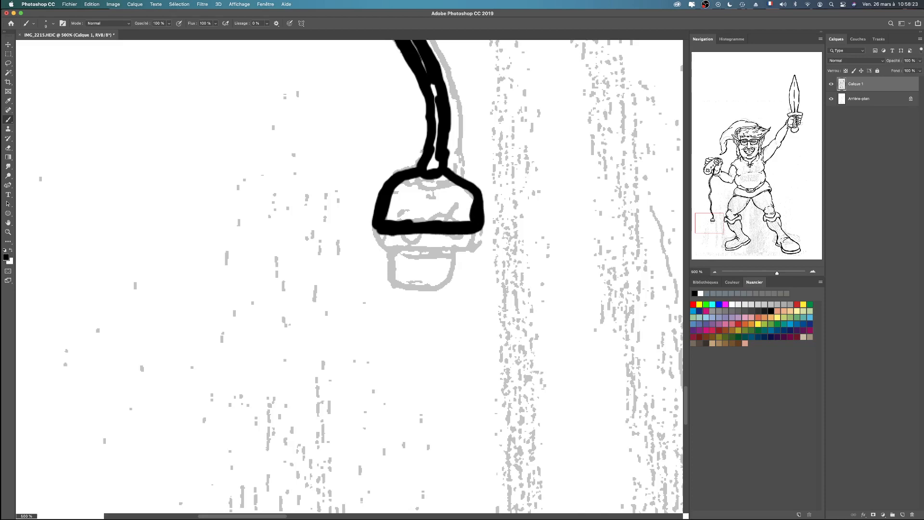
mouse_move(389, 236)
left_mouse_down()
mouse_move(407, 248)
mouse_move(446, 247)
mouse_move(464, 234)
left_mouse_up()
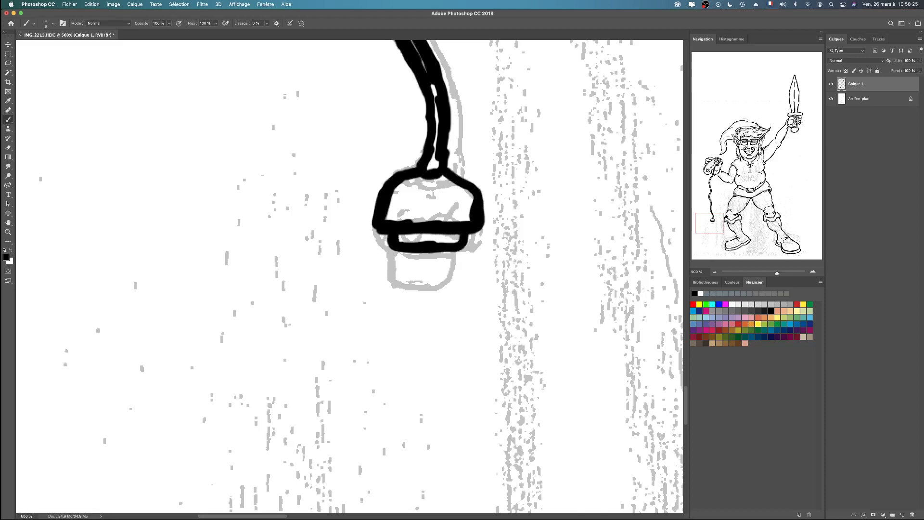
left_click_drag(391, 199, 474, 199)
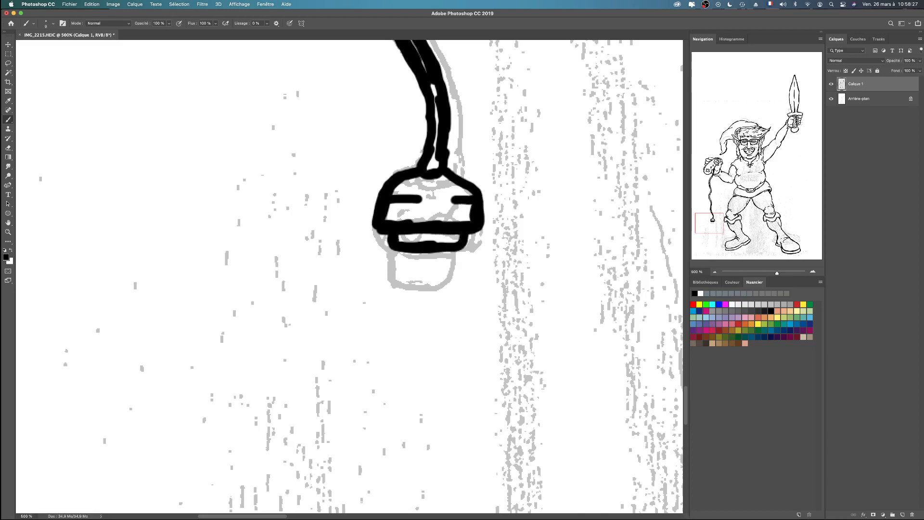
Erase the hand outline crossing the cable and trim the cable's edges inside the palm so the gap between them stays clear
scroll(349, 276, "up", 20)
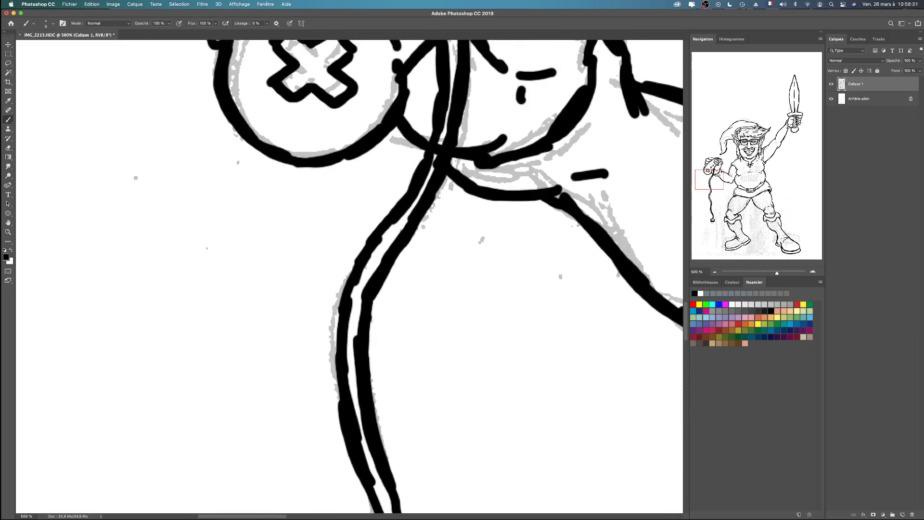
mouse_move(438, 138)
left_mouse_down()
mouse_move(428, 182)
mouse_move(449, 117)
left_mouse_up()
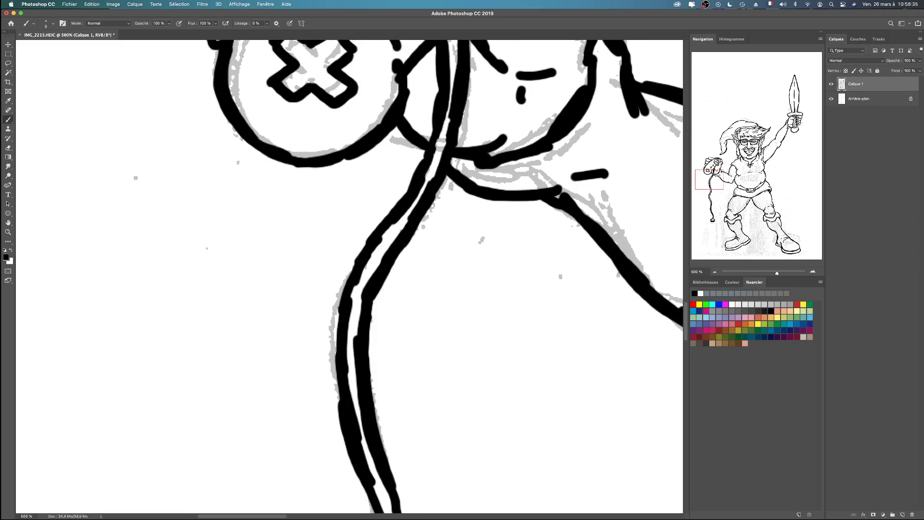
scroll(349, 276, "up", 10)
scroll(349, 276, "right", 8)
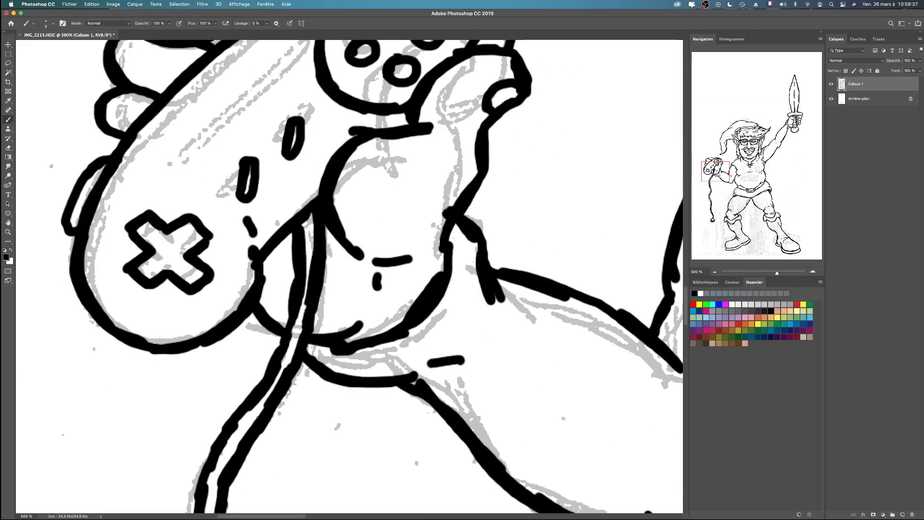
left_click_drag(303, 318, 305, 248)
scroll(350, 276, "right", 2)
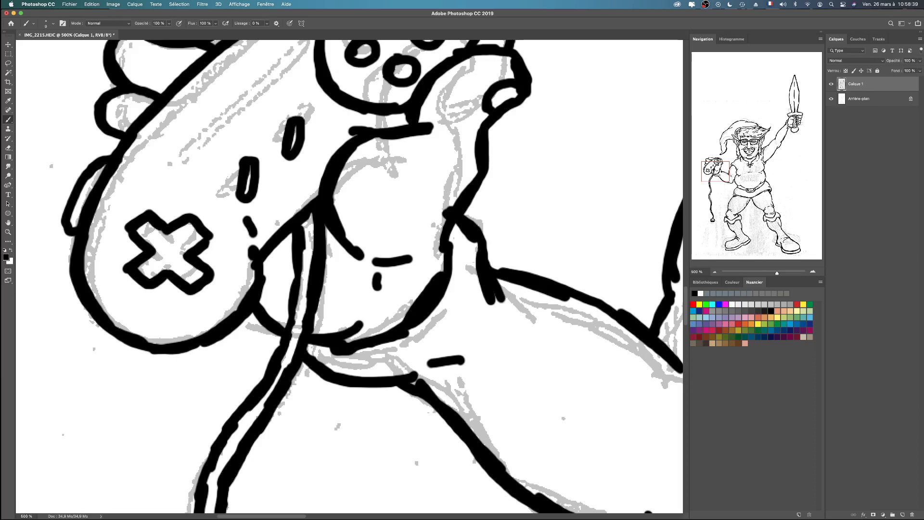
Thin the cable's inner edges below the hand and along the first long curve to widen the white gap between them
scroll(349, 276, "down", 10)
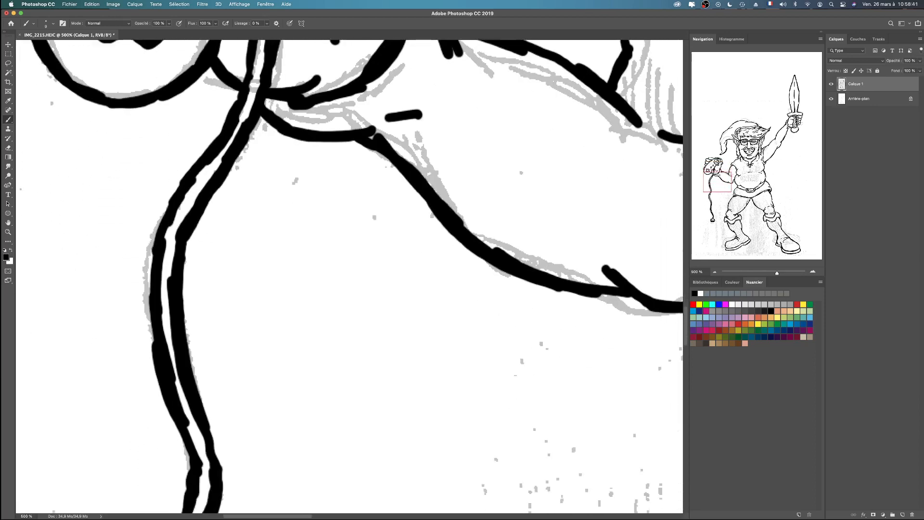
left_click_drag(211, 162, 249, 112)
scroll(350, 276, "down", 6)
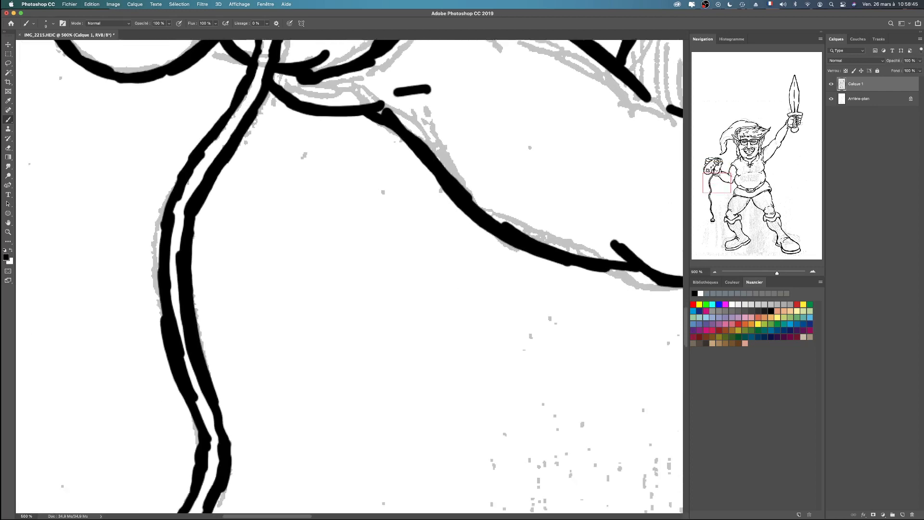
scroll(349, 277, "left", 2)
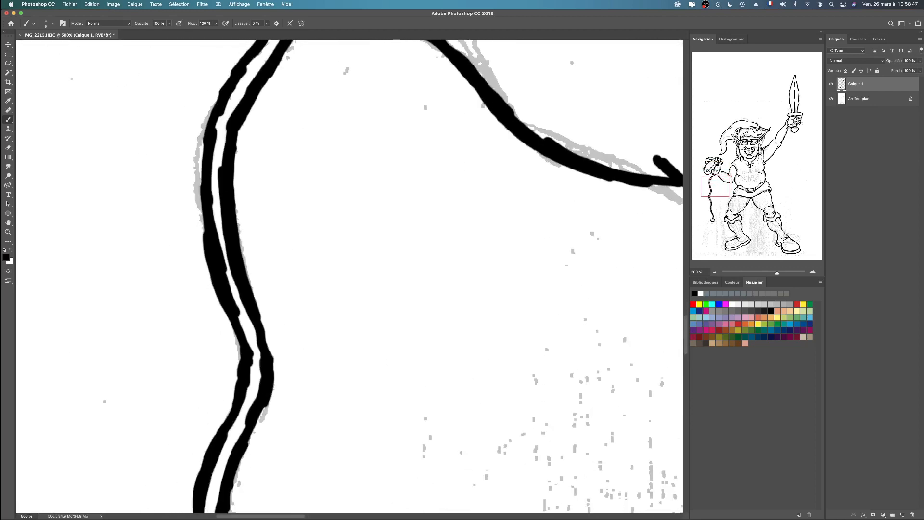
mouse_move(211, 170)
left_mouse_down()
mouse_move(219, 250)
mouse_move(243, 323)
left_mouse_up()
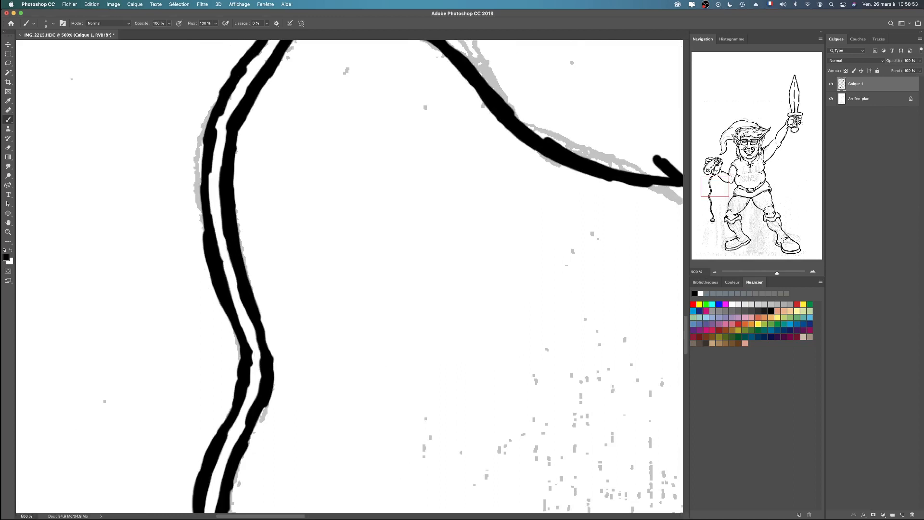
Thin the cable's inner edges along the lower curves down to the plug so the white gap between them stays open
scroll(349, 276, "down", 5)
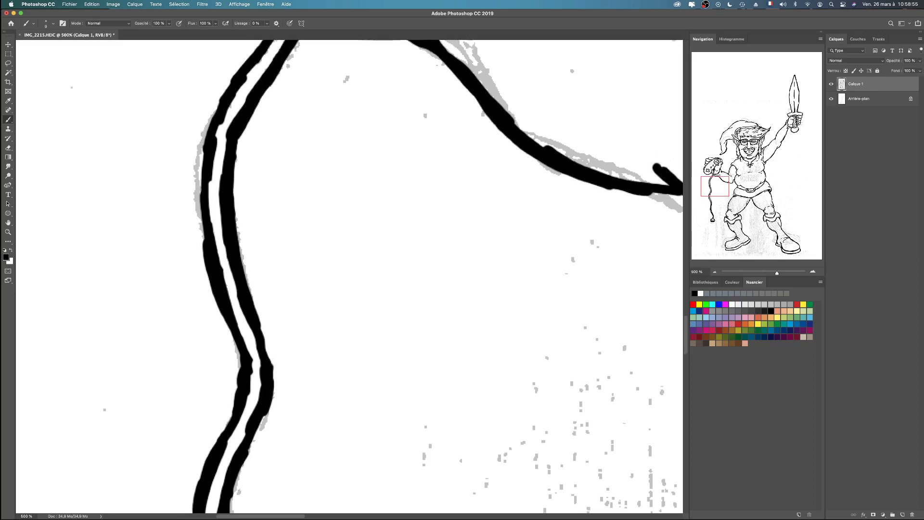
scroll(350, 276, "right", 2)
scroll(349, 276, "down", 3)
scroll(350, 276, "left", 2)
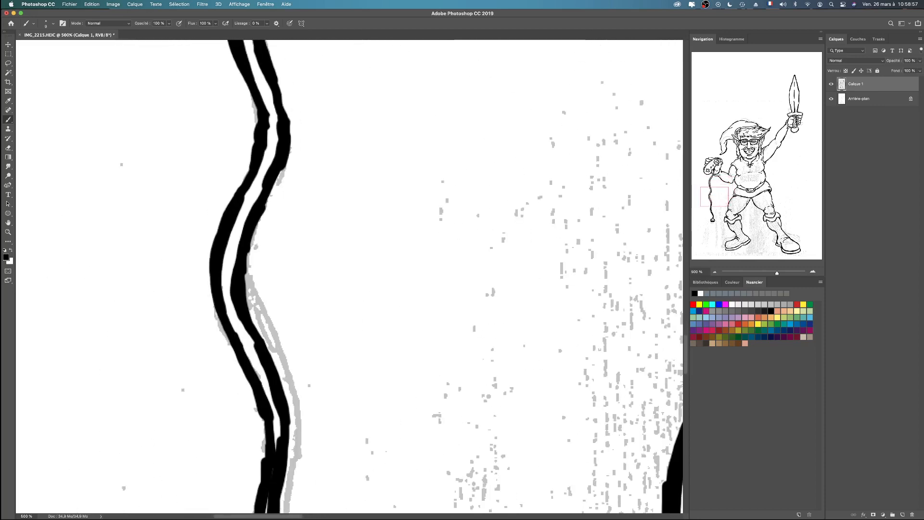
scroll(349, 276, "down", 5)
scroll(350, 277, "right", 3)
scroll(349, 276, "left", 3)
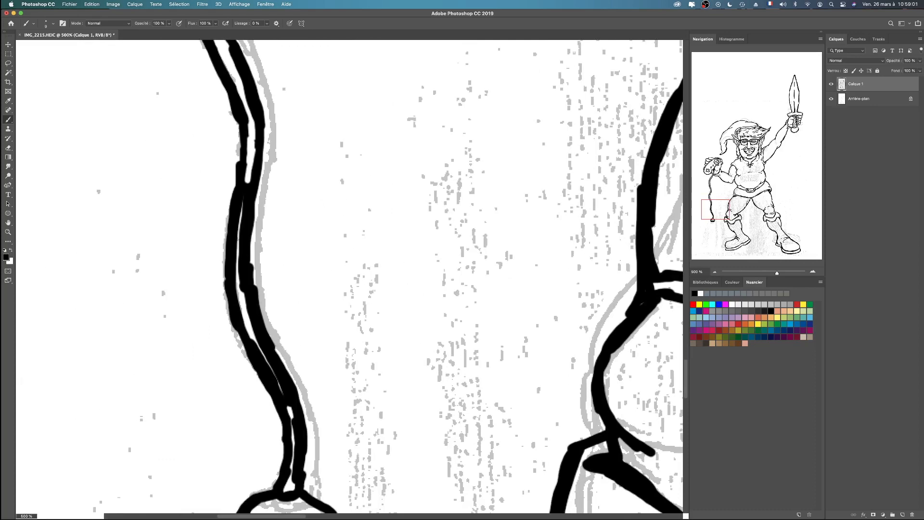
scroll(349, 277, "right", 3)
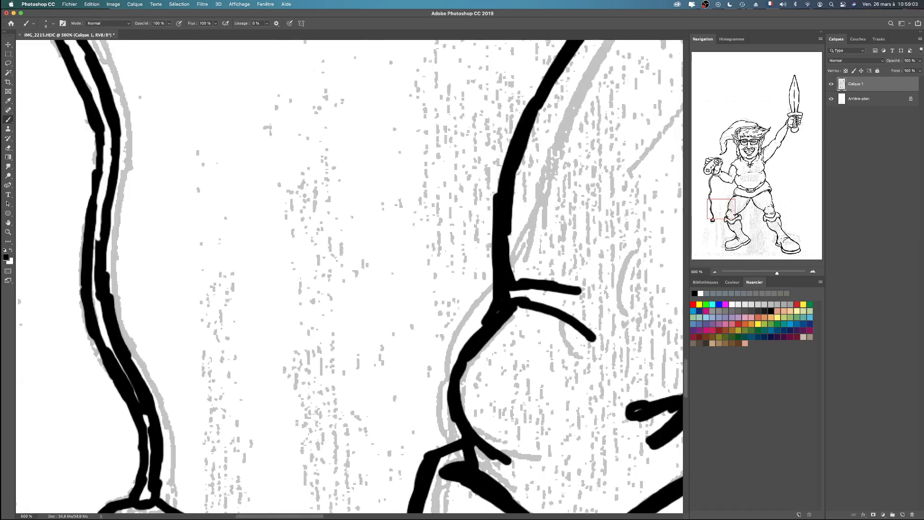
scroll(350, 277, "down", 5)
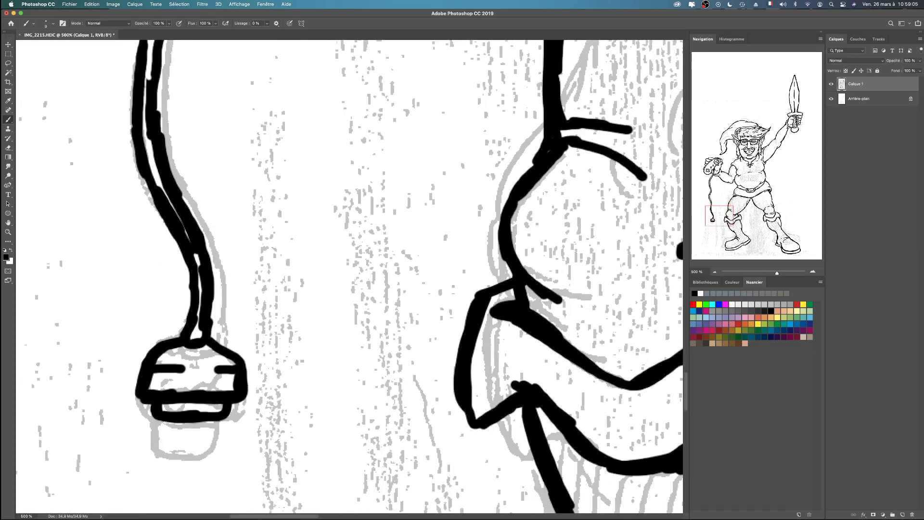
left_click_drag(197, 332, 193, 247)
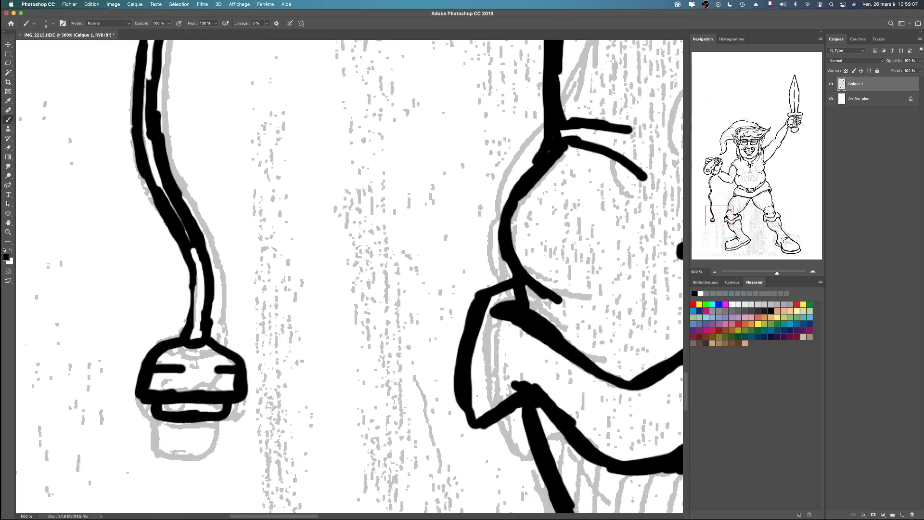
scroll(349, 277, "up", 5)
scroll(349, 277, "left", 2)
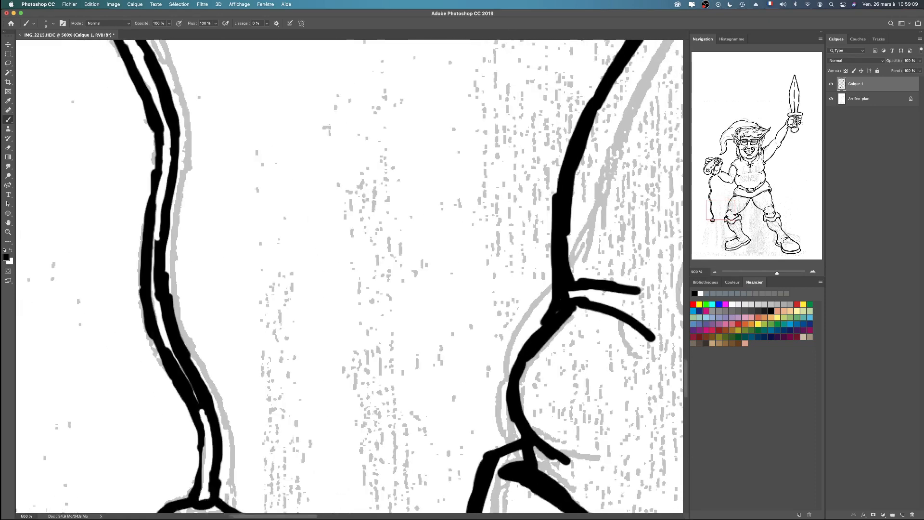
mouse_move(196, 253)
left_mouse_down()
mouse_move(198, 308)
mouse_move(243, 446)
left_mouse_up()
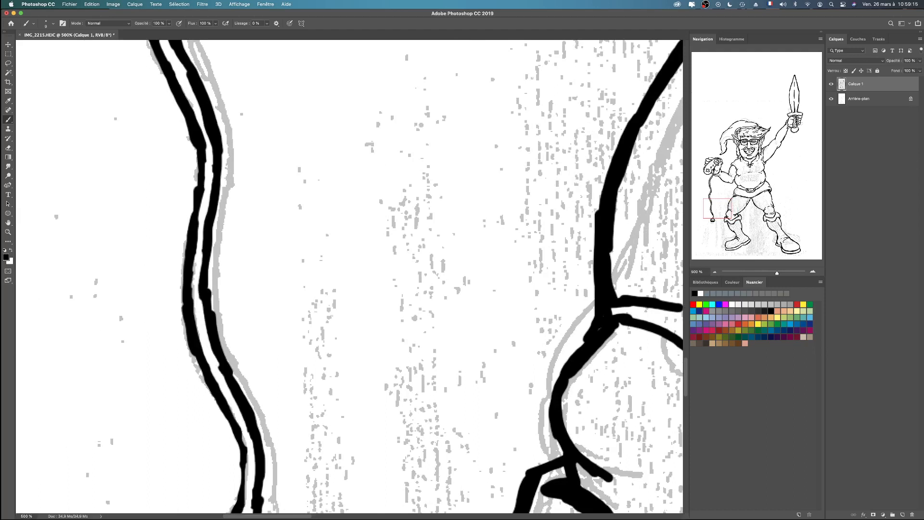
scroll(350, 276, "up", 15)
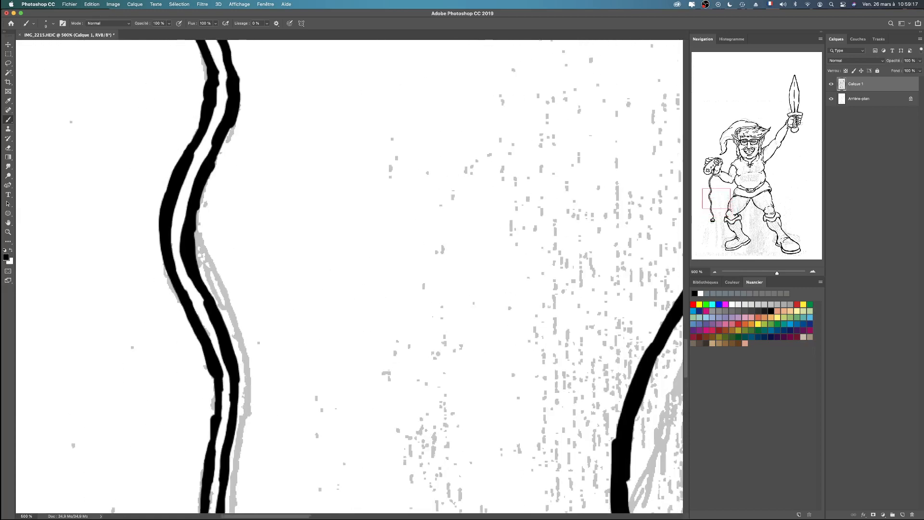
scroll(349, 276, "up", 10)
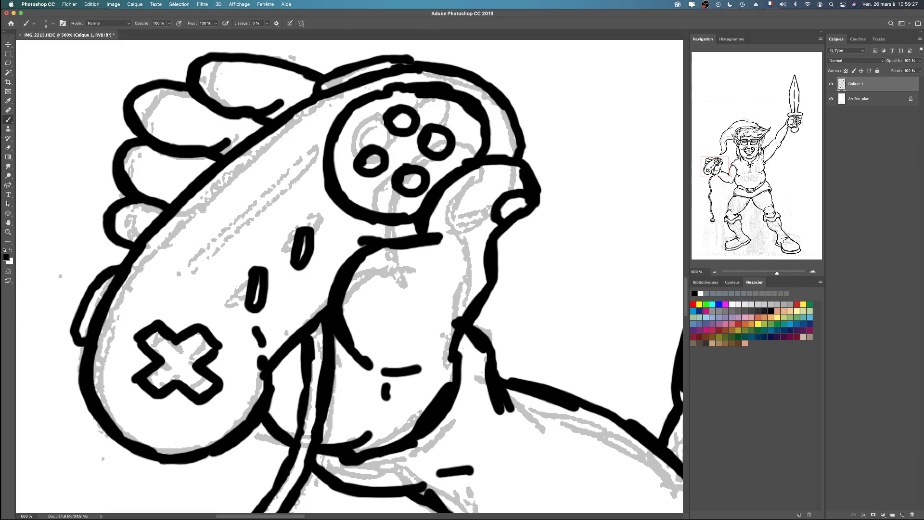
scroll(521, 58, "down", 10)
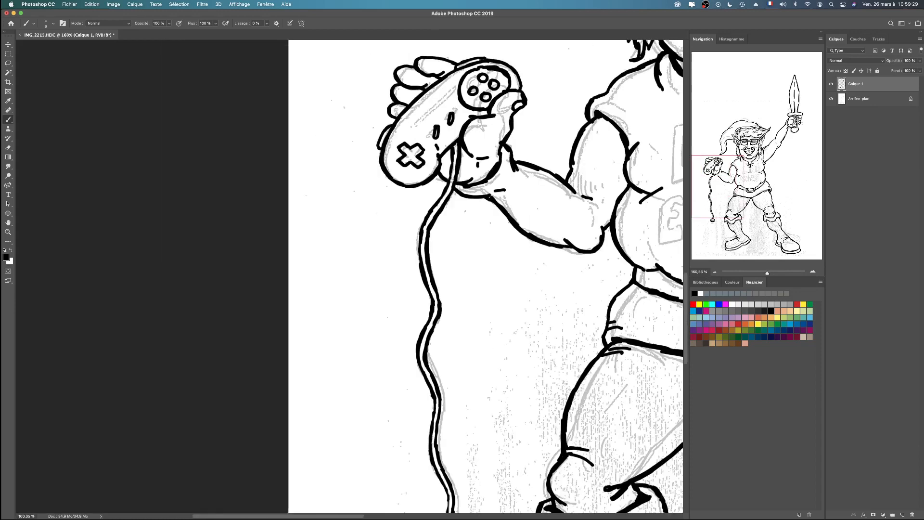
scroll(520, 57, "down", 5)
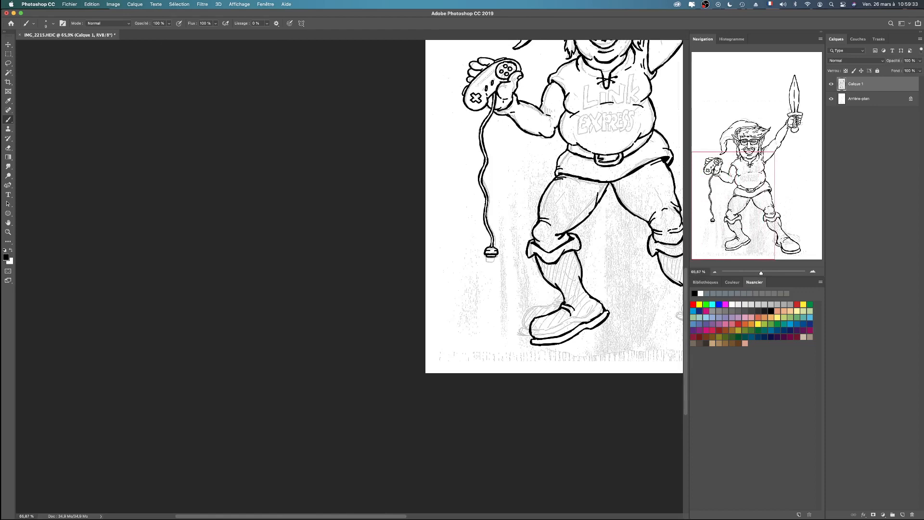
left_click(757, 202)
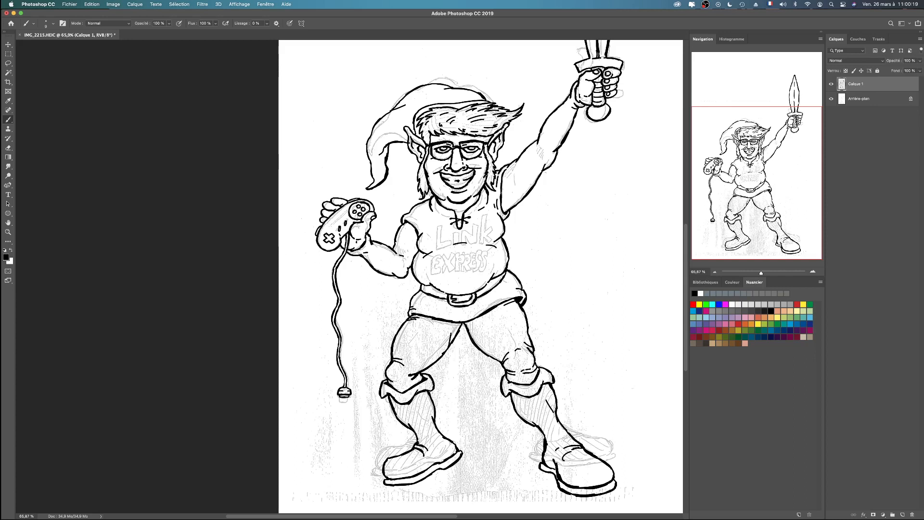
left_click(135, 4)
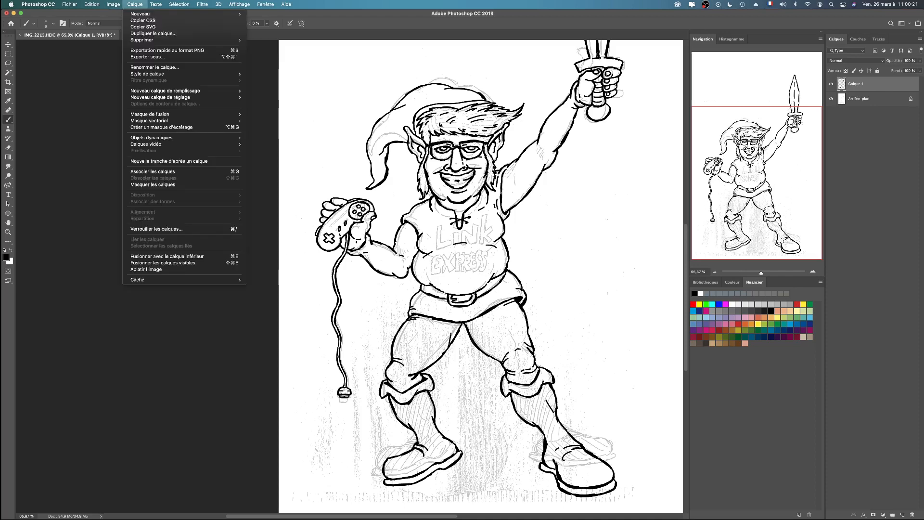
key("Escape")
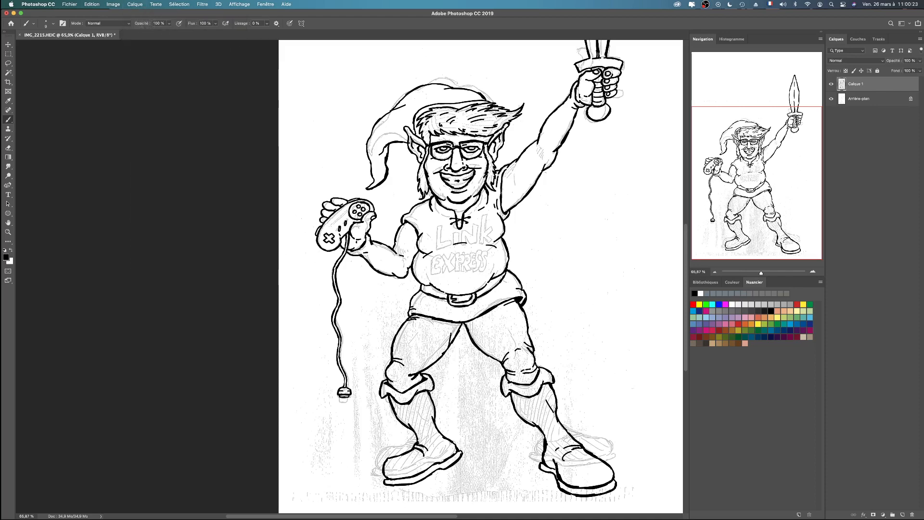
Hide the background layer containing the pencil sketch, then delete that layer, leaving only the inked line art
left_click(866, 98)
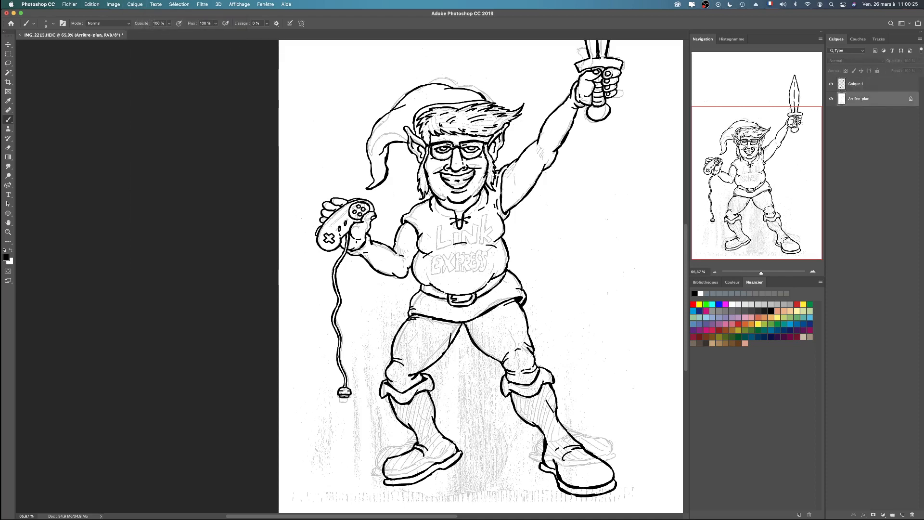
left_click(831, 98)
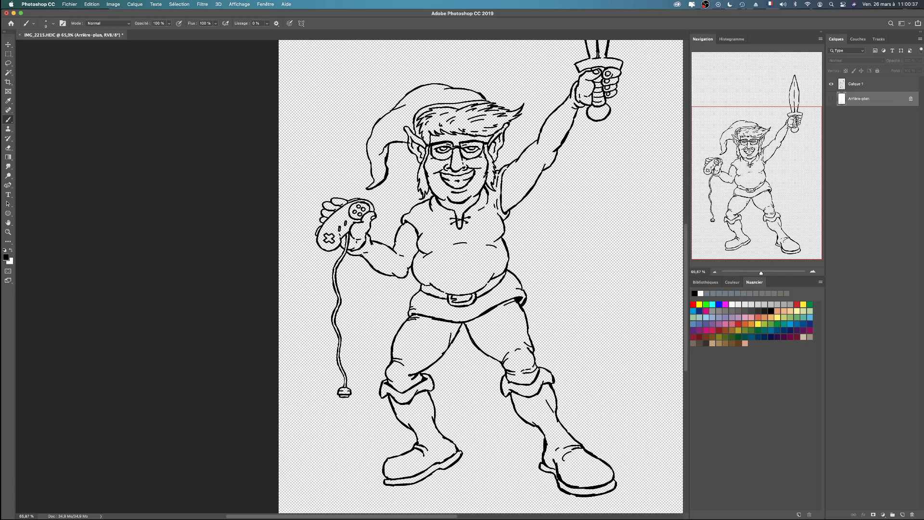
right_click(791, 100)
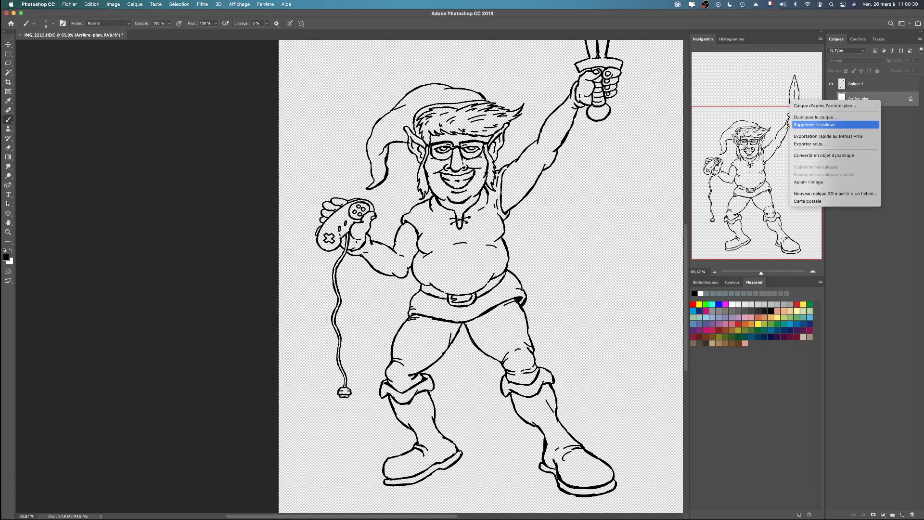
left_click(818, 125)
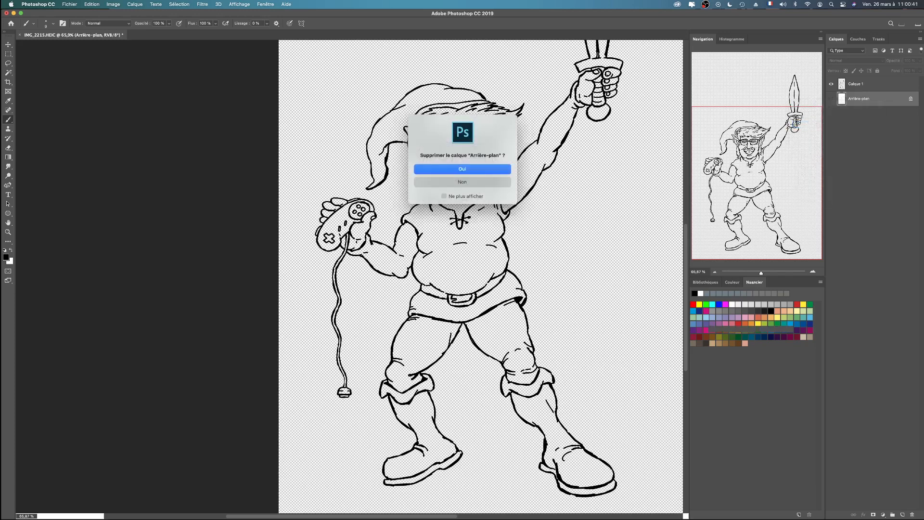
key("Return")
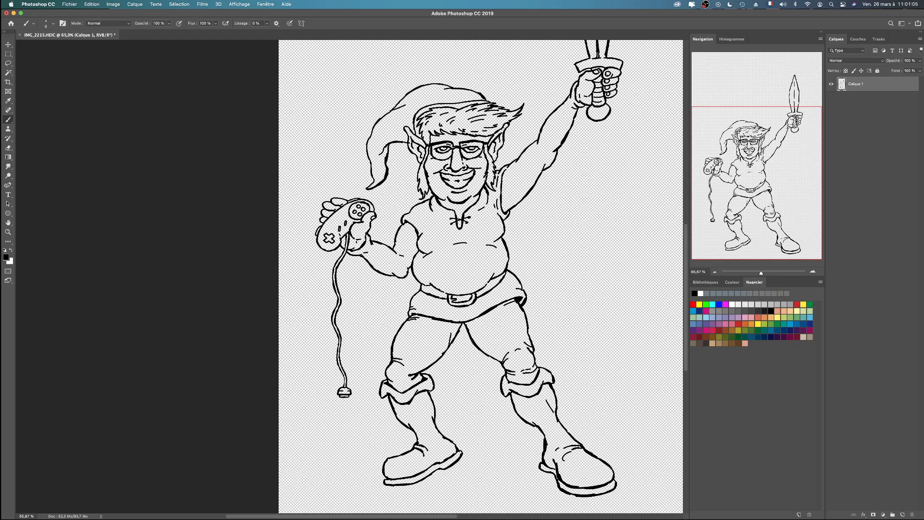
Flatten the image so the inked line art sits on a white background
left_click(113, 4)
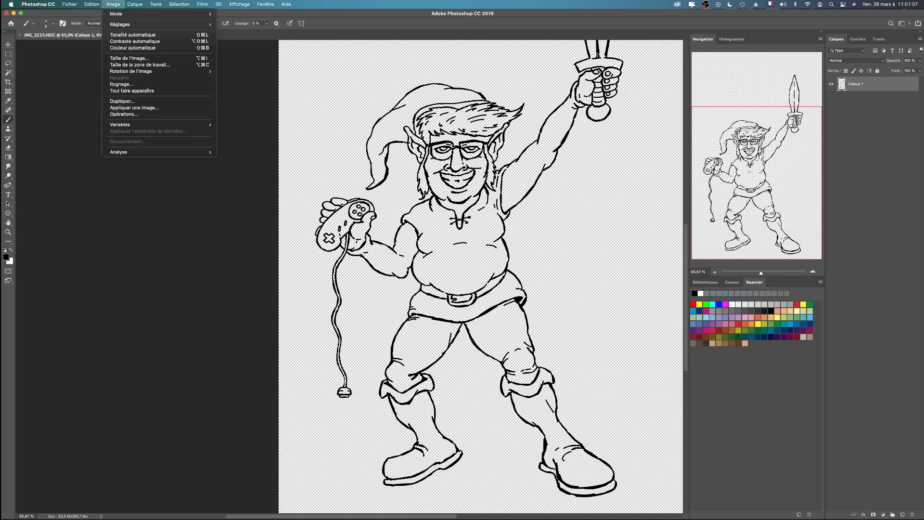
mouse_move(134, 5)
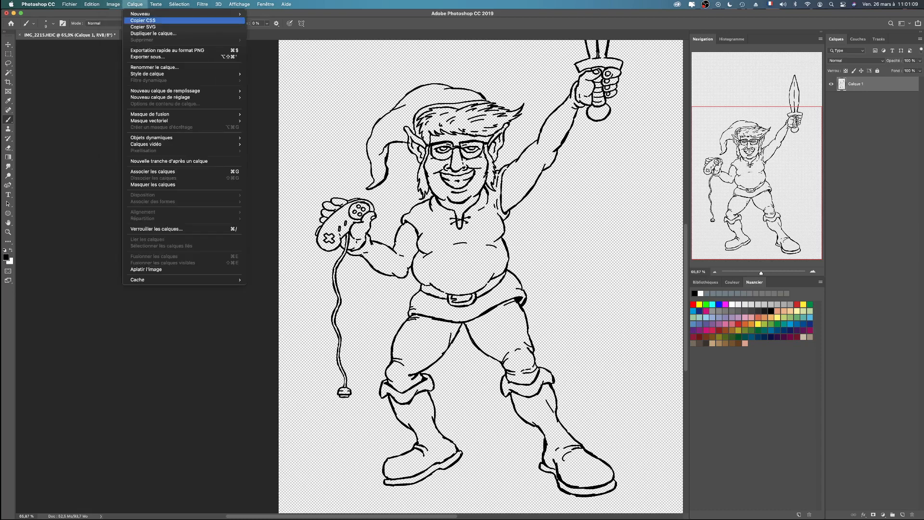
left_click(146, 269)
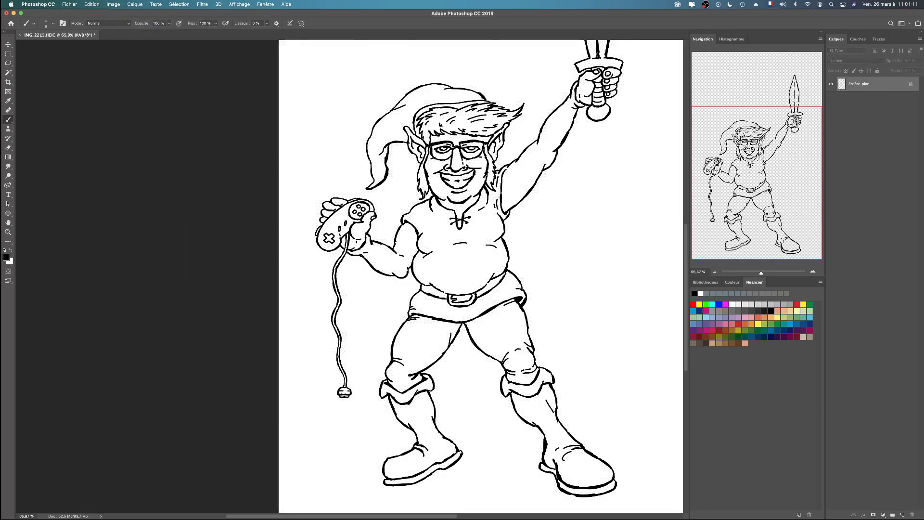
Redraw the belly's outline on the raised-arm side as a rounder bulge down to the belt and erase the old inner line
scroll(338, 273, "up", 10)
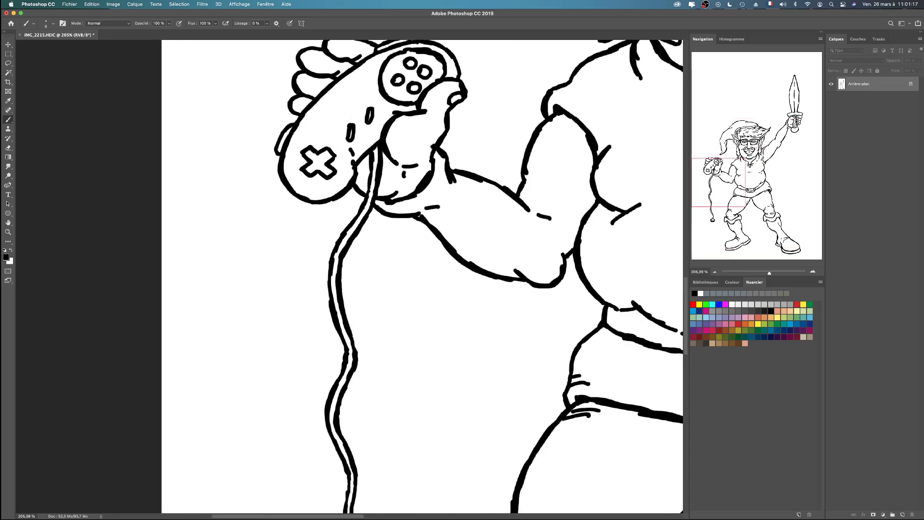
scroll(350, 277, "right", 10)
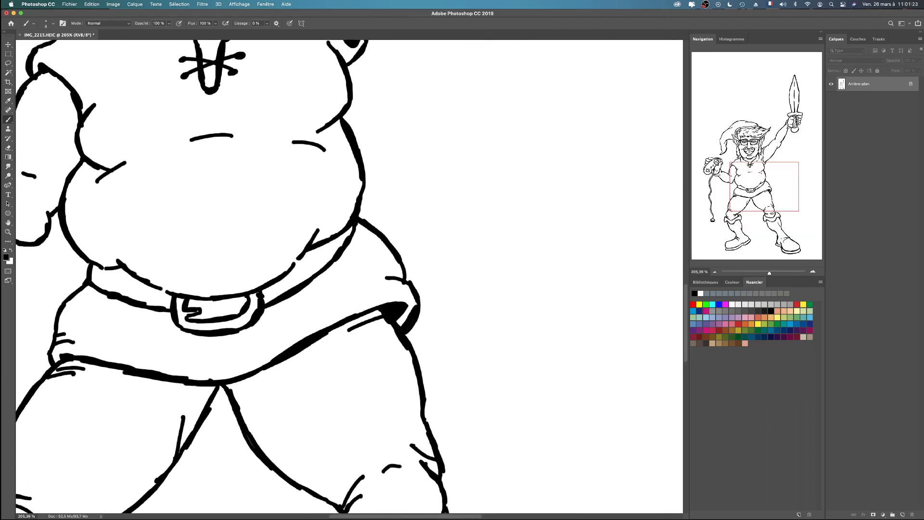
mouse_move(347, 111)
left_mouse_down()
mouse_move(371, 155)
mouse_move(372, 179)
left_mouse_up()
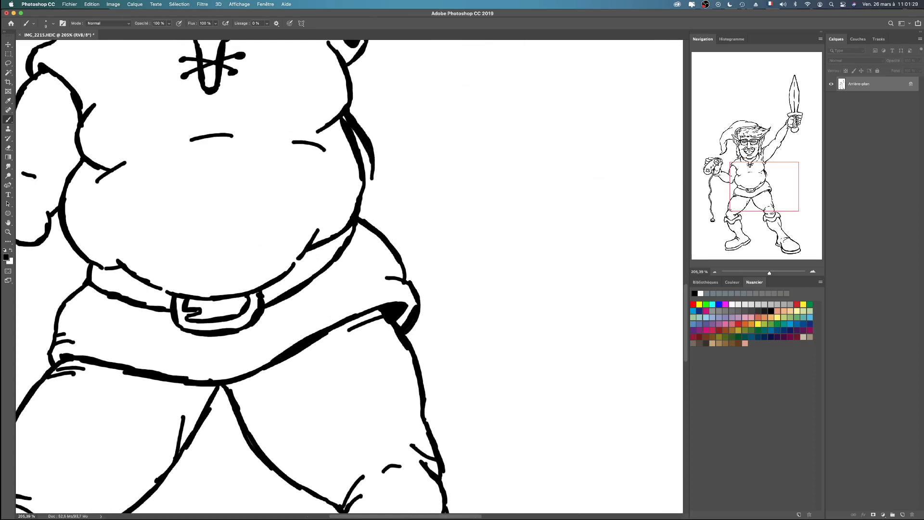
mouse_move(351, 230)
left_mouse_down()
mouse_move(313, 244)
mouse_move(371, 207)
mouse_move(373, 147)
left_mouse_up()
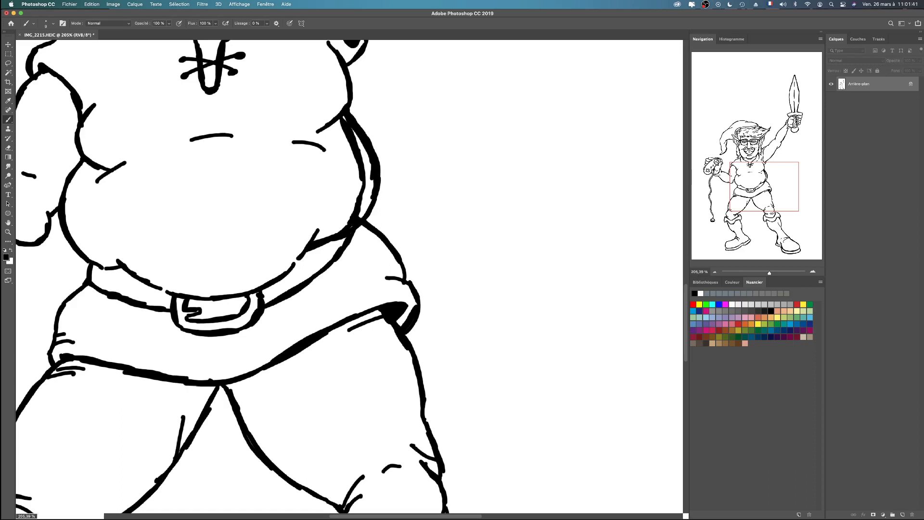
mouse_move(351, 223)
left_mouse_down()
mouse_move(326, 237)
mouse_move(360, 209)
left_mouse_up()
left_click(342, 123)
mouse_move(343, 121)
left_mouse_down()
mouse_move(364, 180)
mouse_move(356, 212)
mouse_move(360, 192)
mouse_move(372, 195)
mouse_move(371, 171)
left_mouse_up()
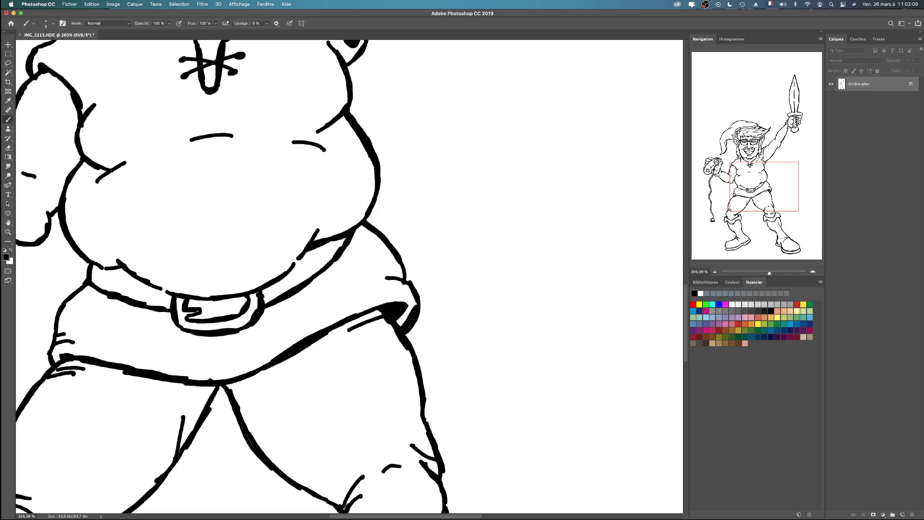
Touch up the tunic's collar line just below the chin with a short stroke
scroll(350, 276, "up", 5)
scroll(349, 277, "left", 5)
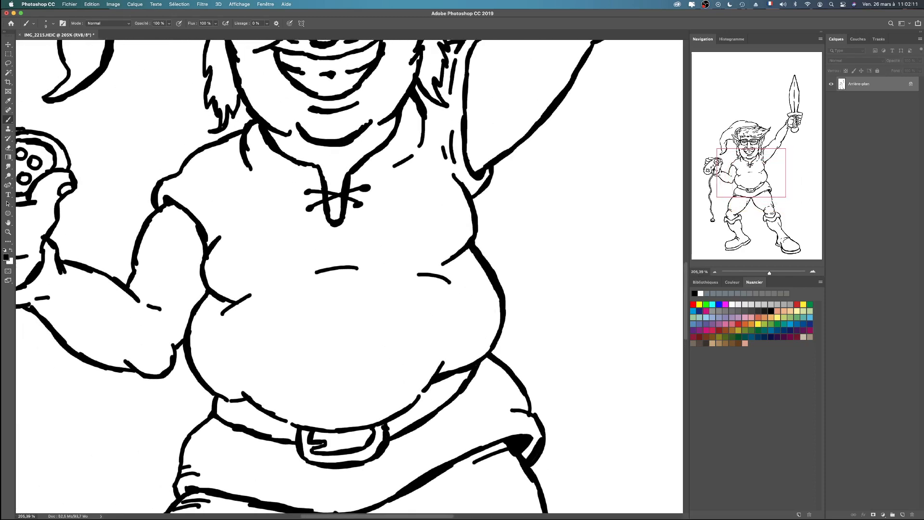
left_click_drag(299, 146, 306, 150)
scroll(350, 276, "up", 7)
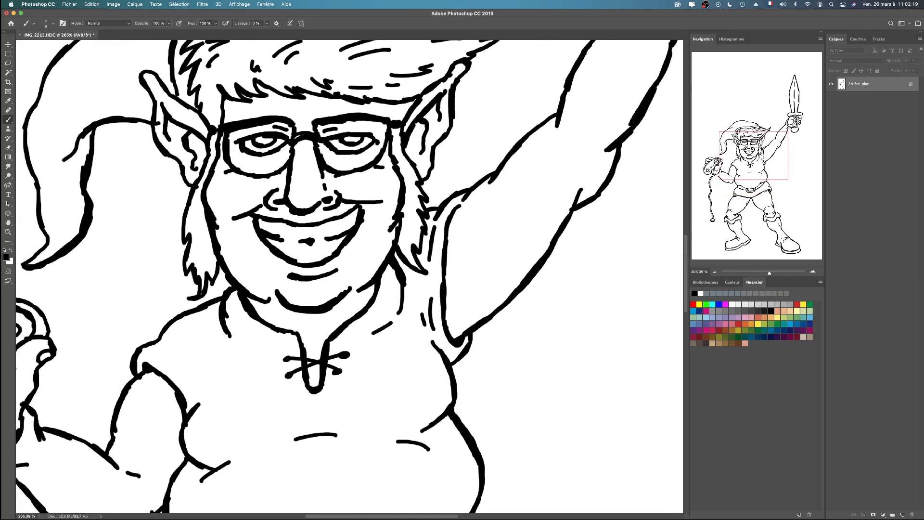
scroll(349, 277, "up", 6)
scroll(350, 276, "right", 3)
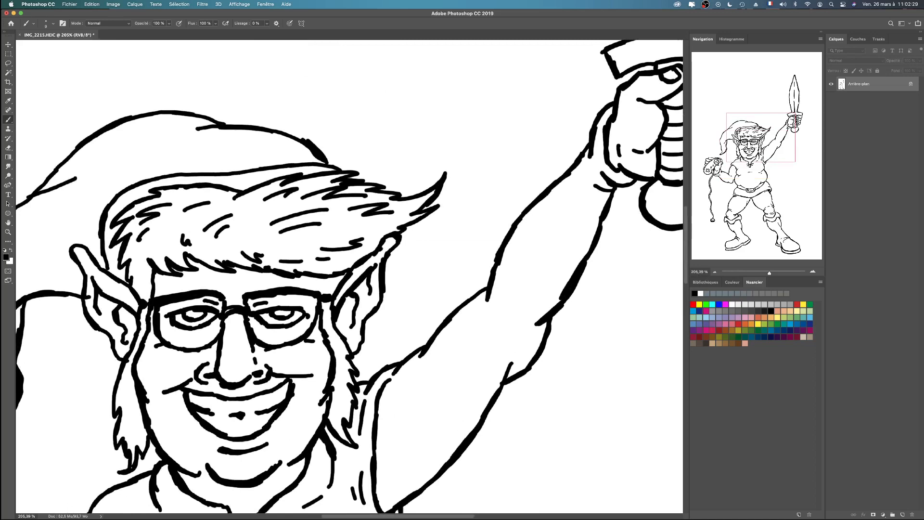
Save the drawing in Downloads as a JPEG named Link Express, with quality 12 (Maximum) and the progressive optimised format
left_click(69, 4)
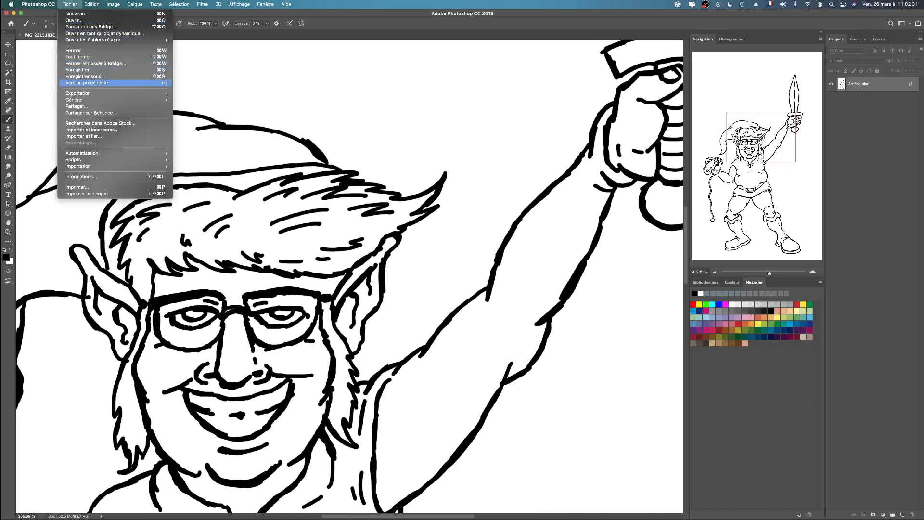
key("Return")
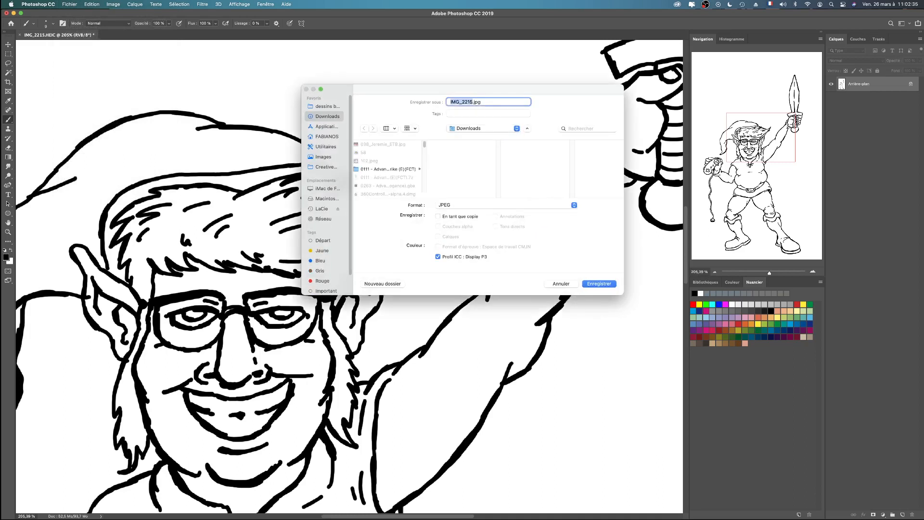
type("Link Express")
key("Return")
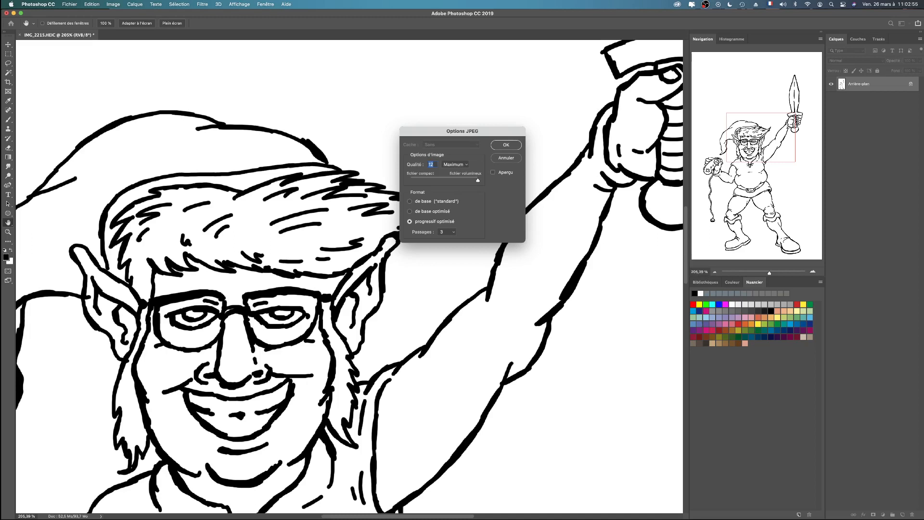
key("Return")
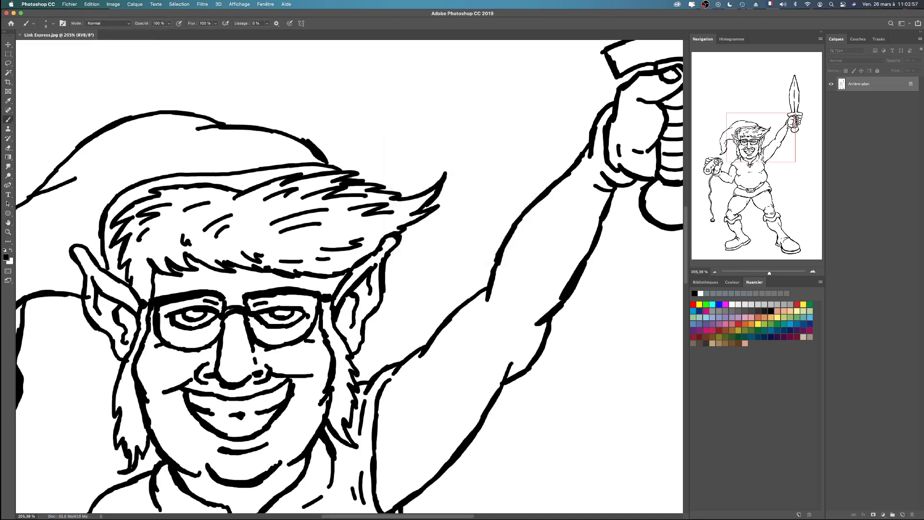
Try the Filter Gallery's Découpage filter on the flattened line art
left_click(202, 4)
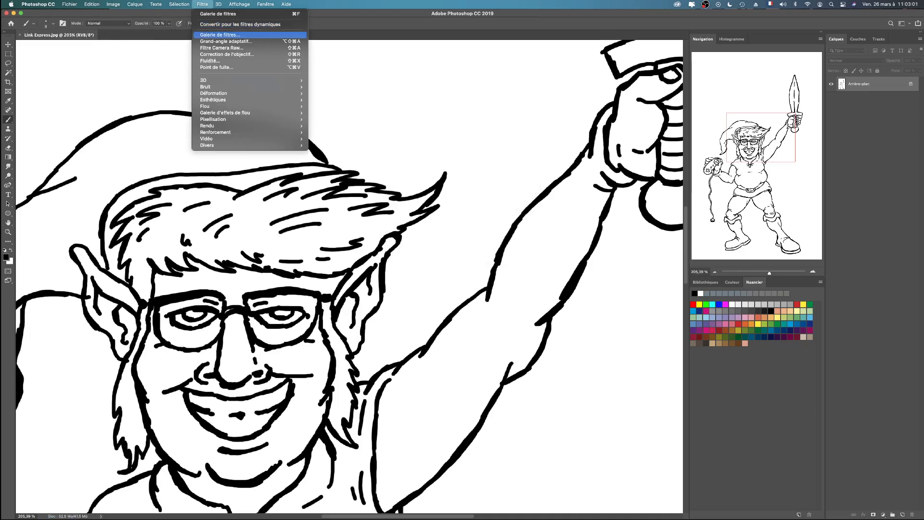
left_click(220, 35)
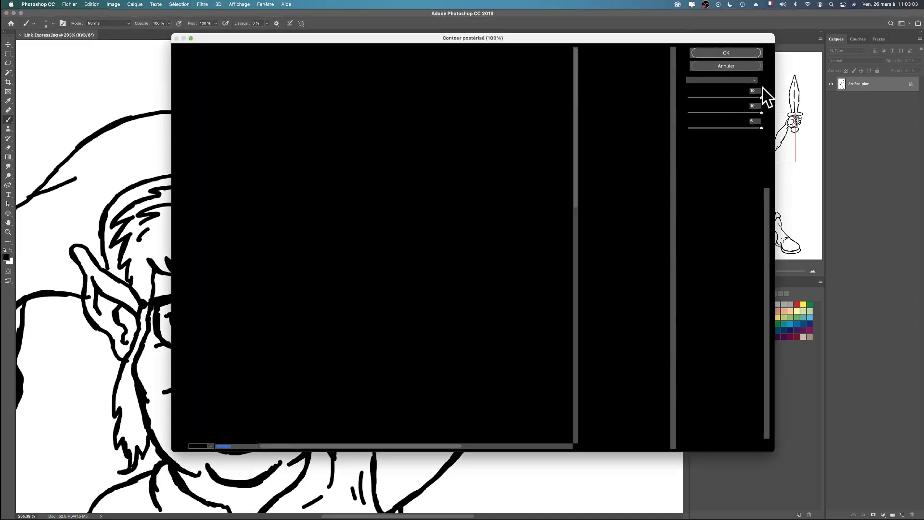
left_click(721, 80)
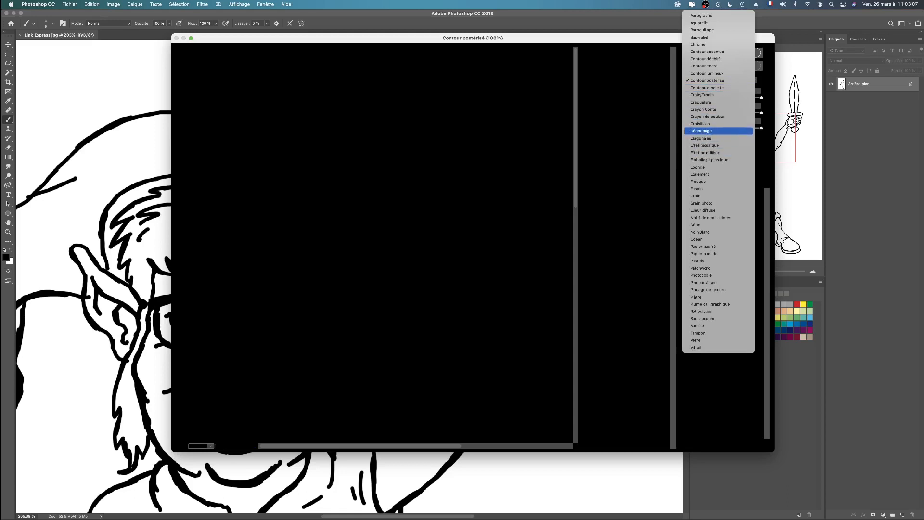
key("Return")
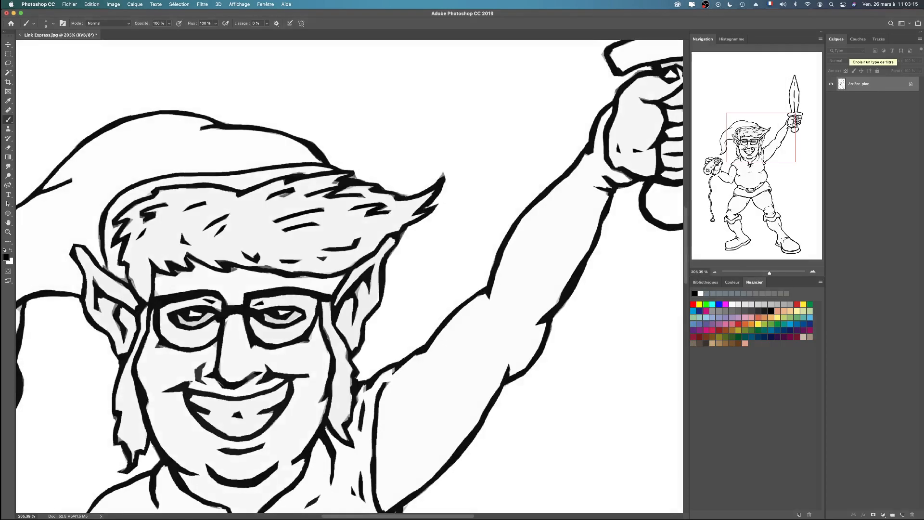
Check the filtered drawing as a whole and undo the Découpage filter
left_click(714, 272)
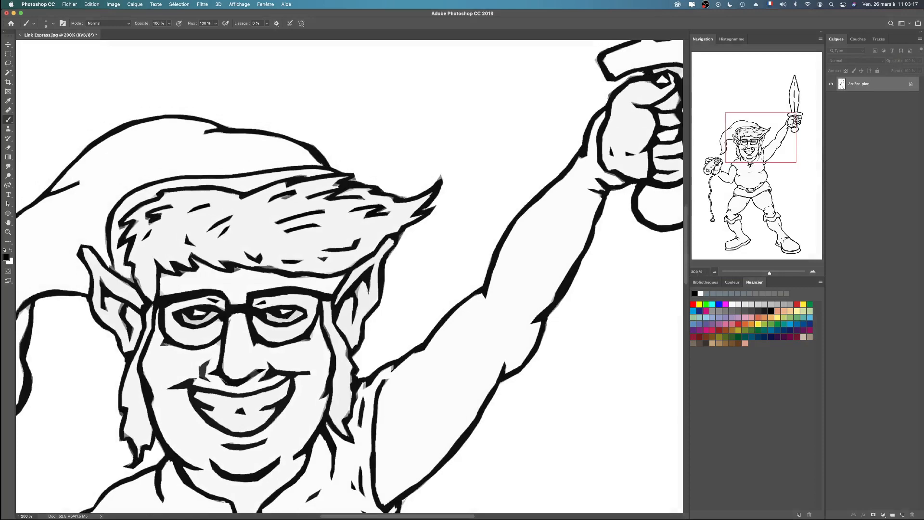
left_click(715, 272)
left_click(714, 272)
left_click(715, 272)
left_click(714, 272)
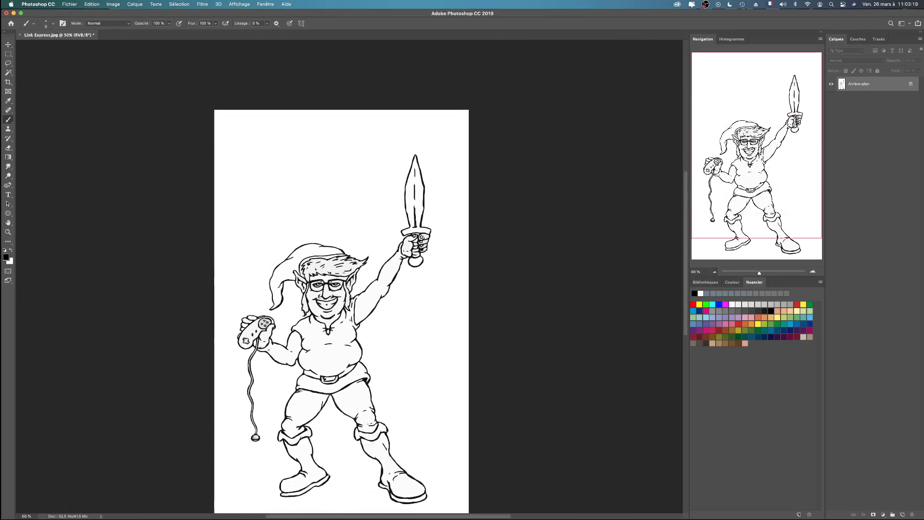
left_click(715, 272)
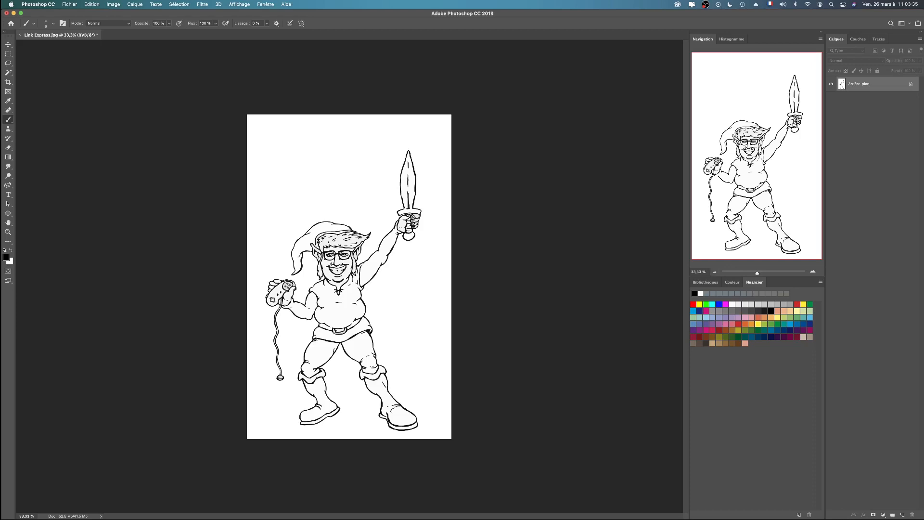
key("super+z")
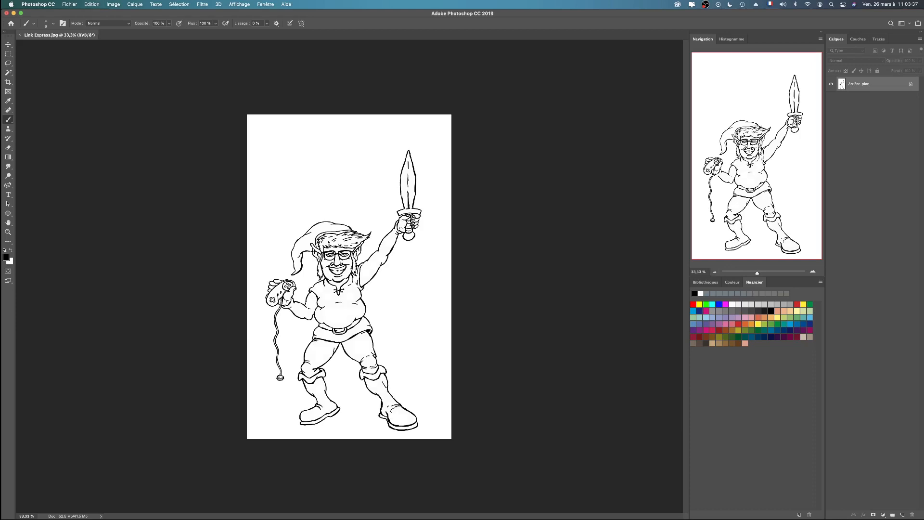
Apply the Filter Gallery's Découpage filter to the line art with the edge simplification slightly reduced
left_click(202, 5)
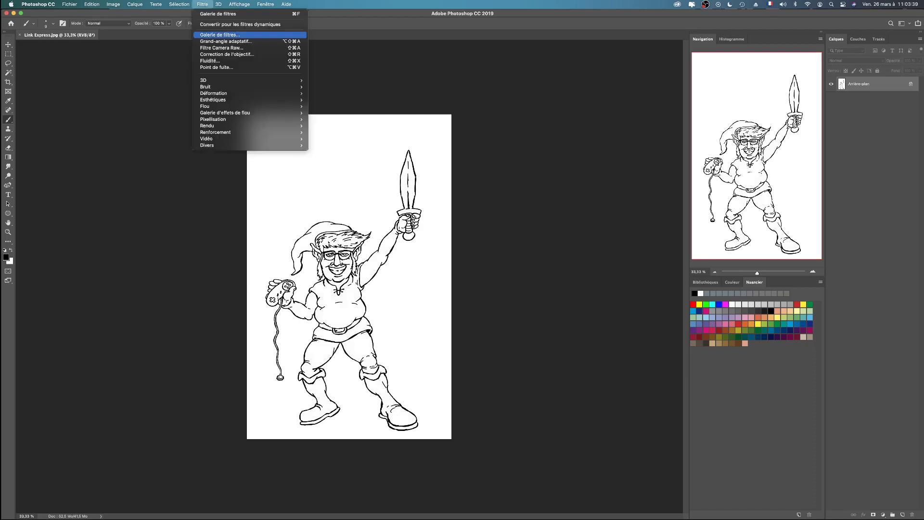
left_click(217, 35)
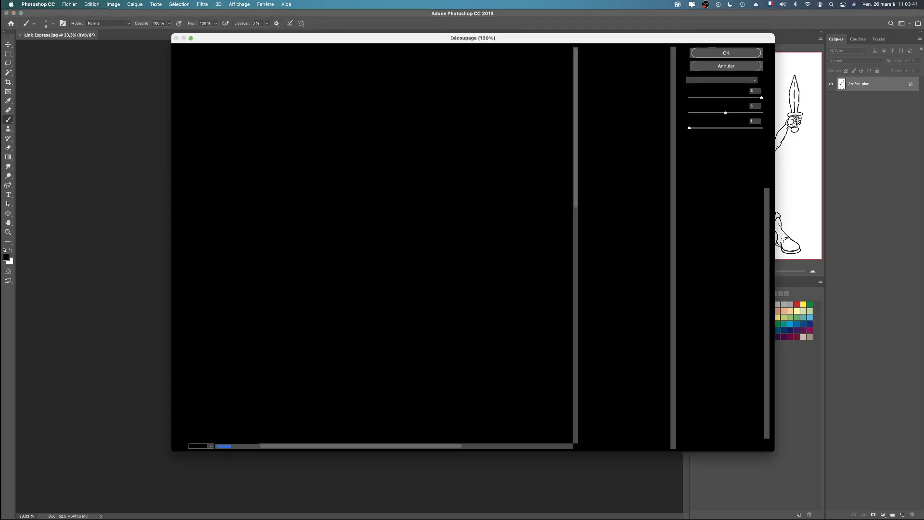
left_click(721, 80)
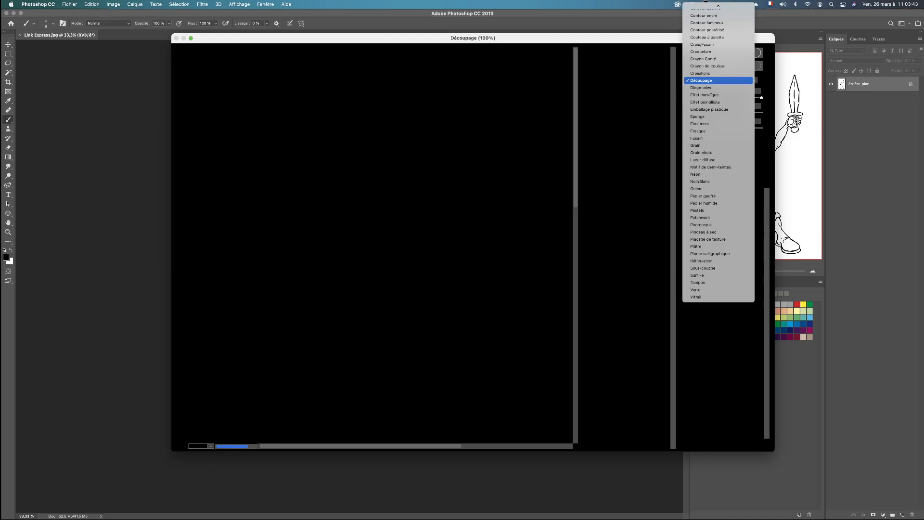
left_click(721, 80)
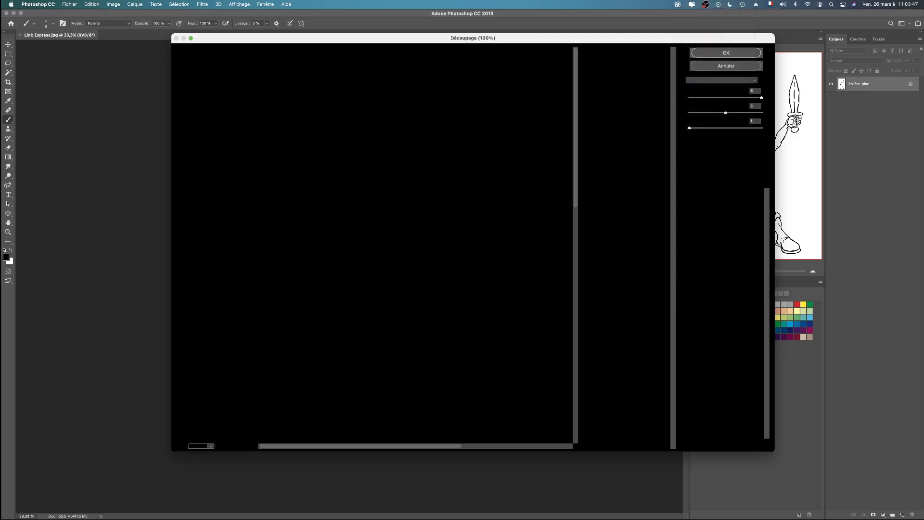
left_click_drag(725, 112, 720, 112)
key("Return")
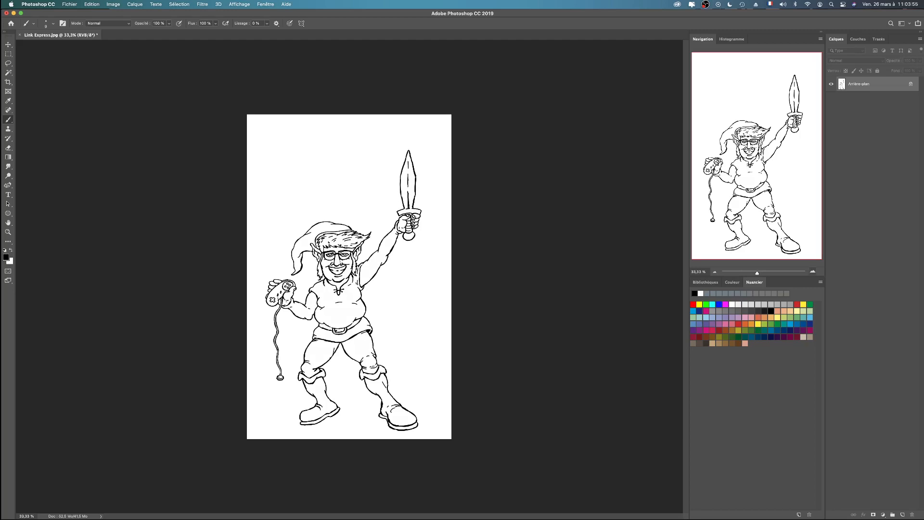
Examine the filtered outlines at 200% from the raised sword hand past the game controller down to the boots
key("super+1")
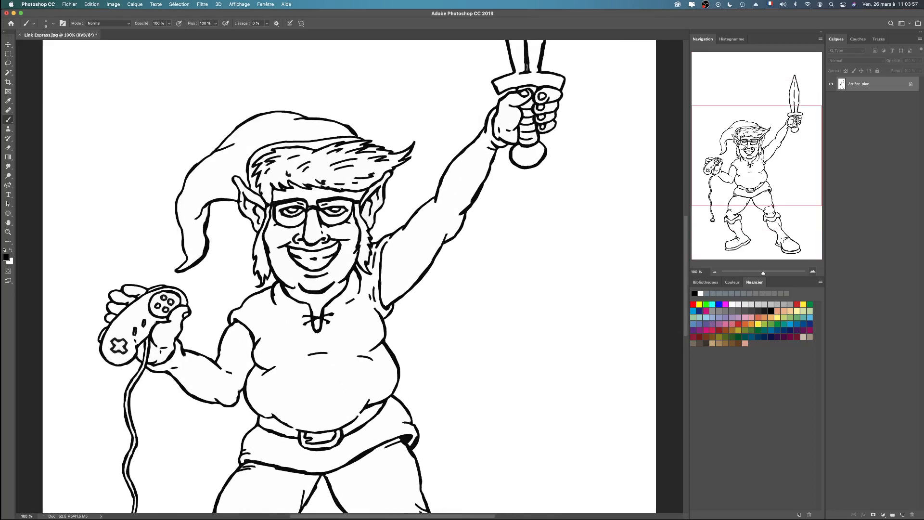
key("super+plus")
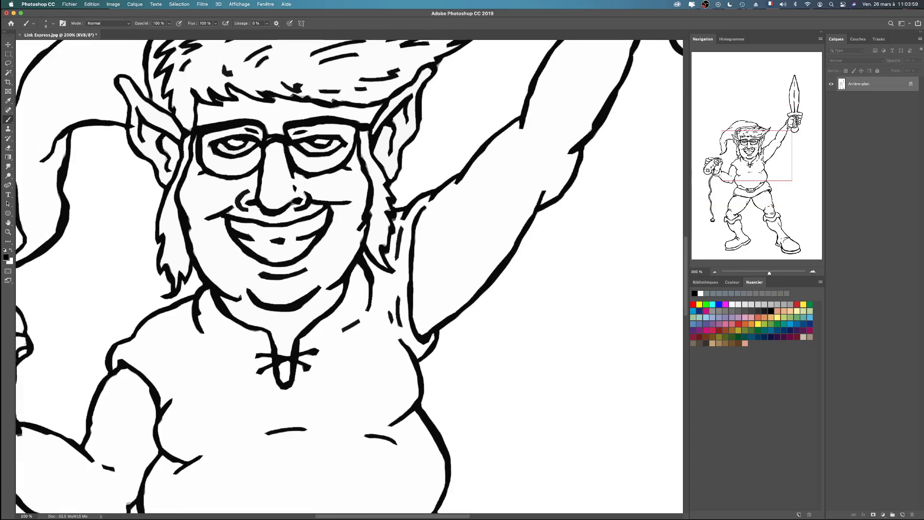
scroll(350, 276, "up", 10)
scroll(349, 276, "right", 5)
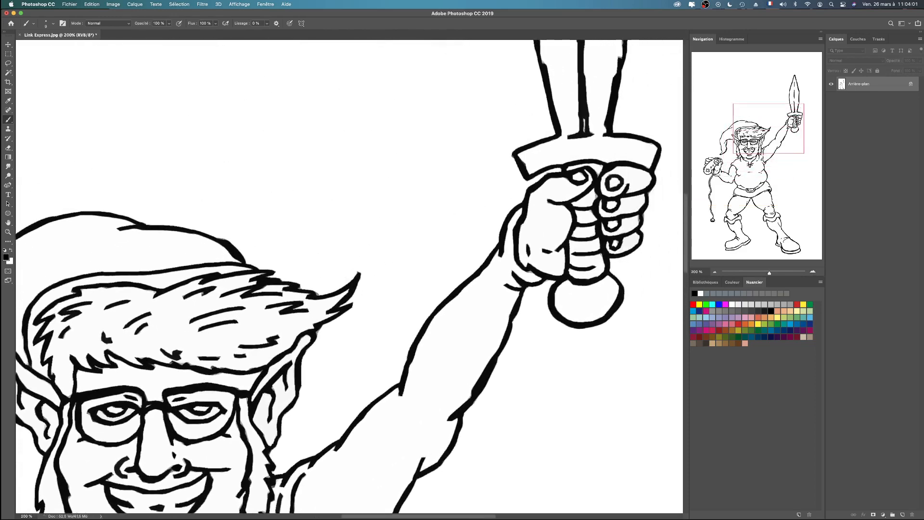
scroll(350, 276, "up", 10)
scroll(350, 276, "down", 12)
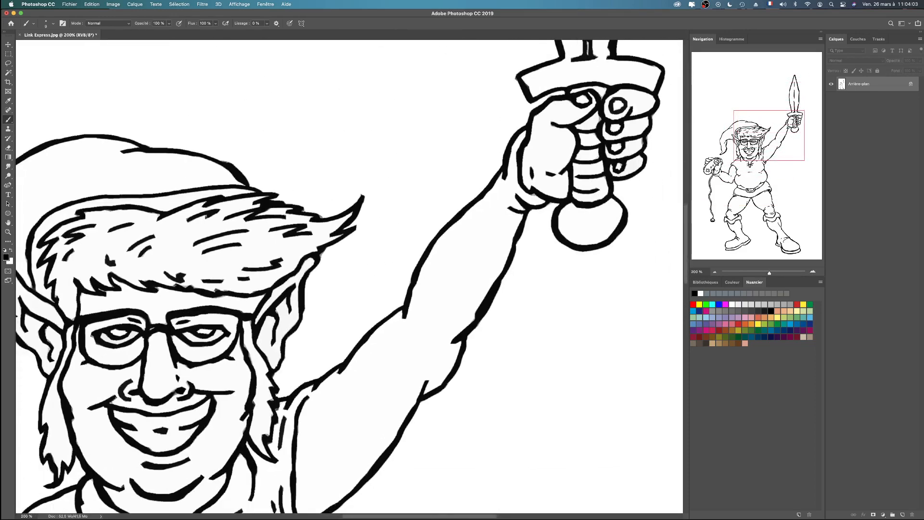
scroll(349, 276, "down", 9)
scroll(349, 277, "left", 14)
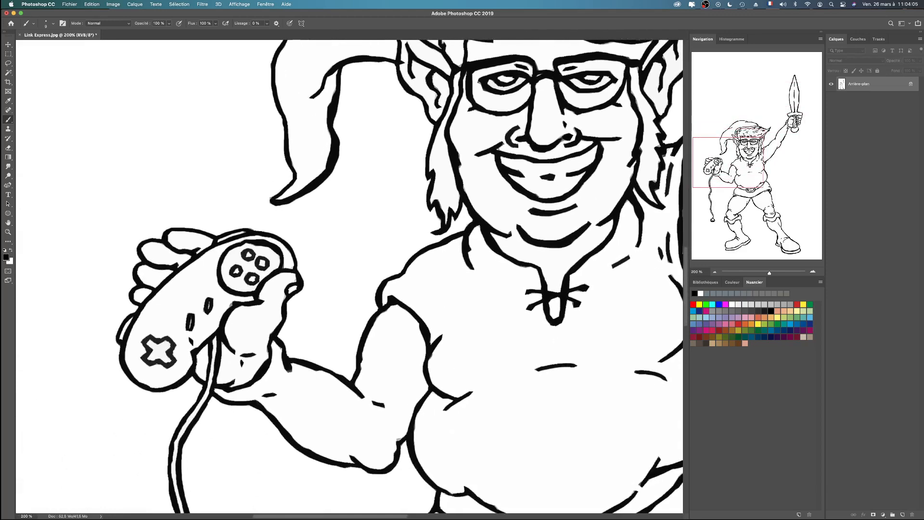
scroll(349, 276, "down", 15)
scroll(349, 276, "right", 3)
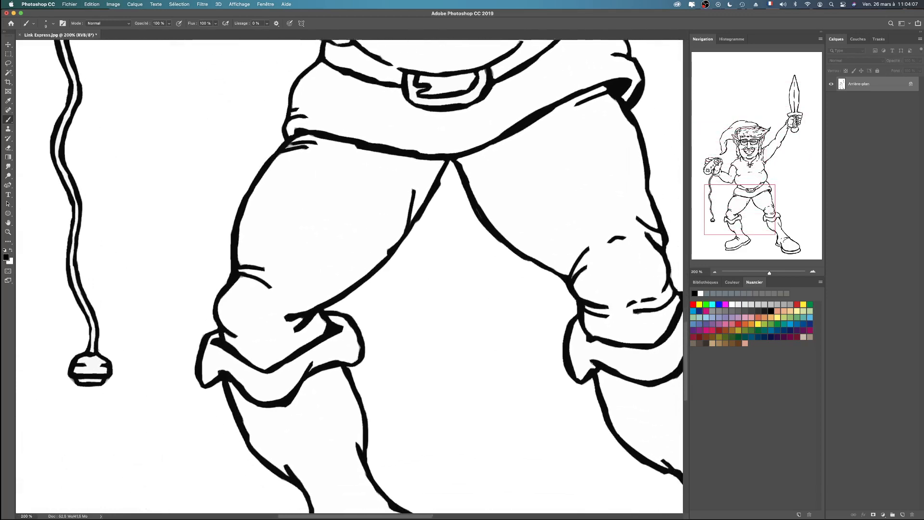
scroll(350, 276, "down", 6)
scroll(349, 276, "right", 10)
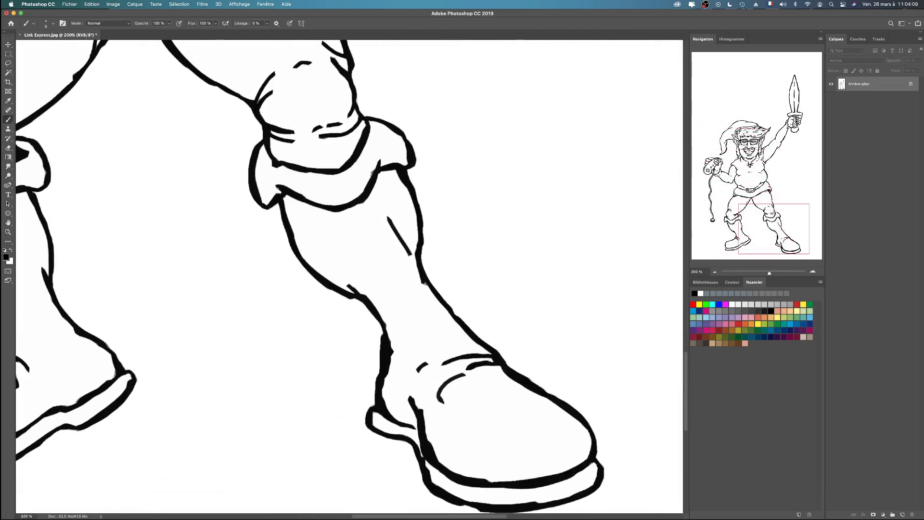
Examine the filtered outlines of the torso, face and hat, and the whole figure at 50%
scroll(349, 276, "up", 16)
scroll(349, 276, "left", 6)
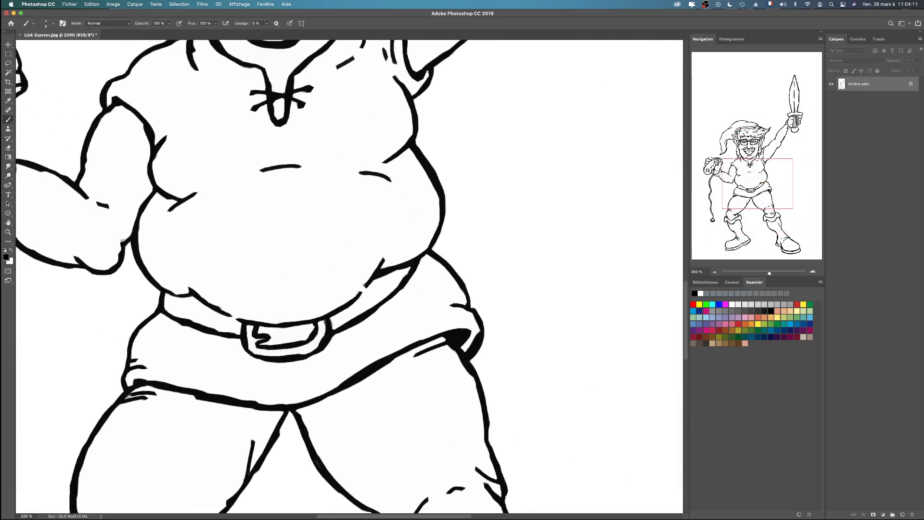
scroll(349, 277, "up", 12)
scroll(349, 277, "left", 3)
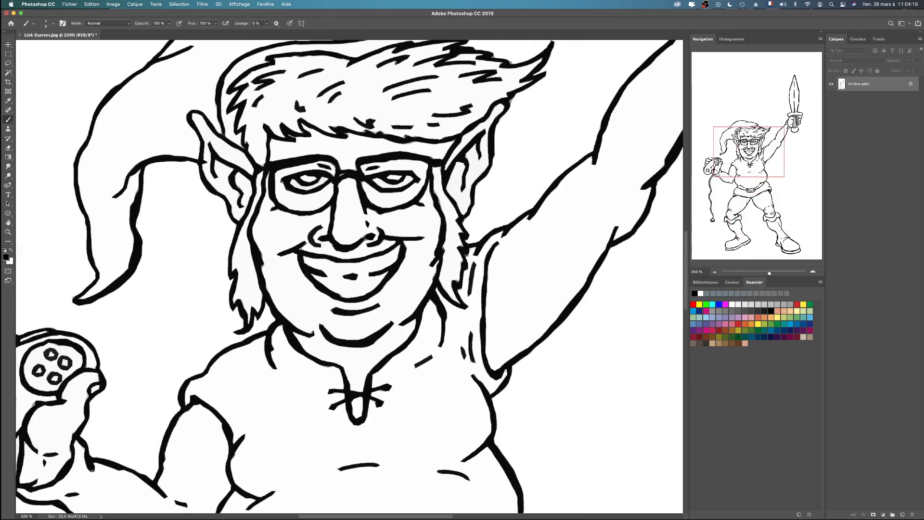
scroll(349, 276, "up", 10)
scroll(349, 276, "left", 2)
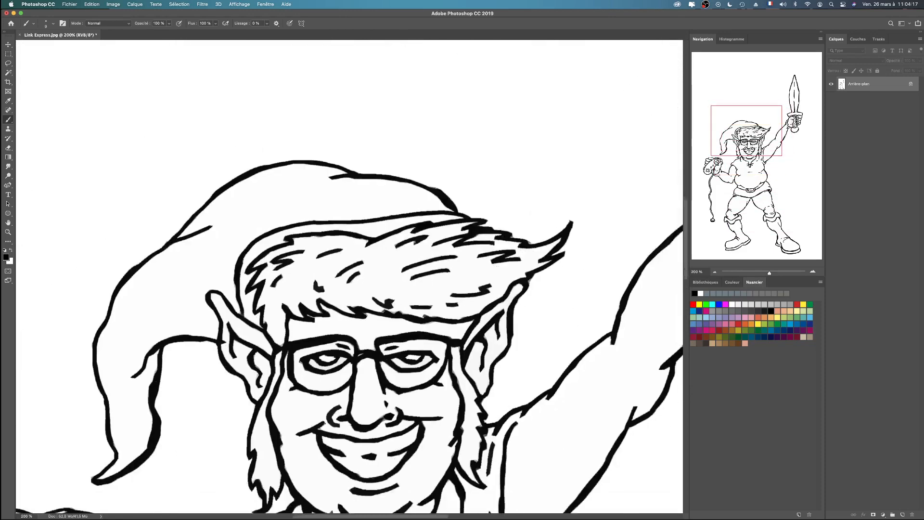
scroll(349, 276, "down", 5)
scroll(350, 276, "right", 1)
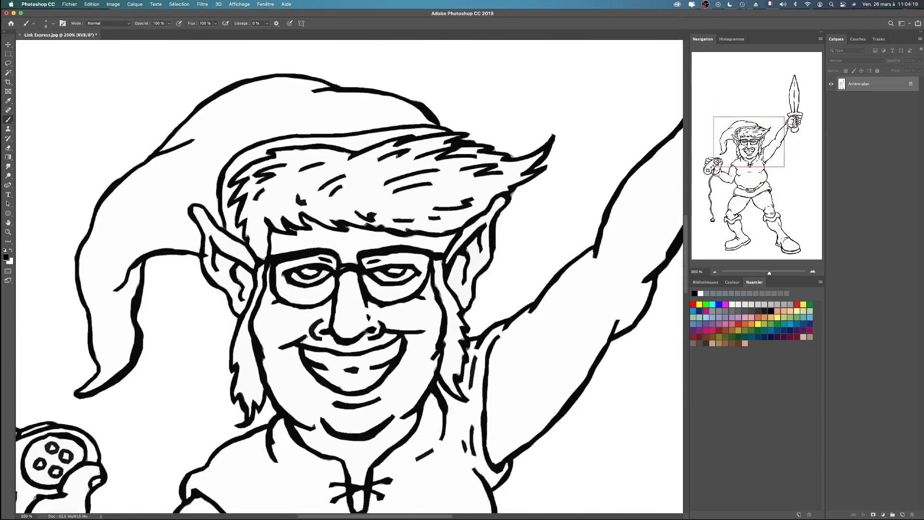
key("super+minus")
key("super+minus")
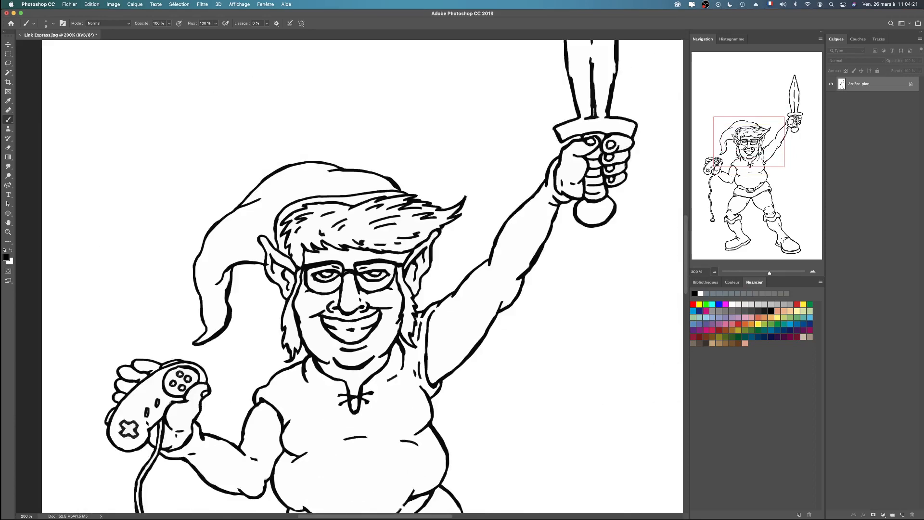
key("super+minus")
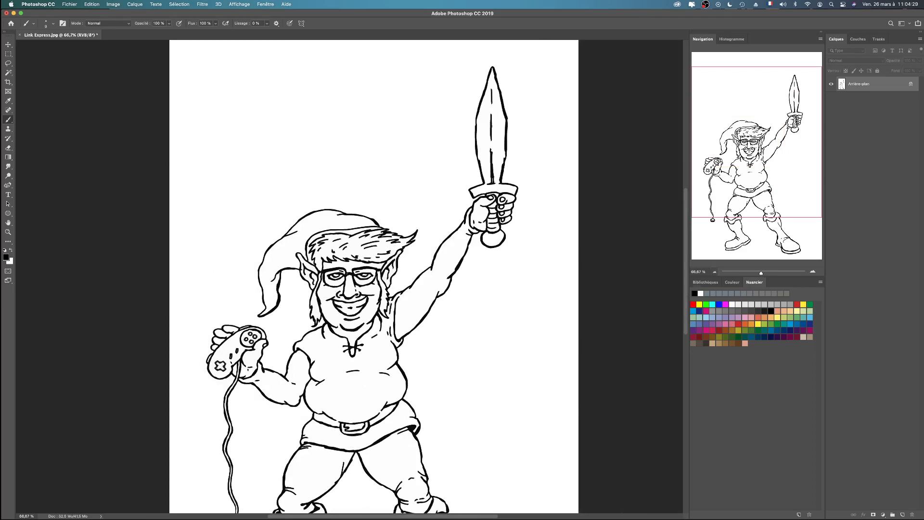
key("super+minus")
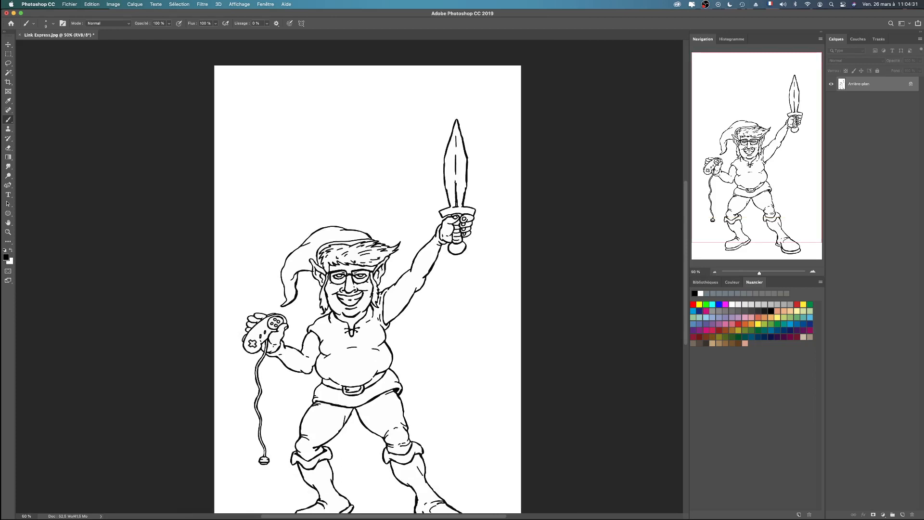
scroll(368, 289, "down", 3)
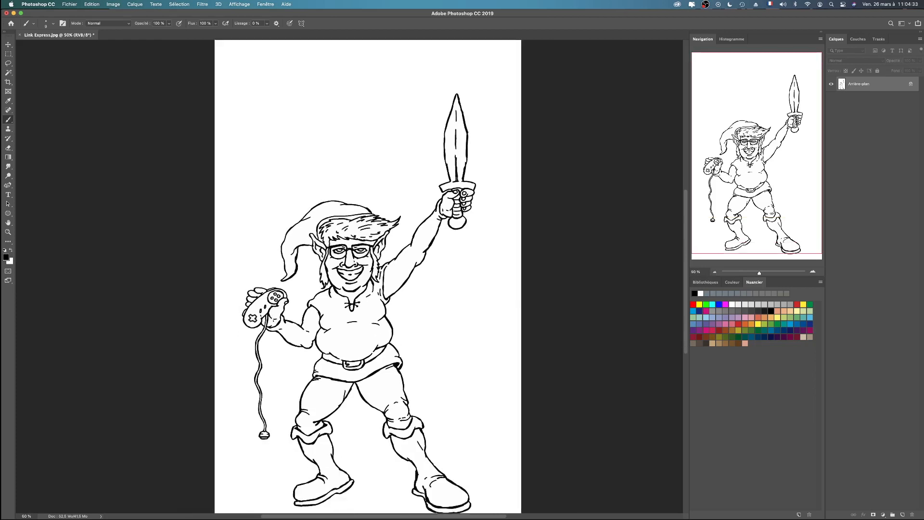